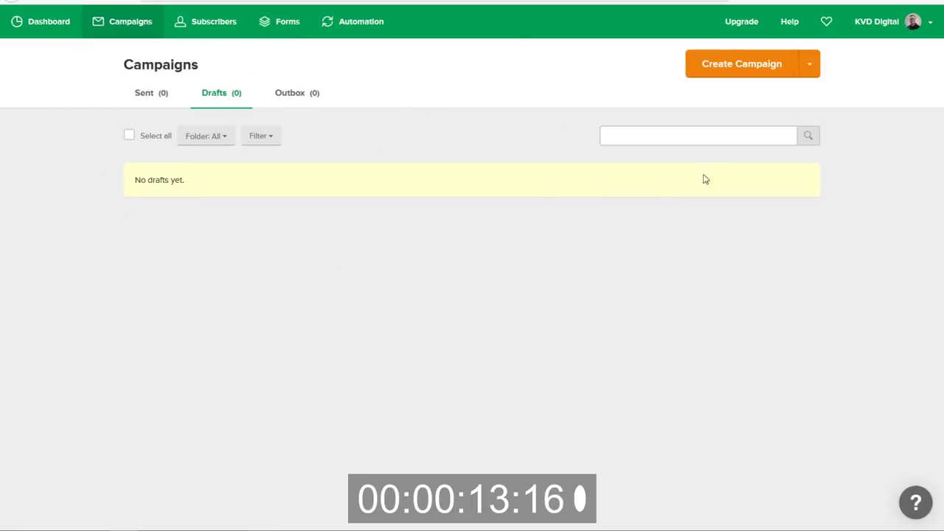
# Go to the Web Design Funnel Pack's Lead Magnet section in the Funnel Packs member area.
pyautogui.hotkey('ctrl', 'Tab')
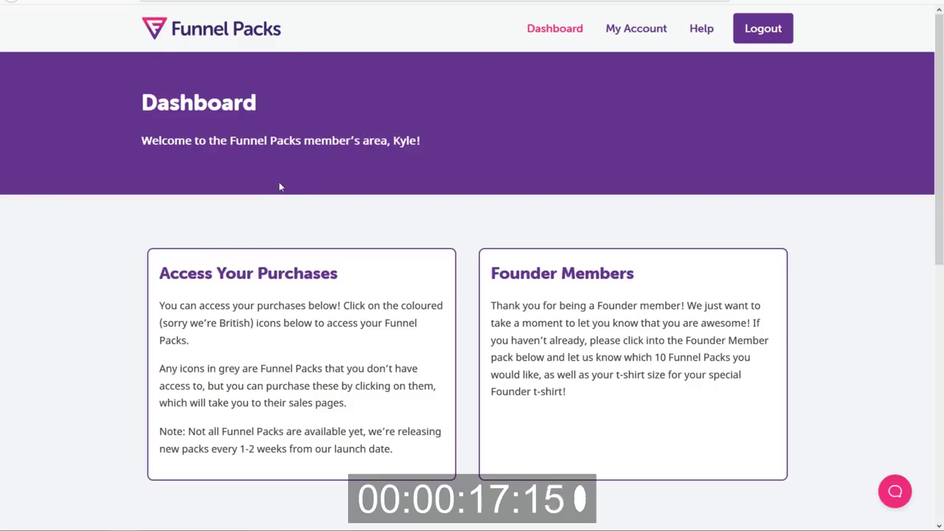
pyautogui.scroll(-5, 302, 166)
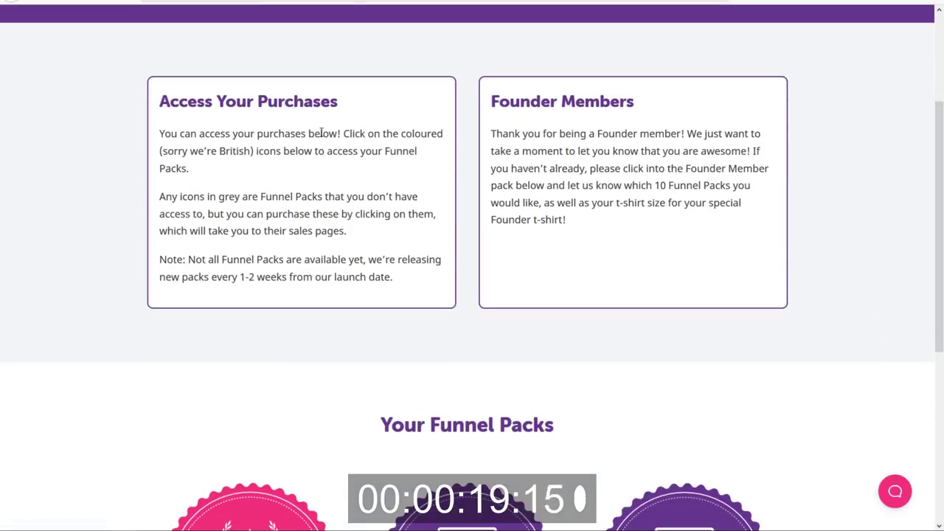
pyautogui.scroll(-2, 325, 131)
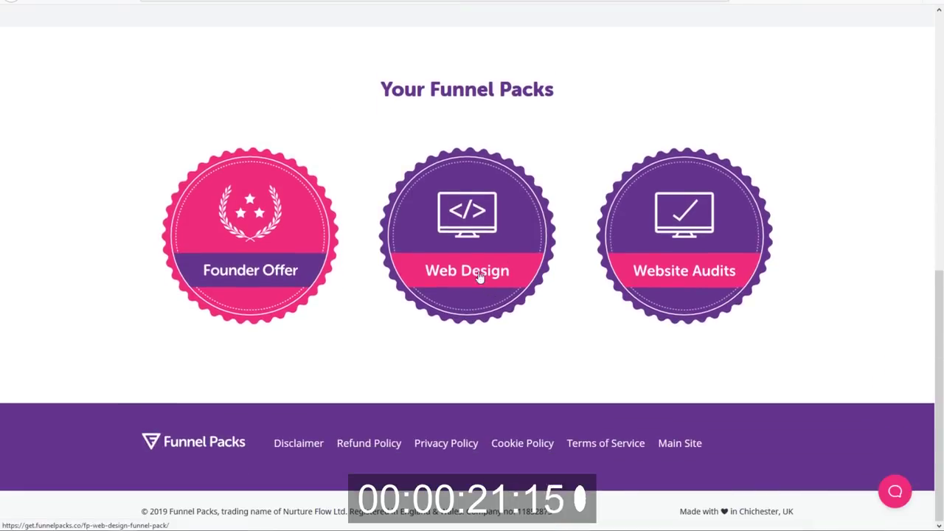
pyautogui.click(478, 248)
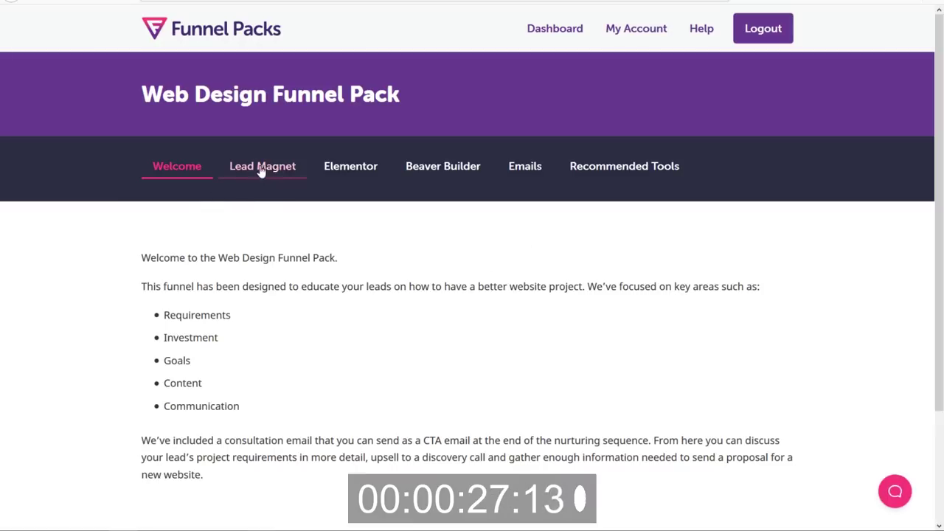
pyautogui.scroll(-2, 506, 276)
pyautogui.scroll(2, 438, 251)
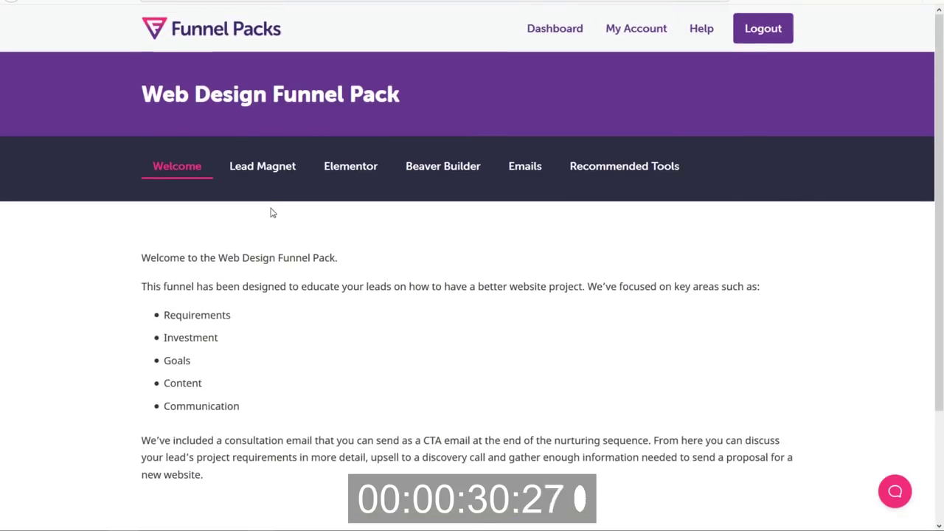
pyautogui.click(279, 169)
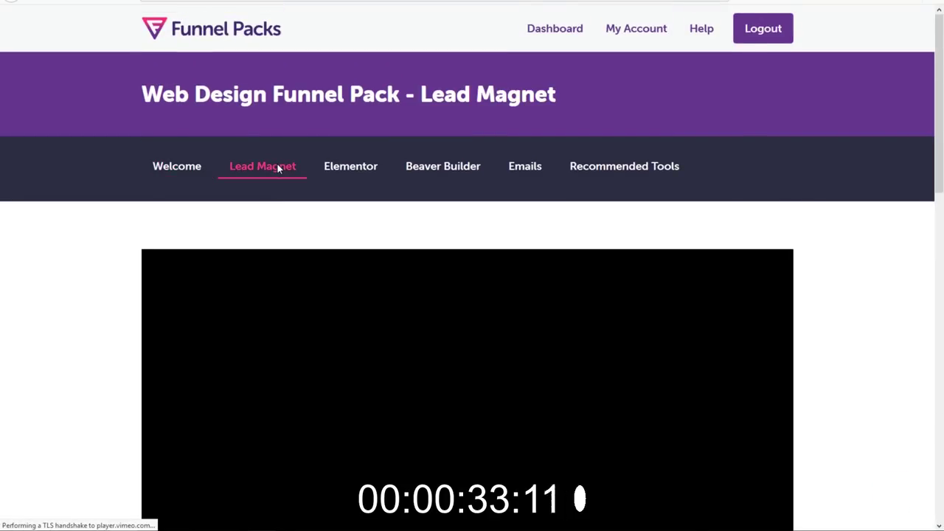
# Open the US Version presentation link in a new tab.
pyautogui.scroll(-2, 114, 182)
pyautogui.scroll(-4, 152, 207)
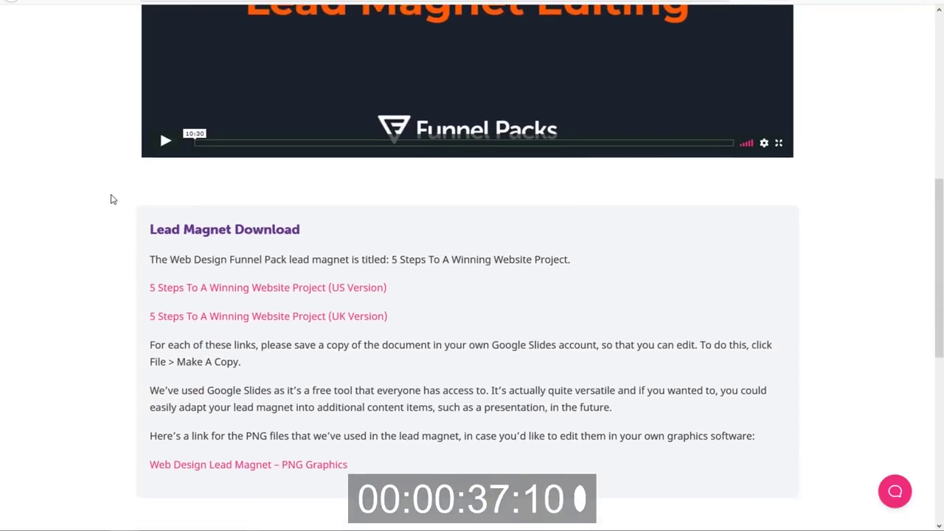
pyautogui.scroll(-1, 112, 199)
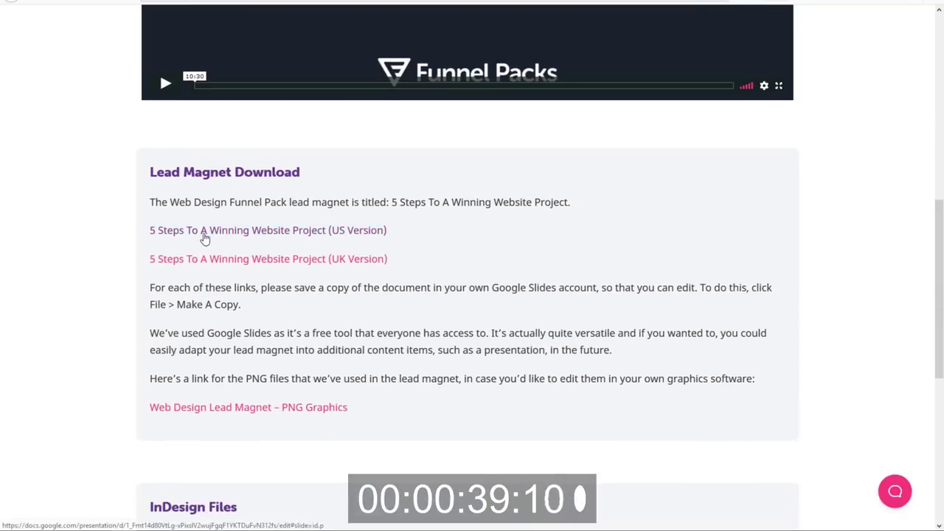
pyautogui.rightClick(206, 238)
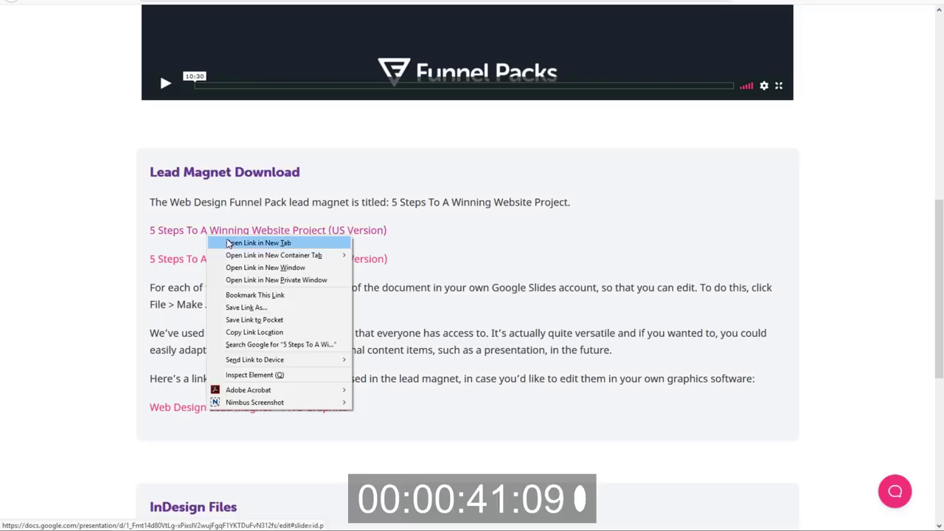
pyautogui.click(231, 246)
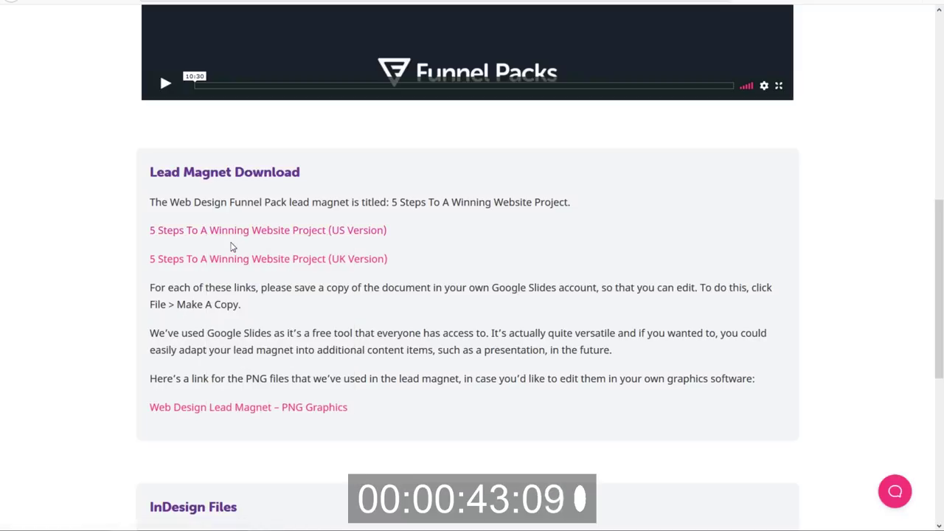
pyautogui.scroll(-1, 269, 273)
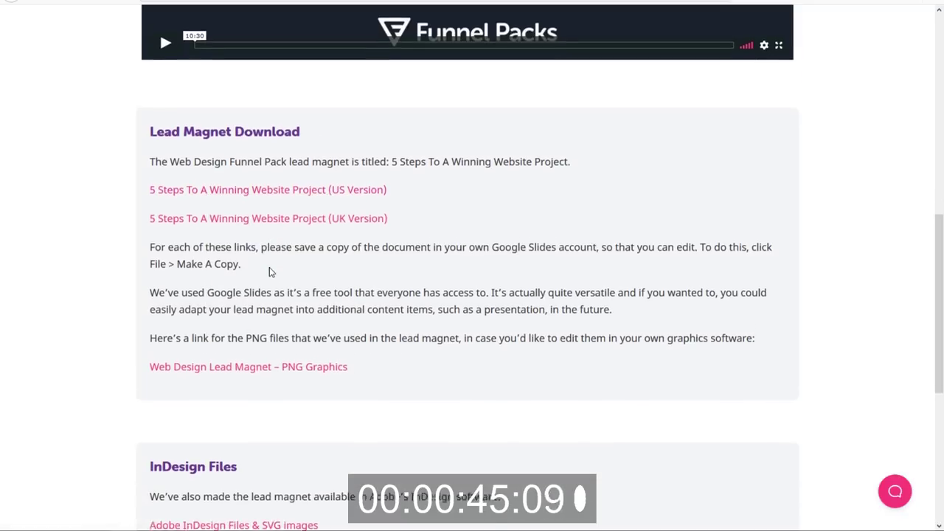
pyautogui.scroll(-2, 264, 362)
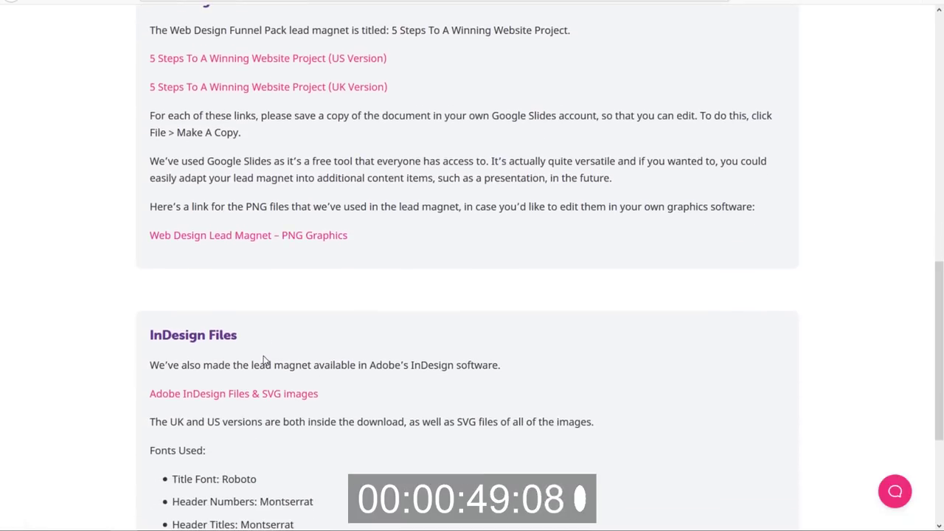
pyautogui.scroll(-1, 264, 360)
pyautogui.scroll(6, 264, 358)
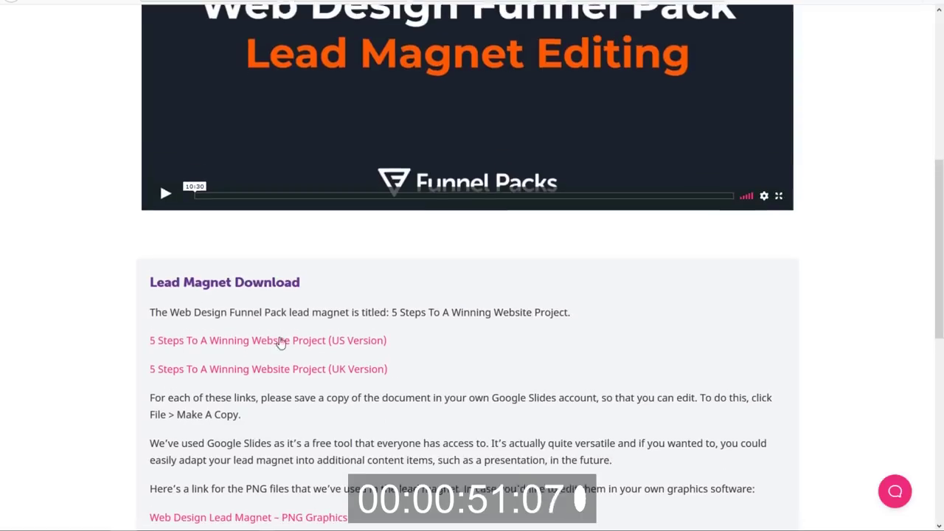
# Download the US Version slides as PDF '5 Steps To A Winning Website Project' into Funnel Packs.
pyautogui.click(264, 344)
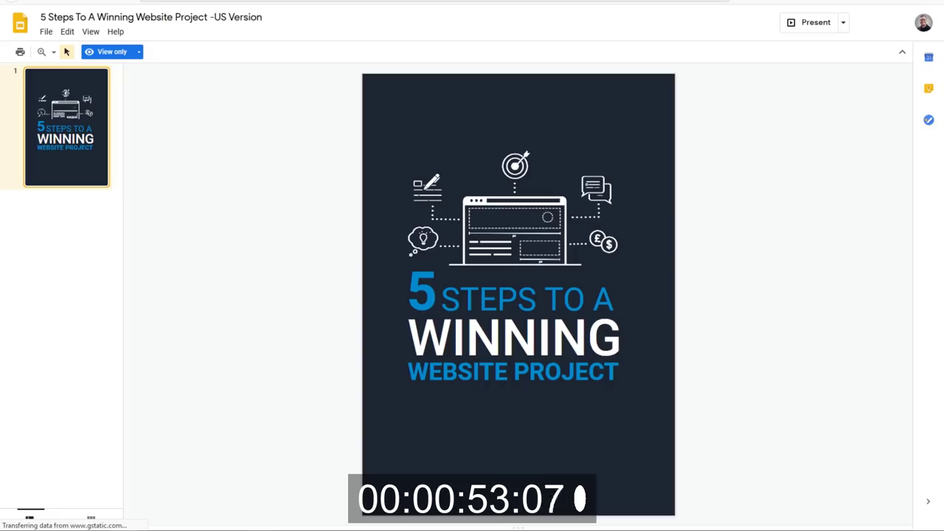
pyautogui.moveTo(118, 116); pyautogui.dragTo(114, 348)
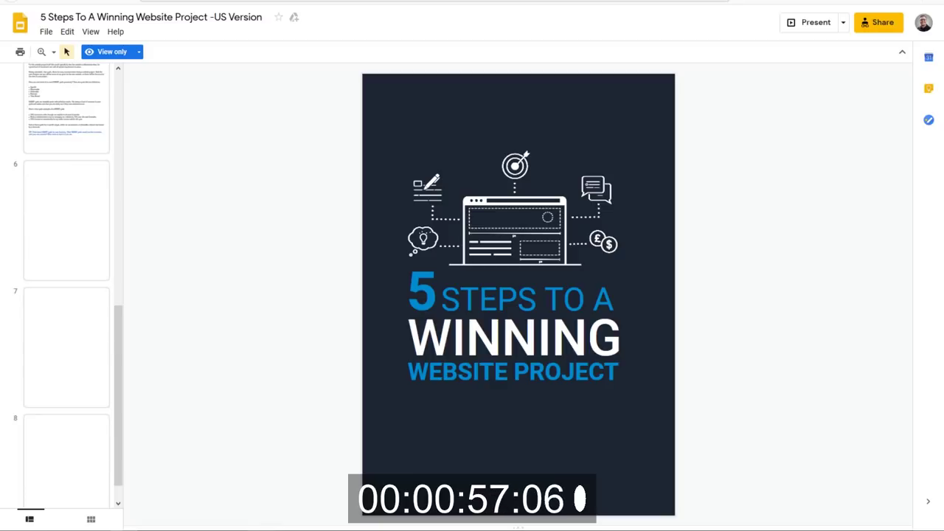
pyautogui.click(46, 32)
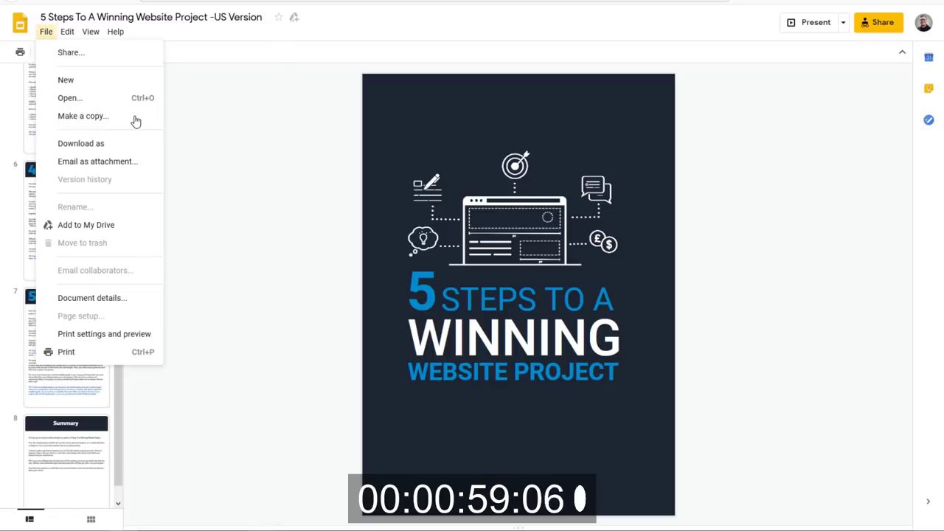
pyautogui.moveTo(144, 145)
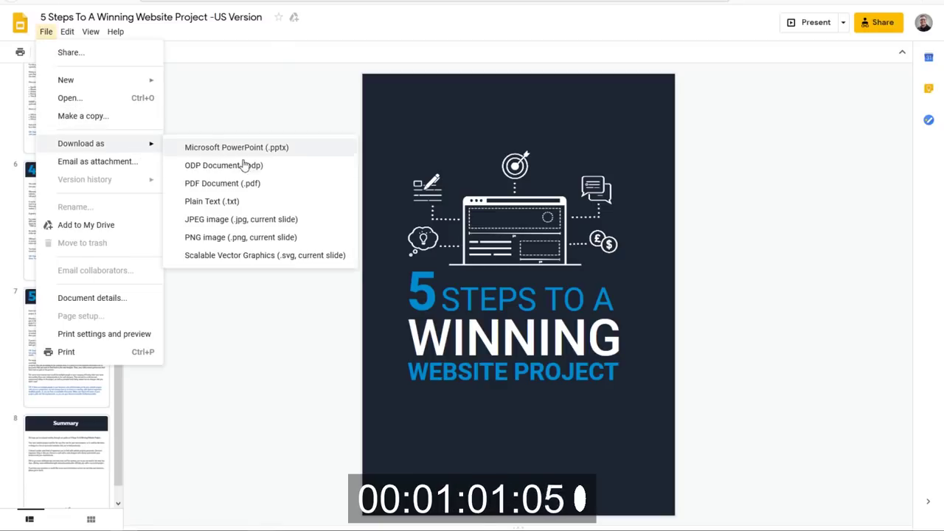
pyautogui.click(242, 186)
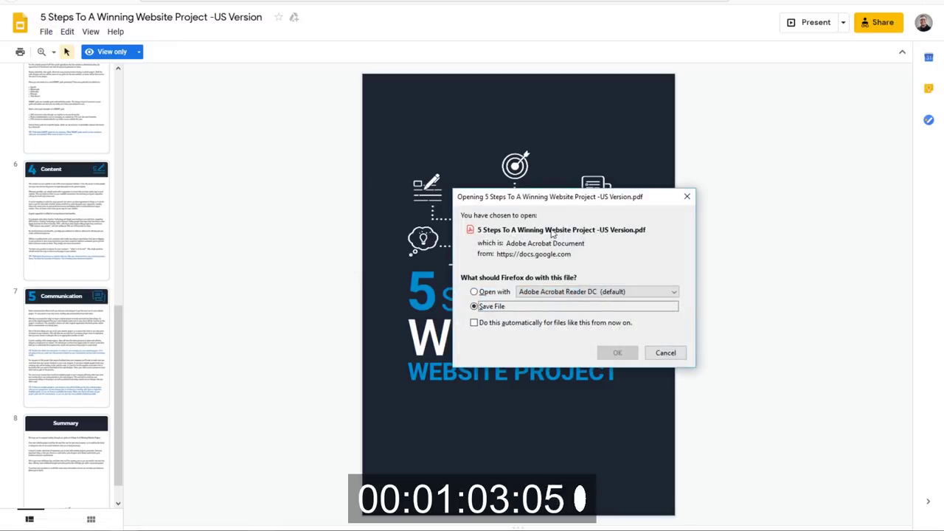
pyautogui.click(617, 353)
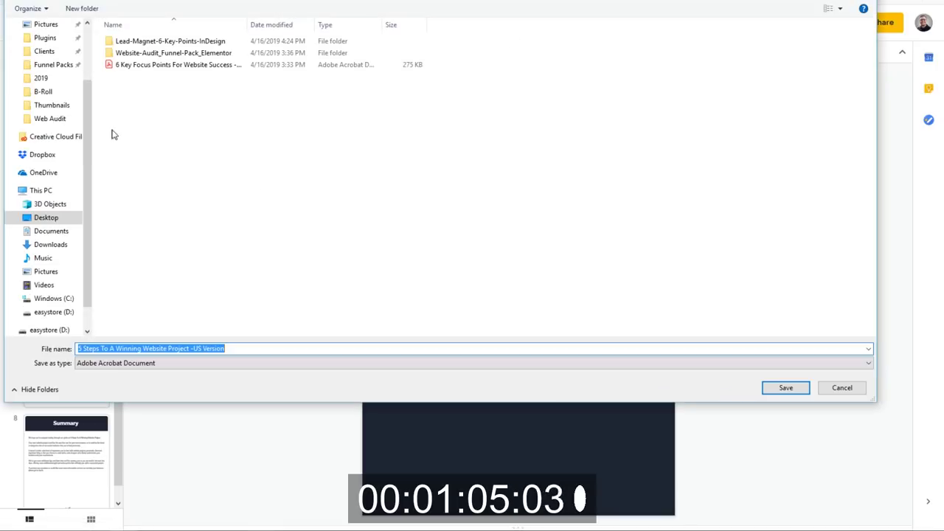
pyautogui.click(52, 64)
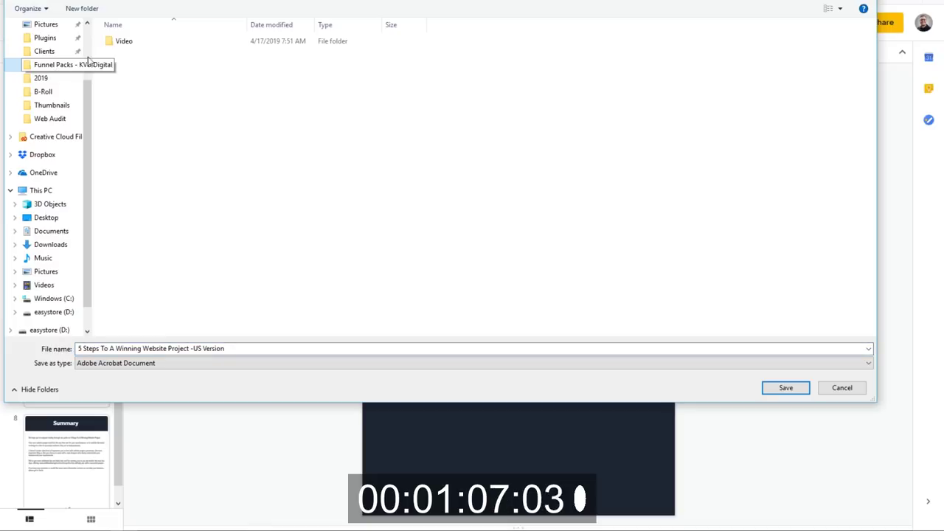
pyautogui.click(211, 348)
pyautogui.click(203, 349)
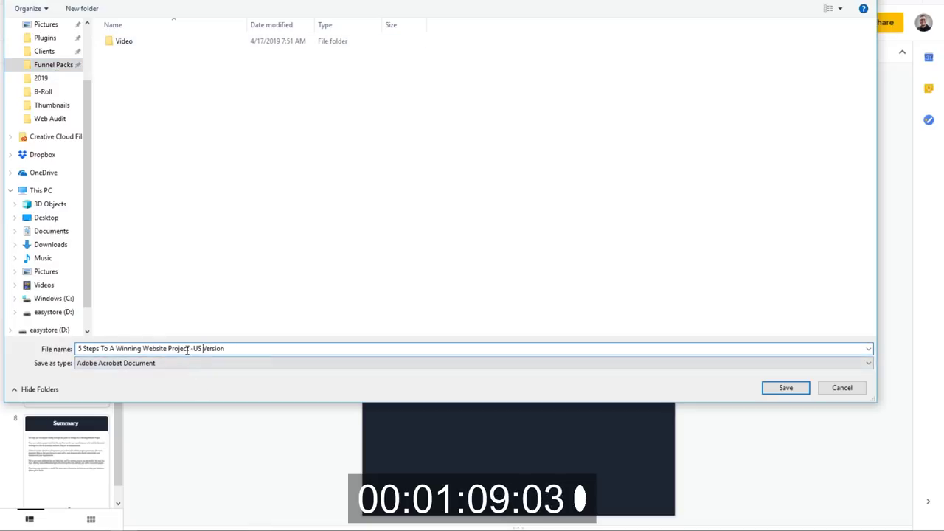
pyautogui.moveTo(190, 349); pyautogui.dragTo(767, 350)
pyautogui.press('BackSpace')
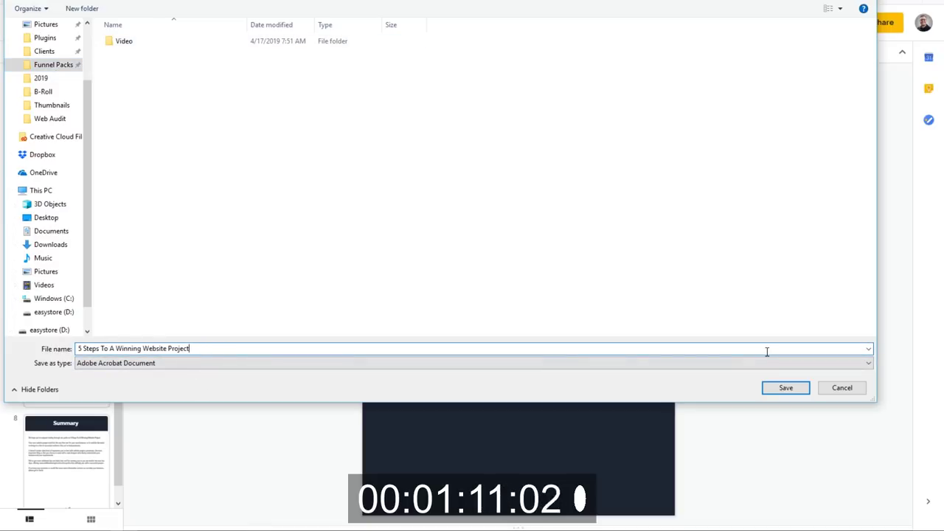
pyautogui.click(775, 392)
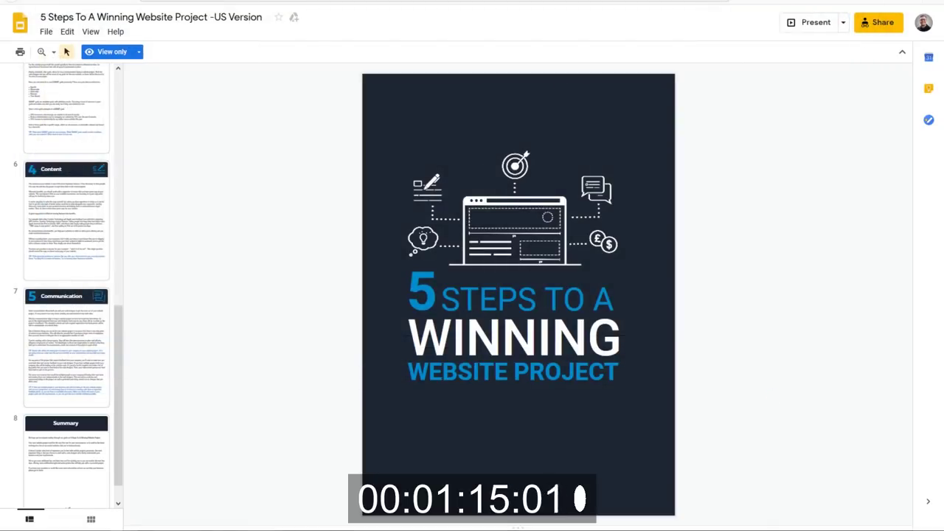
# Upload the '5 Steps To A Winning Website Project' PDF from Funnel Packs via Media > Add New.
pyautogui.hotkey('ctrl', 'Tab')
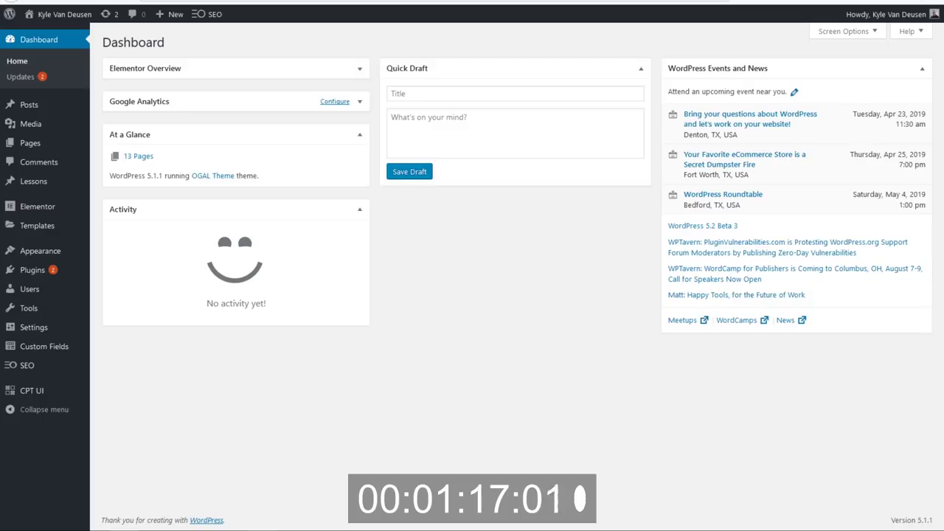
pyautogui.moveTo(68, 137)
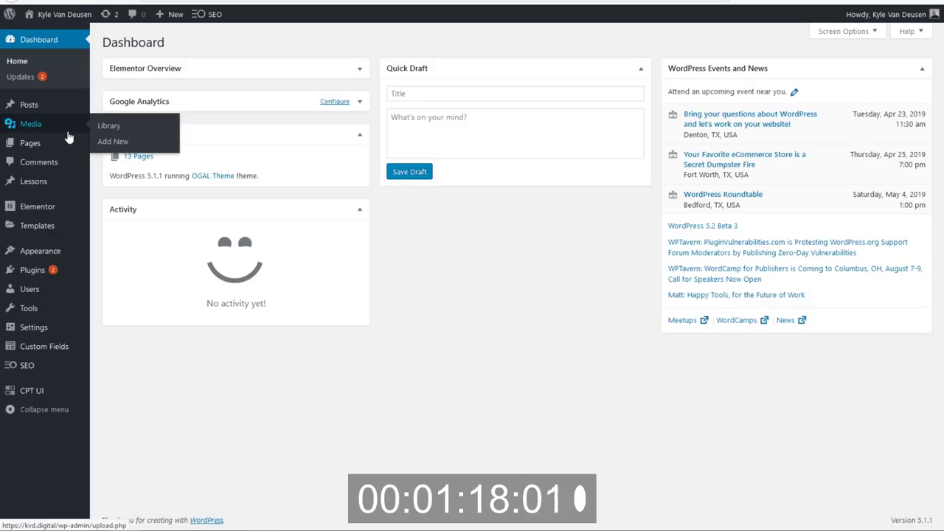
pyautogui.click(118, 144)
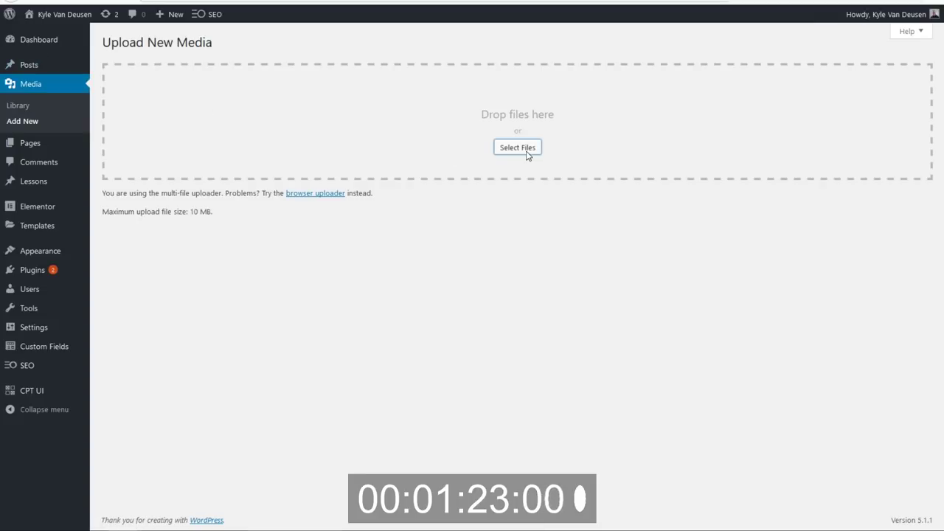
pyautogui.click(526, 149)
pyautogui.click(55, 91)
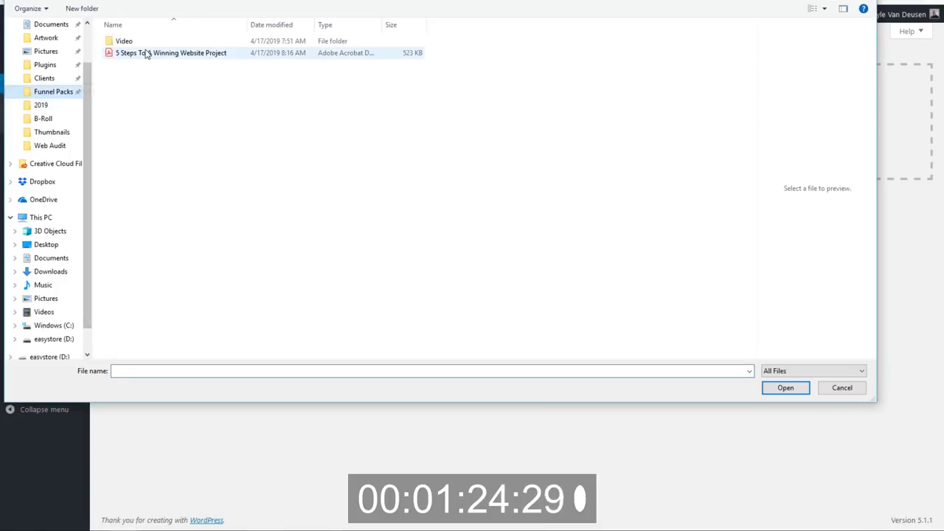
pyautogui.doubleClick(142, 53)
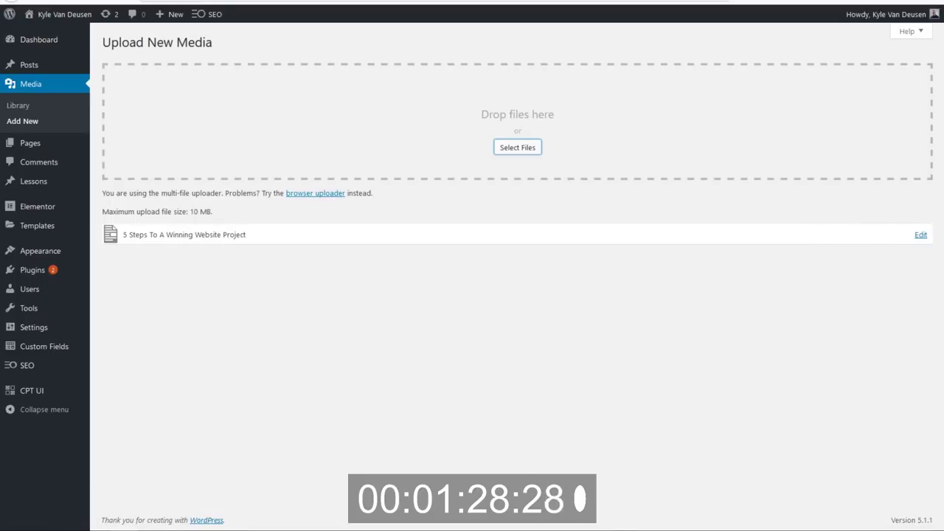
pyautogui.hotkey('ctrl', 'Tab')
pyautogui.scroll(5, 348, 295)
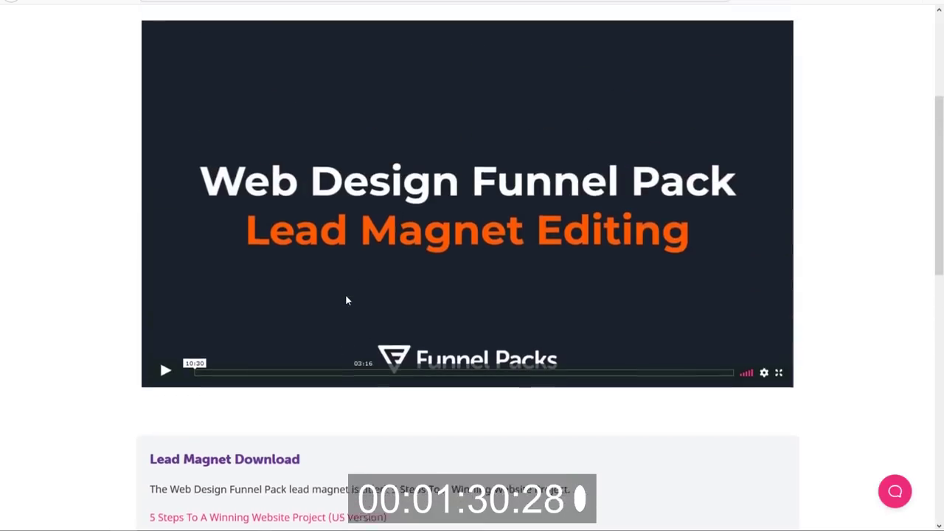
# Save the Elementor template files zip into the Funnel Packs folder.
pyautogui.scroll(1, 346, 300)
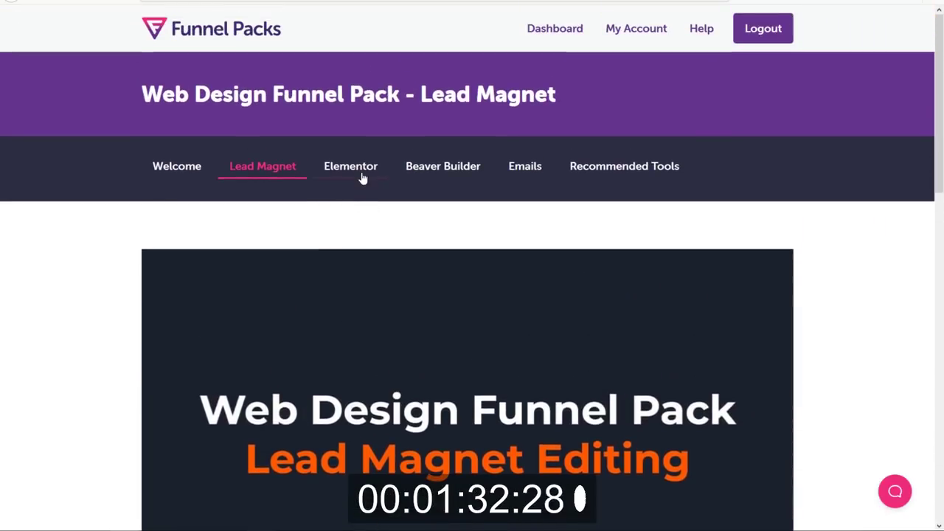
pyautogui.click(228, 179)
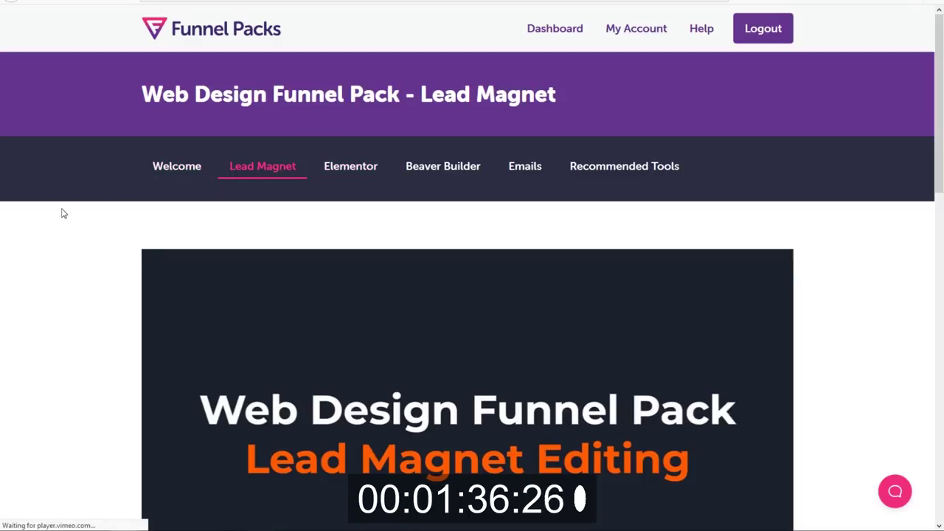
pyautogui.scroll(-3, 63, 213)
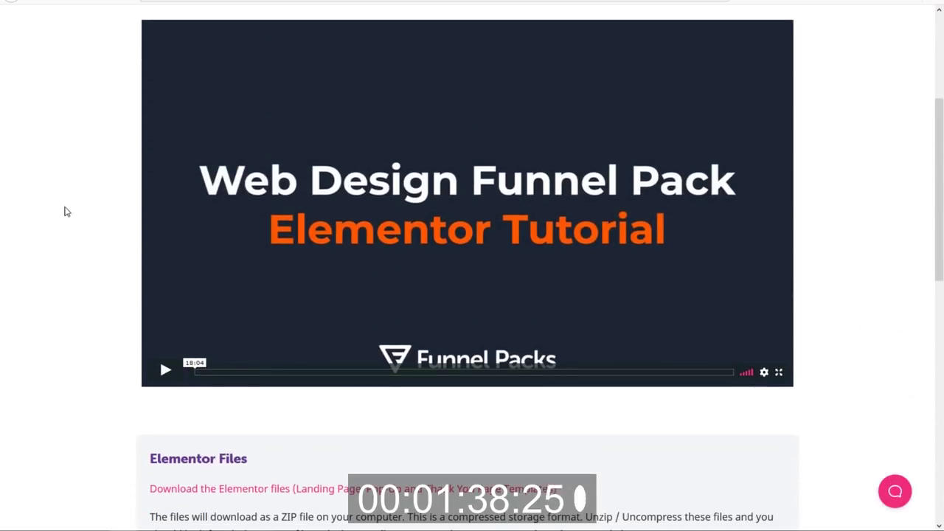
pyautogui.scroll(-2, 130, 350)
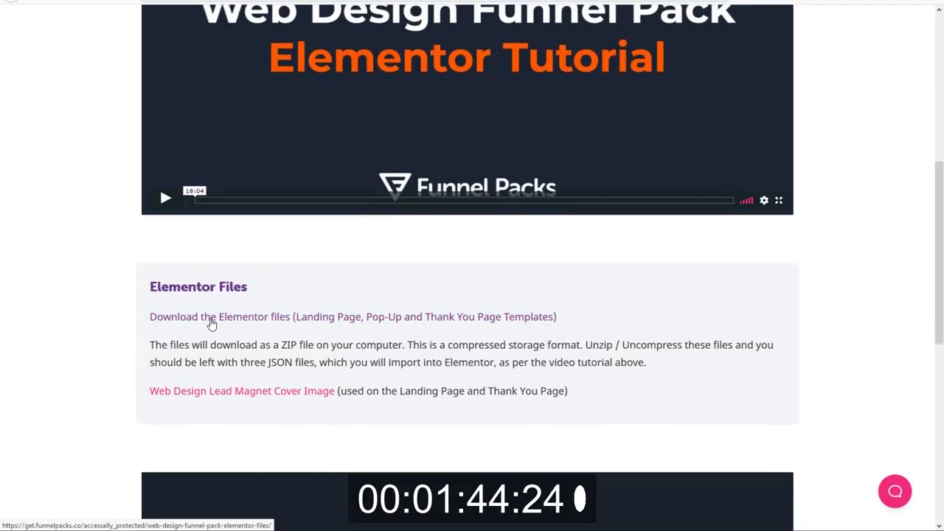
pyautogui.rightClick(211, 323)
pyautogui.click(253, 331)
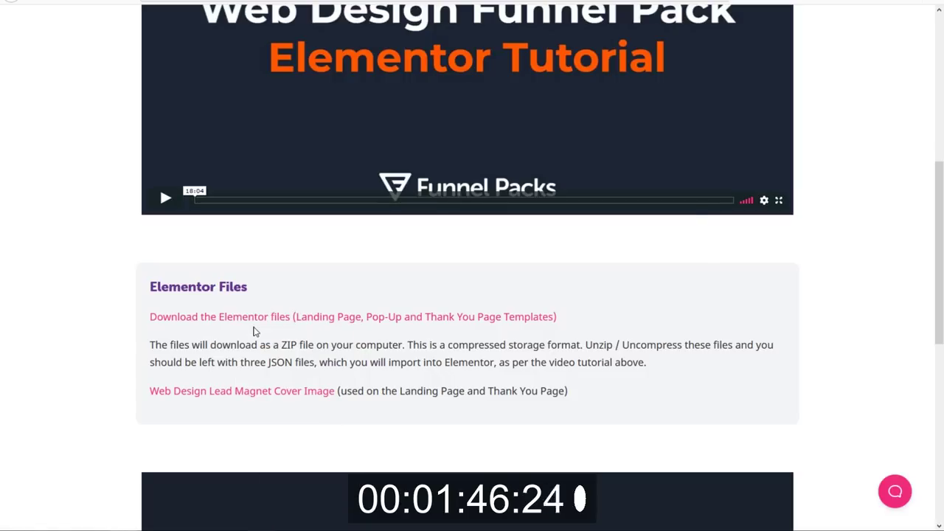
pyautogui.click(487, 308)
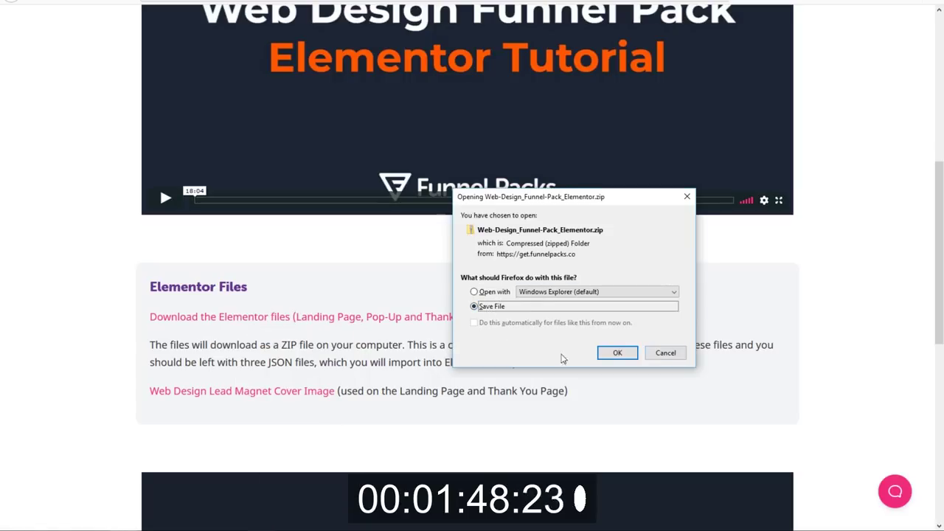
pyautogui.click(618, 353)
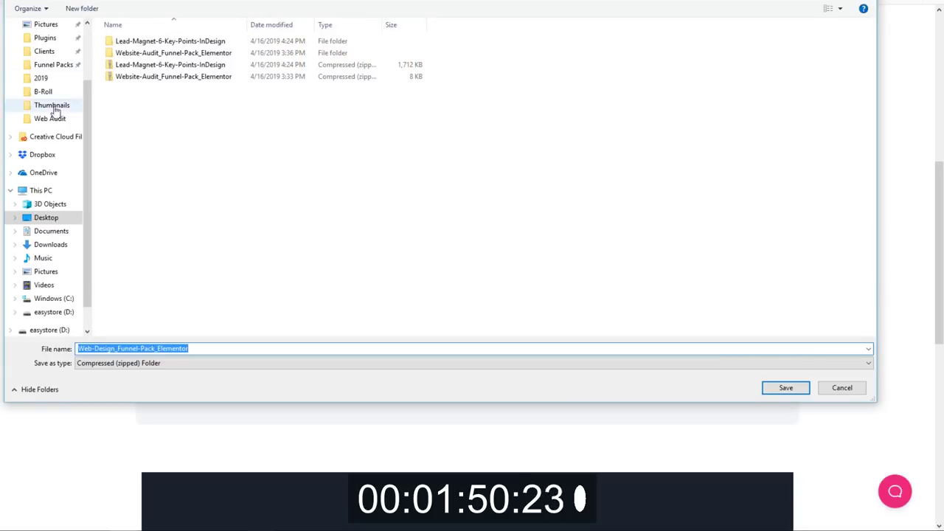
pyautogui.click(59, 65)
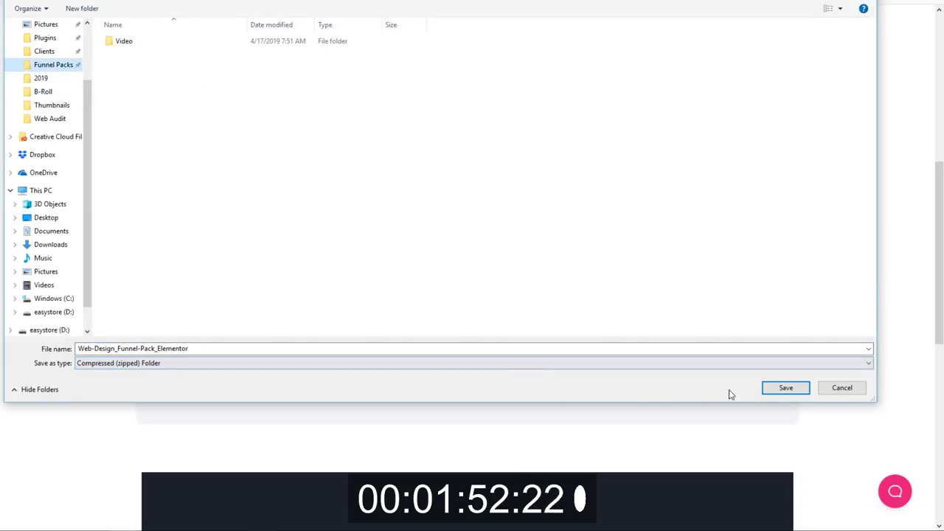
pyautogui.click(786, 389)
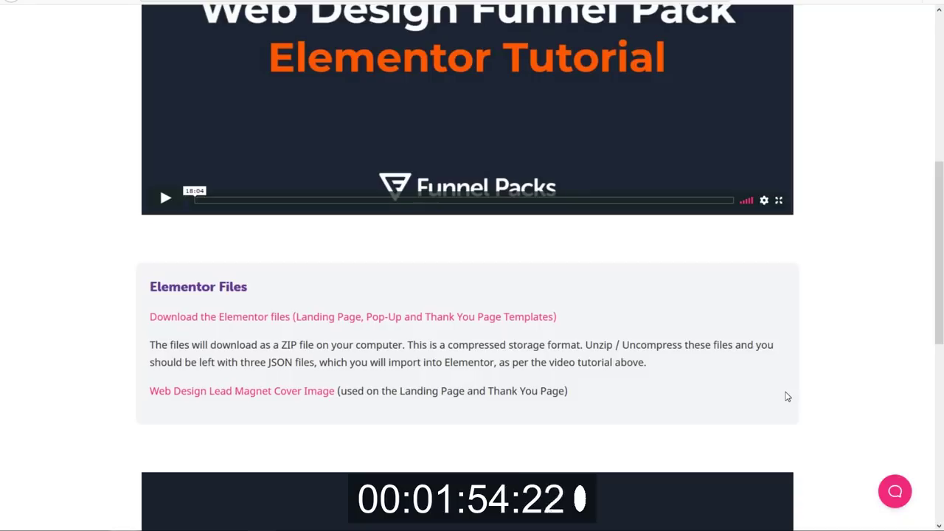
# Open the ebook cover image and save it as '5-steps-to-a-winning-website-project-ebook'.
pyautogui.rightClick(301, 396)
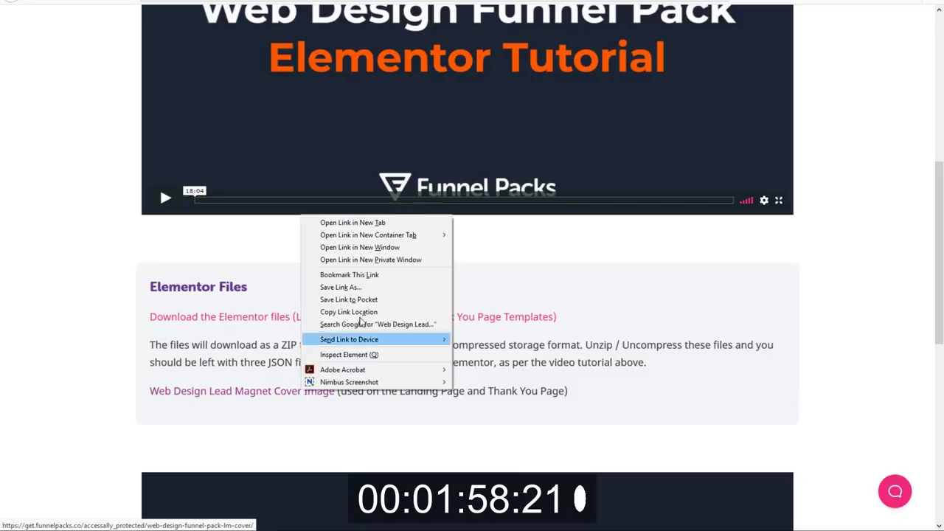
pyautogui.click(378, 313)
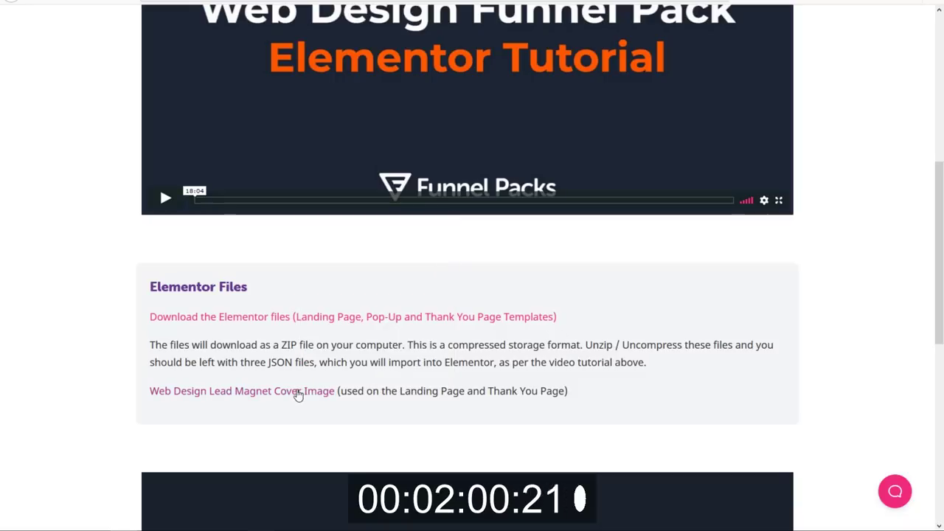
pyautogui.rightClick(296, 392)
pyautogui.click(365, 225)
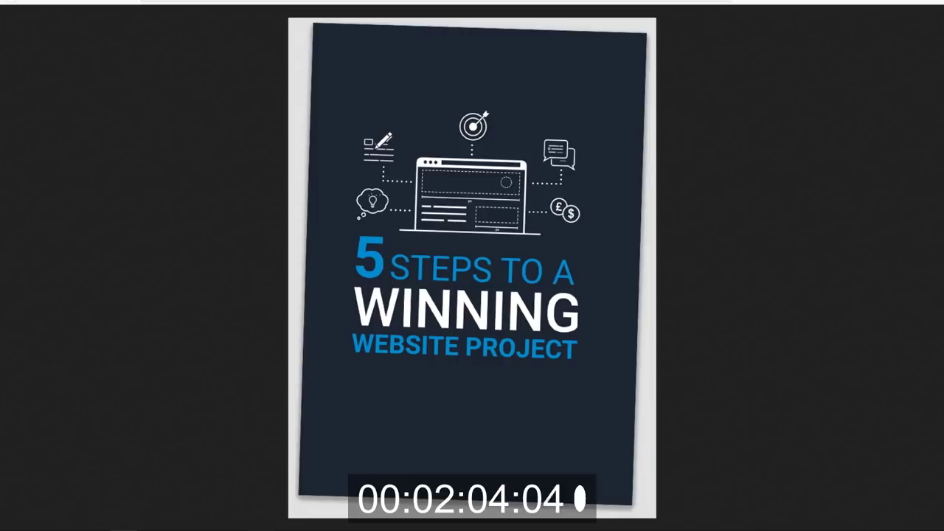
pyautogui.rightClick(391, 217)
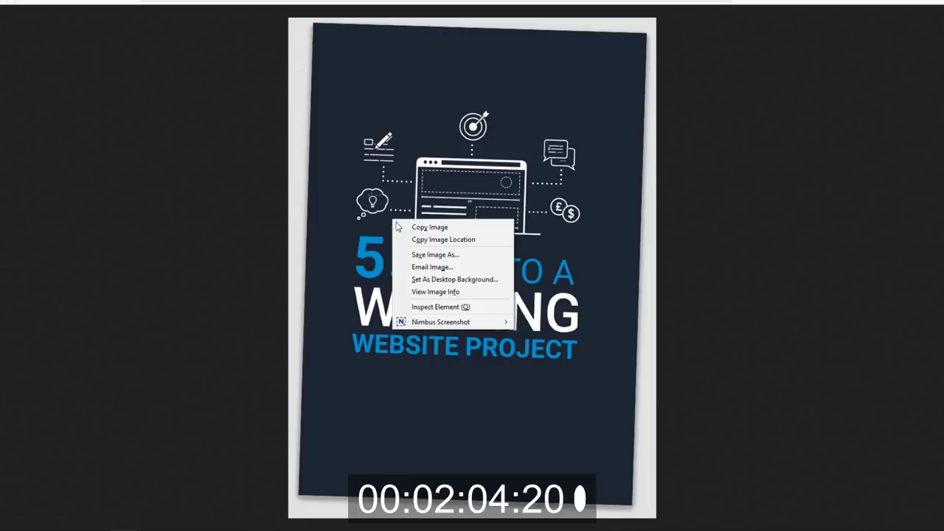
pyautogui.click(429, 255)
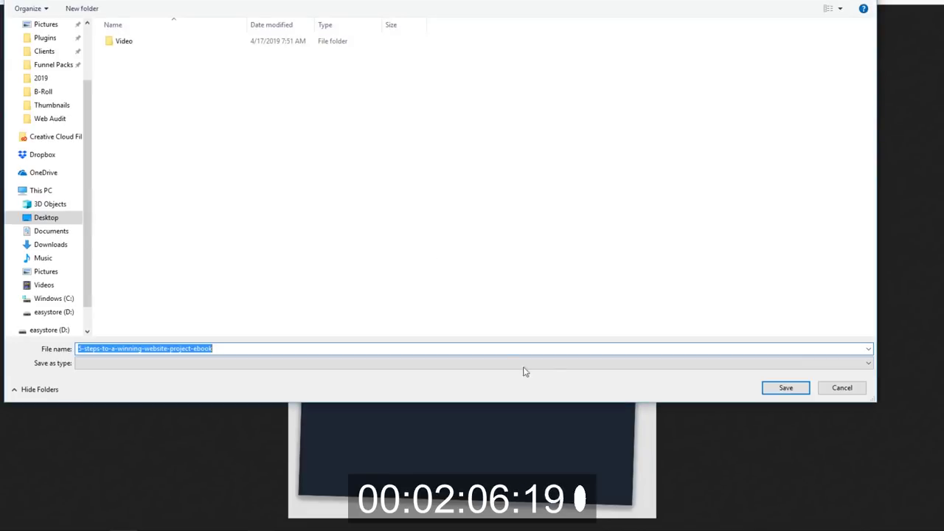
pyautogui.click(779, 394)
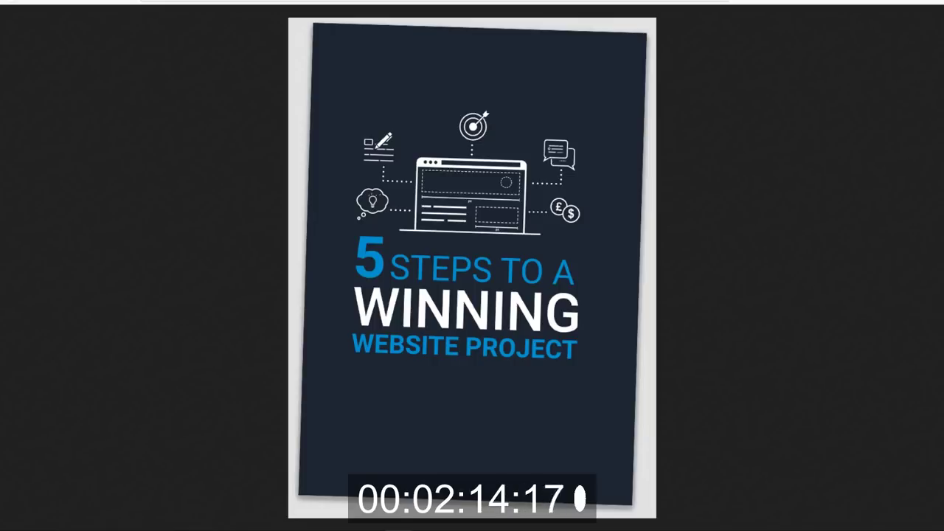
# Extract the Web-Design zip into the Web-Design_Funnel-Pack_Elementor folder of Landing, Popup and Thankyou JSONs.
pyautogui.hotkey('alt', 'Tab')
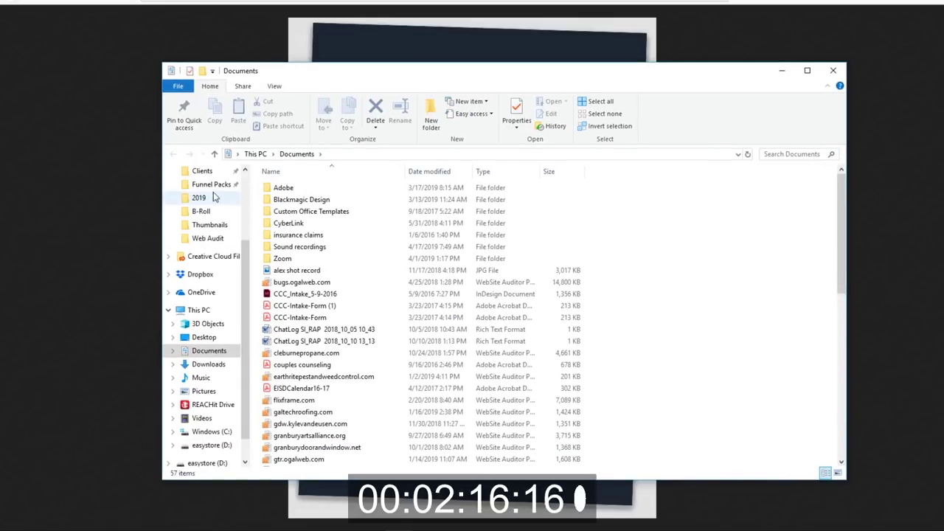
pyautogui.click(213, 186)
pyautogui.click(288, 225)
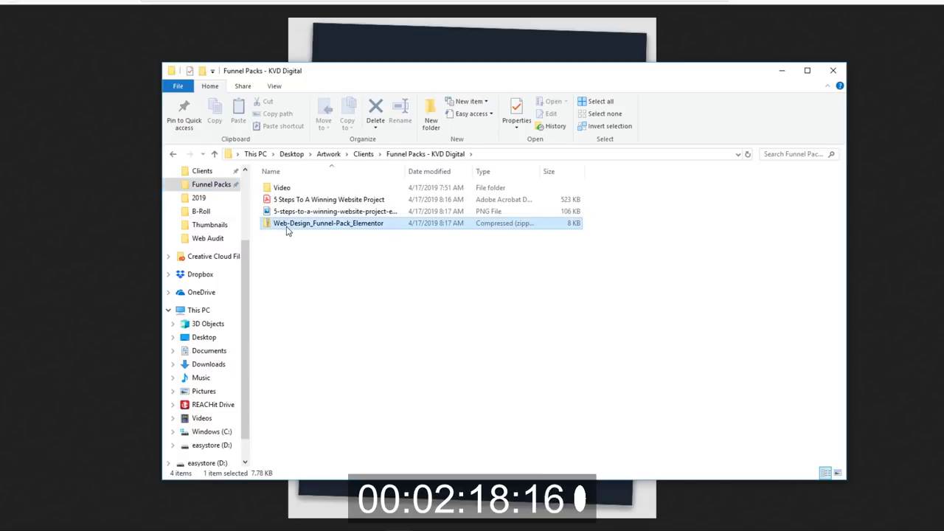
pyautogui.rightClick(288, 226)
pyautogui.click(357, 264)
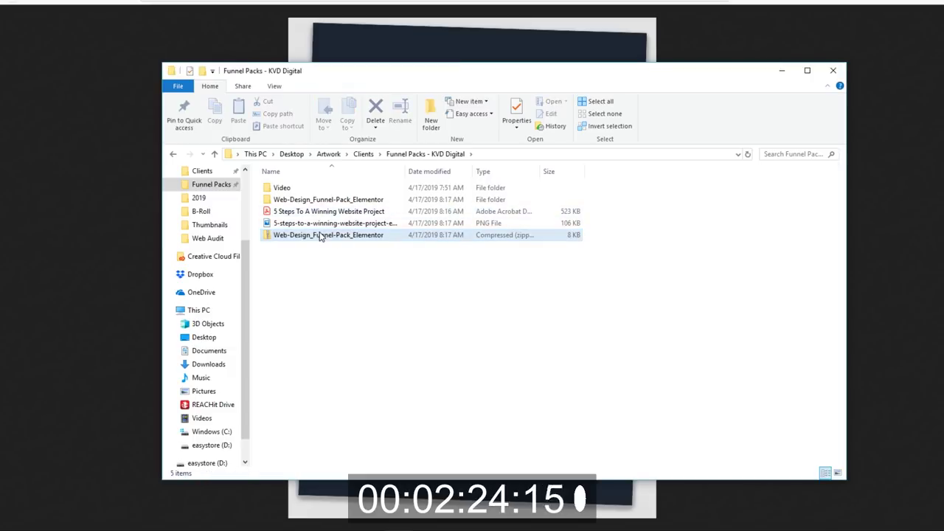
pyautogui.click(320, 235)
pyautogui.doubleClick(310, 200)
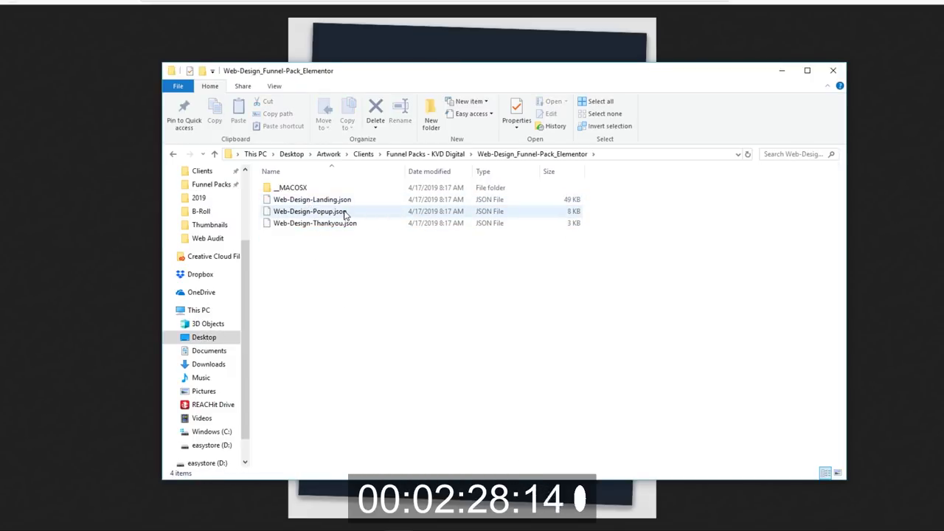
pyautogui.hotkey('alt', 'F4')
pyautogui.hotkey('alt', 'F4')
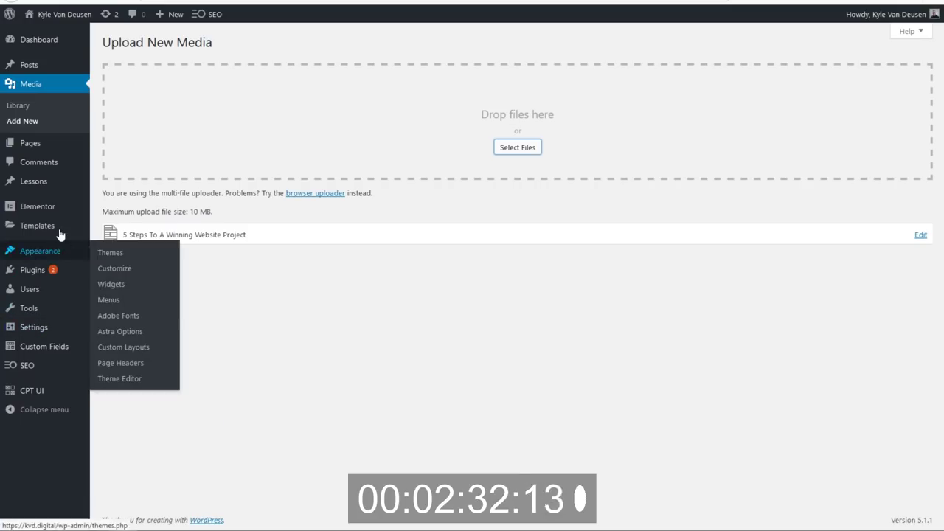
# Import Web-Design-Landing.json into Elementor's saved templates.
pyautogui.moveTo(62, 232)
pyautogui.click(110, 233)
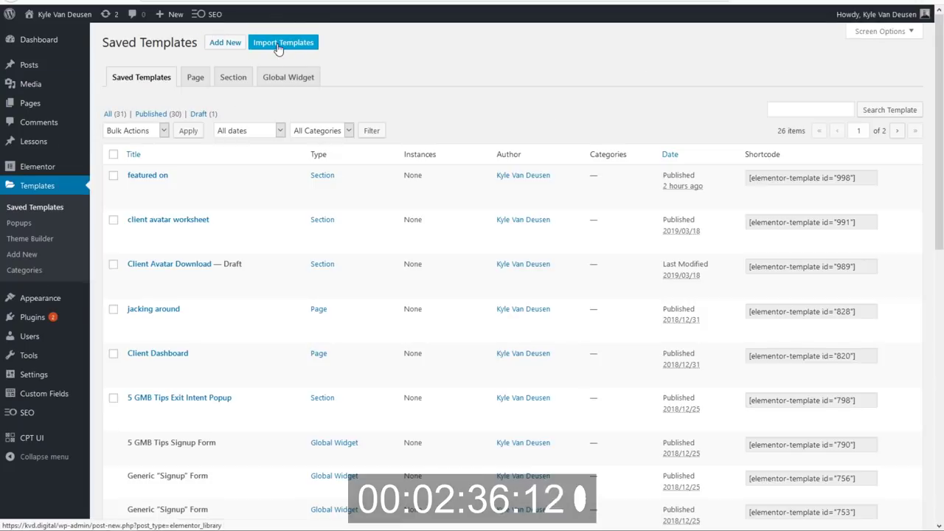
pyautogui.click(278, 44)
pyautogui.click(435, 133)
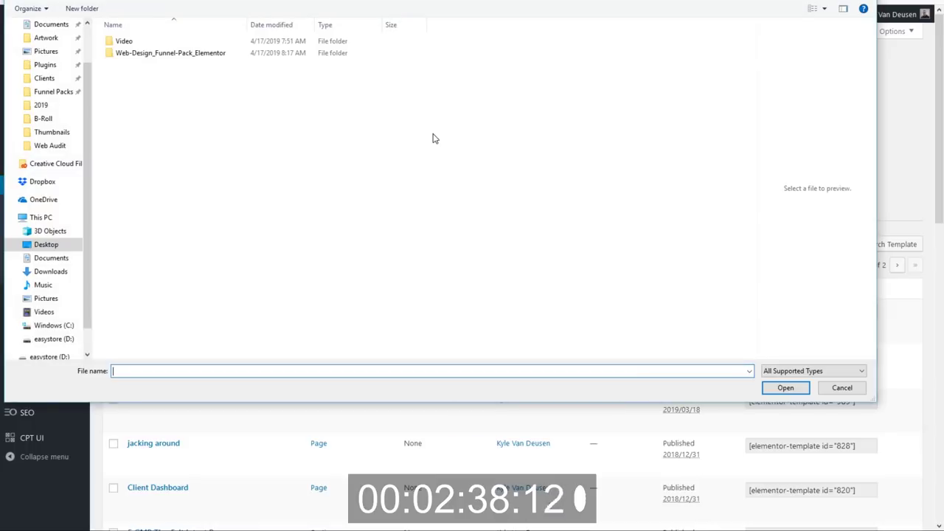
pyautogui.doubleClick(183, 56)
pyautogui.doubleClick(175, 56)
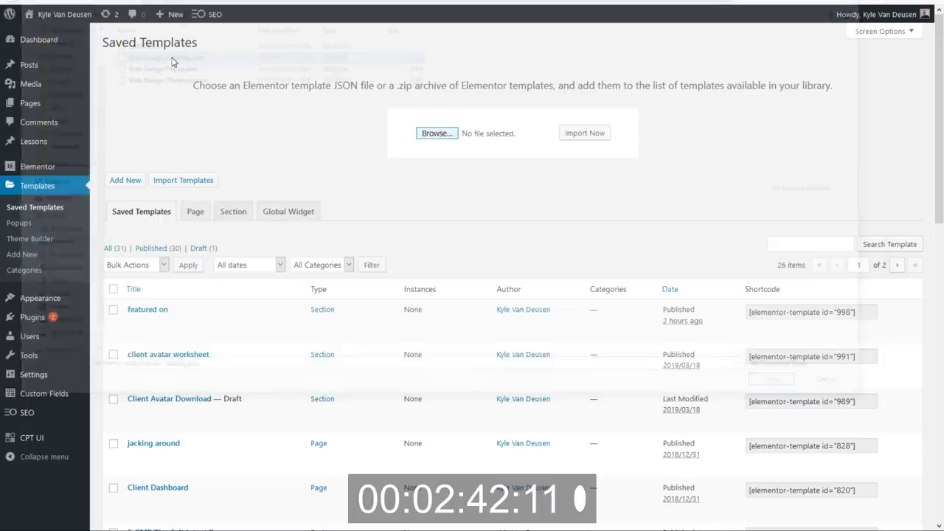
pyautogui.click(583, 133)
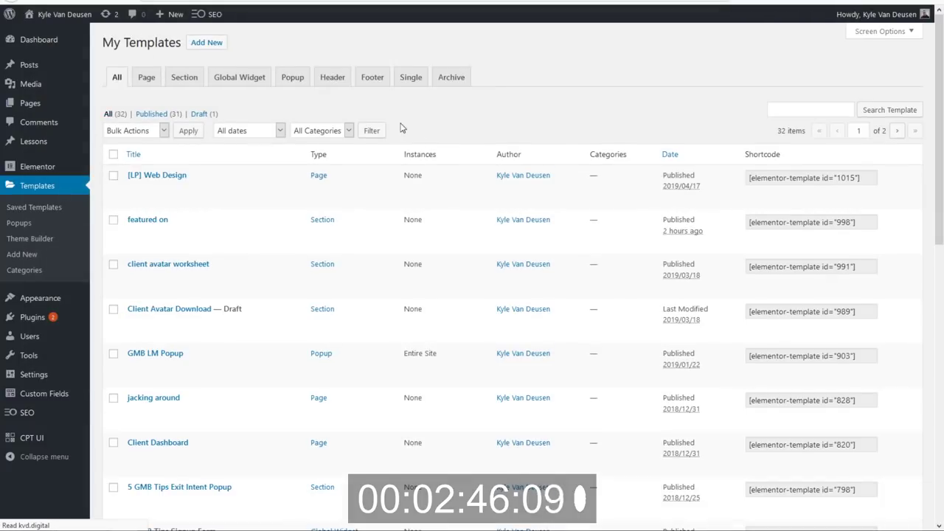
# Import the Web-Design-Popup.json and Web-Design-Thankyou.json templates as well.
pyautogui.click(267, 42)
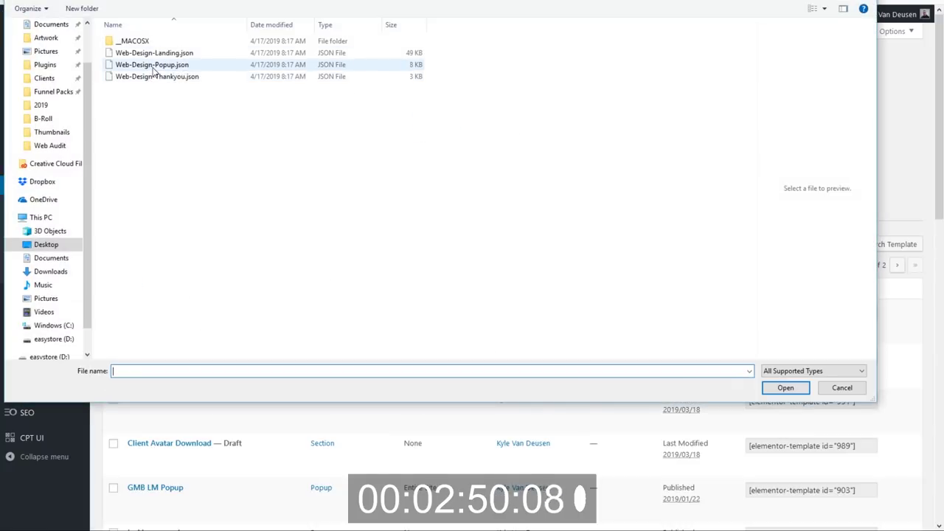
pyautogui.press('Escape')
pyautogui.click(597, 134)
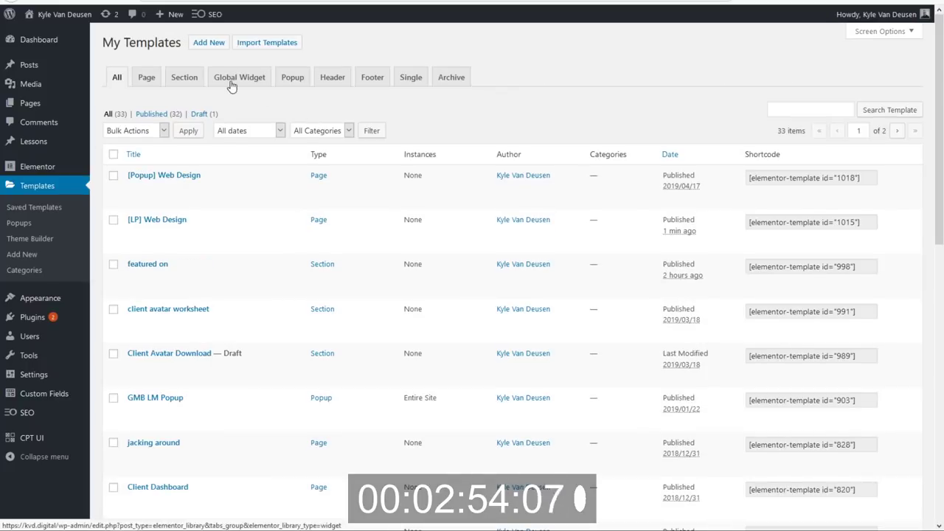
pyautogui.click(263, 49)
pyautogui.click(435, 134)
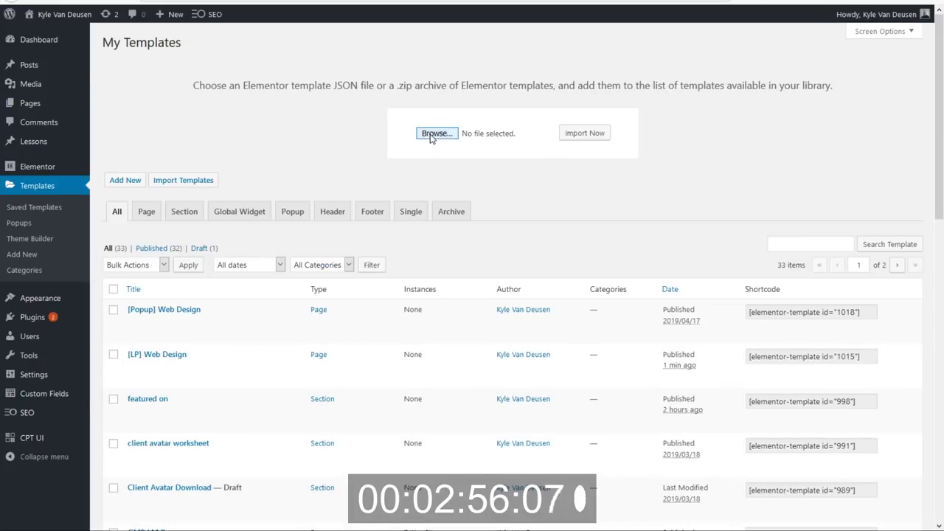
pyautogui.doubleClick(183, 85)
pyautogui.click(588, 137)
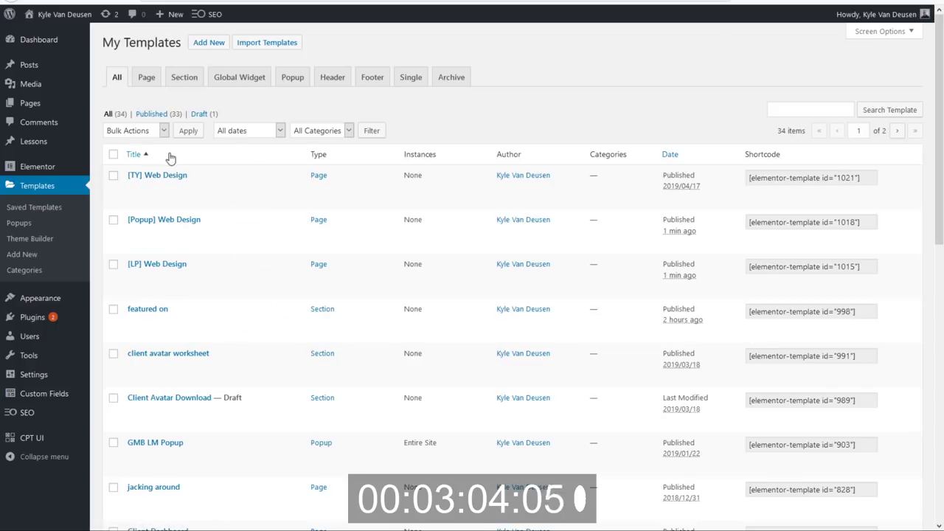
pyautogui.moveTo(45, 104)
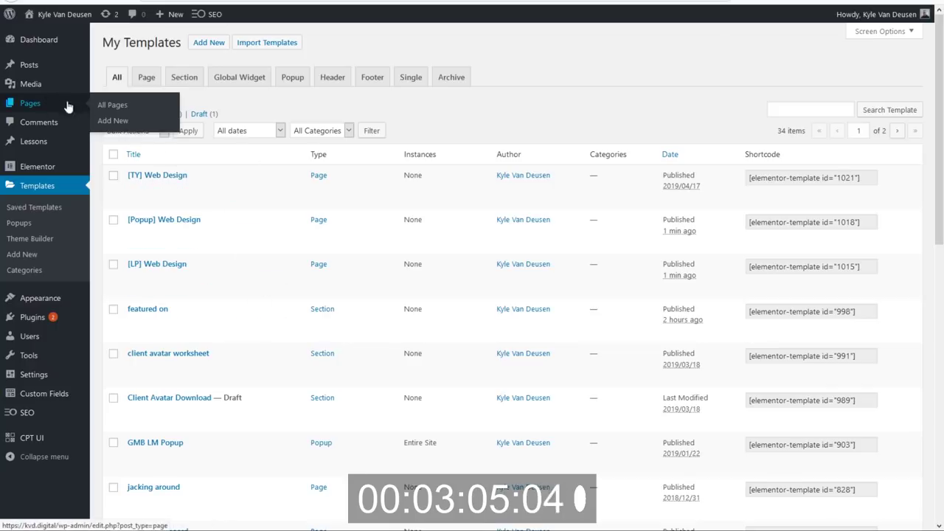
# Create a new page titled '[FP]Web Design Landing Page' and publish it.
pyautogui.click(118, 126)
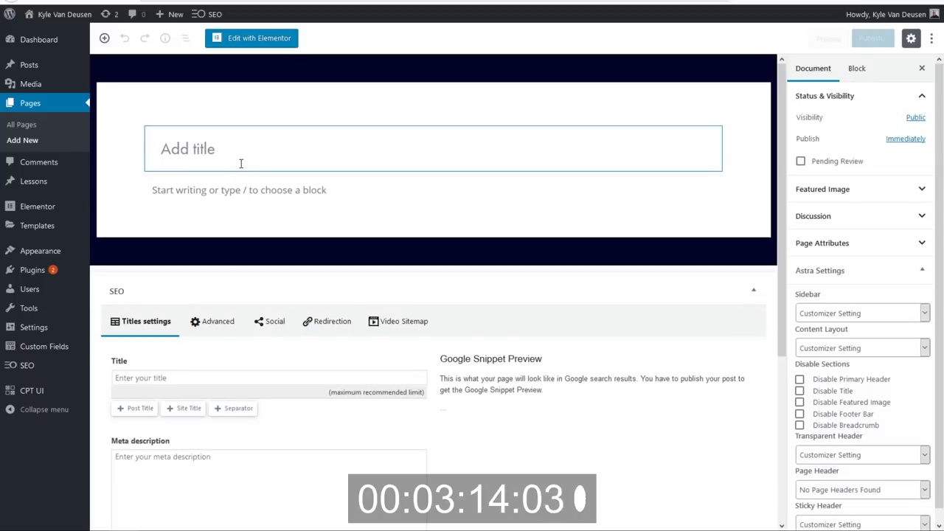
pyautogui.write('Web Design')
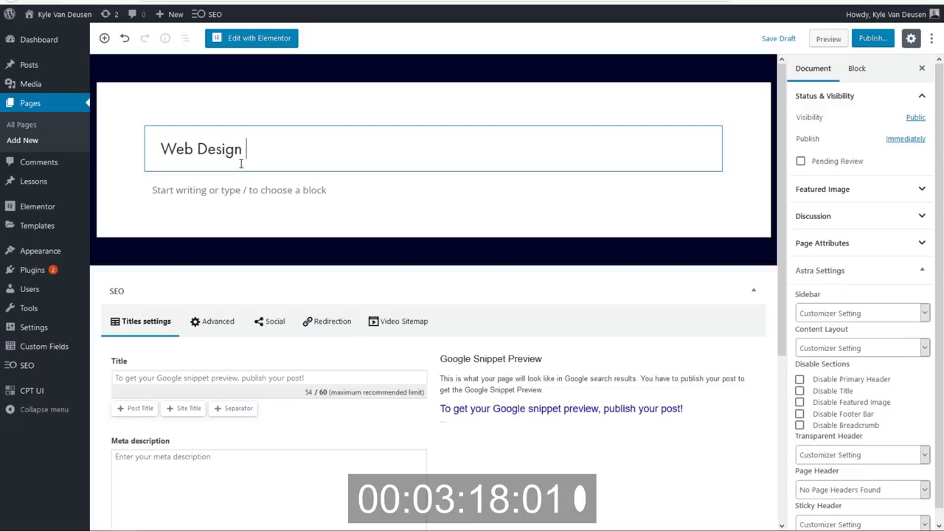
pyautogui.write(' Landing Page')
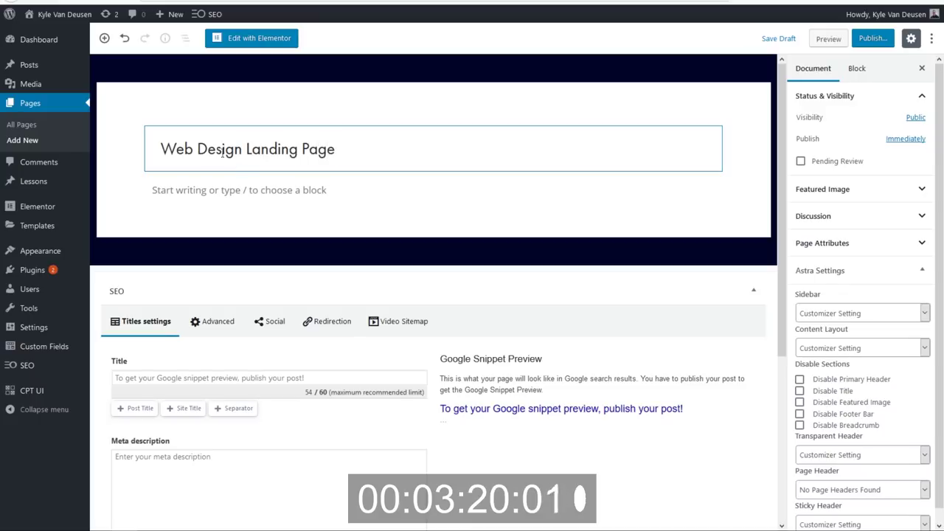
pyautogui.write('[')
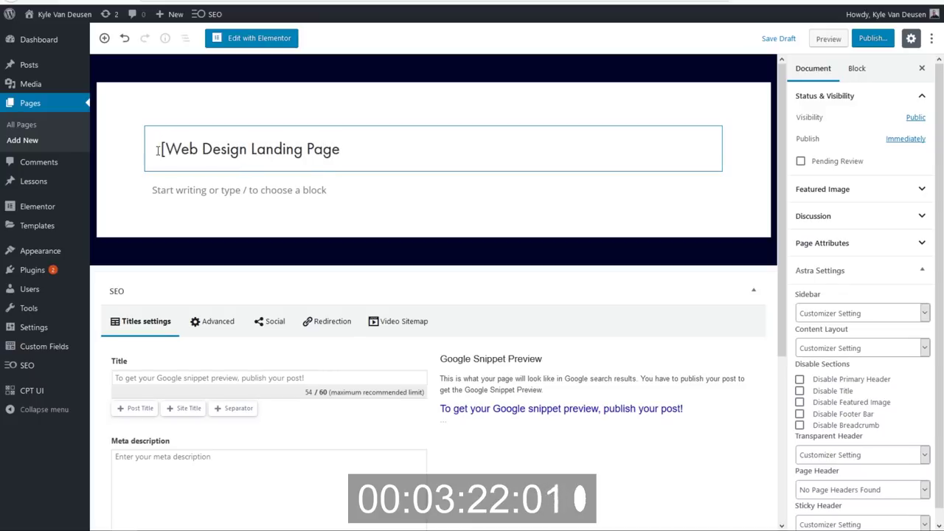
pyautogui.write('FP}')
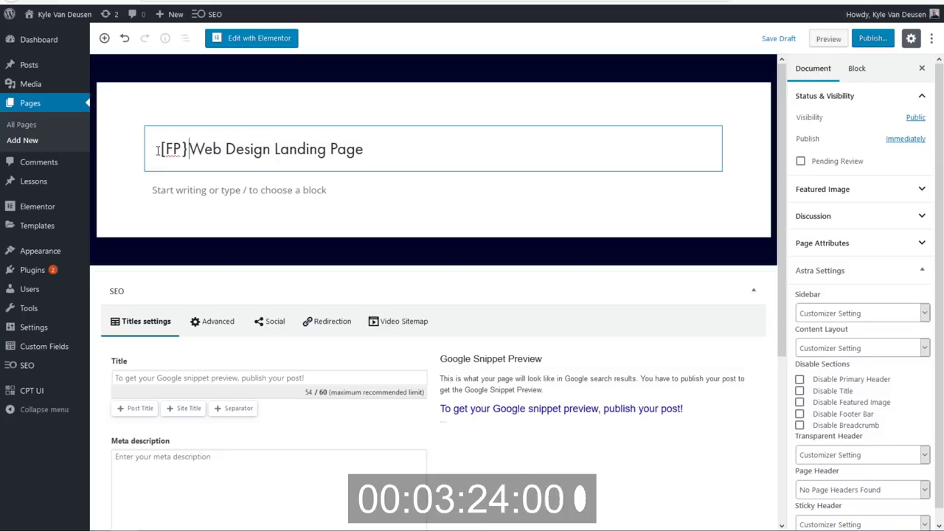
pyautogui.press('BackSpace')
pyautogui.write(']')
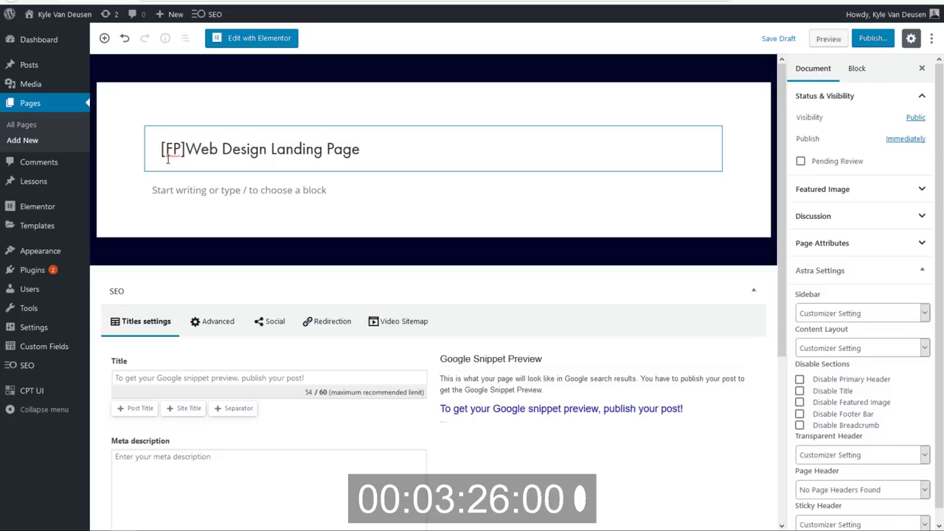
pyautogui.click(871, 39)
pyautogui.click(871, 42)
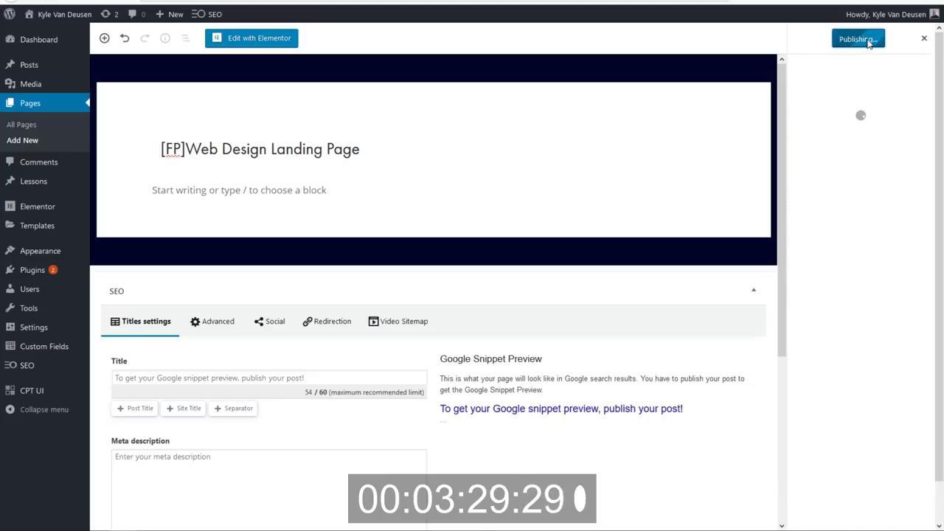
# Switch the landing page to the Elementor Canvas template, update it, and open it in Elementor.
pyautogui.click(933, 38)
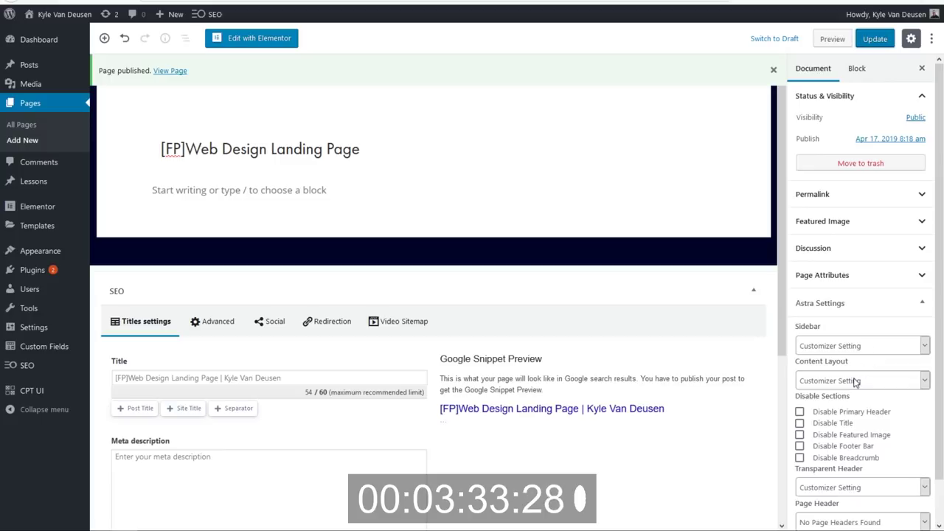
pyautogui.scroll(-1, 856, 380)
pyautogui.click(851, 337)
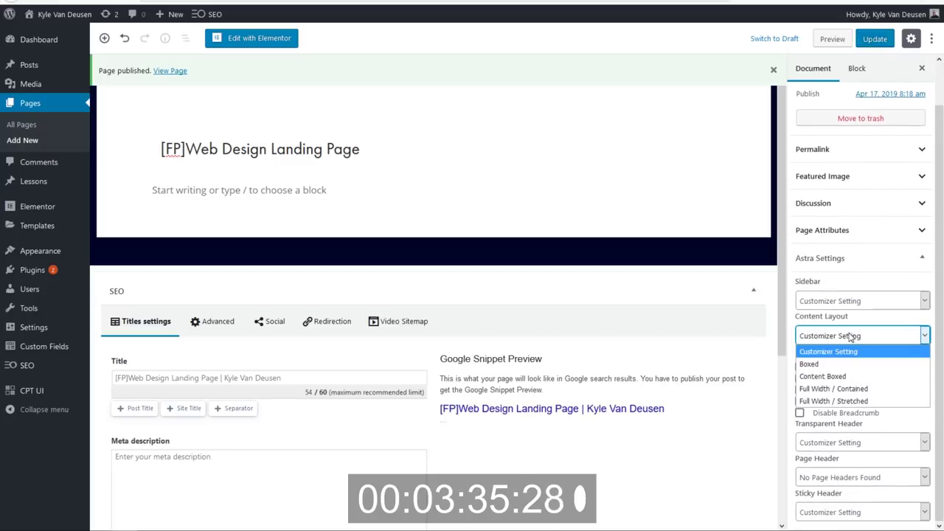
pyautogui.click(848, 352)
pyautogui.click(845, 241)
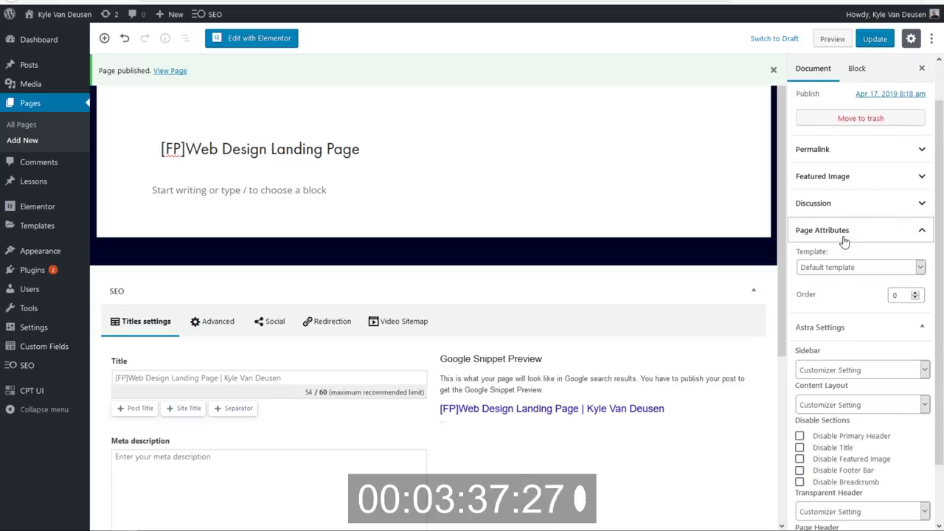
pyautogui.click(835, 269)
pyautogui.click(836, 295)
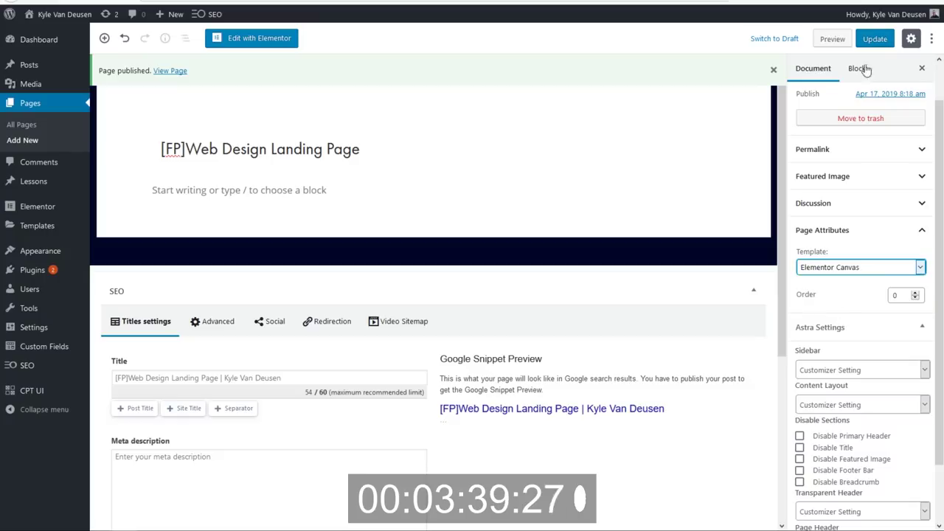
pyautogui.click(873, 40)
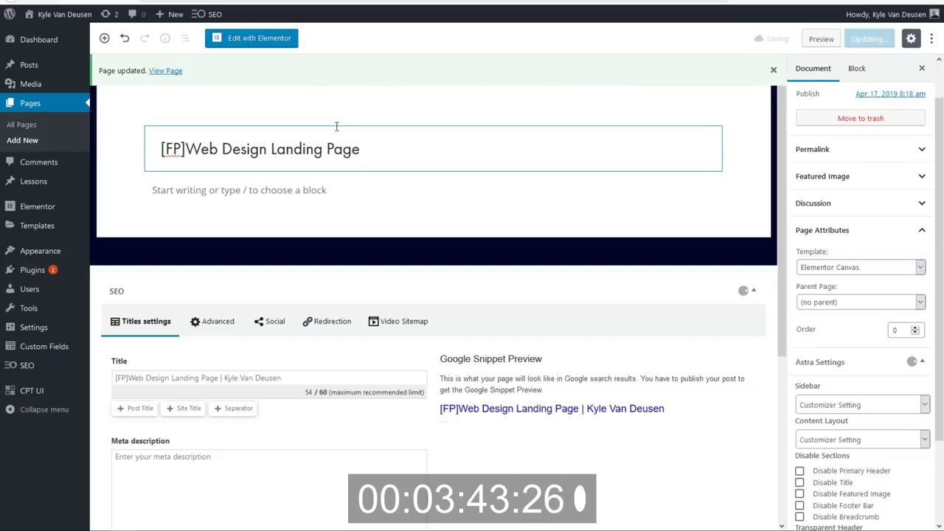
pyautogui.click(276, 40)
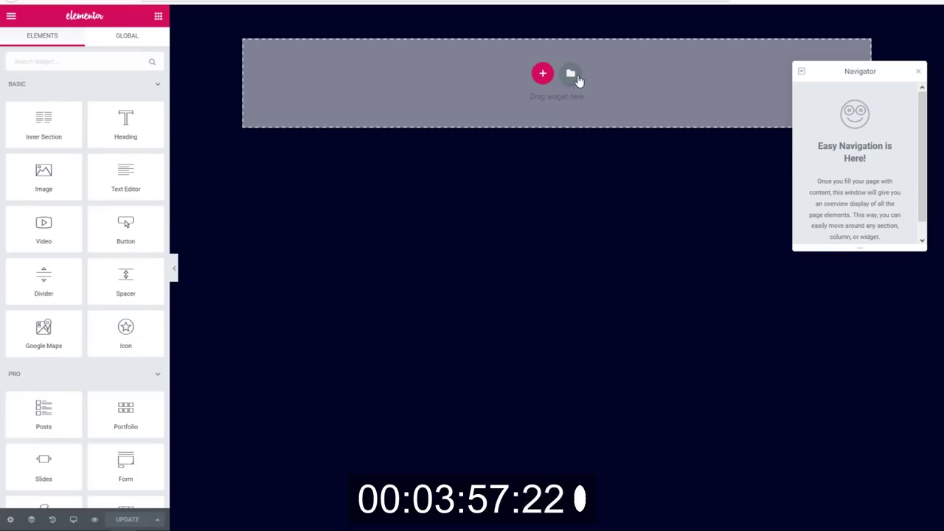
# Insert the saved [LP] Web Design template, declining its document settings.
pyautogui.click(575, 78)
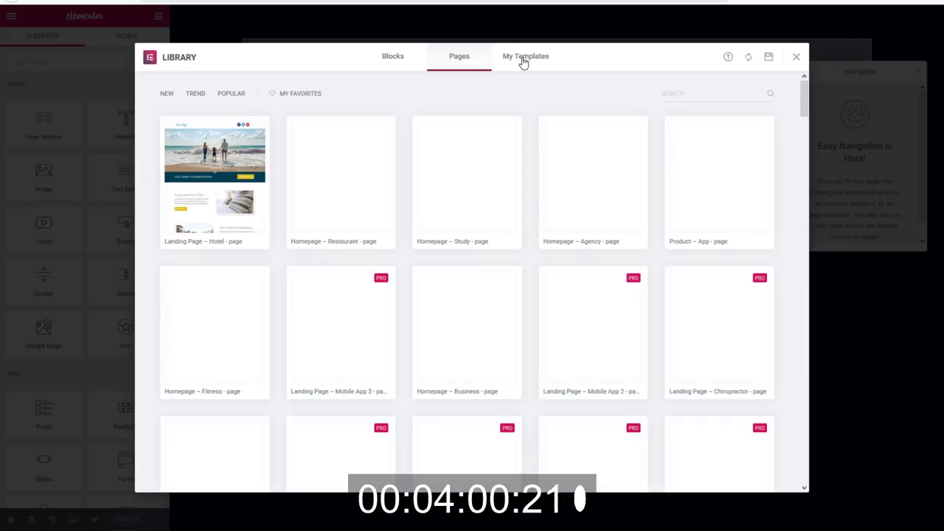
pyautogui.click(523, 59)
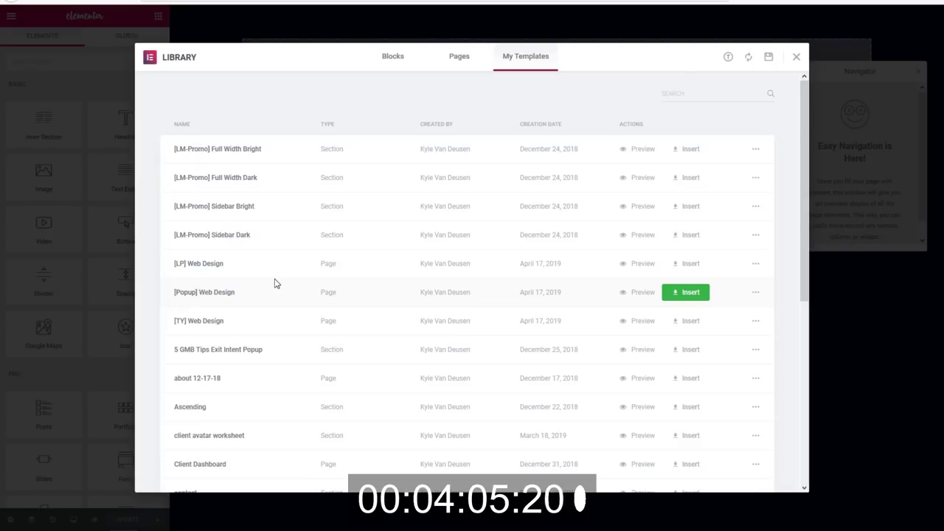
pyautogui.scroll(-2, 275, 284)
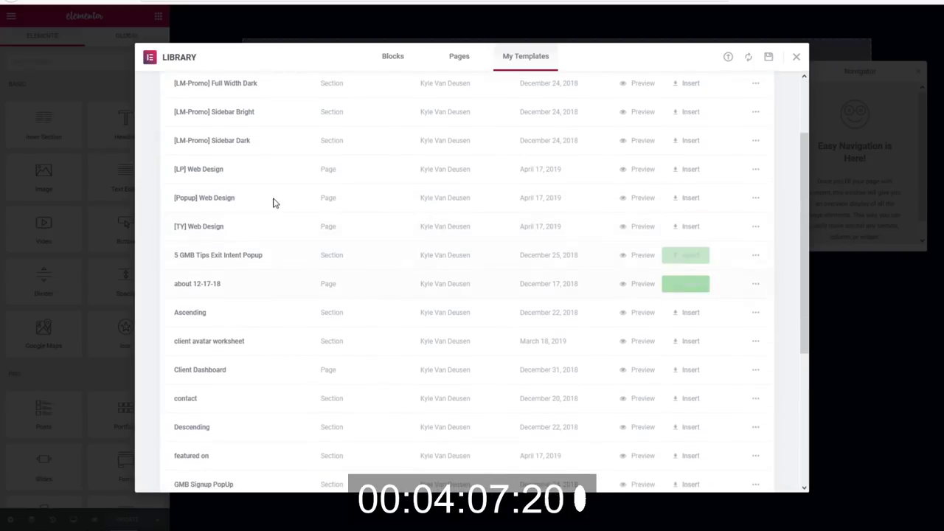
pyautogui.scroll(2, 273, 203)
pyautogui.scroll(-1, 273, 203)
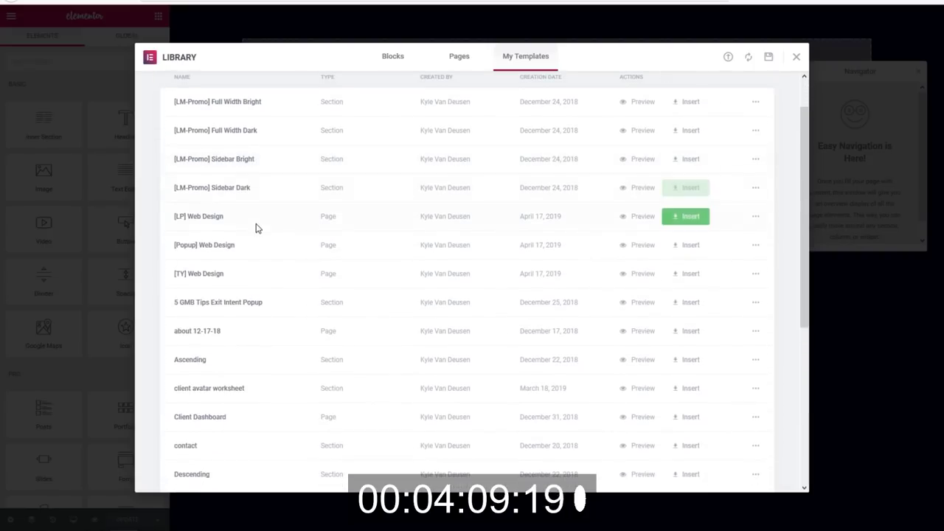
pyautogui.click(689, 216)
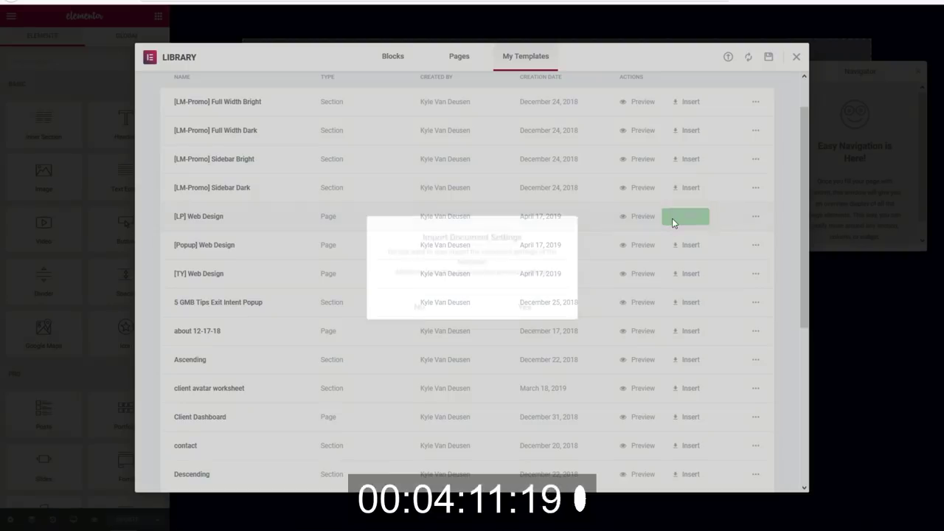
pyautogui.click(436, 307)
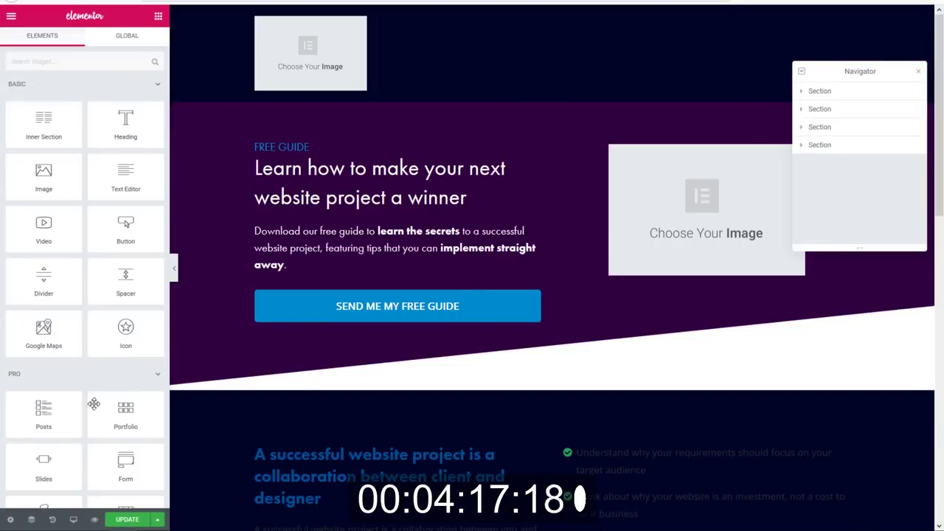
# Give the page body a classic white #ffffff background in Page Settings > Style.
pyautogui.click(10, 519)
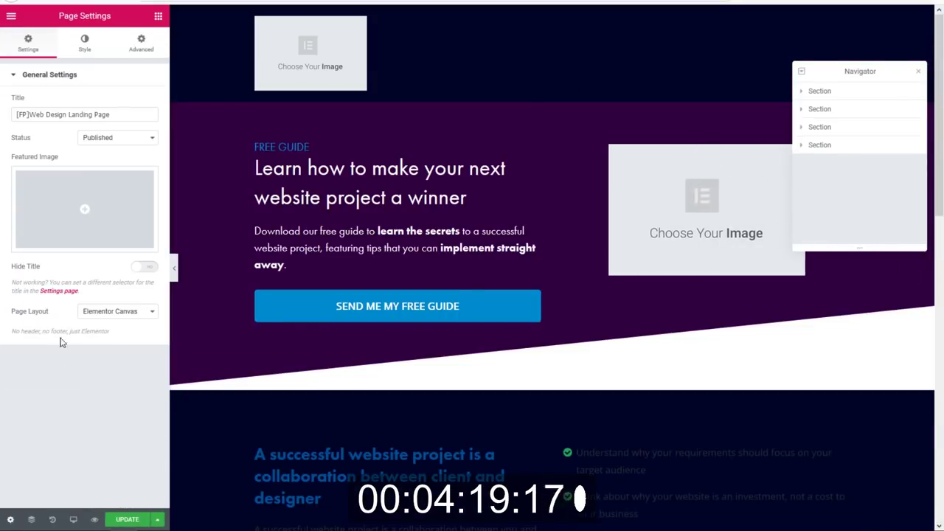
pyautogui.click(108, 42)
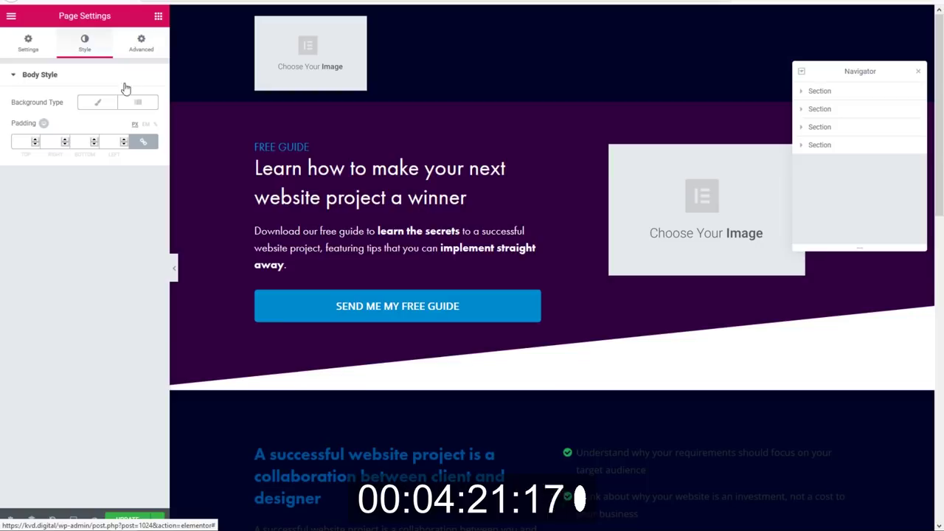
pyautogui.click(102, 102)
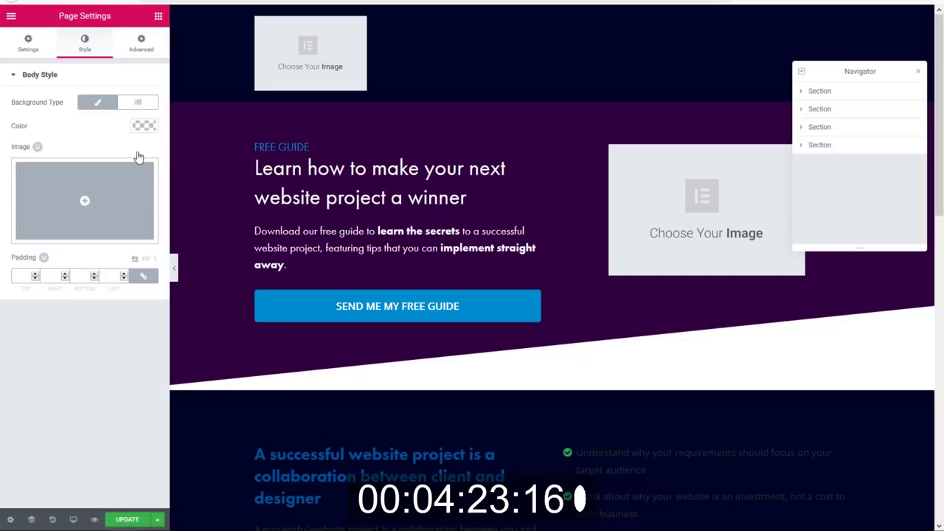
pyautogui.click(144, 126)
pyautogui.click(87, 126)
pyautogui.click(7, 120)
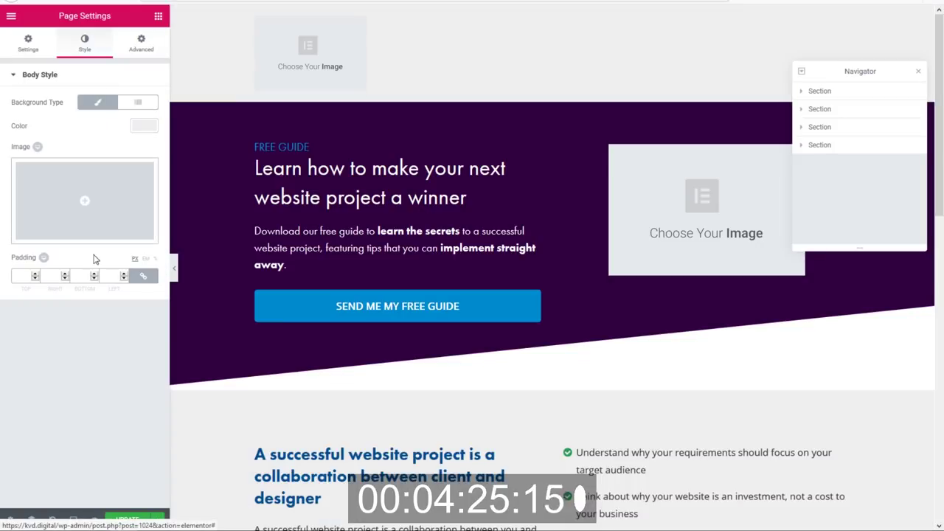
pyautogui.click(143, 127)
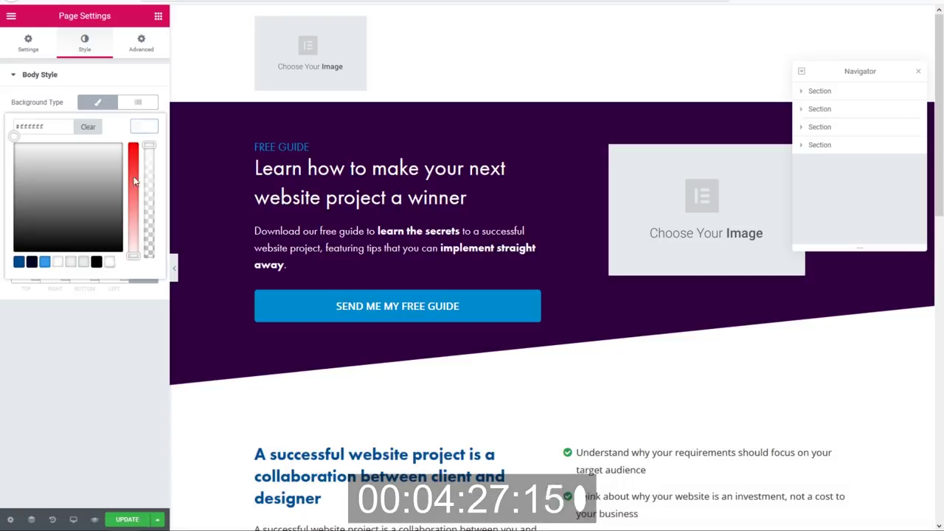
pyautogui.click(152, 129)
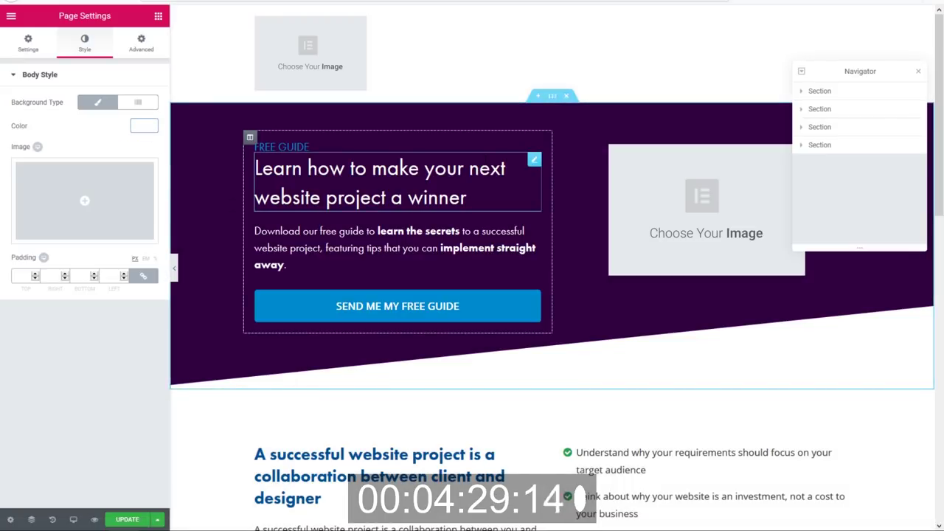
pyautogui.click(313, 59)
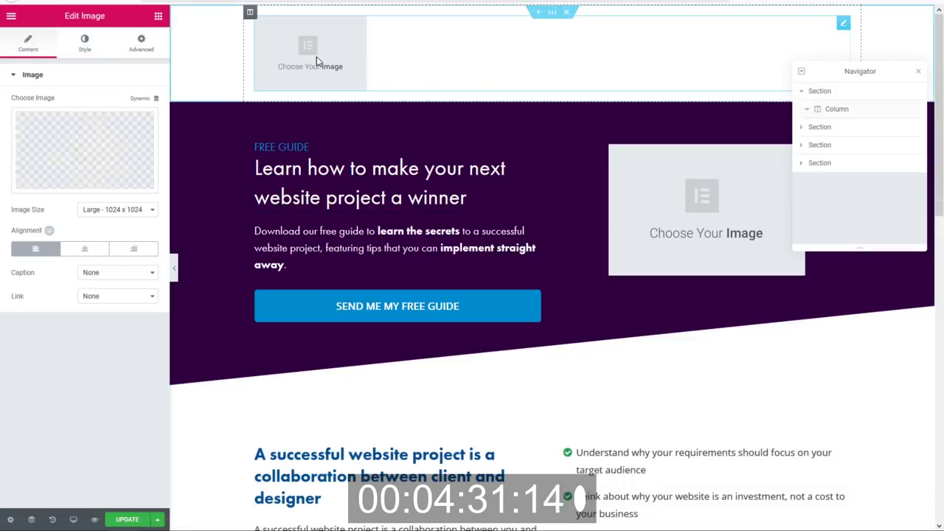
# Place the KVD logo kvd-digital-favicon-01.png in the top image placeholder and set its width to 107 px.
pyautogui.click(105, 154)
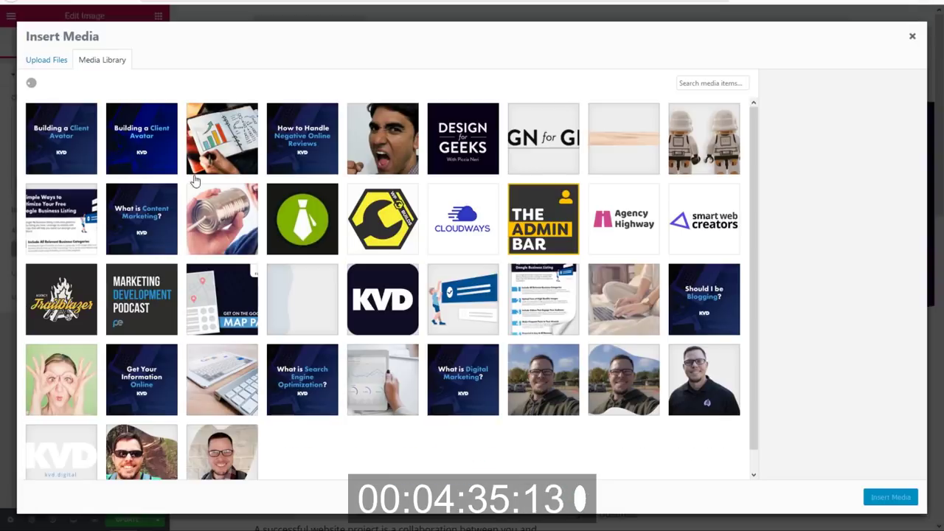
pyautogui.click(383, 299)
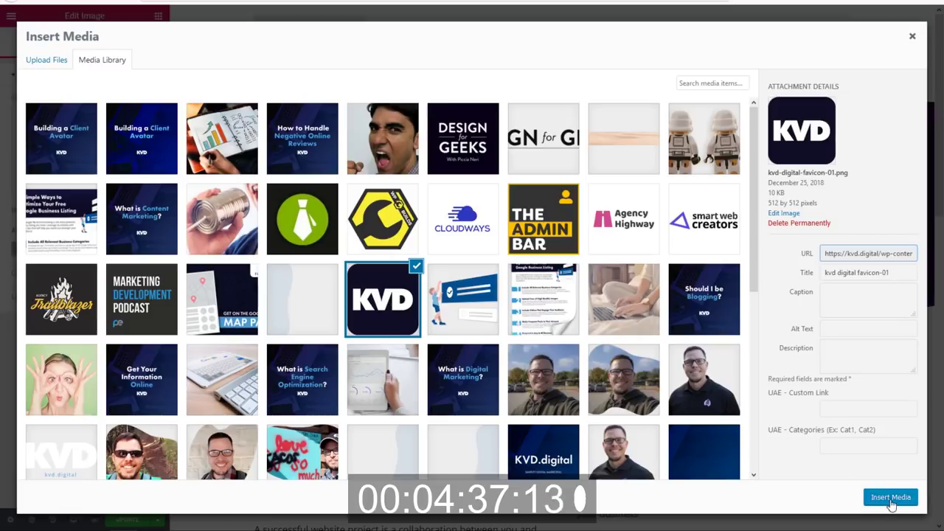
pyautogui.click(892, 497)
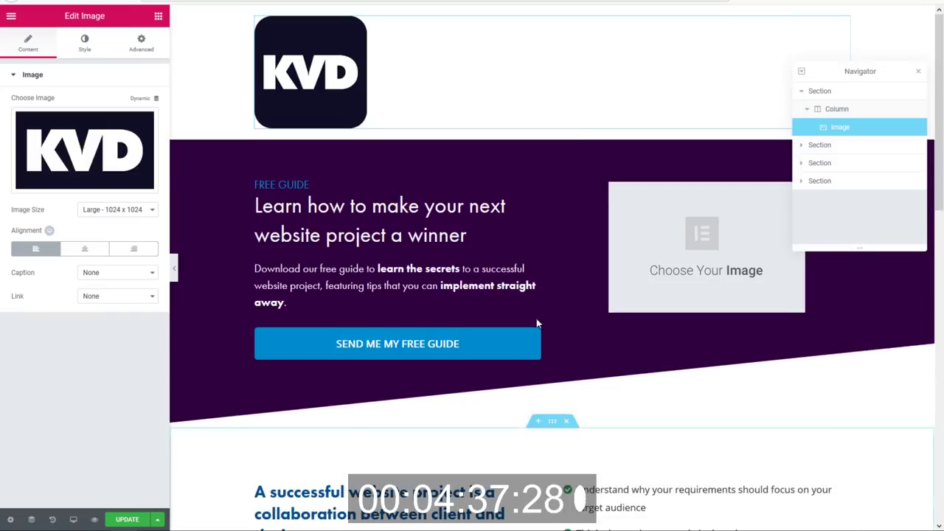
pyautogui.click(77, 50)
pyautogui.moveTo(31, 118); pyautogui.dragTo(23, 120)
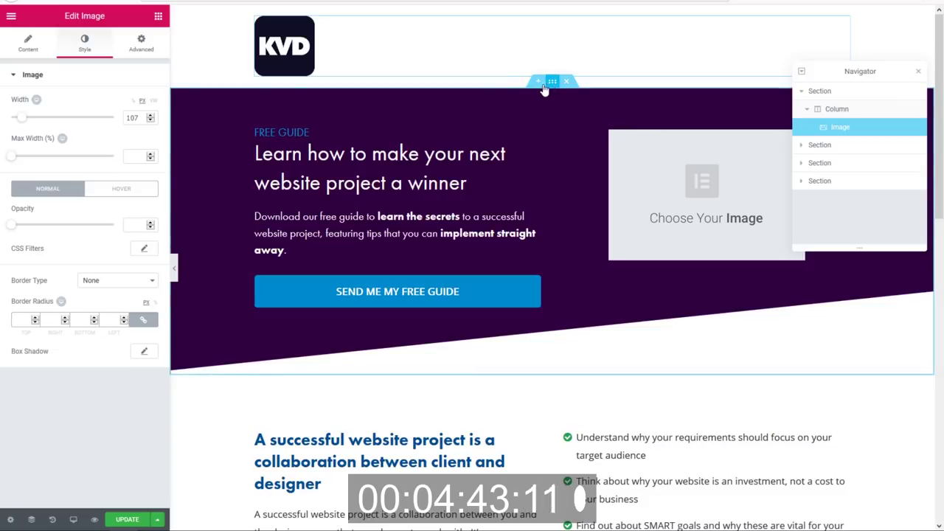
# Change the hero section background from purple to the dark navy #000426 preset.
pyautogui.click(552, 81)
pyautogui.click(84, 43)
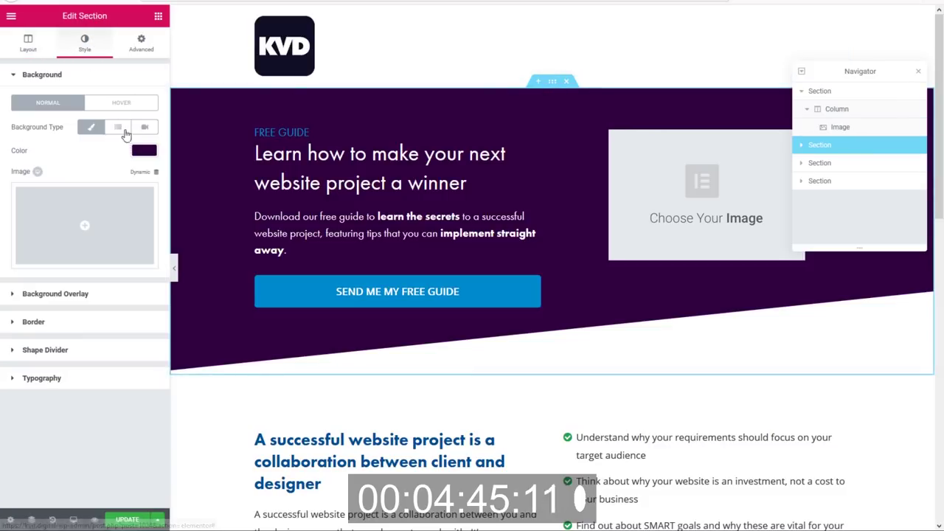
pyautogui.click(144, 151)
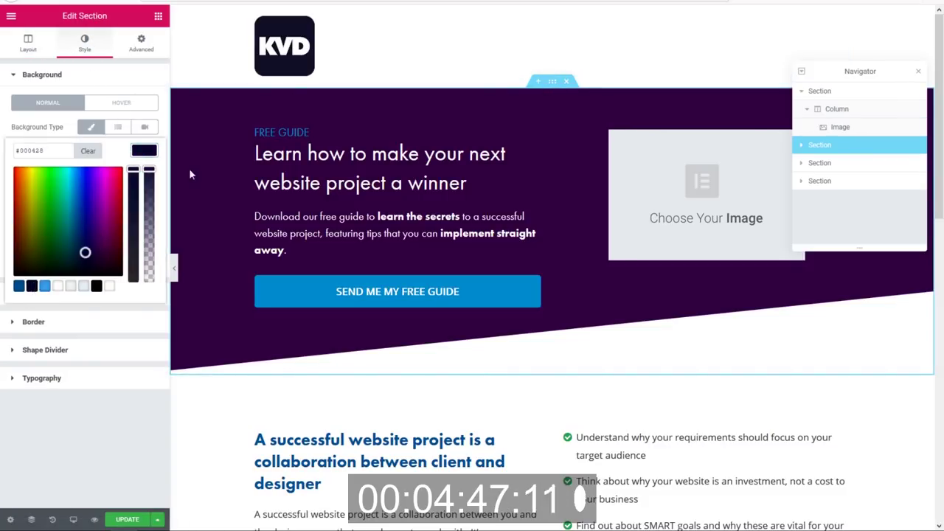
pyautogui.click(32, 286)
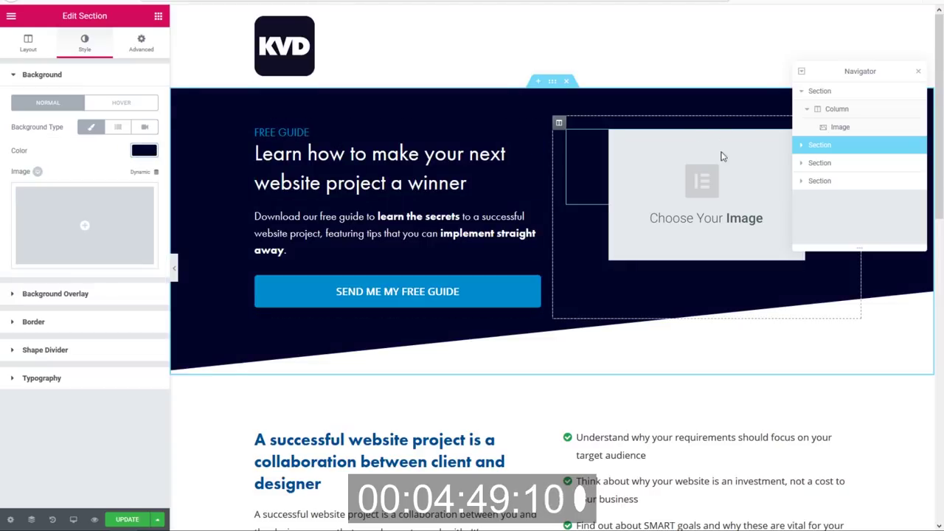
pyautogui.click(716, 182)
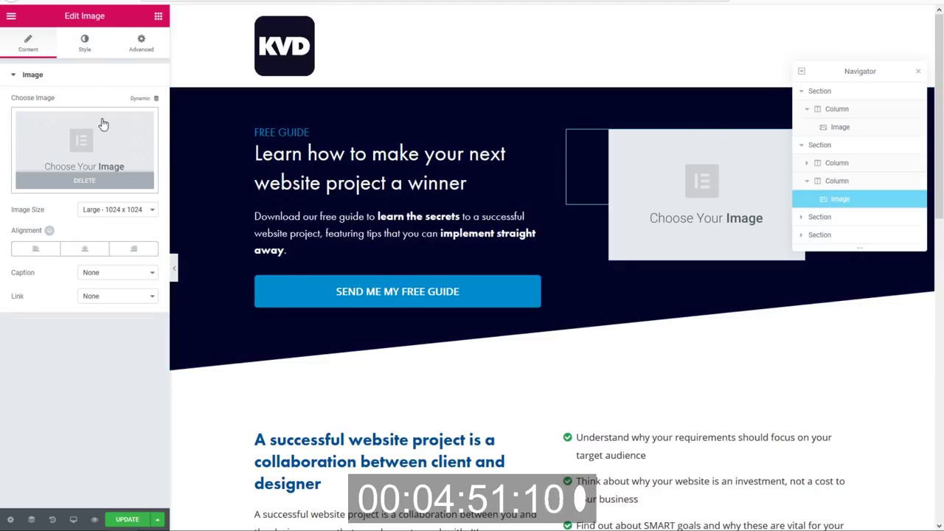
pyautogui.click(103, 124)
pyautogui.click(41, 58)
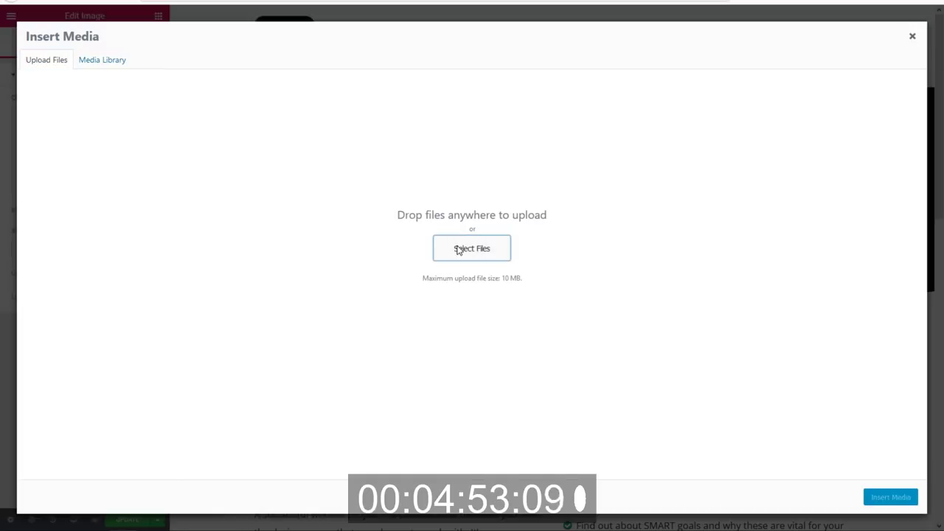
pyautogui.click(457, 249)
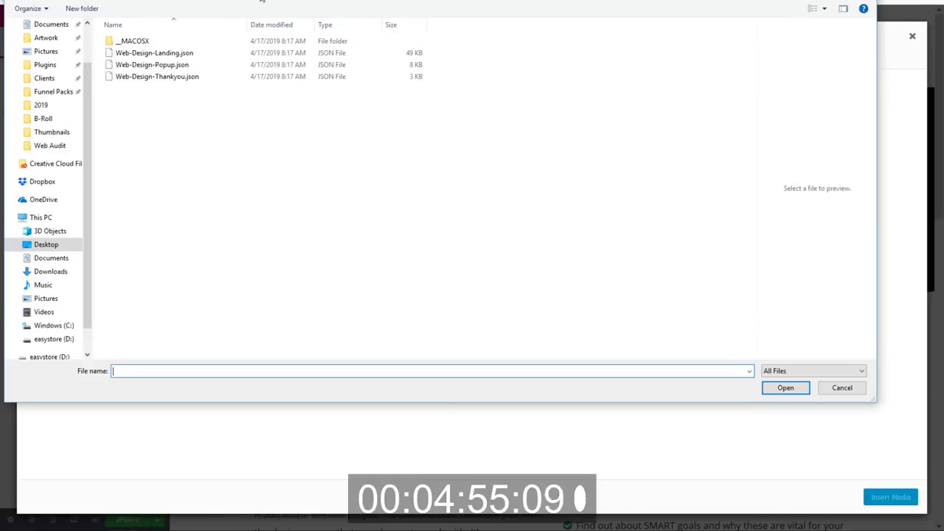
pyautogui.click(261, 2)
pyautogui.doubleClick(169, 76)
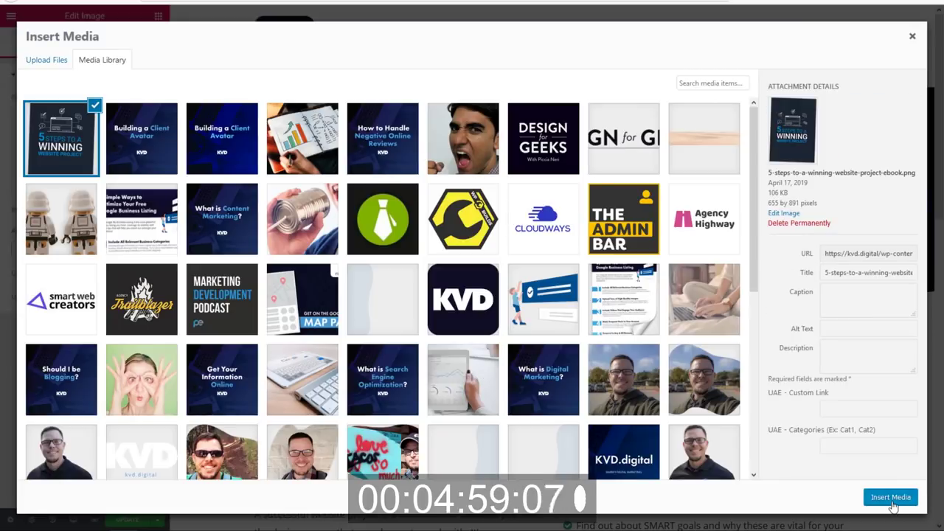
pyautogui.click(891, 498)
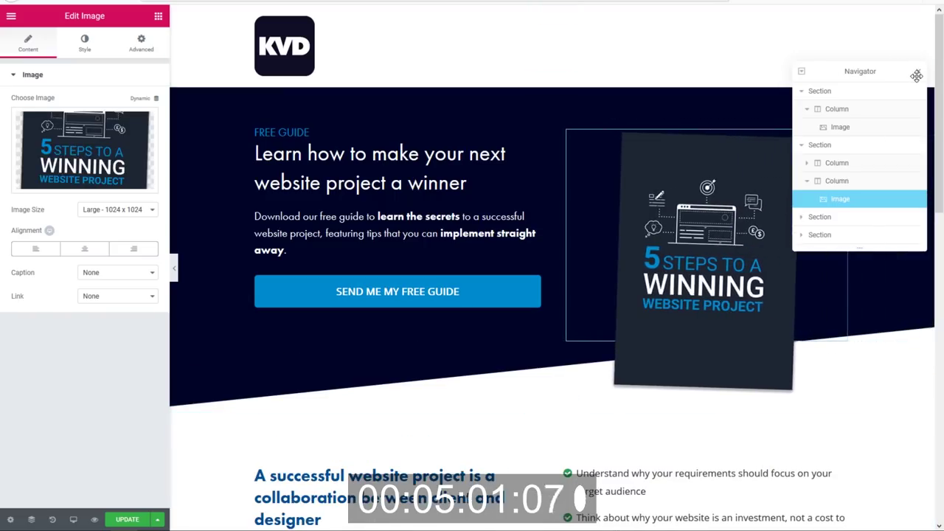
pyautogui.scroll(-3, 489, 253)
pyautogui.scroll(-2, 648, 400)
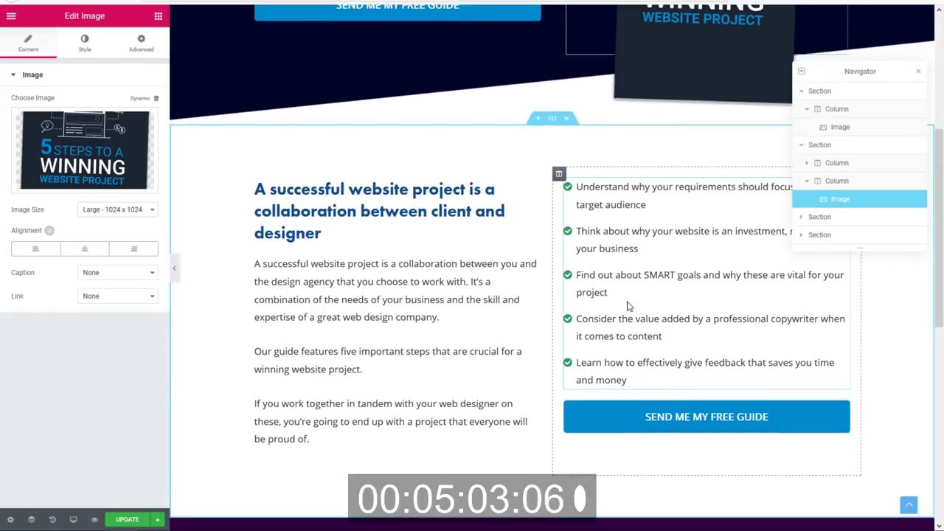
# Make the benefit checklist's checkmark icons light blue.
pyautogui.click(632, 299)
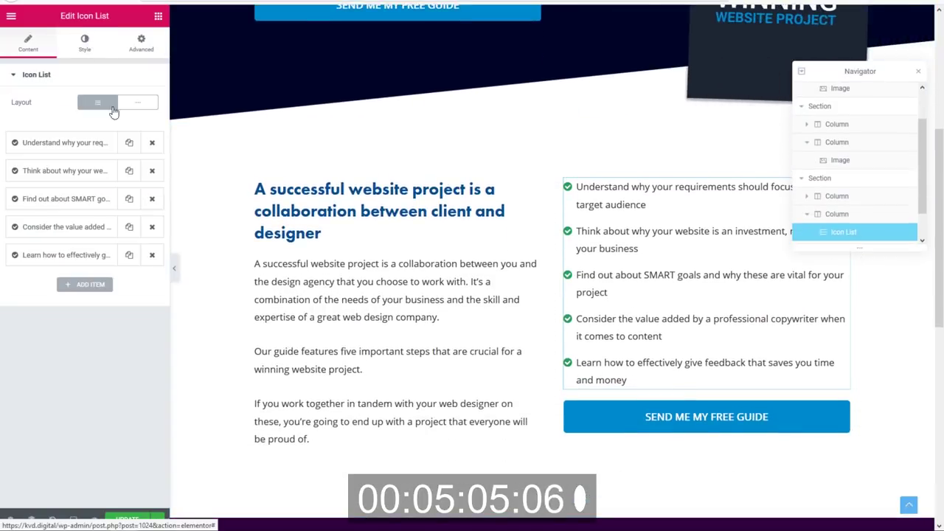
pyautogui.click(85, 42)
pyautogui.click(64, 218)
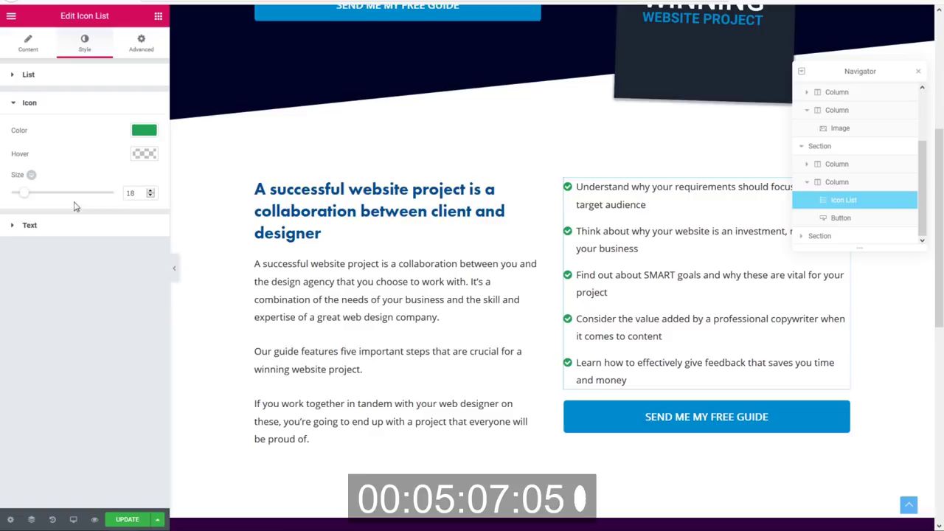
pyautogui.click(144, 131)
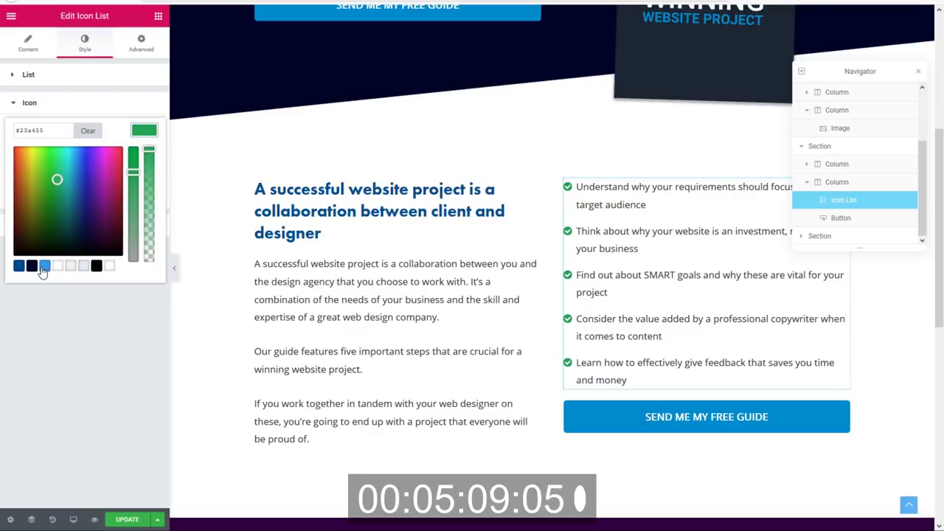
pyautogui.click(45, 267)
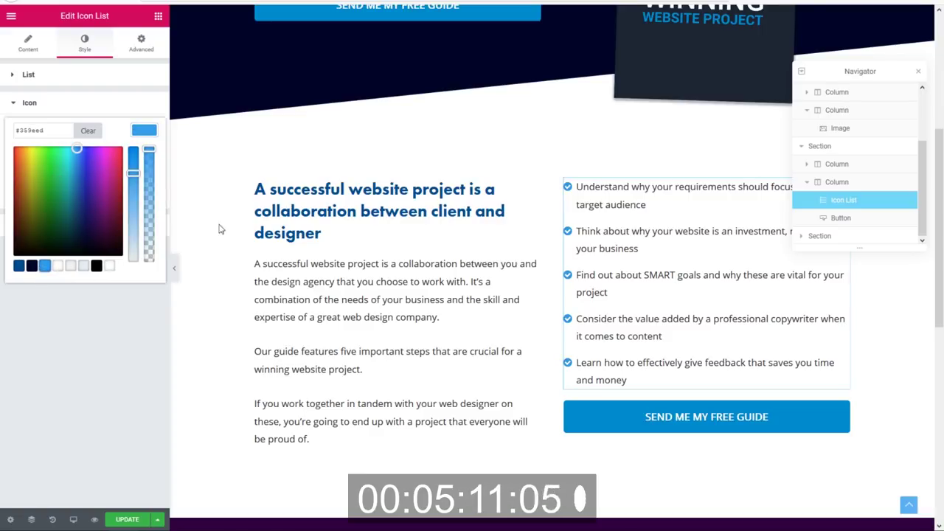
# Give the left text column a 50 px right margin.
pyautogui.click(251, 174)
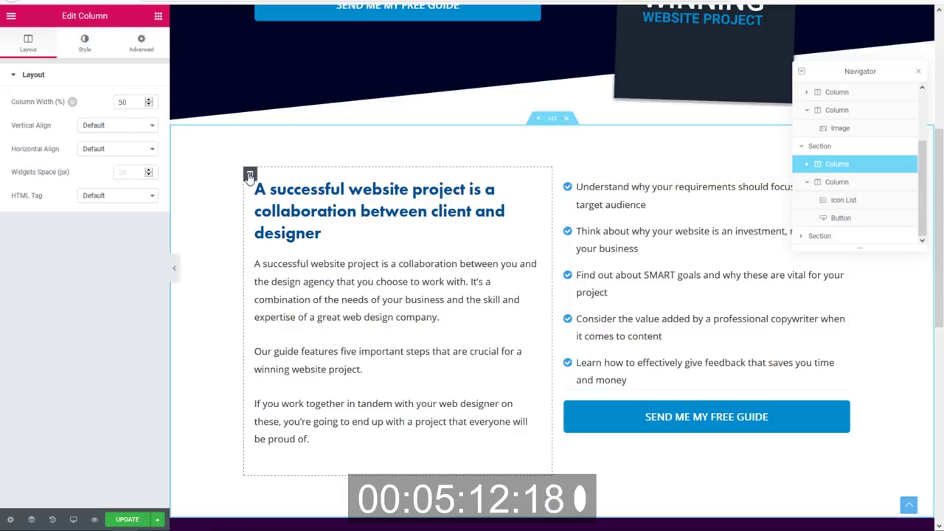
pyautogui.click(137, 41)
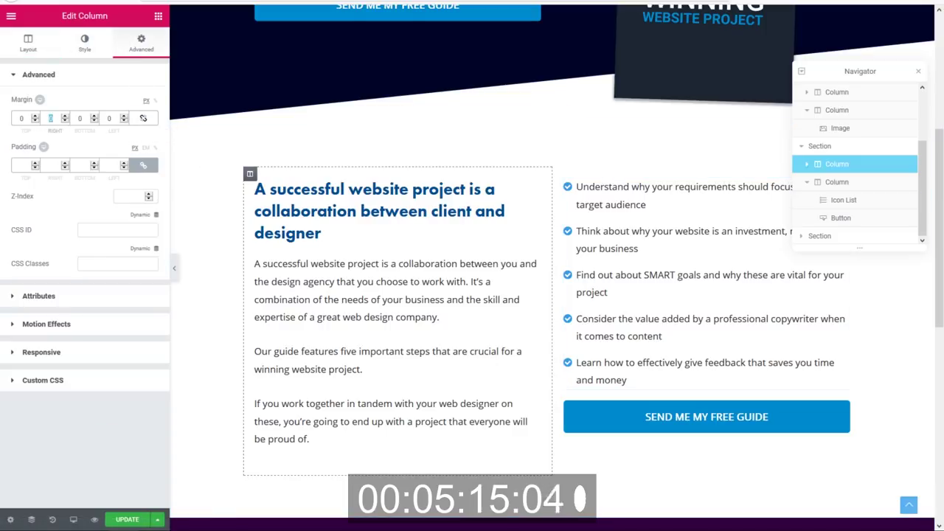
pyautogui.write('50')
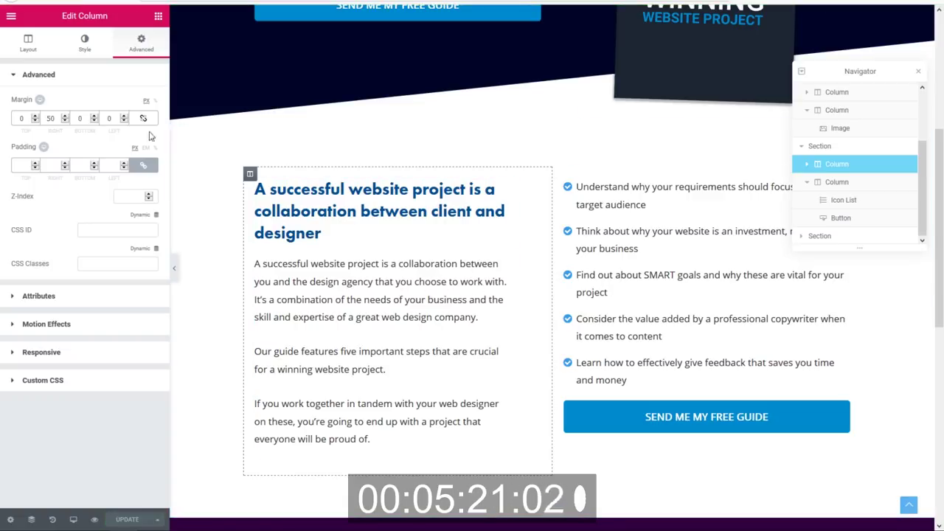
pyautogui.click(12, 25)
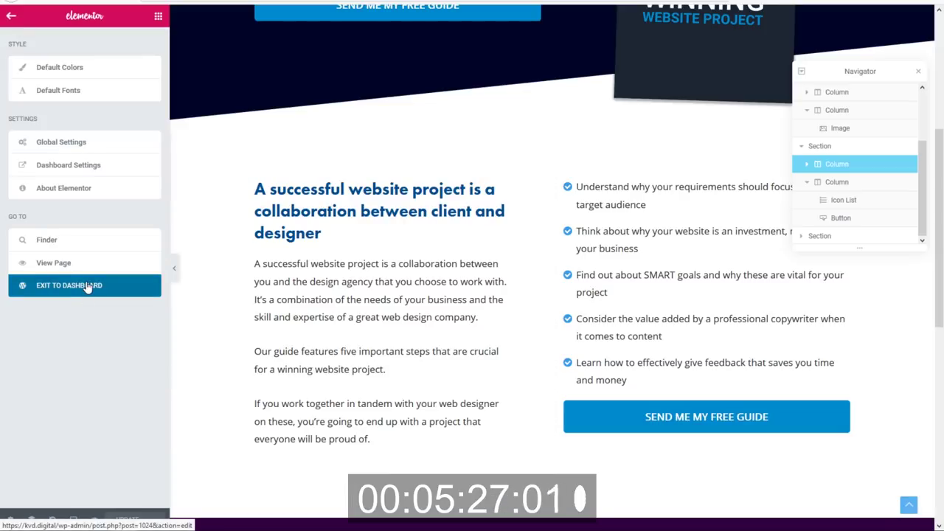
# Exit to the dashboard and reopen the [FP]Web Design Landing Page with Elementor.
pyautogui.click(87, 286)
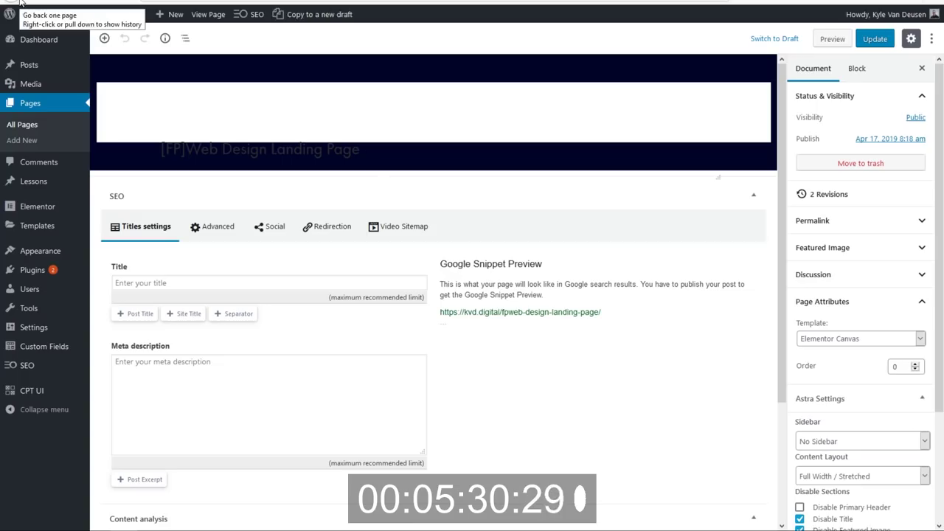
pyautogui.click(451, 251)
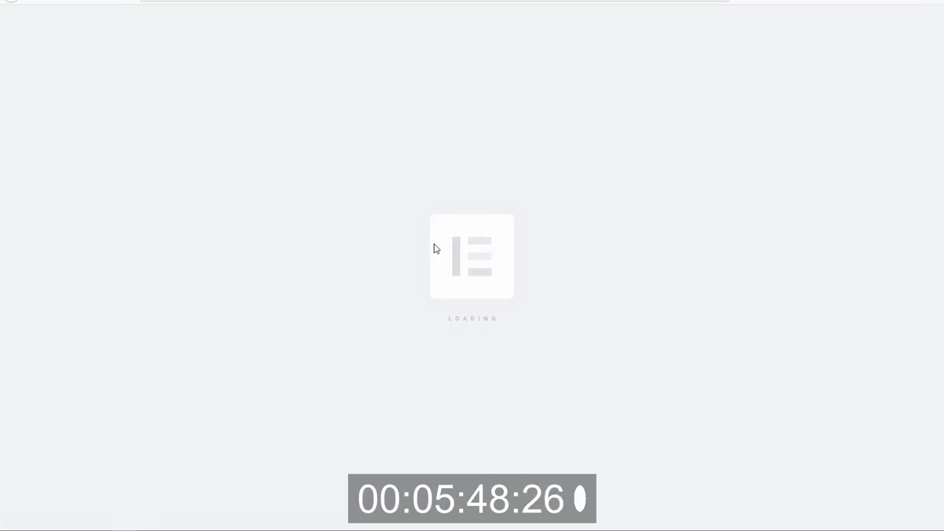
pyautogui.scroll(-10, 436, 243)
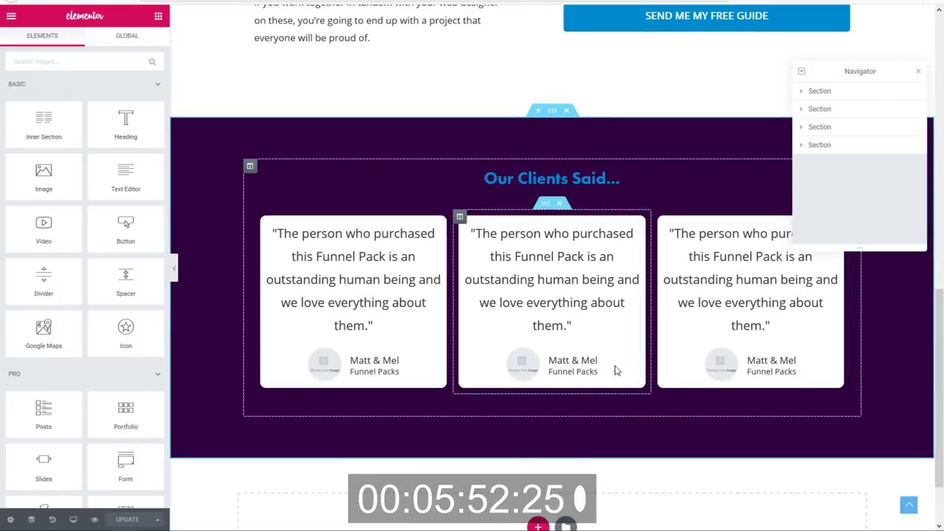
# Delete the Our Clients Said section and insert the saved 'featured on' template with its document settings.
pyautogui.scroll(3, 573, 299)
pyautogui.click(567, 226)
pyautogui.click(565, 442)
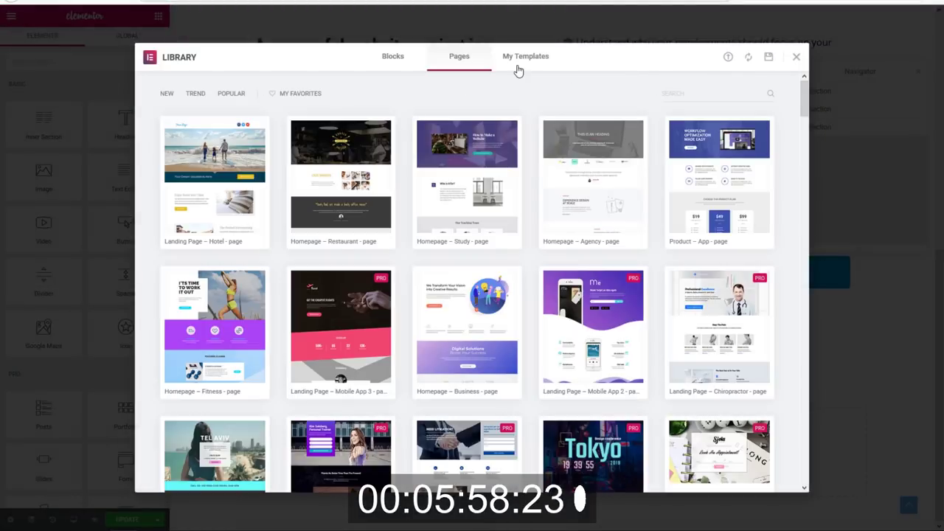
pyautogui.click(518, 69)
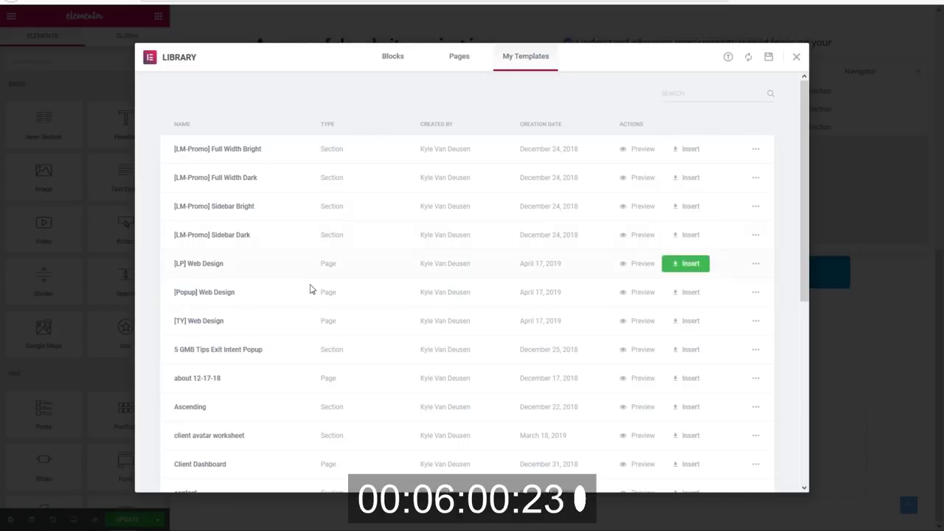
pyautogui.scroll(-3, 306, 345)
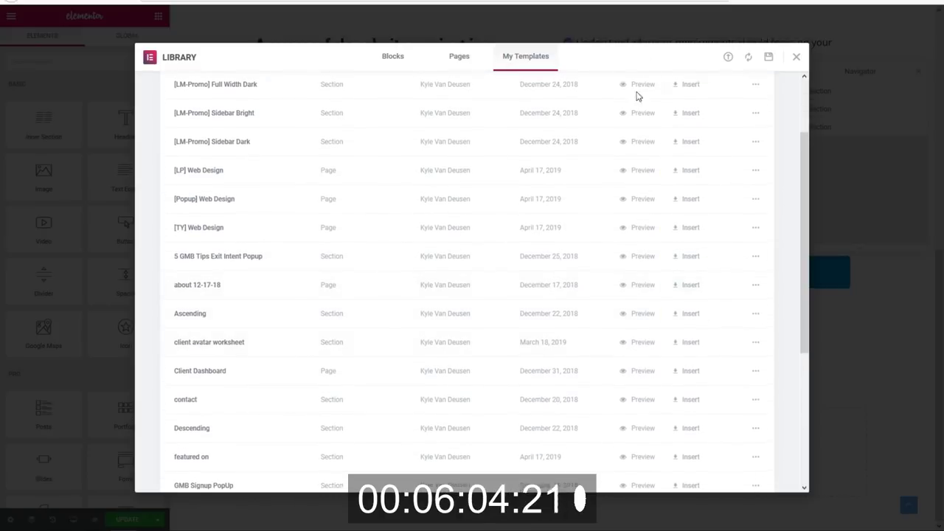
pyautogui.scroll(3, 637, 95)
pyautogui.write('fea')
pyautogui.click(704, 150)
pyautogui.click(528, 309)
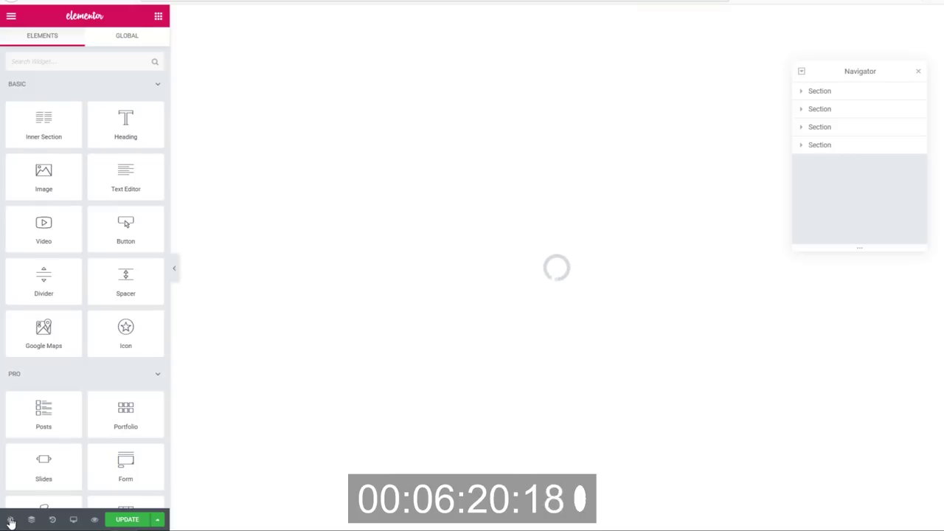
# Set the page layout to Elementor Canvas.
pyautogui.click(10, 520)
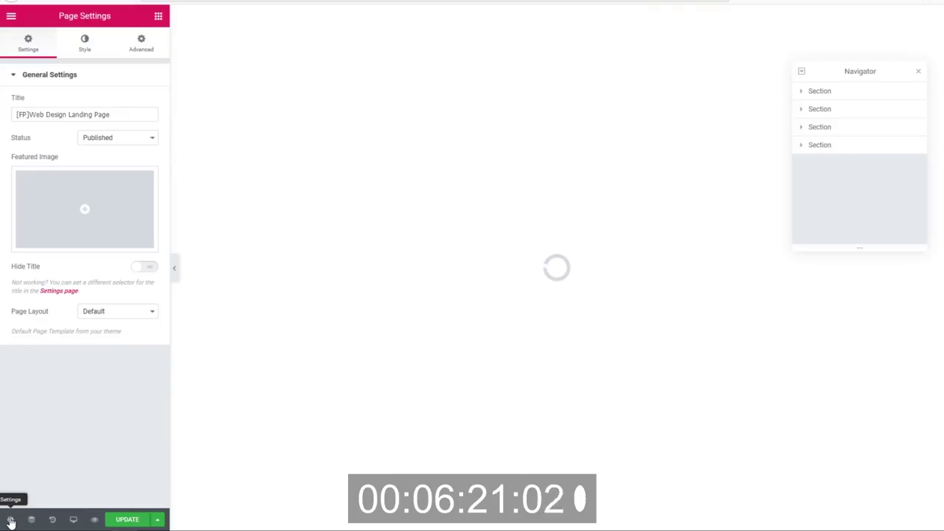
pyautogui.click(132, 319)
pyautogui.click(127, 339)
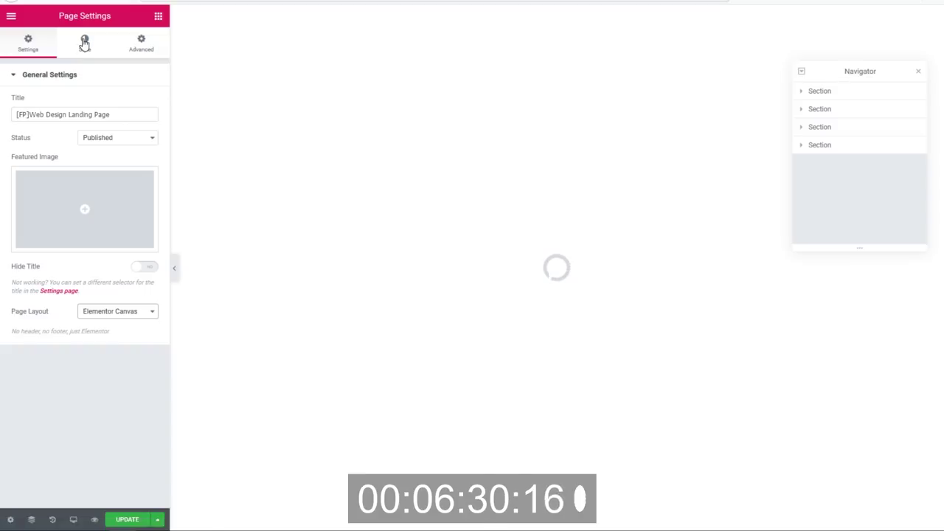
# Give the page body a classic white background and close the Navigator panel.
pyautogui.click(85, 43)
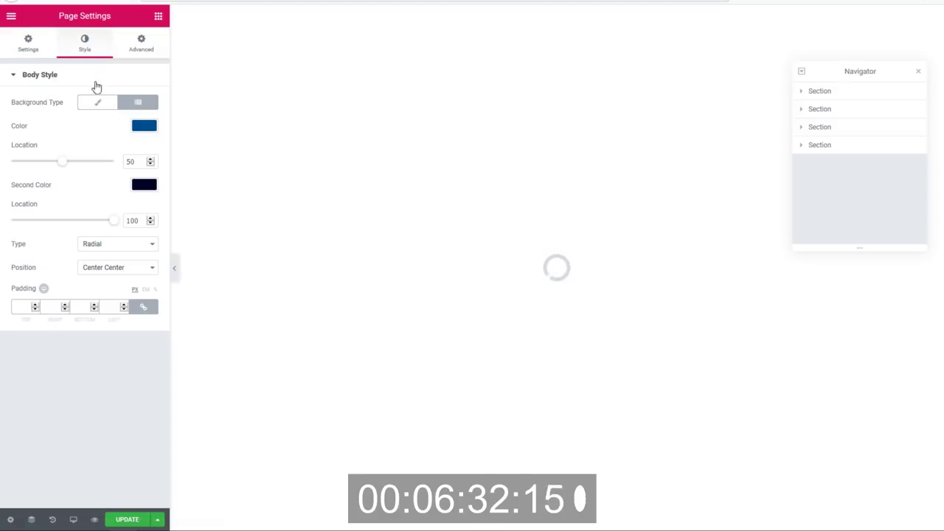
pyautogui.click(99, 102)
pyautogui.click(146, 127)
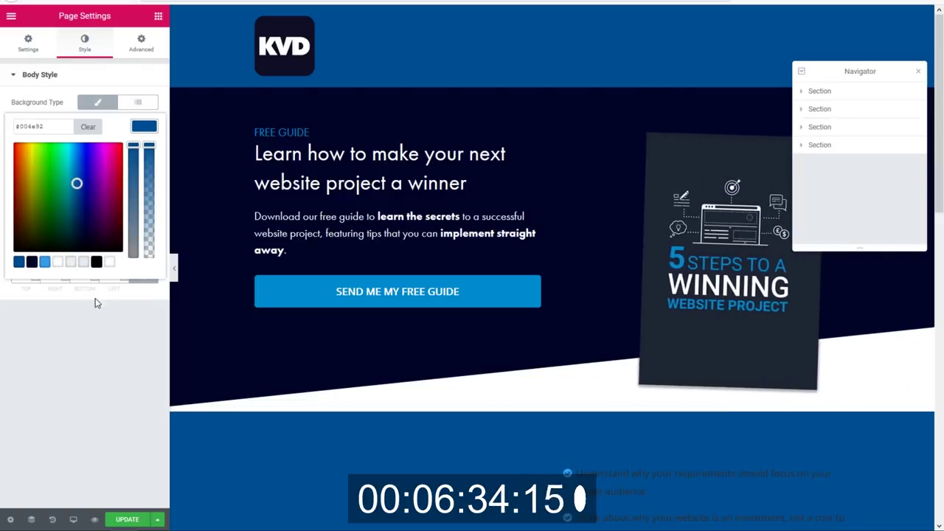
pyautogui.click(110, 262)
pyautogui.click(156, 135)
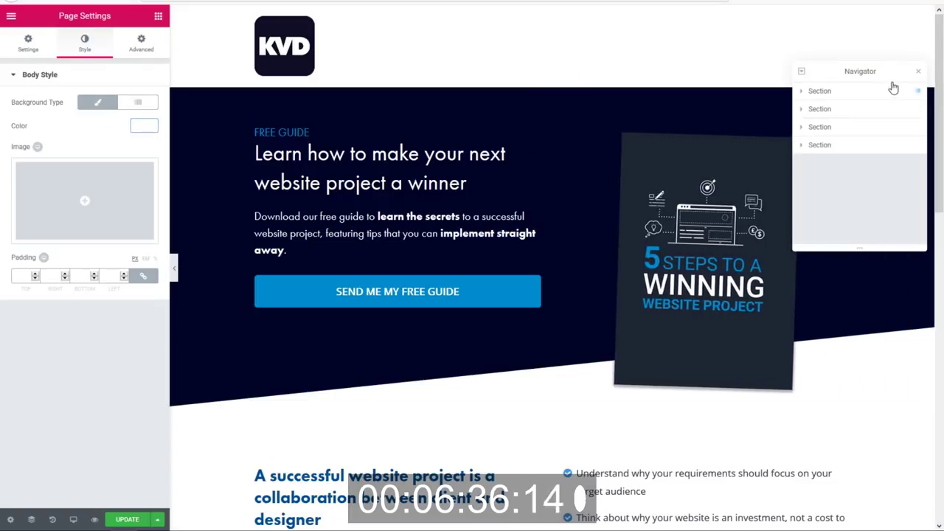
pyautogui.click(918, 77)
pyautogui.scroll(-8, 839, 243)
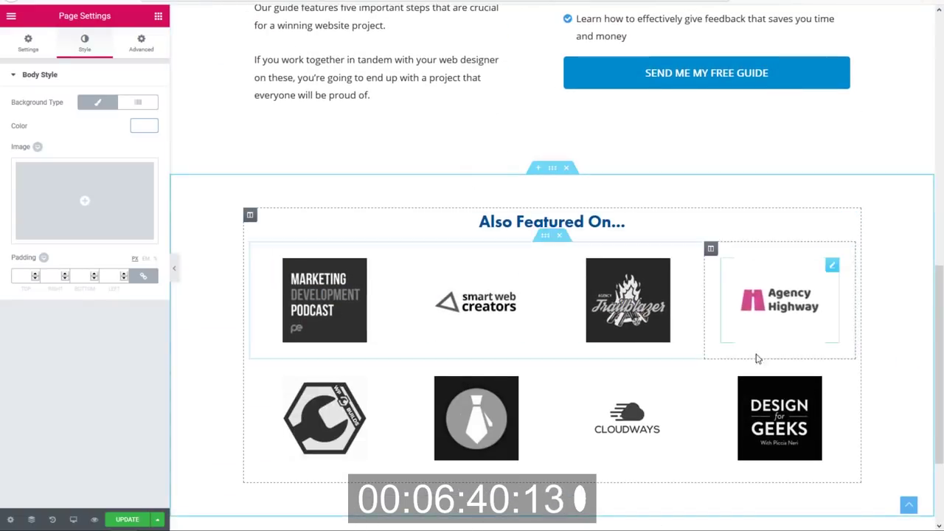
pyautogui.scroll(6, 251, 389)
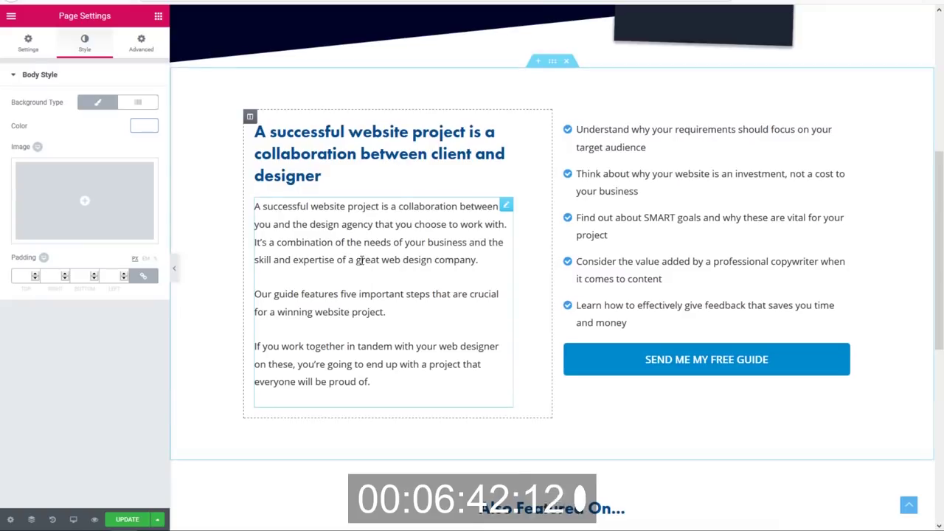
pyautogui.scroll(-2, 222, 443)
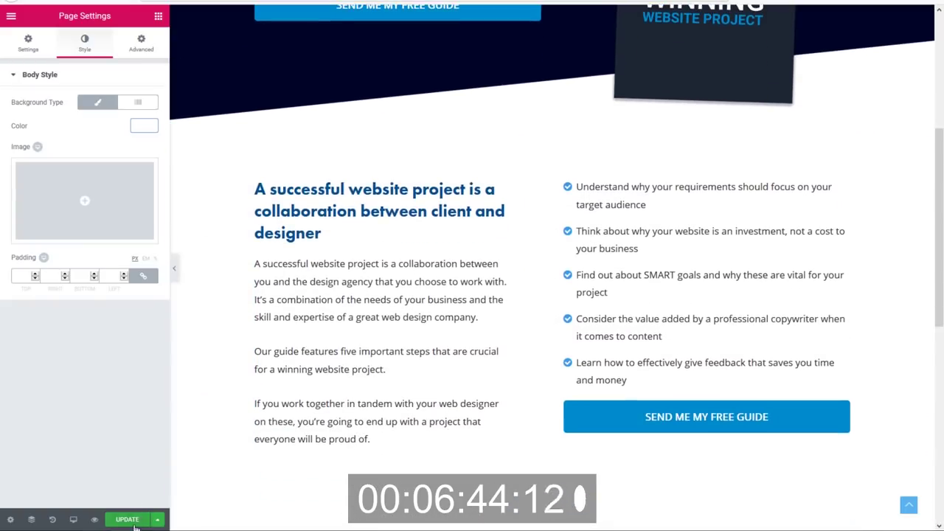
pyautogui.scroll(4, 282, 148)
pyautogui.scroll(-1, 516, 266)
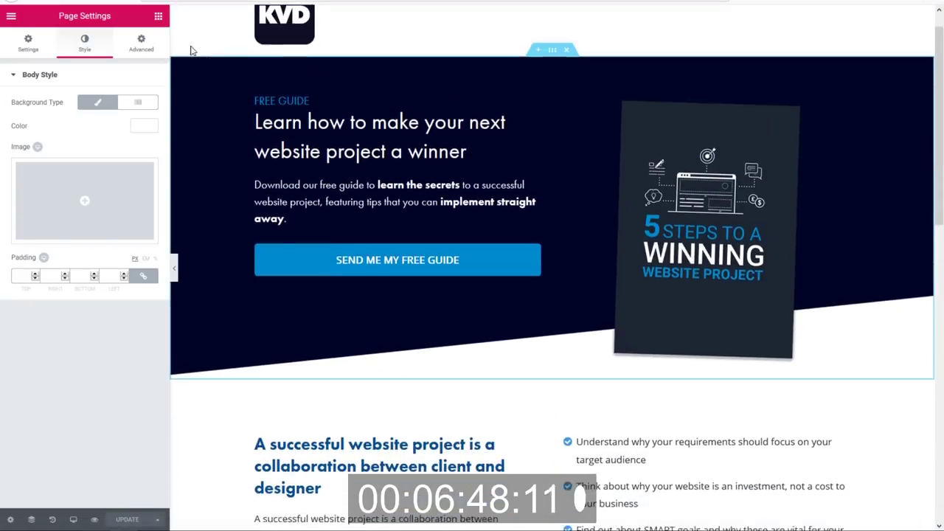
# Exit to the dashboard and open the Elementor Popups template list in a new tab.
pyautogui.click(11, 16)
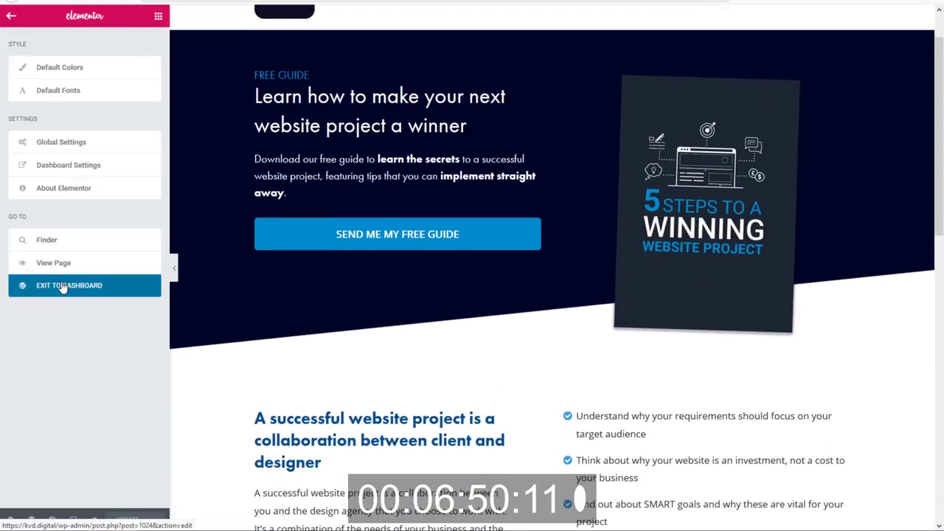
pyautogui.click(63, 287)
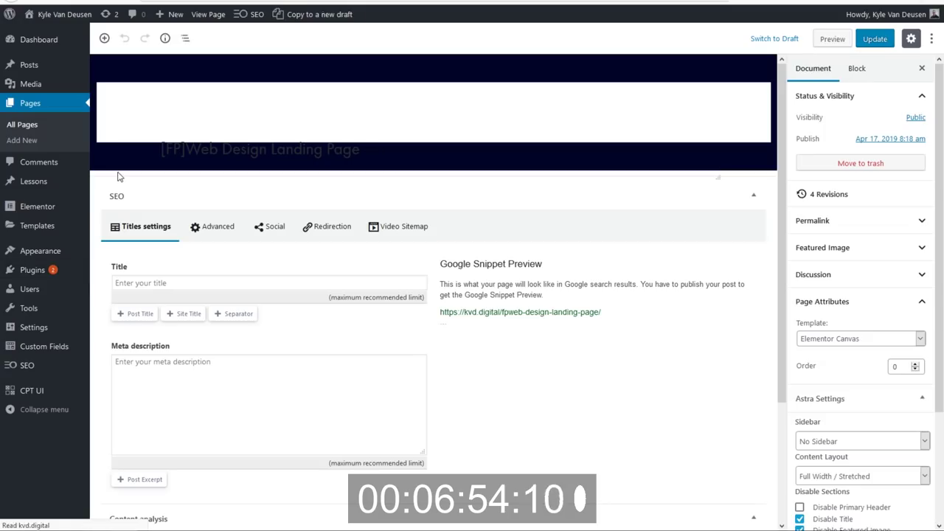
pyautogui.moveTo(54, 233)
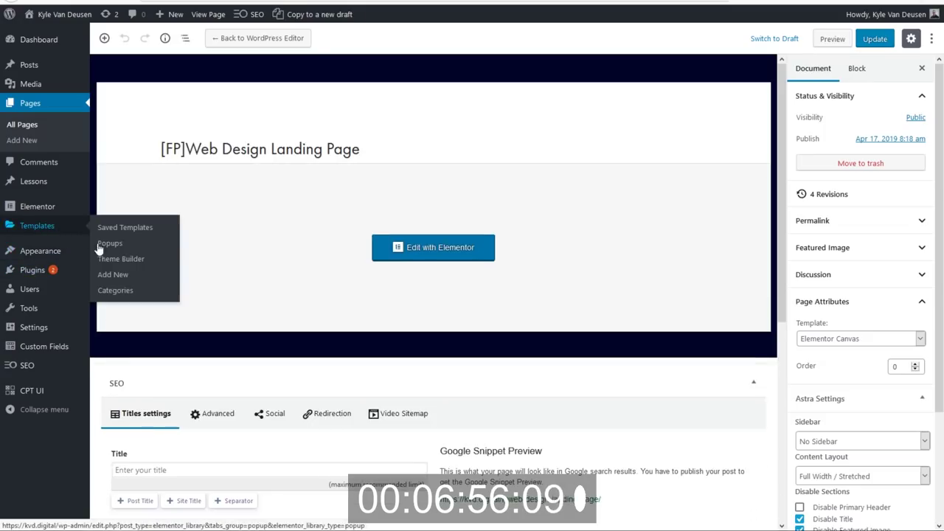
pyautogui.rightClick(111, 243)
pyautogui.click(133, 255)
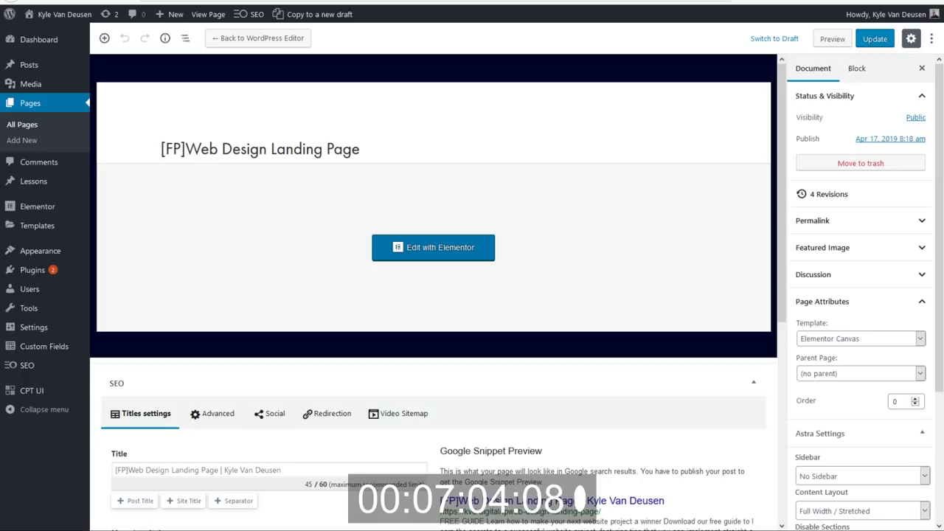
pyautogui.hotkey('ctrl', 'Tab')
pyautogui.hotkey('ctrl', 'Tab')
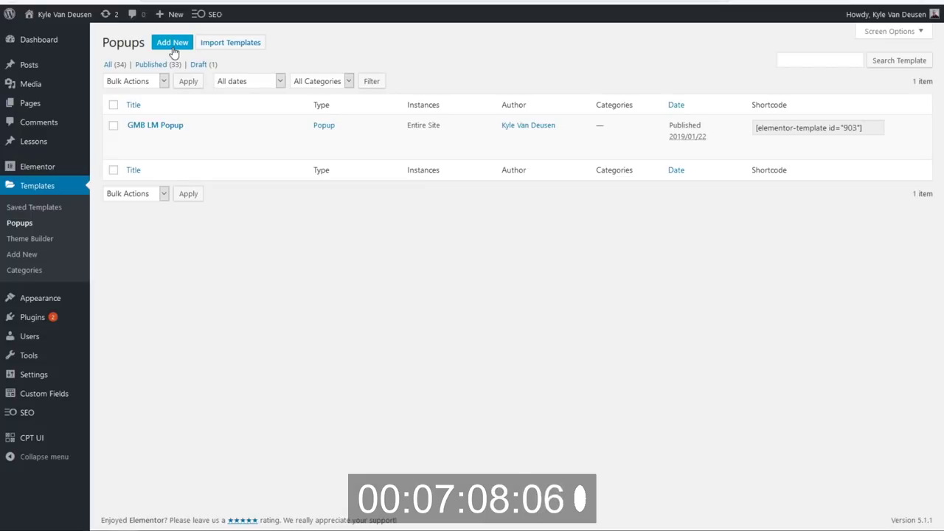
# Create a new Popup template named '[FP] Web Design'.
pyautogui.click(172, 43)
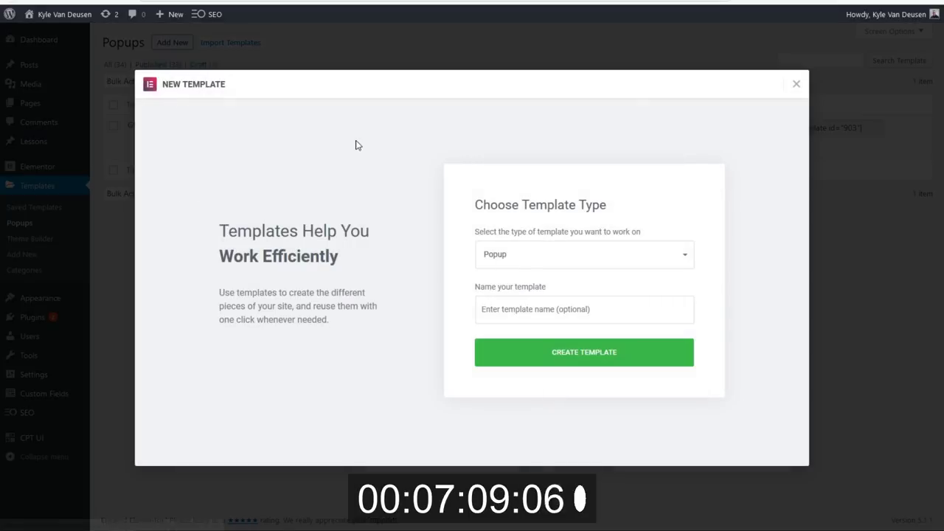
pyautogui.click(503, 304)
pyautogui.write('[FP')
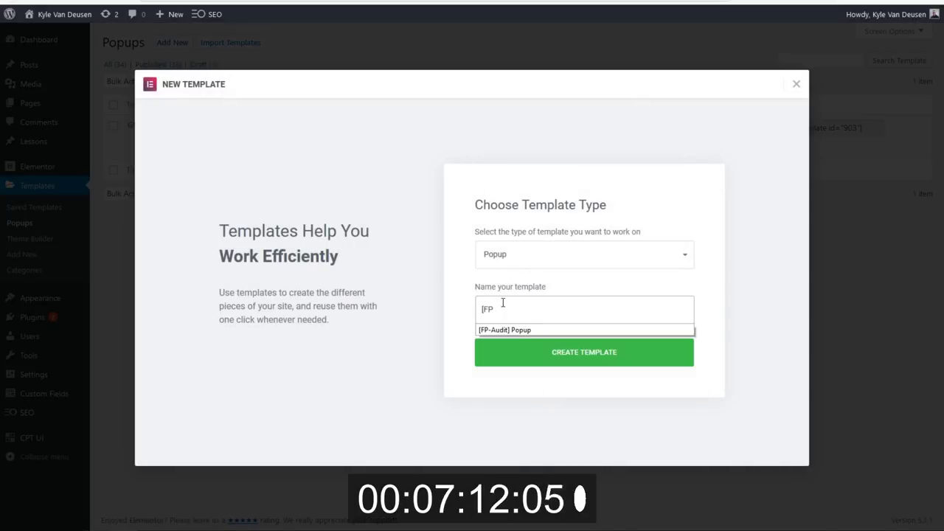
pyautogui.write('] Web Design')
pyautogui.click(526, 361)
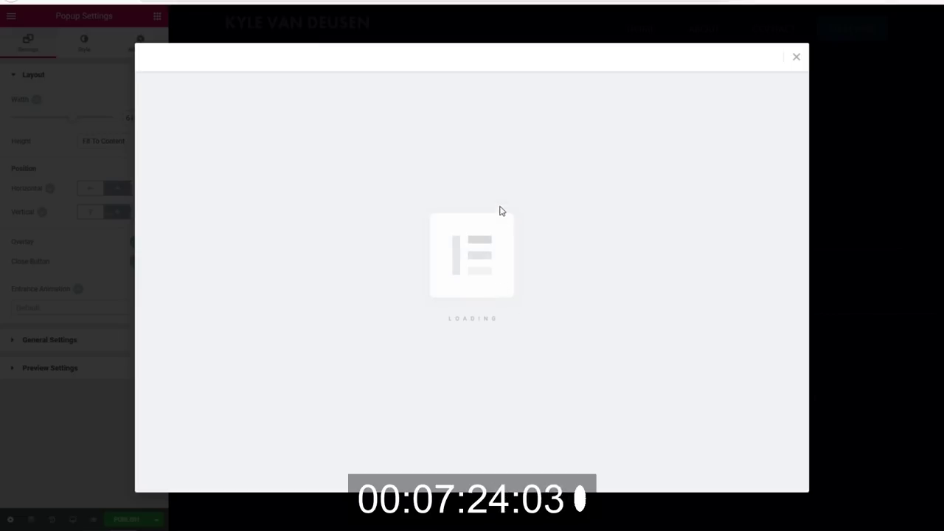
# Insert the saved [Popup] Web Design template into the popup, publish it, and close its tab.
pyautogui.click(507, 62)
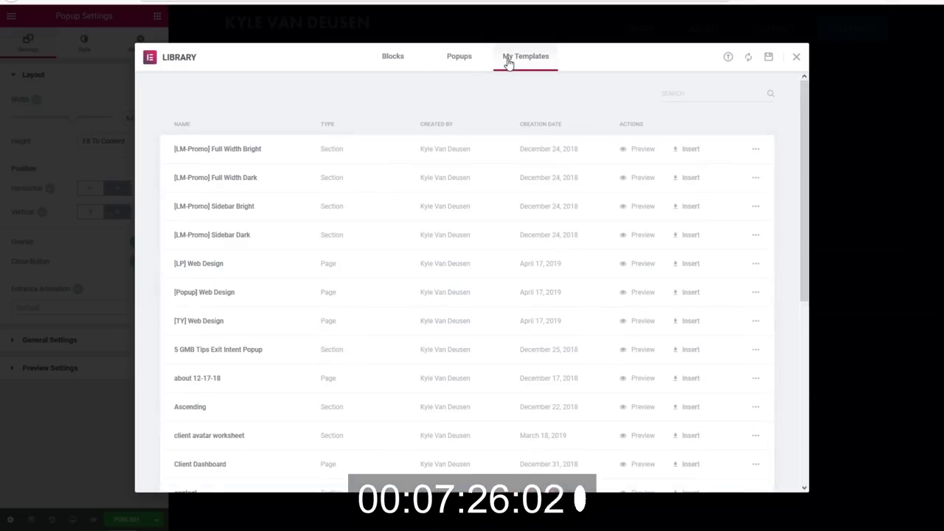
pyautogui.click(686, 299)
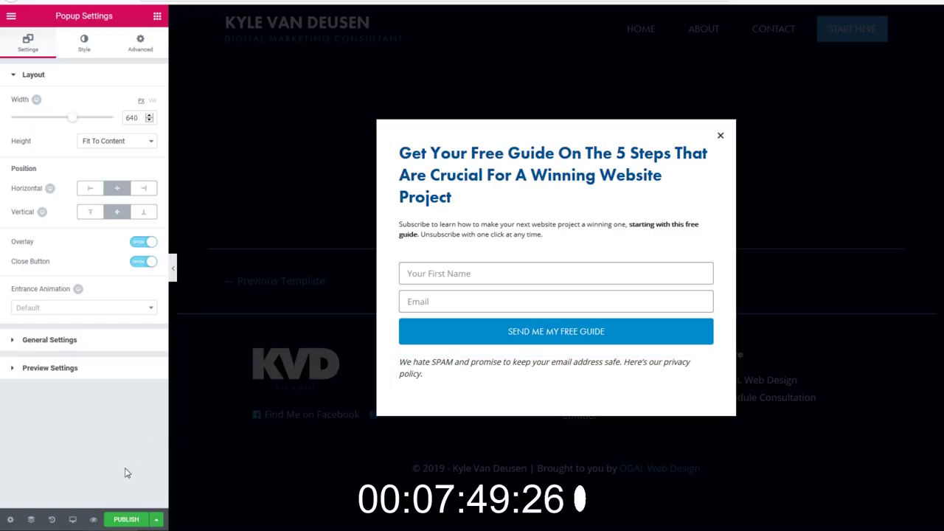
pyautogui.click(125, 521)
pyautogui.click(720, 499)
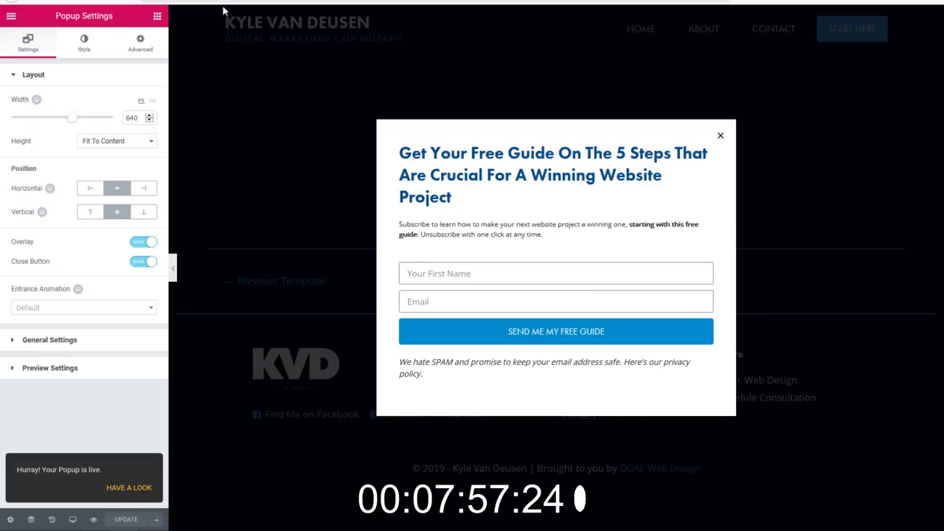
pyautogui.hotkey('ctrl', 'w')
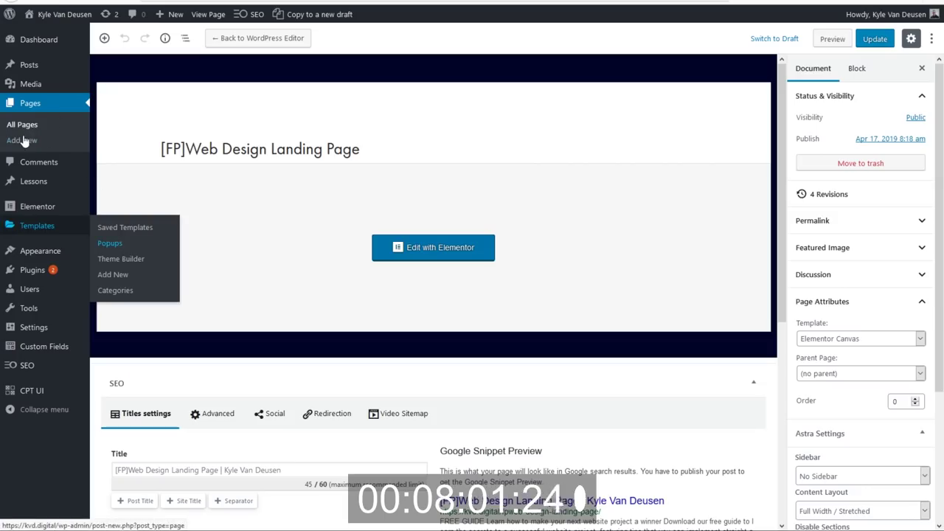
# Add and publish a new page titled '[FP] Web Design TY', then edit it with Elementor.
pyautogui.rightClick(24, 140)
pyautogui.click(55, 145)
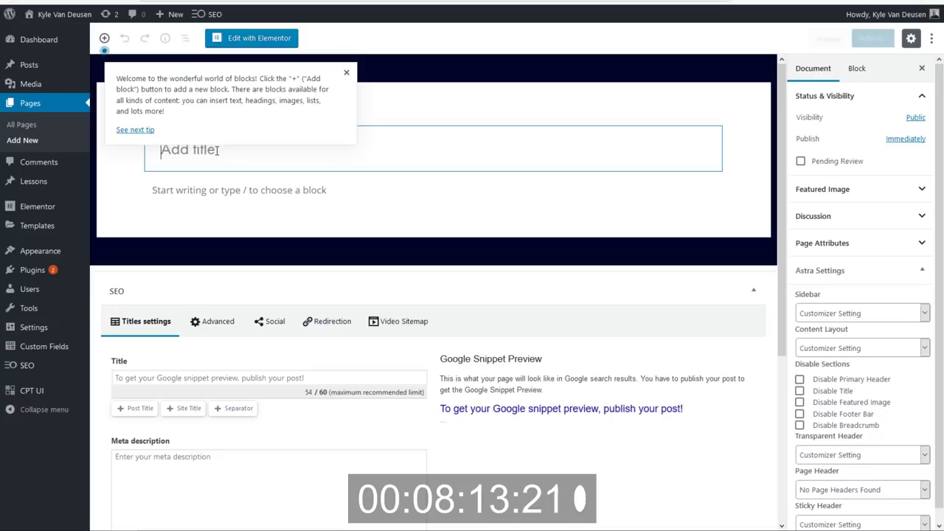
pyautogui.write('lp')
pyautogui.write('][')
pyautogui.write(' Web Design TY')
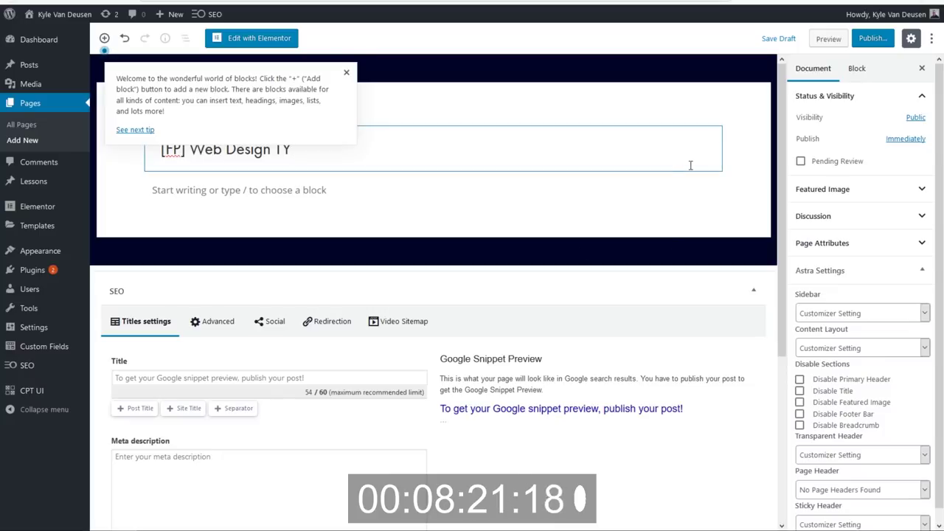
pyautogui.click(856, 45)
pyautogui.click(860, 44)
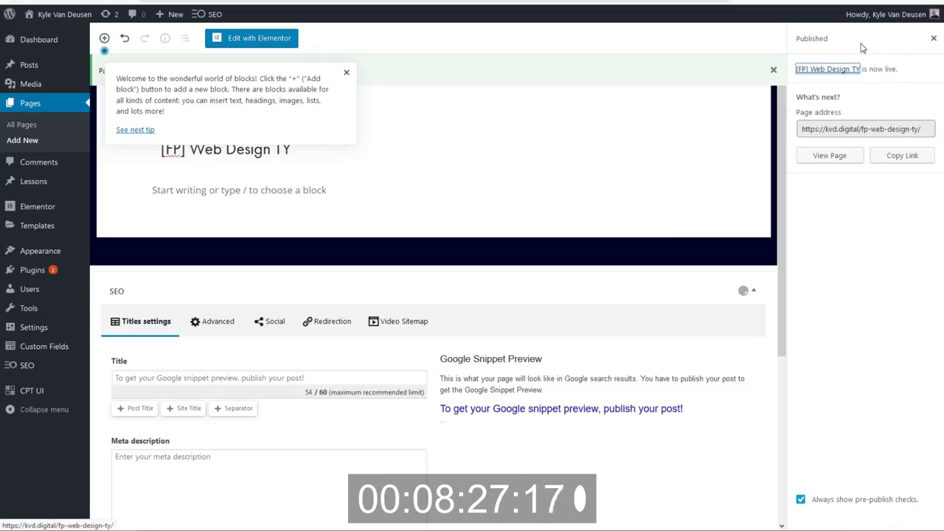
pyautogui.click(247, 36)
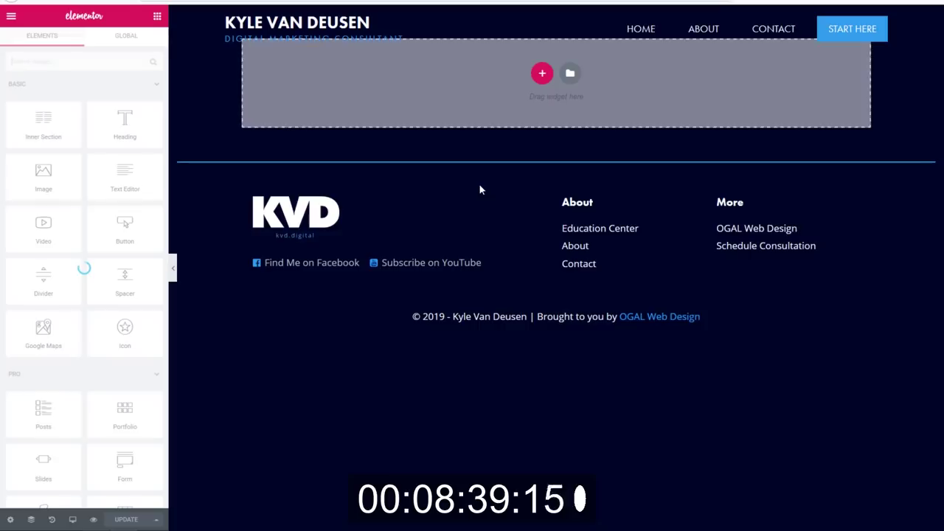
# Insert the saved [TY] Web Design template into the thank-you page without its document settings.
pyautogui.click(573, 80)
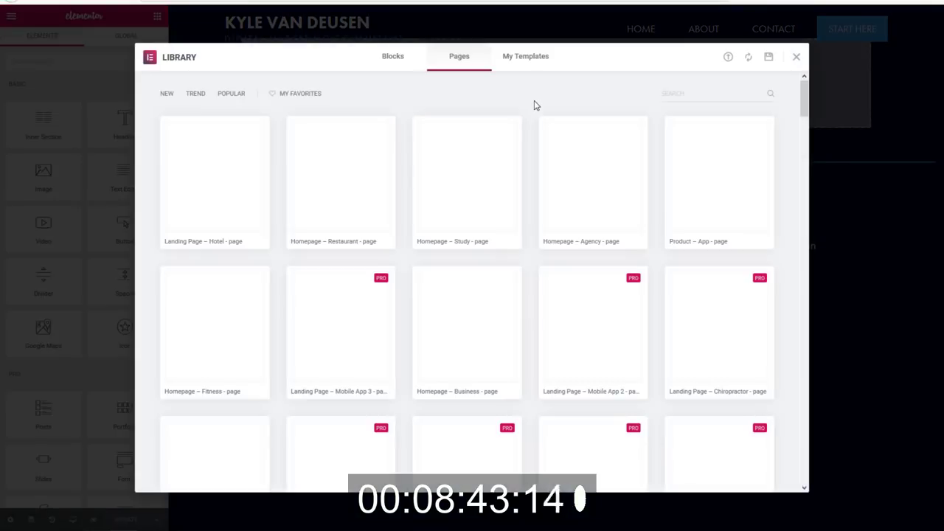
pyautogui.click(533, 63)
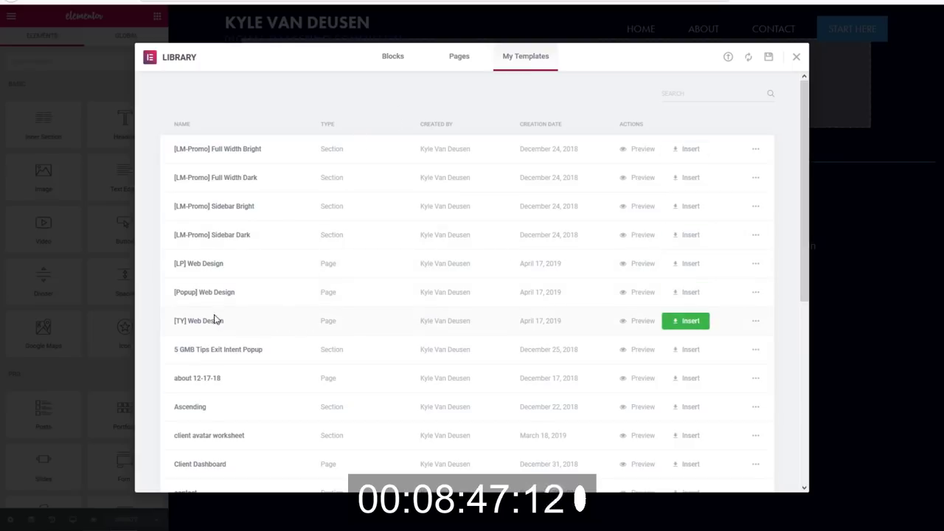
pyautogui.click(679, 325)
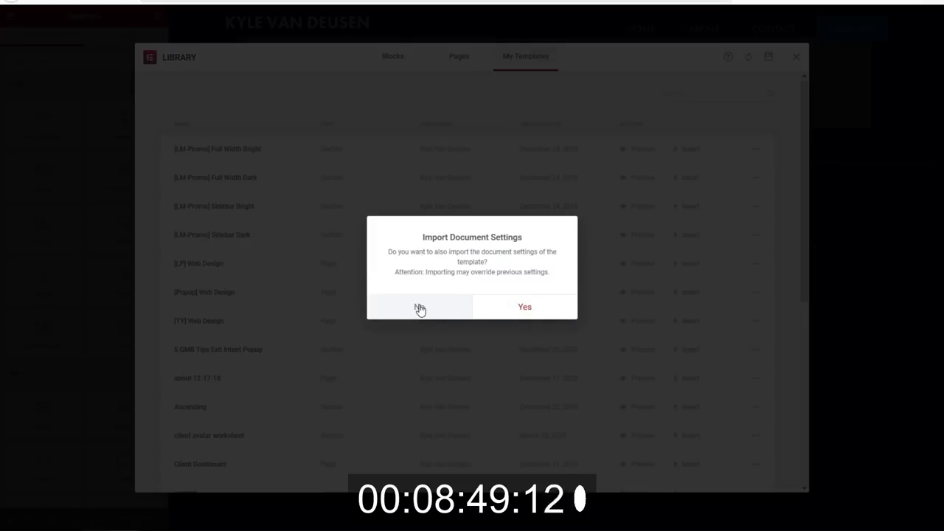
pyautogui.click(419, 309)
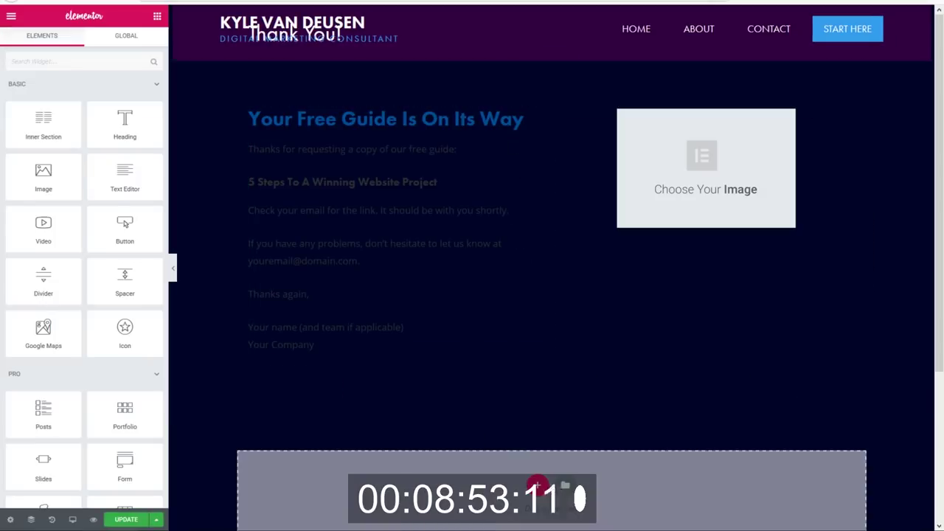
# Switch the page's body background to a solid classic colour in Page Settings > Style.
pyautogui.click(9, 521)
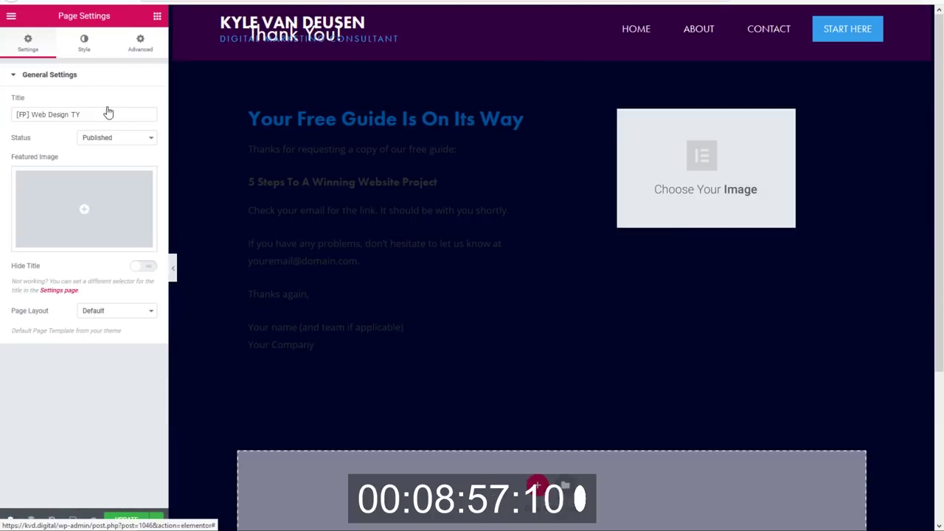
pyautogui.click(84, 43)
pyautogui.click(100, 75)
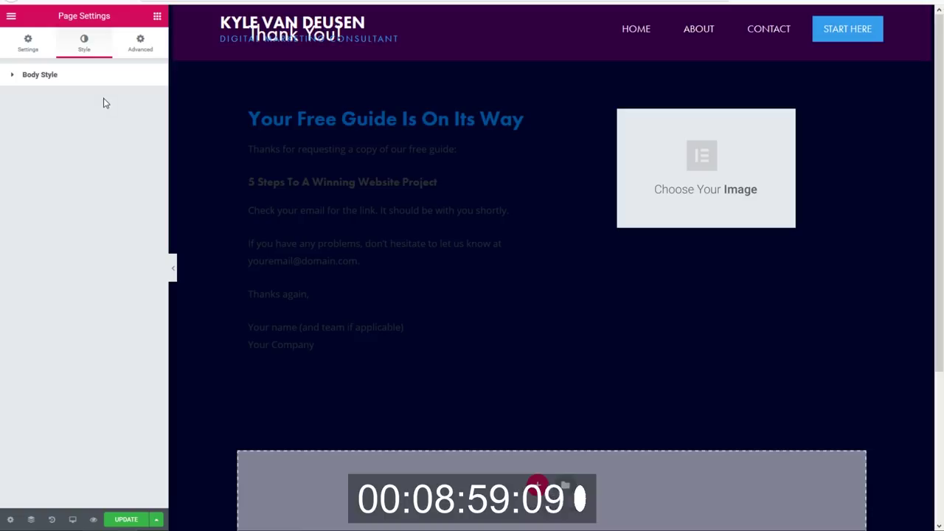
pyautogui.click(102, 75)
pyautogui.click(97, 102)
pyautogui.click(142, 126)
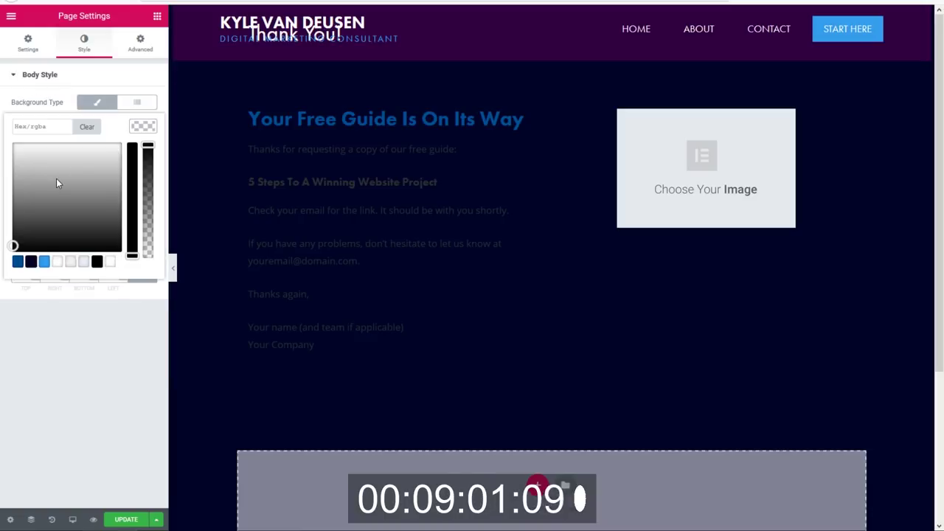
# Keep the body white and give the Thank You header section 170 px top padding.
pyautogui.click(143, 127)
pyautogui.click(31, 520)
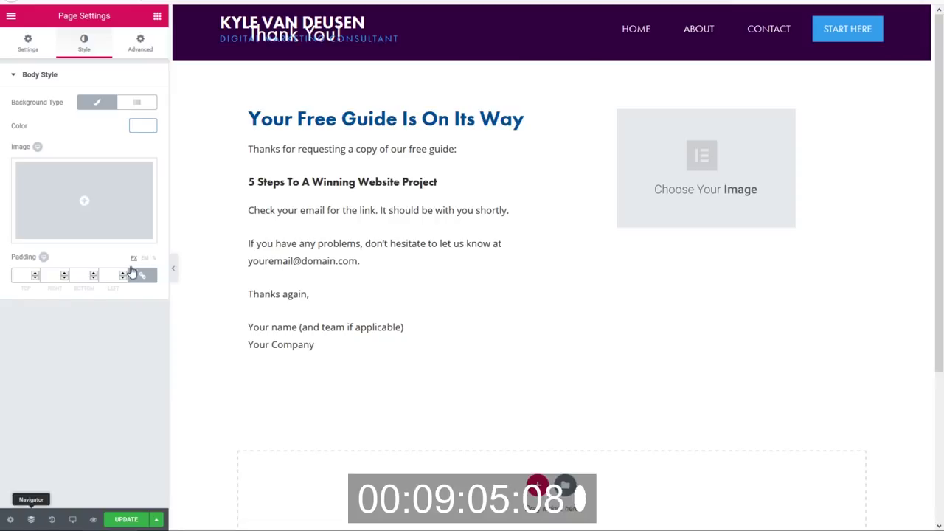
pyautogui.click(848, 94)
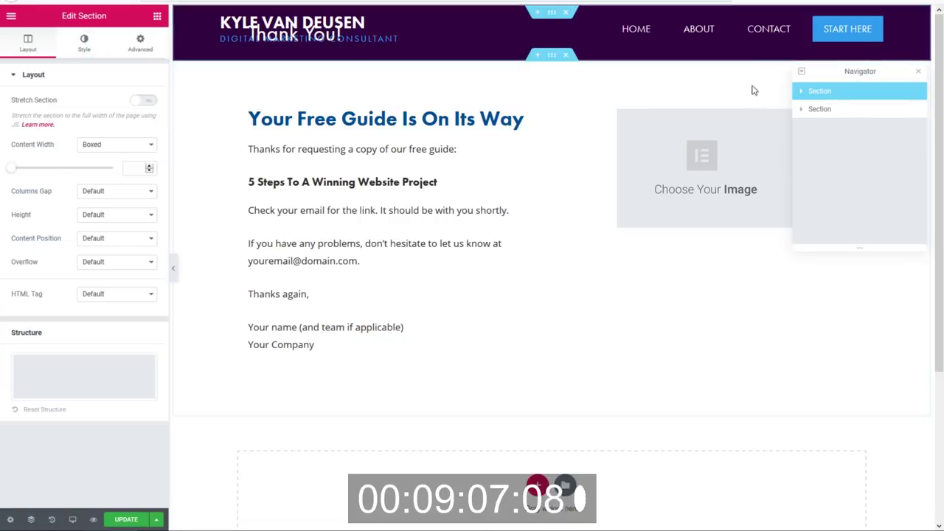
pyautogui.click(147, 42)
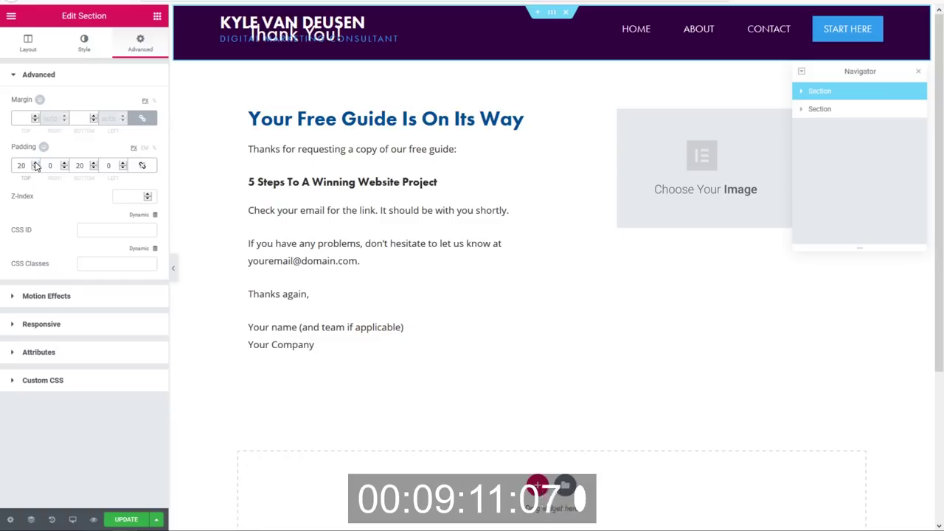
pyautogui.write('100')
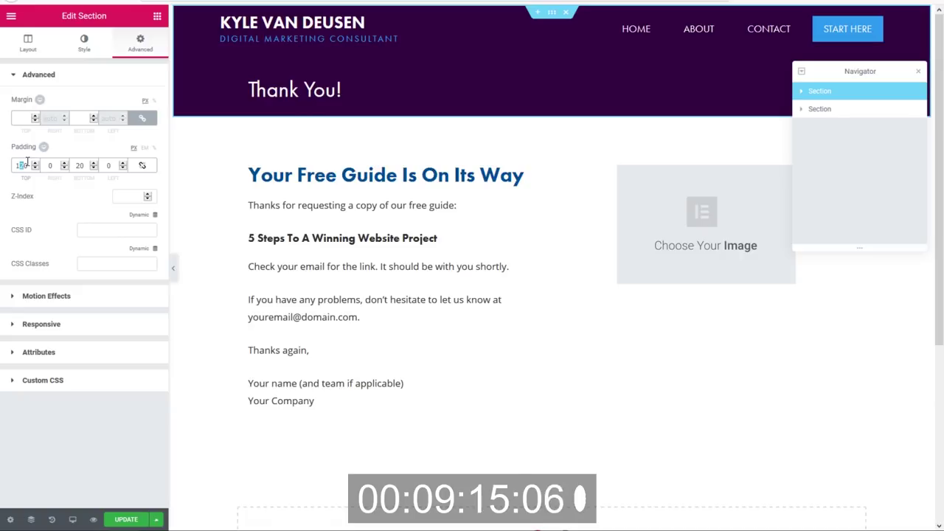
pyautogui.press('Delete')
pyautogui.write('7')
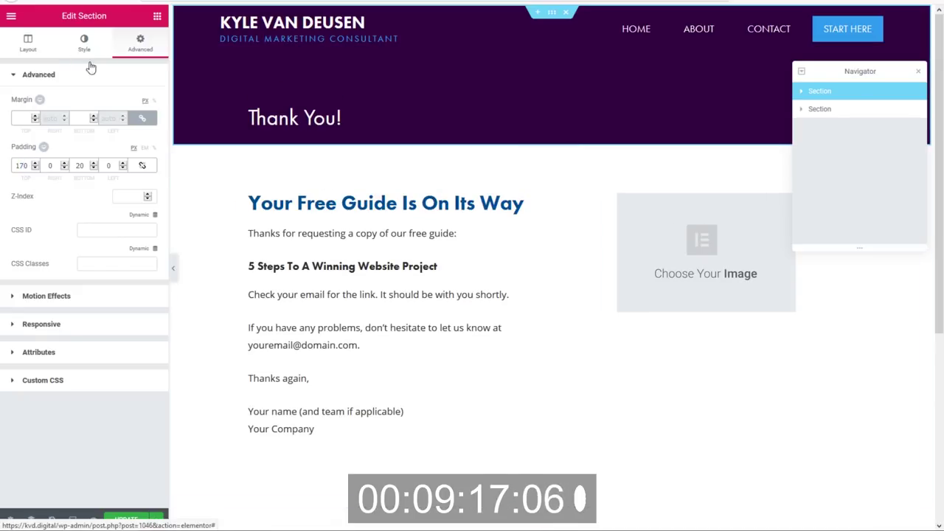
# Change the header section's background to dark navy #000428.
pyautogui.click(81, 55)
pyautogui.click(137, 151)
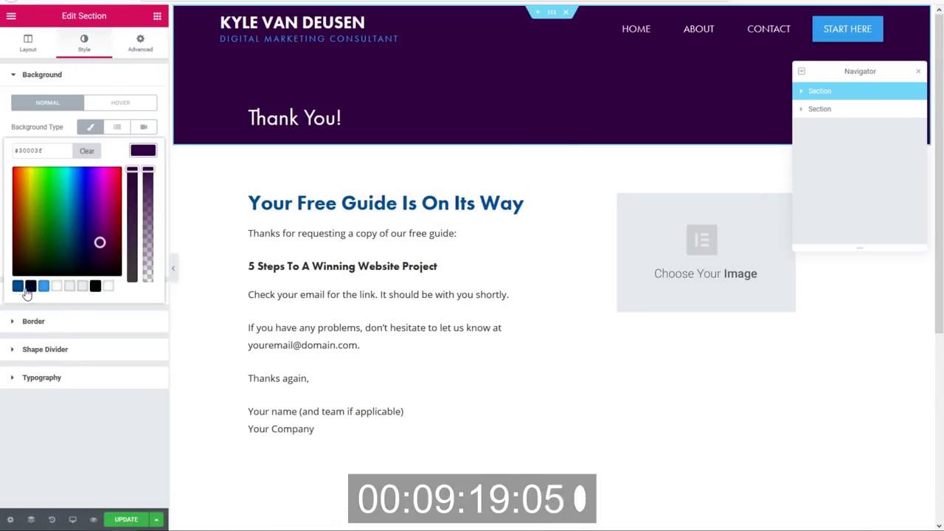
pyautogui.click(30, 288)
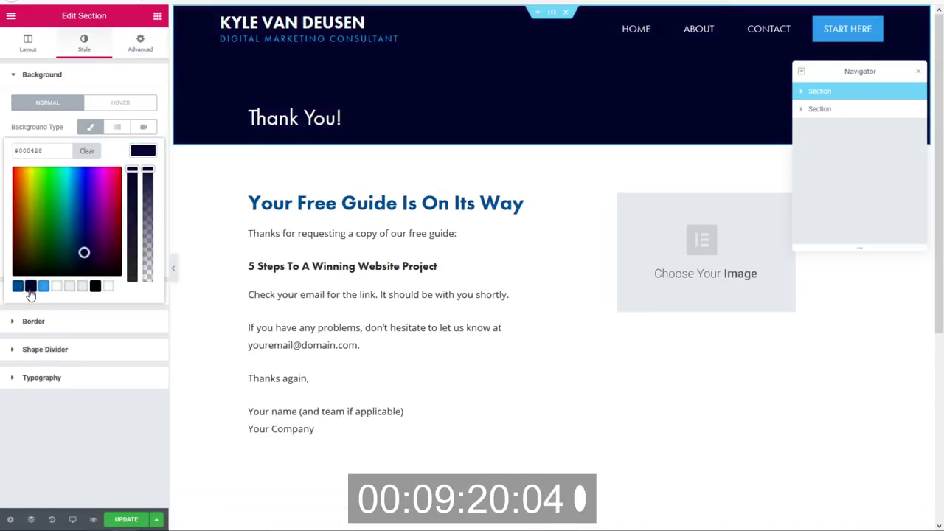
pyautogui.click(143, 151)
pyautogui.click(919, 76)
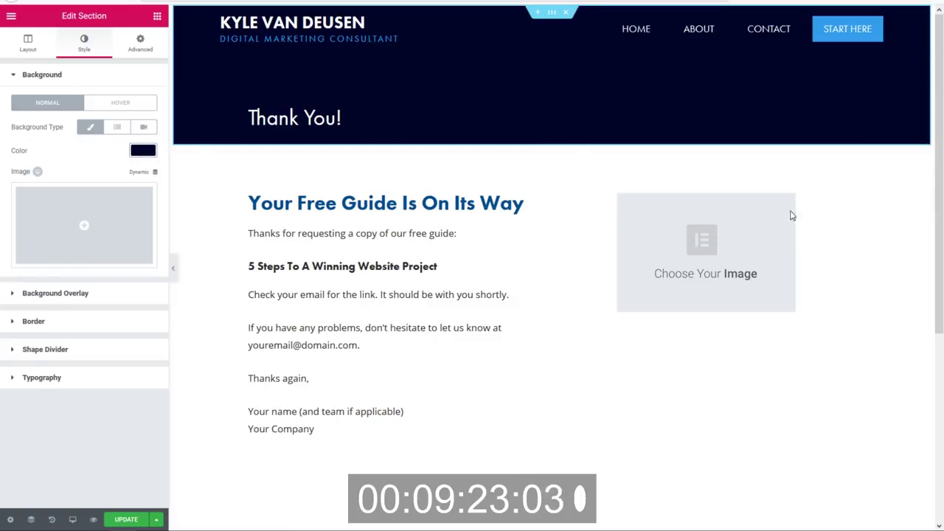
# Place the 5 Steps ebook cover image beside the thank-you text.
pyautogui.click(728, 257)
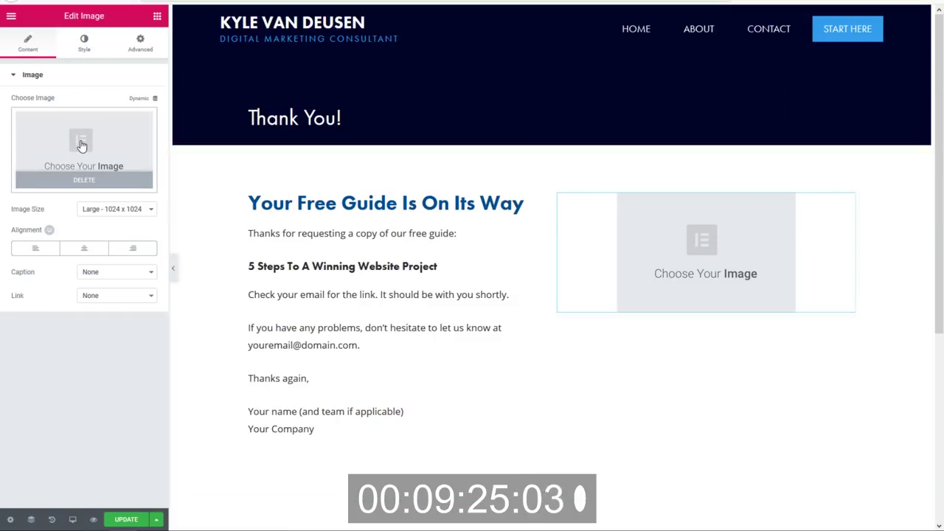
pyautogui.click(78, 133)
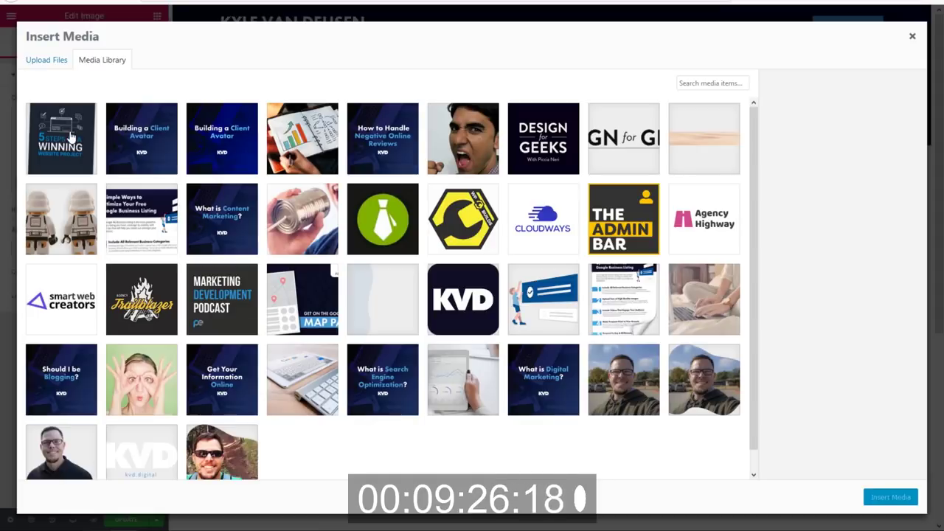
pyautogui.click(71, 134)
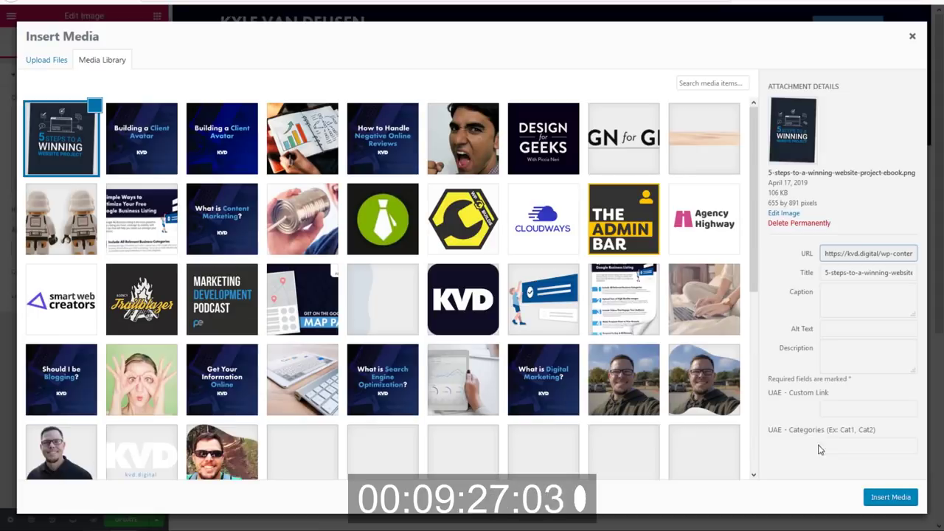
pyautogui.click(891, 497)
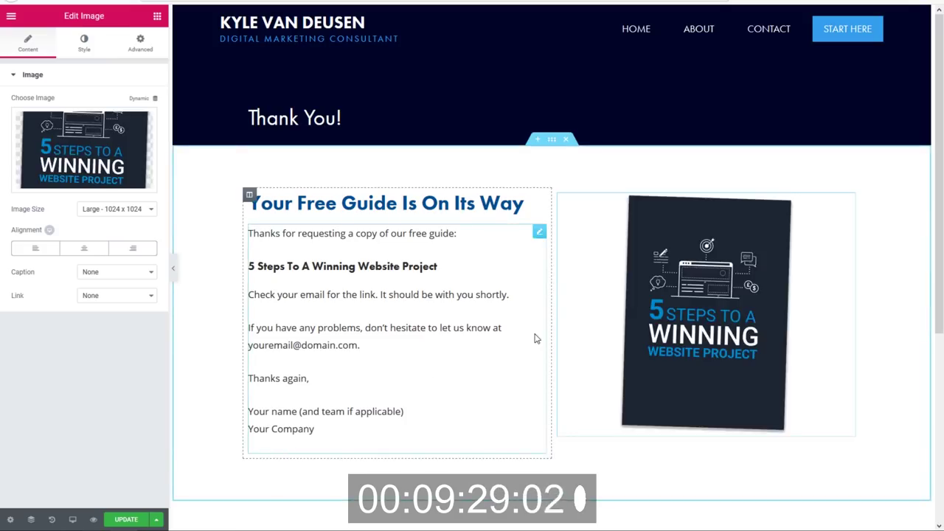
# Replace the placeholder email and signature with the sender's email, name and company, then save.
pyautogui.click(333, 328)
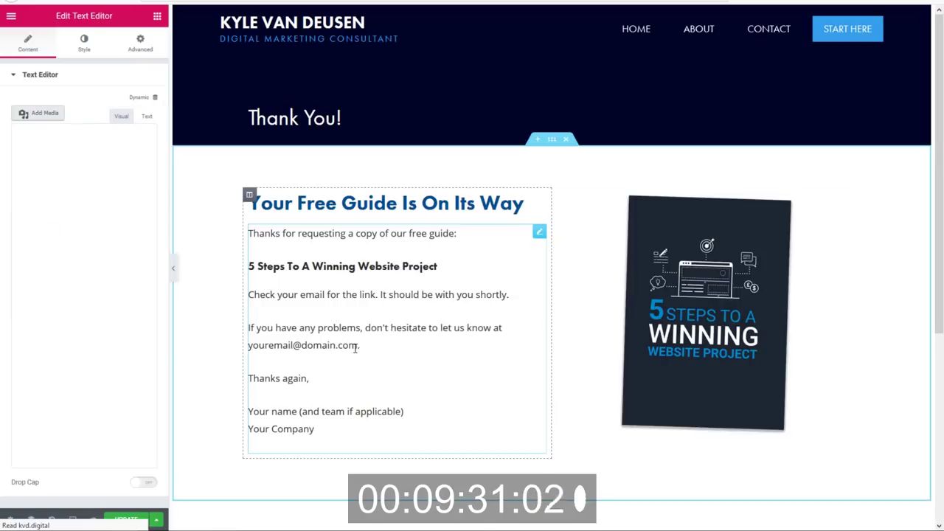
pyautogui.moveTo(358, 345); pyautogui.dragTo(246, 345)
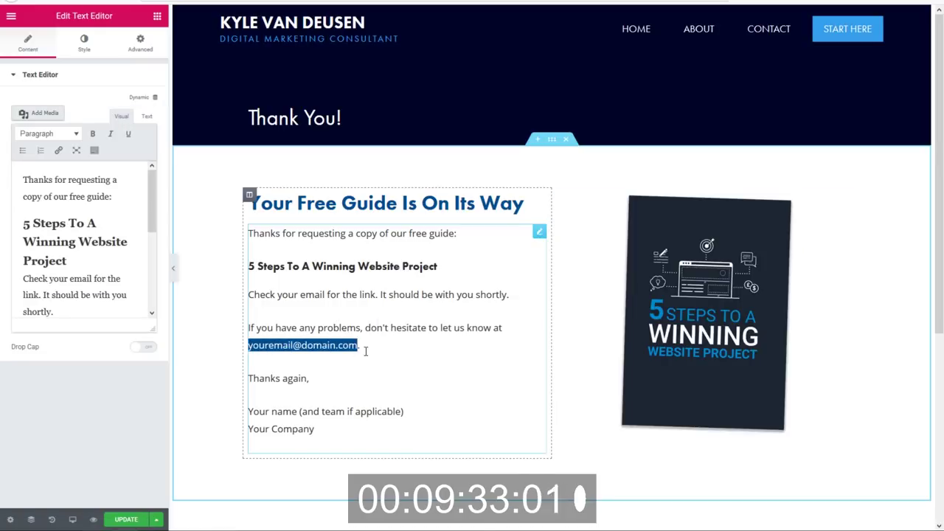
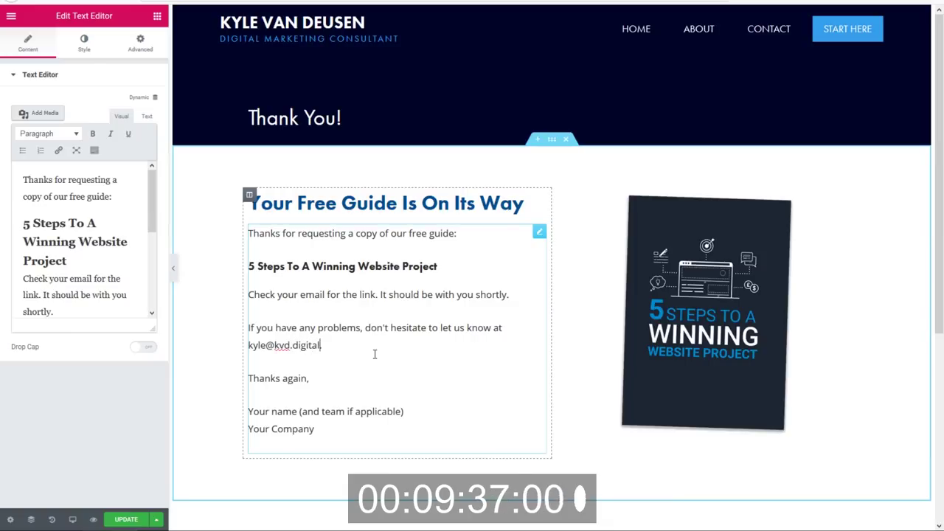
pyautogui.moveTo(314, 428); pyautogui.dragTo(232, 416)
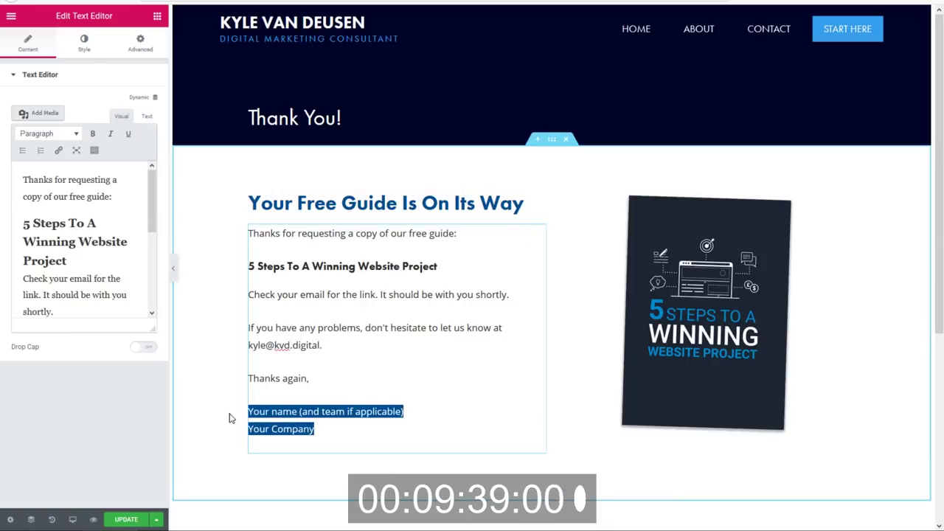
pyautogui.write('Kyle Van Deusen')
pyautogui.press('Return')
pyautogui.write('KVD Dgital')
pyautogui.press('BackSpace')
pyautogui.press('BackSpace')
pyautogui.write('ig')
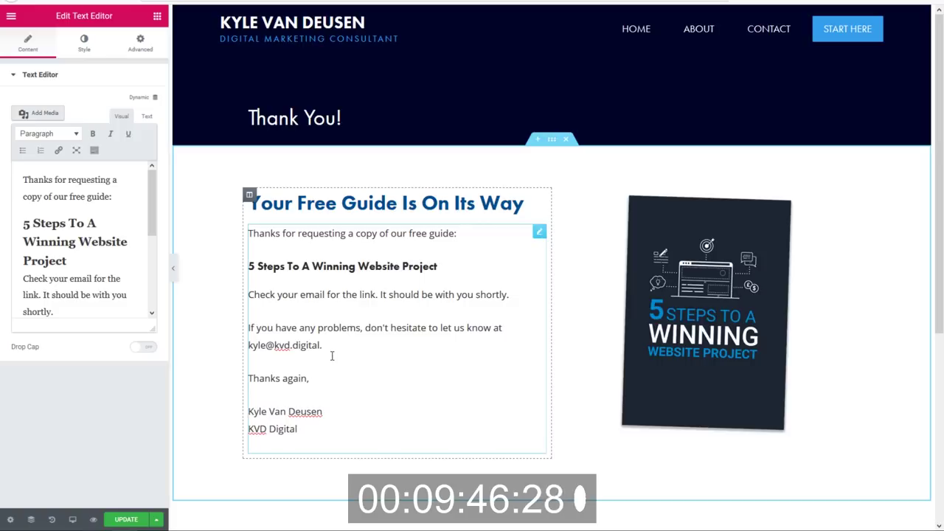
pyautogui.click(126, 520)
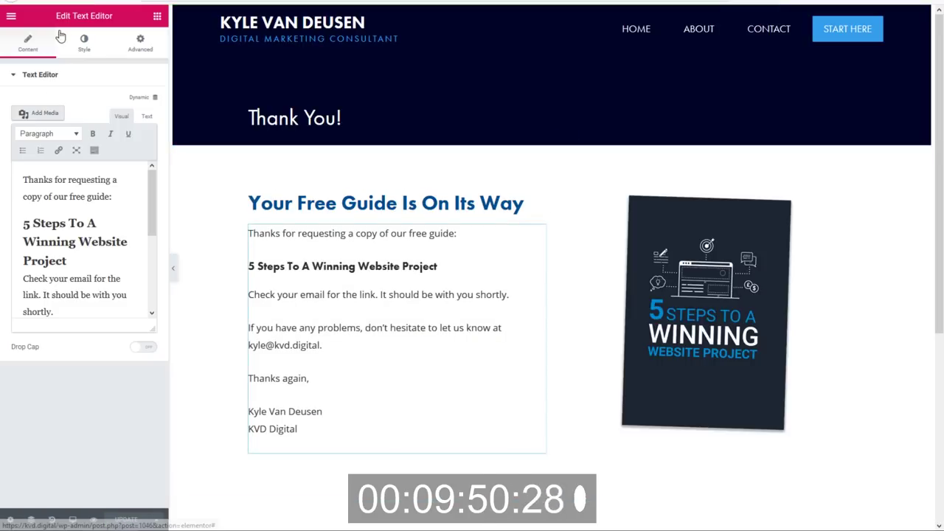
# Exit Elementor to the WordPress dashboard and switch over to the MailerLite tab.
pyautogui.click(12, 18)
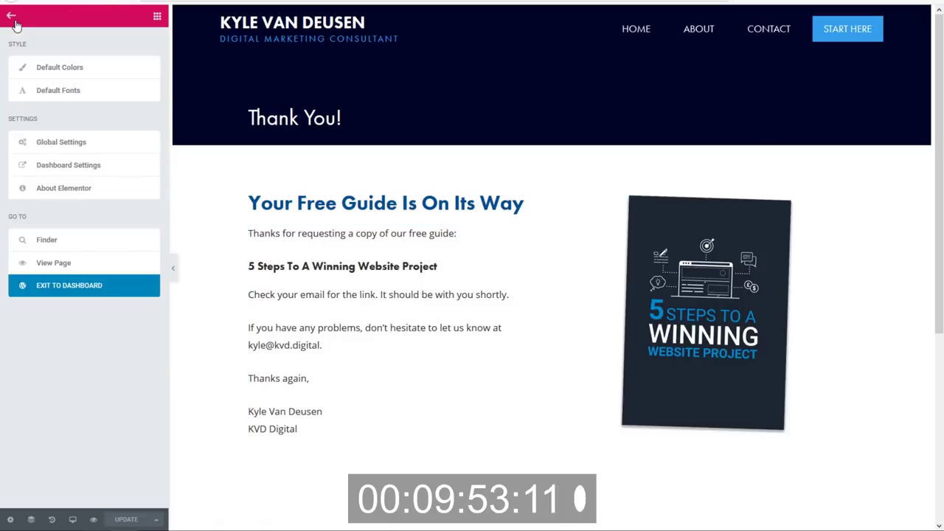
pyautogui.click(79, 291)
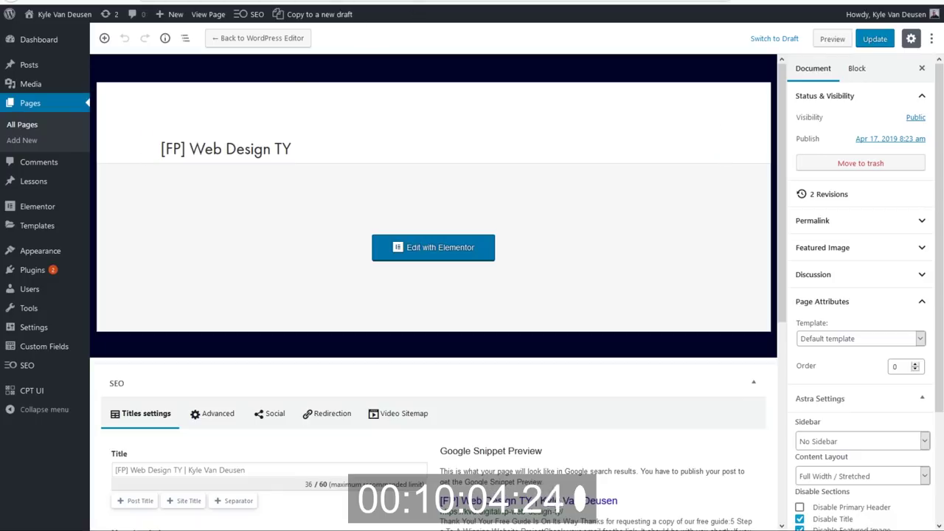
pyautogui.hotkey('ctrl', 'Tab')
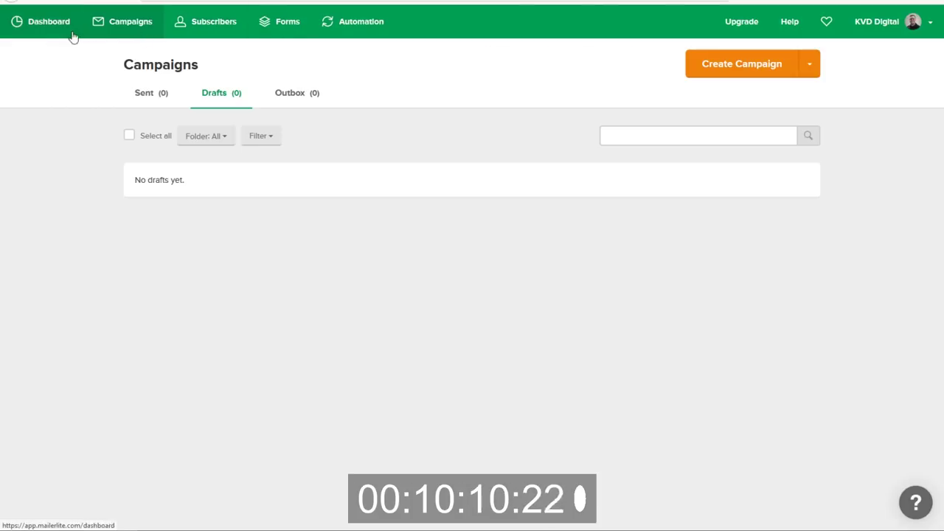
# Create a MailerLite subscriber group named '[FP] Web Design', then return to WordPress.
pyautogui.click(201, 20)
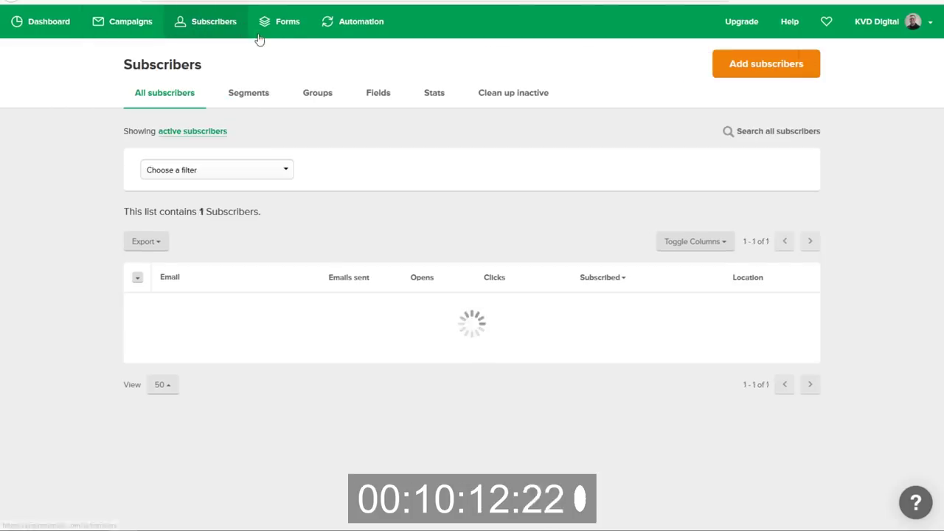
pyautogui.click(326, 97)
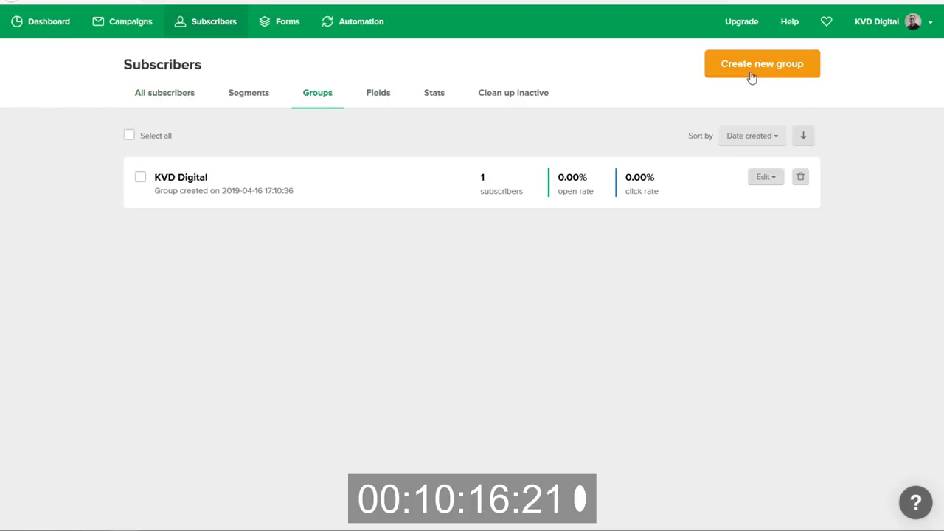
pyautogui.click(752, 72)
pyautogui.click(457, 90)
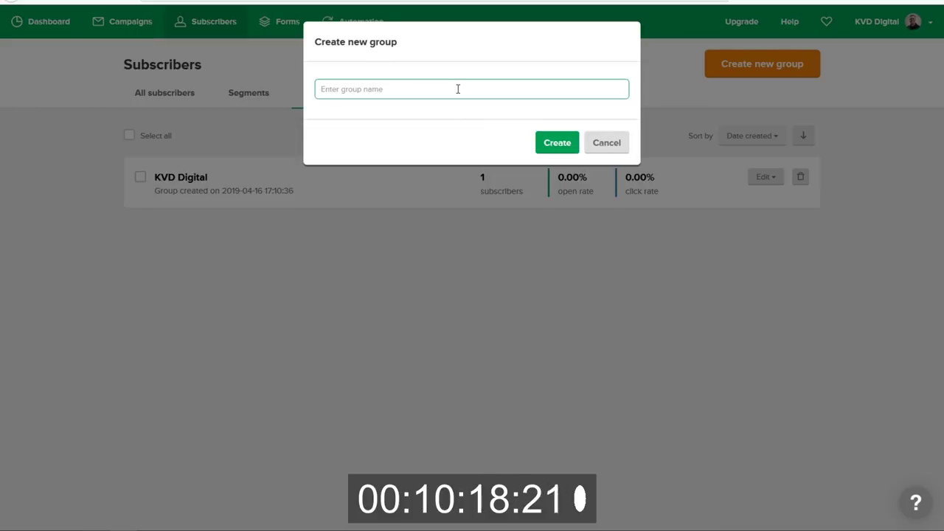
pyautogui.write('[FP')
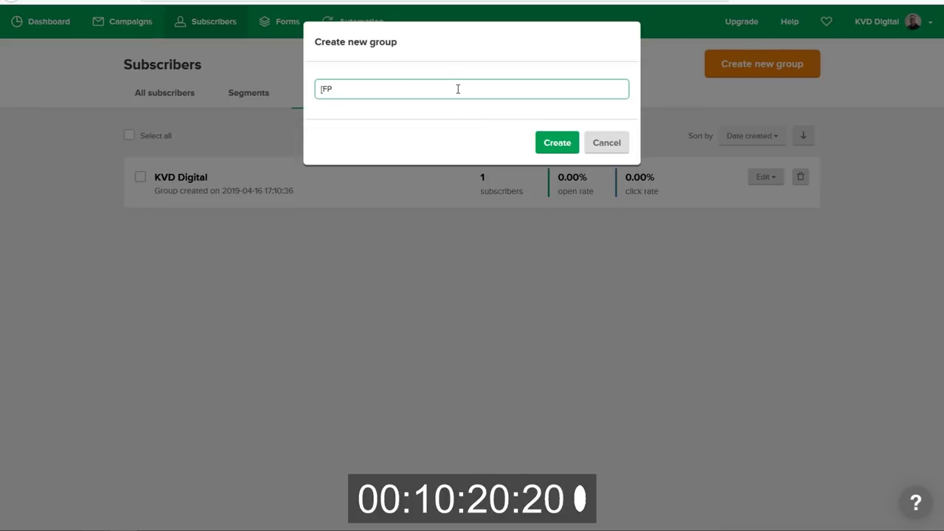
pyautogui.write('] Web Design')
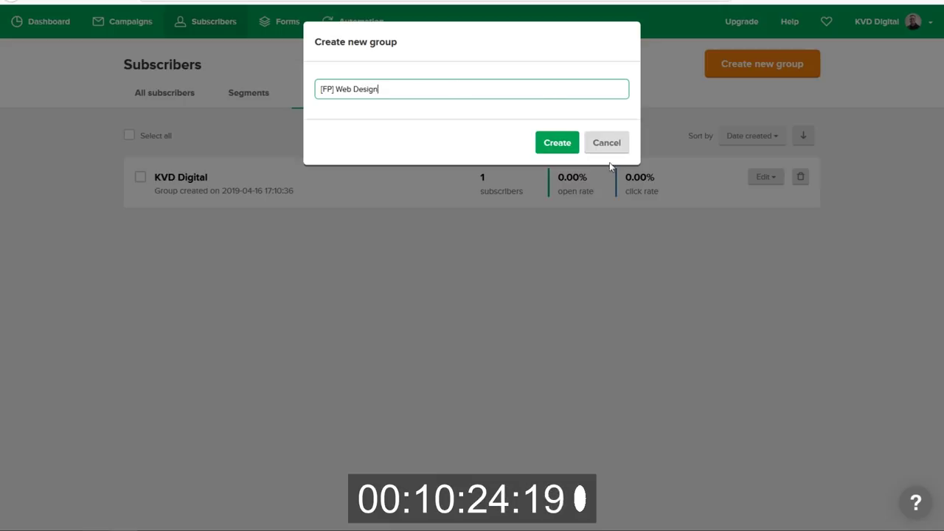
pyautogui.click(554, 144)
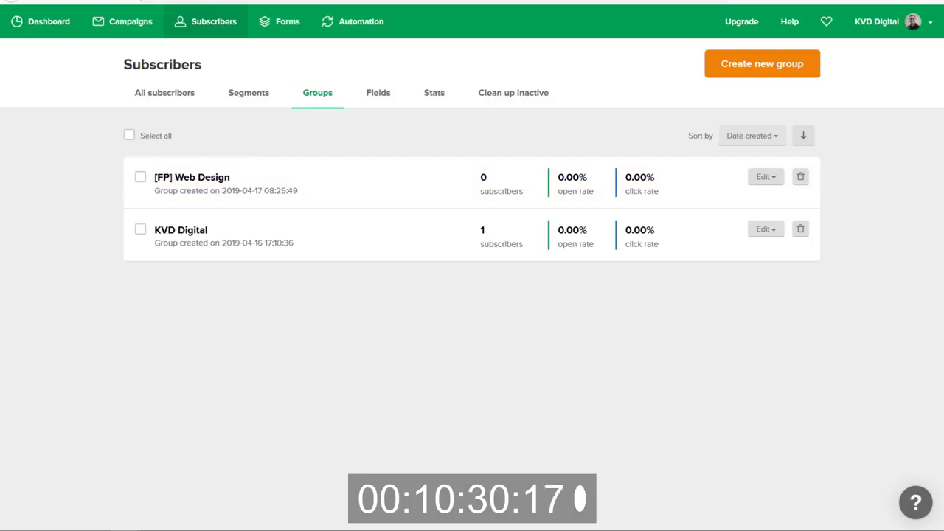
pyautogui.hotkey('ctrl', 'Tab')
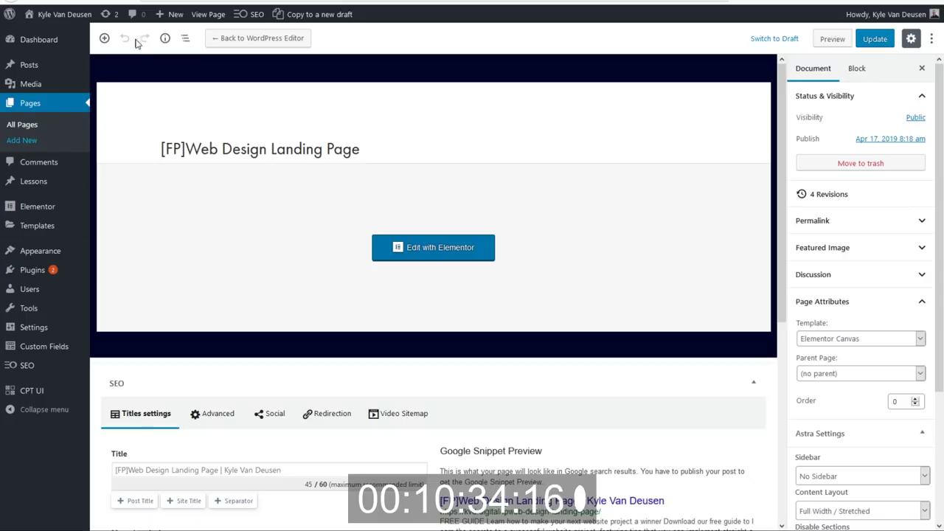
# Add MailerLite as an Actions After Submit entry on the popup's opt-in form.
pyautogui.hotkey('ctrl', 'Tab')
pyautogui.hotkey('ctrl', 'Tab')
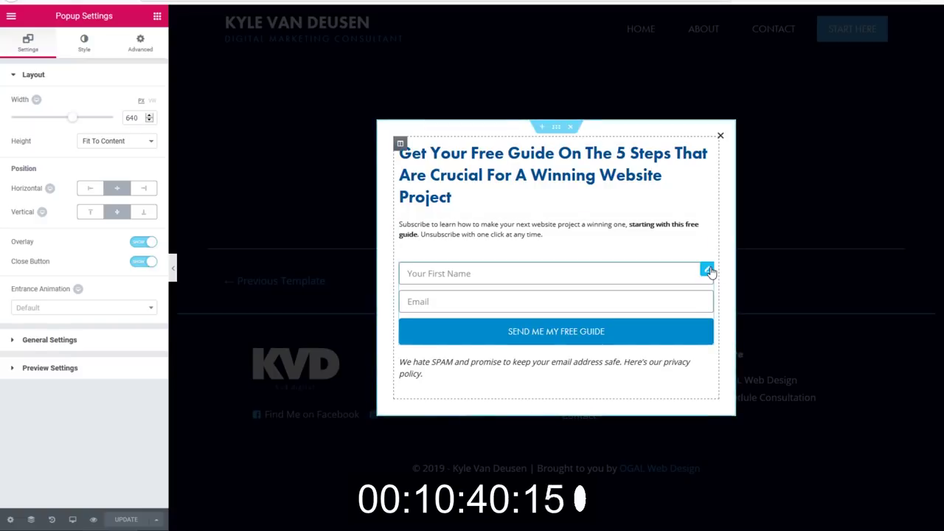
pyautogui.click(707, 270)
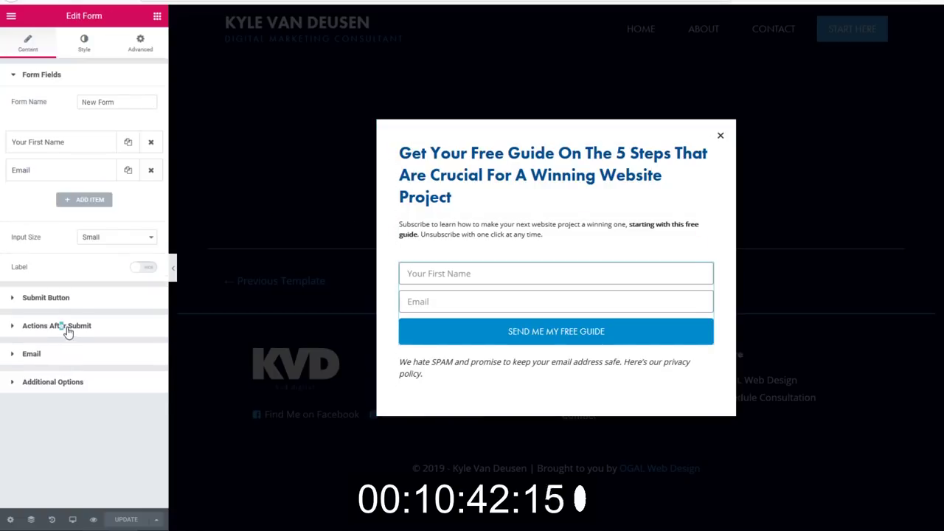
pyautogui.click(68, 329)
pyautogui.click(80, 176)
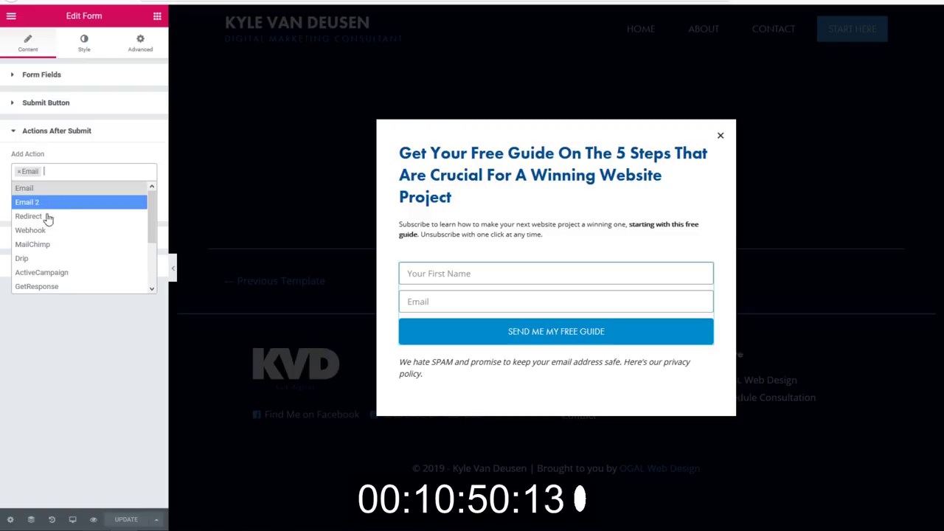
pyautogui.scroll(-3, 64, 250)
pyautogui.click(69, 265)
# Send sign-ups to the [FP] Web Design group, mapping Email to Email and Name to Your First Name.
pyautogui.click(73, 265)
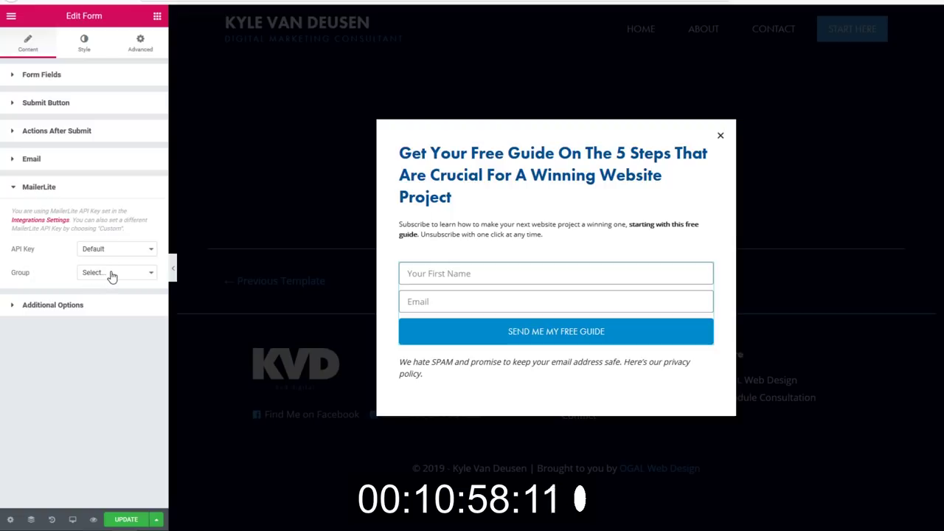
pyautogui.click(111, 273)
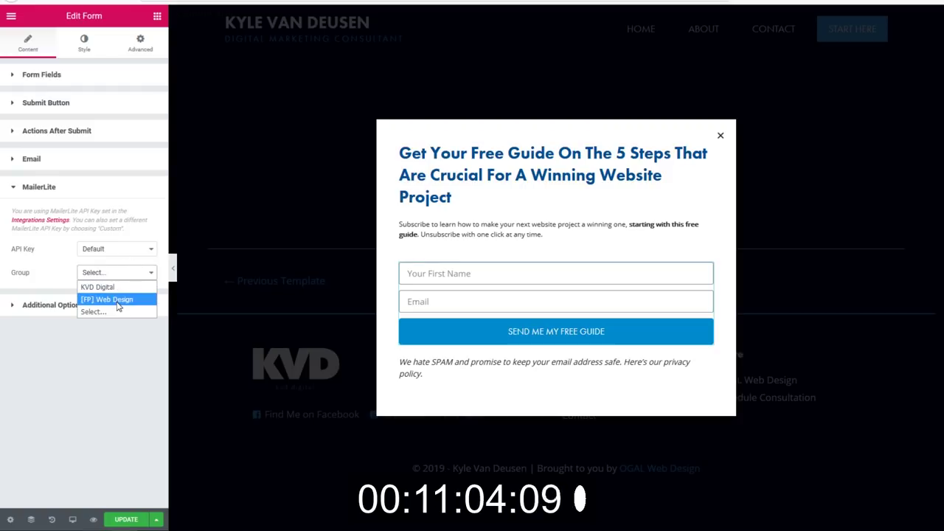
pyautogui.click(118, 299)
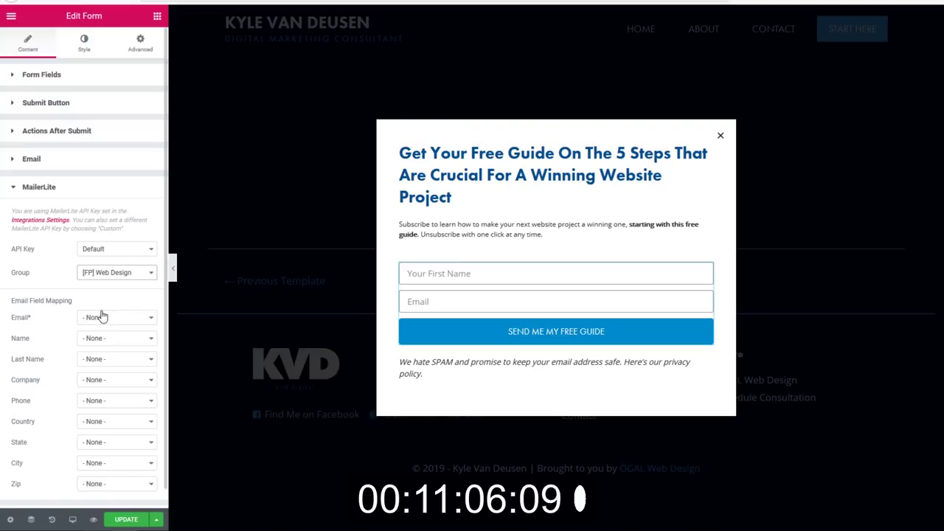
pyautogui.click(102, 319)
pyautogui.click(104, 343)
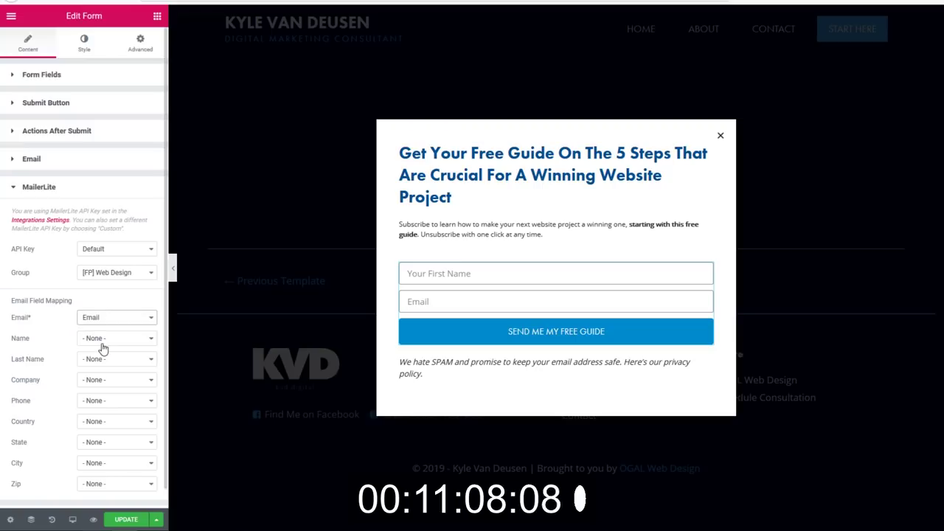
pyautogui.click(93, 338)
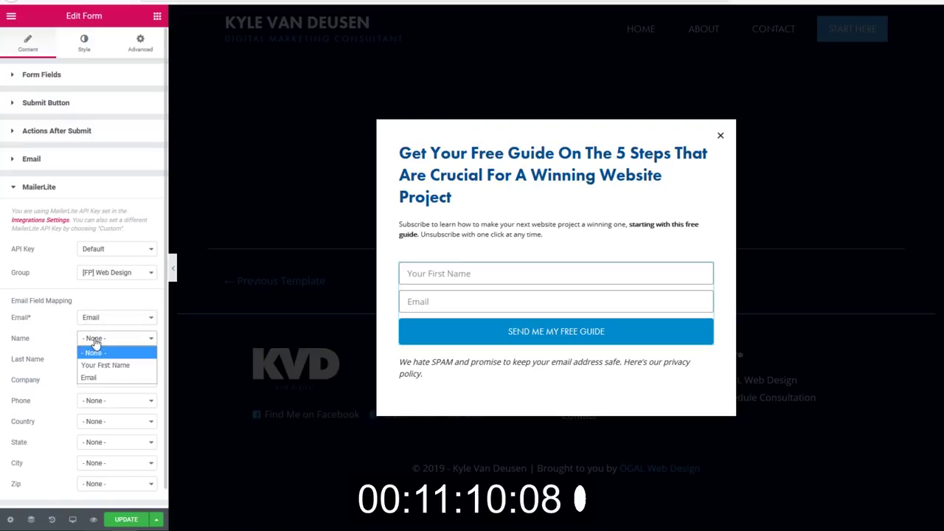
pyautogui.click(111, 364)
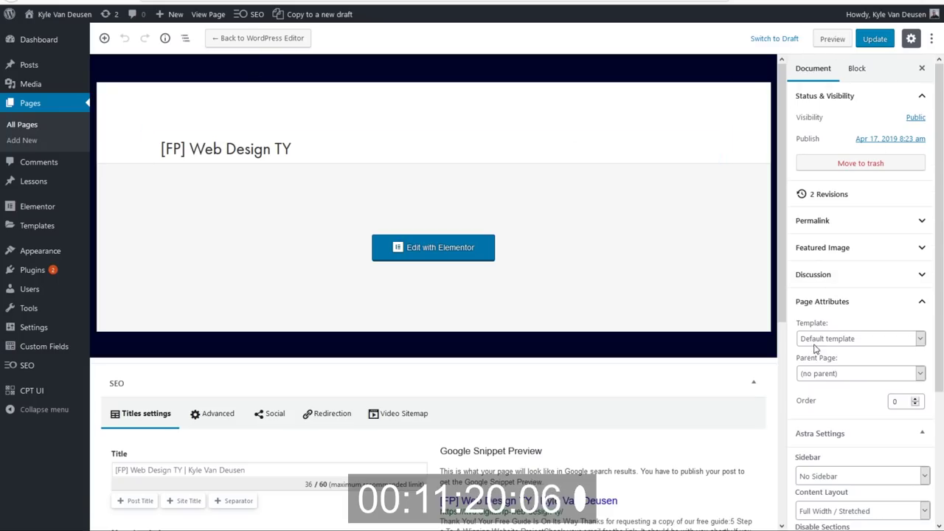
# Copy the thank-you page's permalink address from its page settings and return to the popup editor.
pyautogui.click(856, 74)
pyautogui.click(817, 74)
pyautogui.scroll(-2, 516, 222)
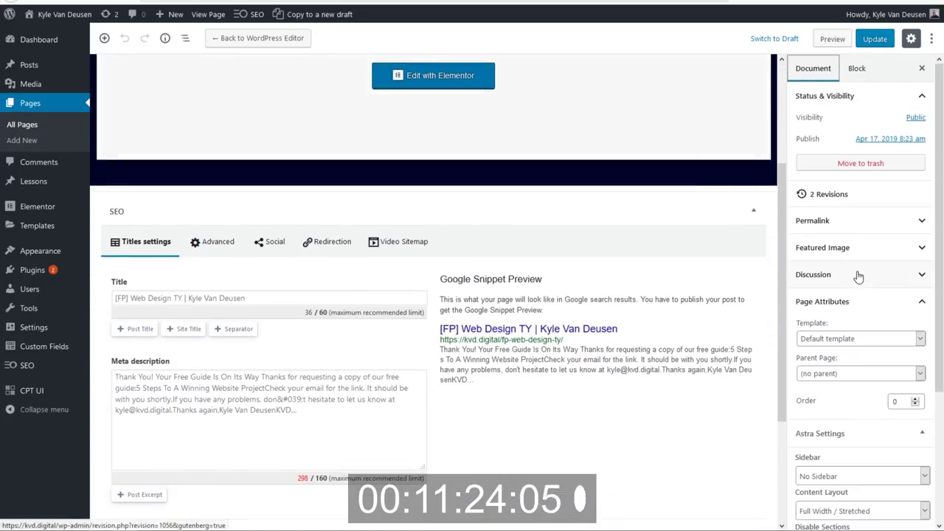
pyautogui.click(850, 219)
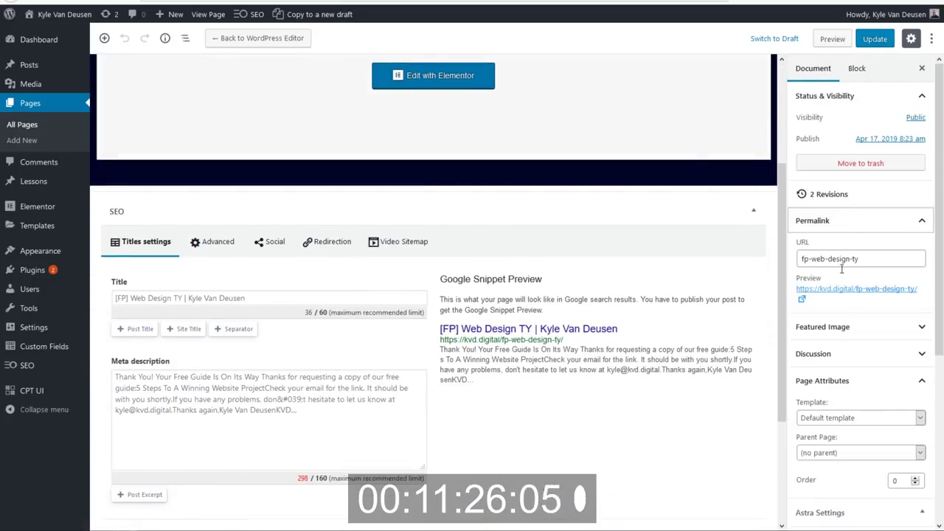
pyautogui.rightClick(846, 292)
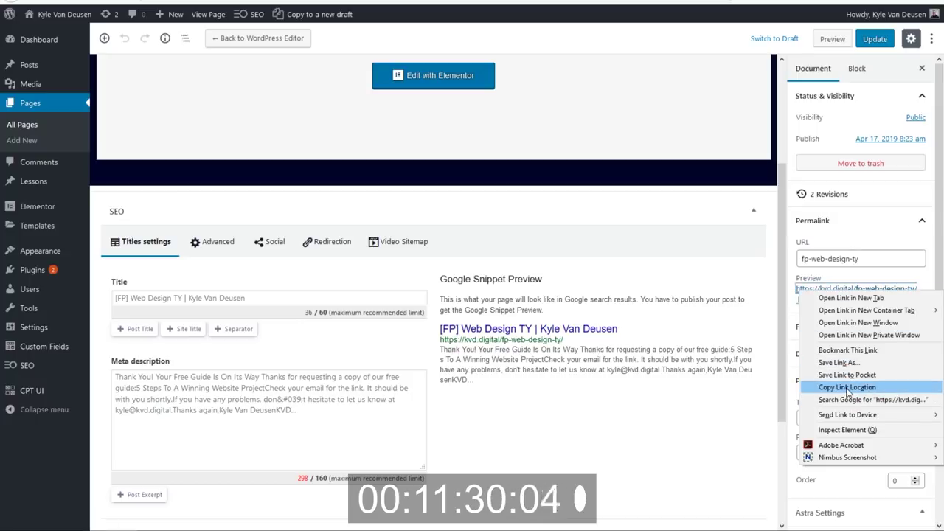
pyautogui.click(847, 388)
pyautogui.hotkey('ctrl', 'Tab')
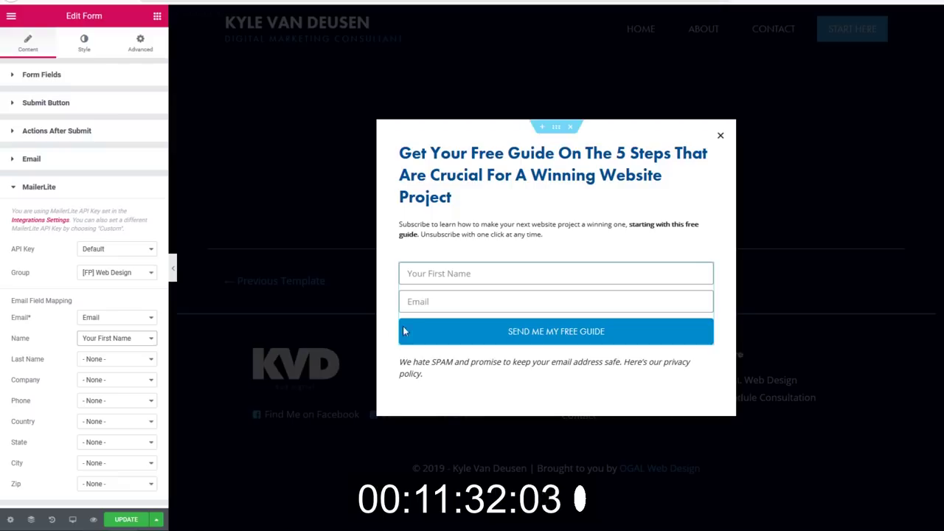
pyautogui.click(77, 190)
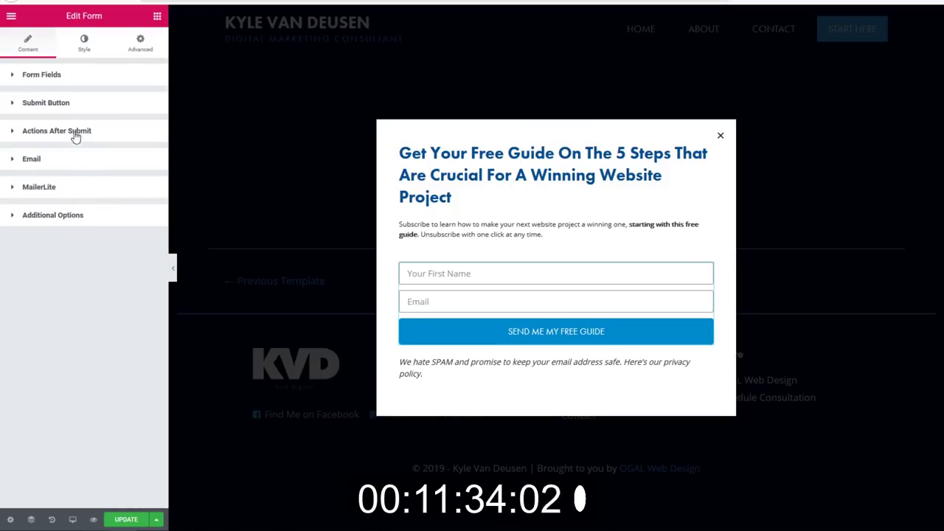
pyautogui.click(74, 132)
pyautogui.click(110, 172)
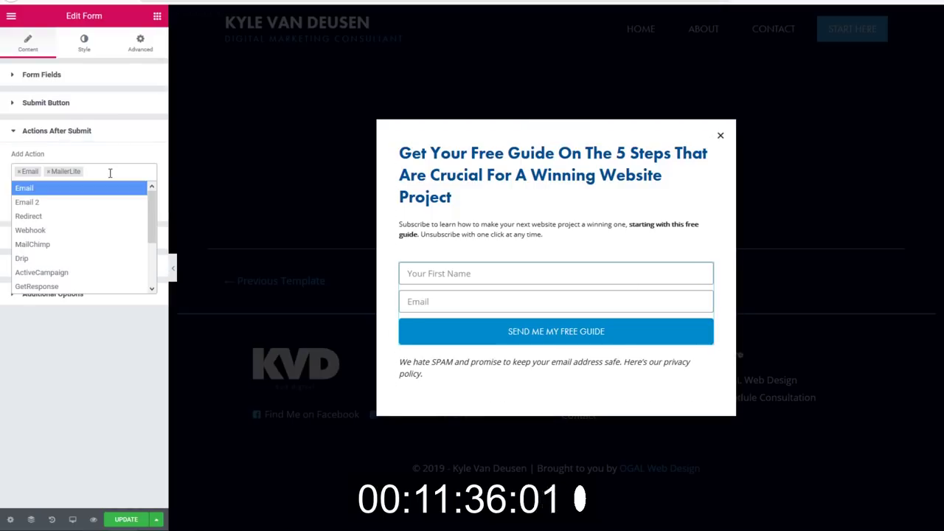
pyautogui.write('red')
pyautogui.click(90, 193)
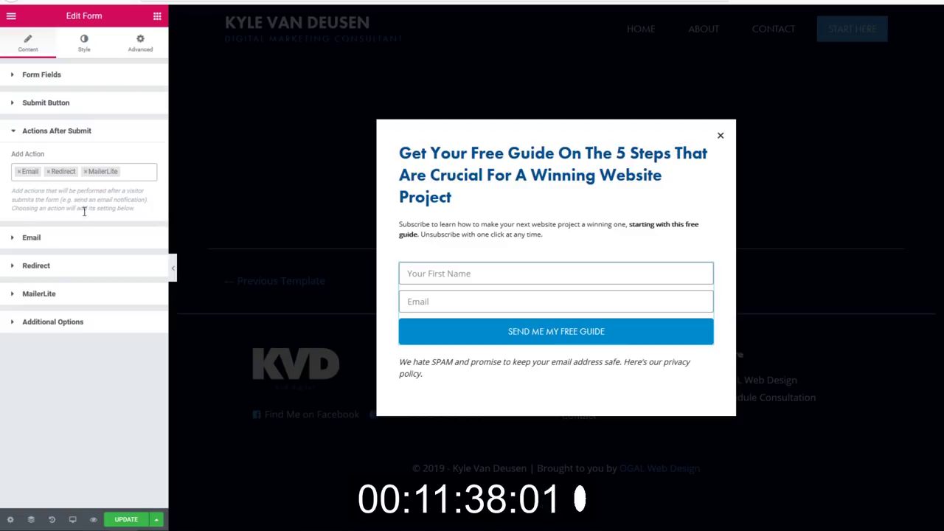
pyautogui.click(45, 270)
pyautogui.click(57, 228)
pyautogui.rightClick(57, 227)
pyautogui.click(106, 279)
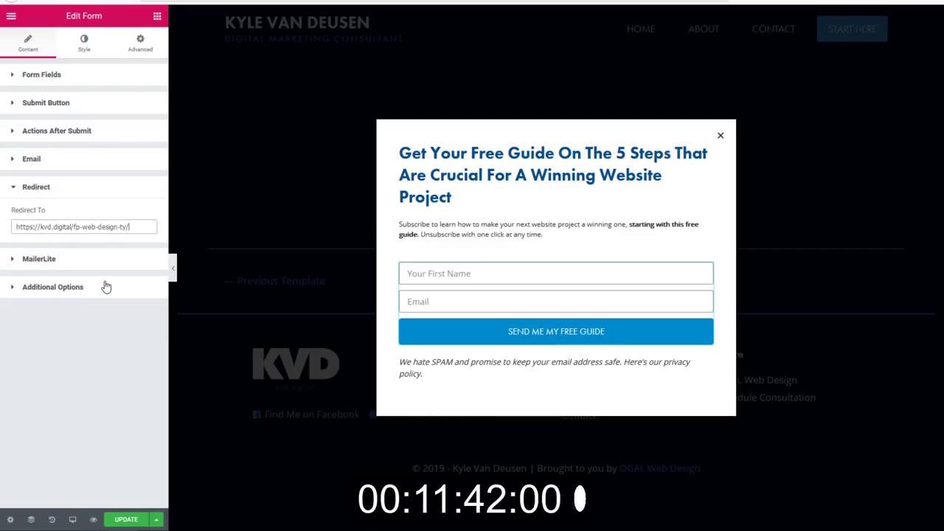
# Save and close the popup, then reopen the [FP]Web Design Landing Page in Elementor.
pyautogui.click(126, 520)
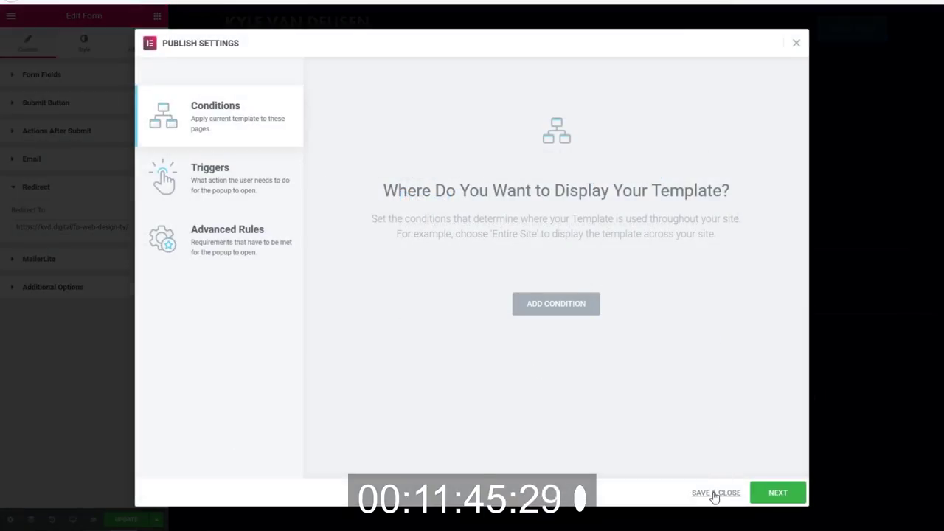
pyautogui.click(713, 493)
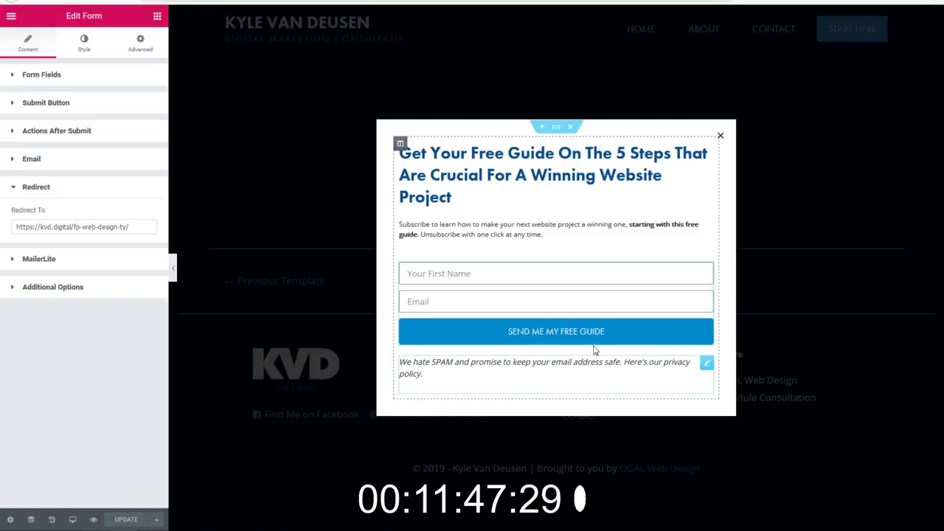
pyautogui.hotkey('ctrl', 'w')
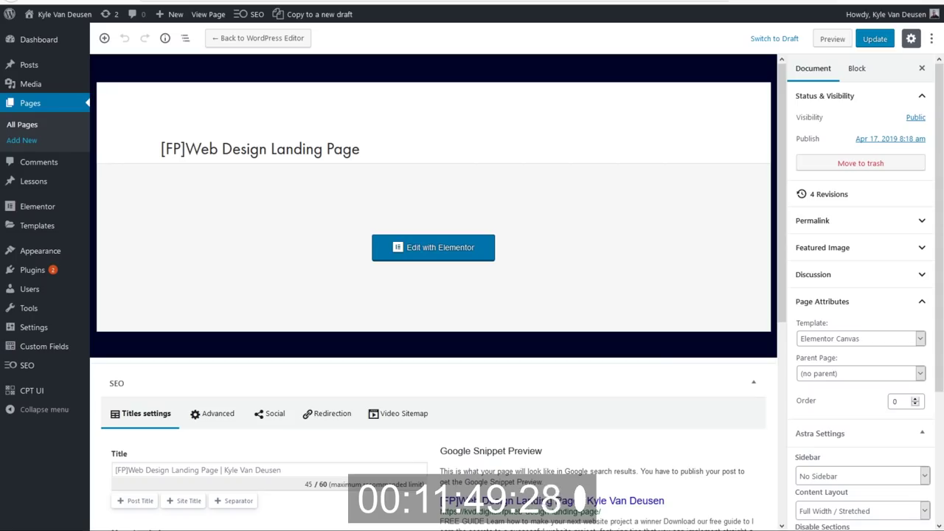
pyautogui.click(461, 252)
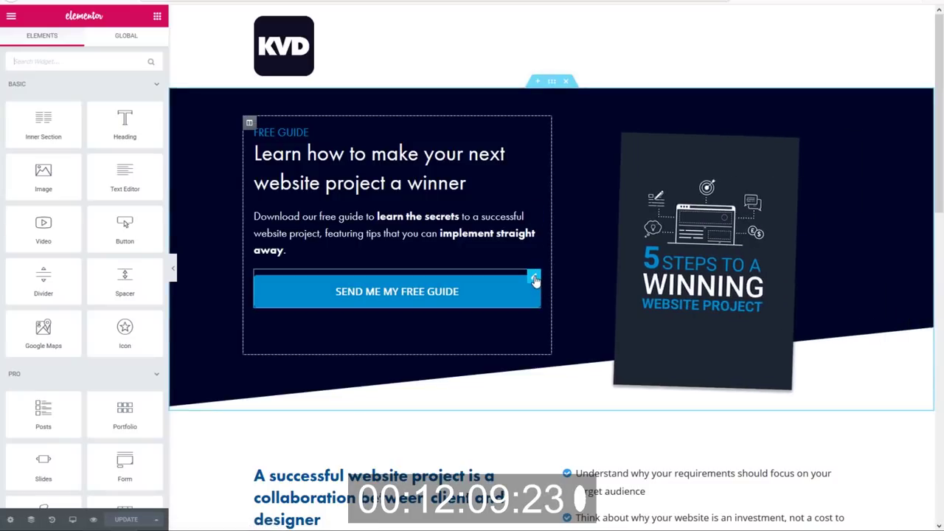
# Set the top SEND ME MY FREE GUIDE button's link to a dynamic Popup action.
pyautogui.click(534, 281)
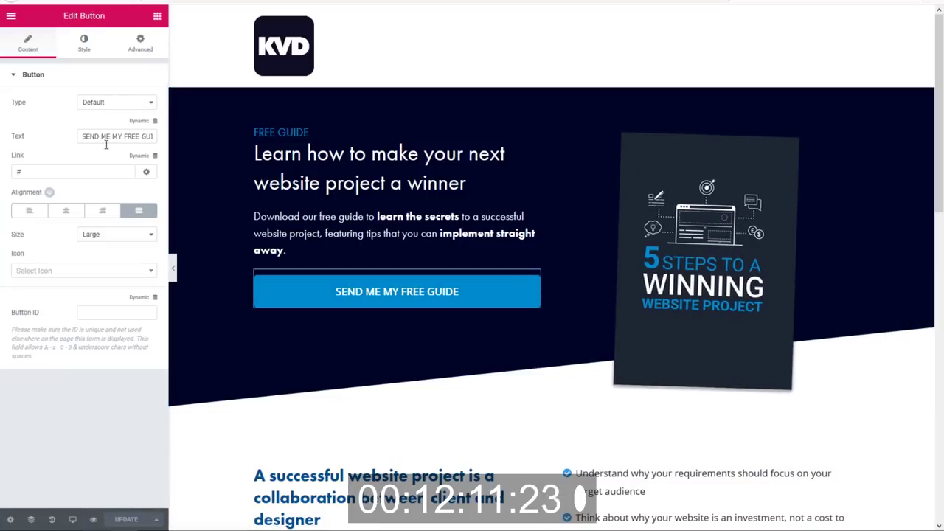
pyautogui.click(140, 156)
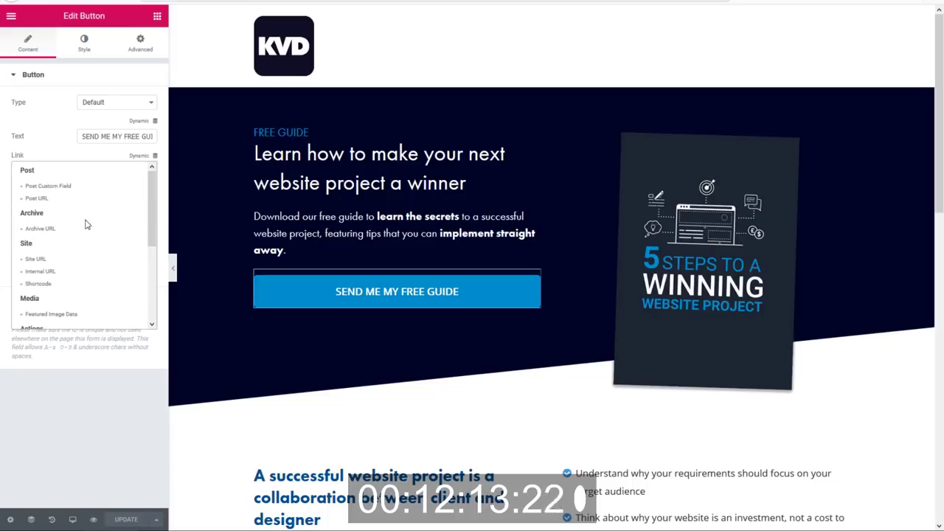
pyautogui.scroll(-3, 69, 251)
pyautogui.scroll(-1, 69, 253)
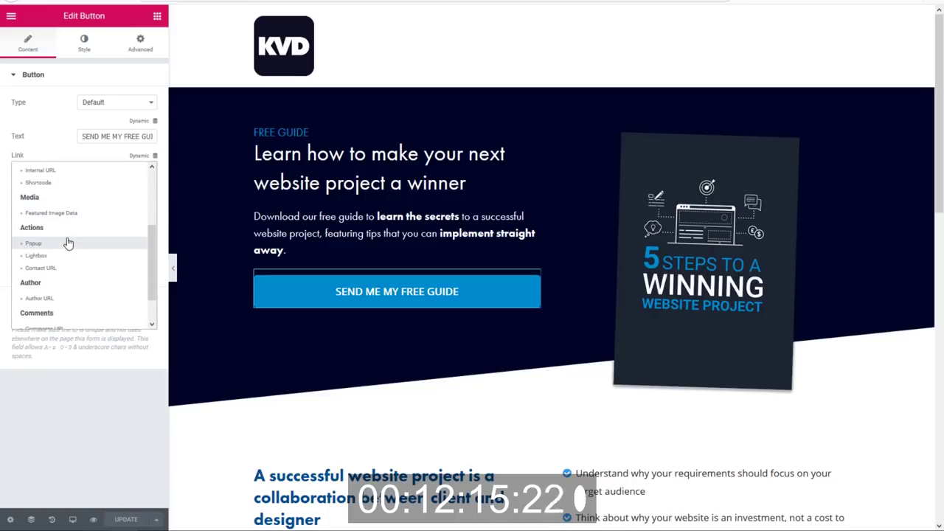
pyautogui.click(33, 243)
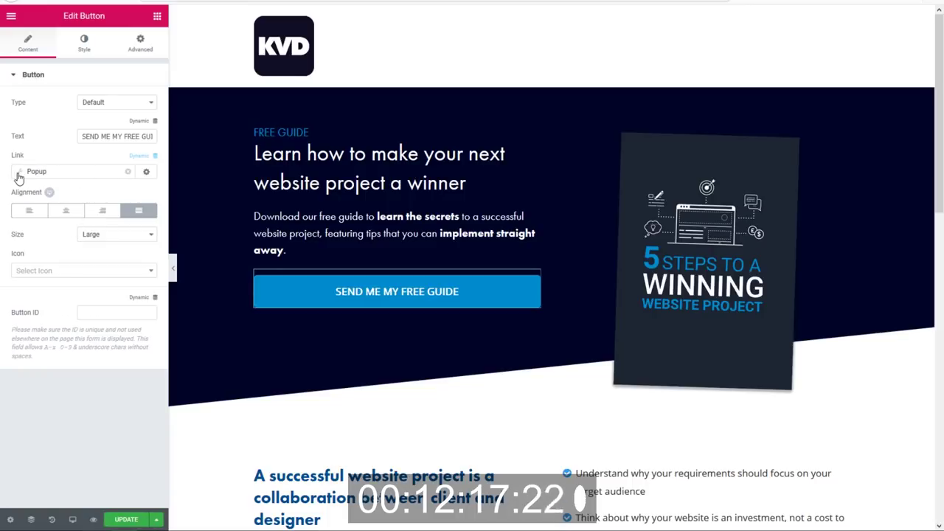
pyautogui.click(20, 176)
# Make the button's popup action Open Popup targeting the [FP] Web Design popup.
pyautogui.click(96, 220)
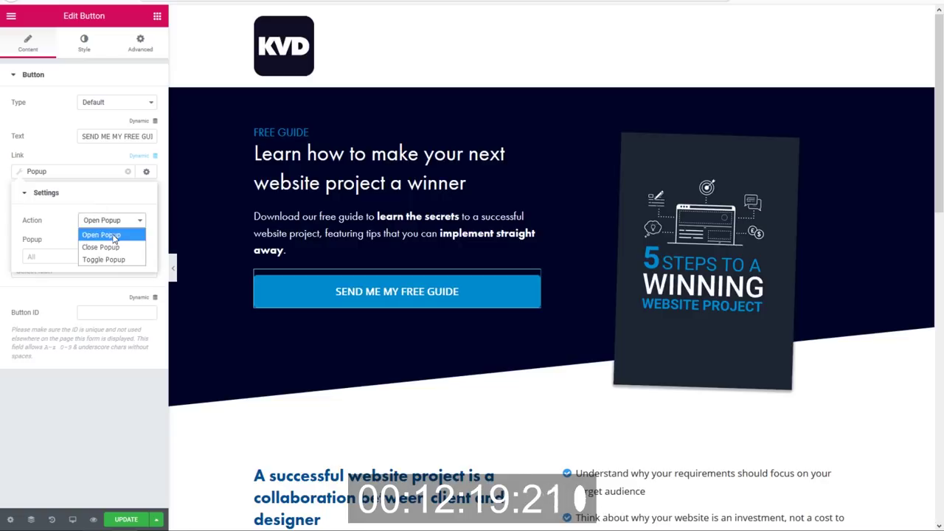
pyautogui.click(113, 238)
pyautogui.click(65, 256)
pyautogui.write('[fb')
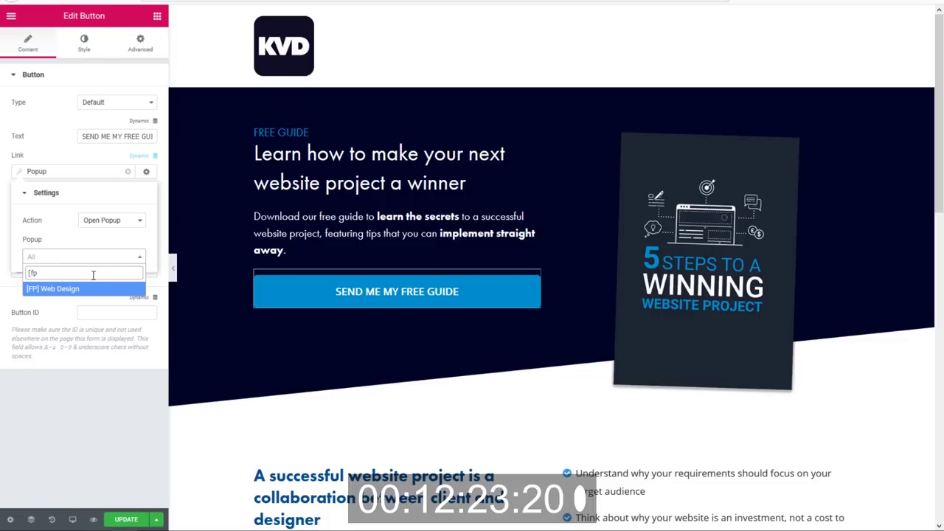
pyautogui.click(87, 289)
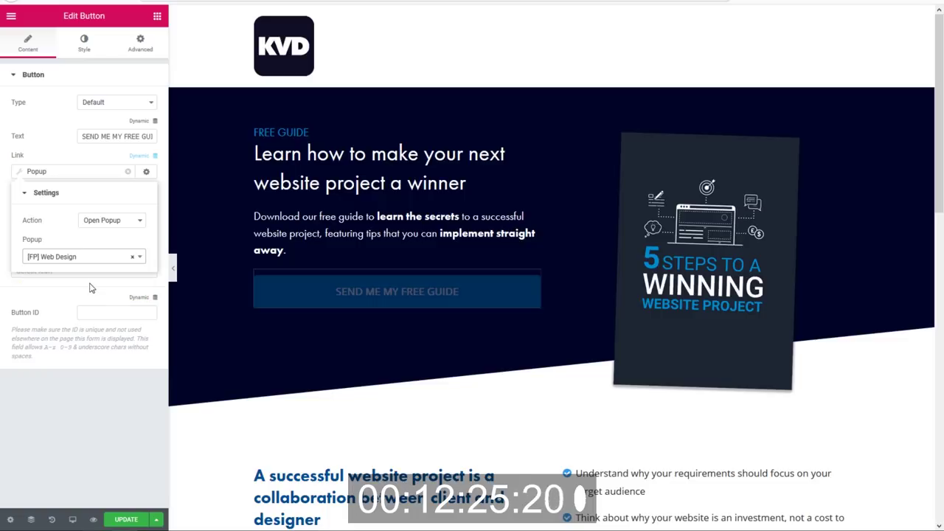
pyautogui.click(15, 175)
pyautogui.click(417, 293)
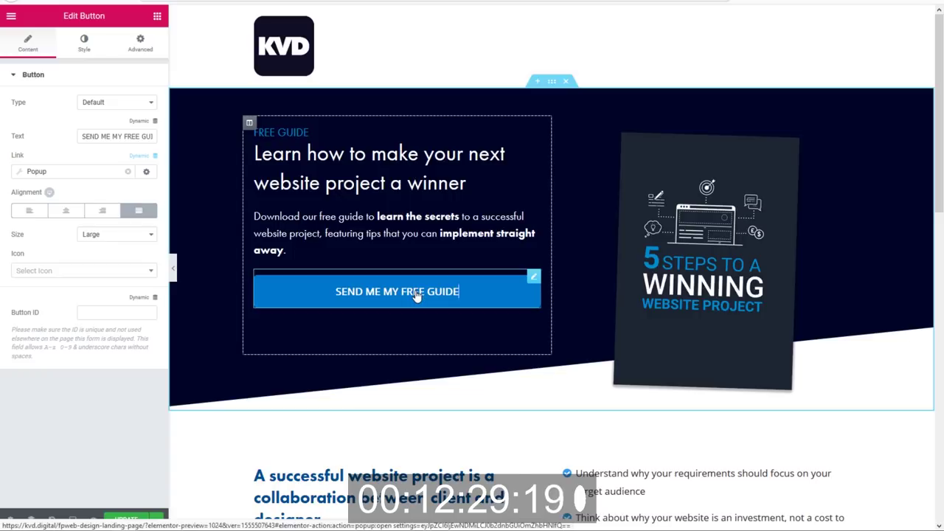
# Copy the popup-linked top guide button and delete the lower guide button.
pyautogui.scroll(-4, 407, 287)
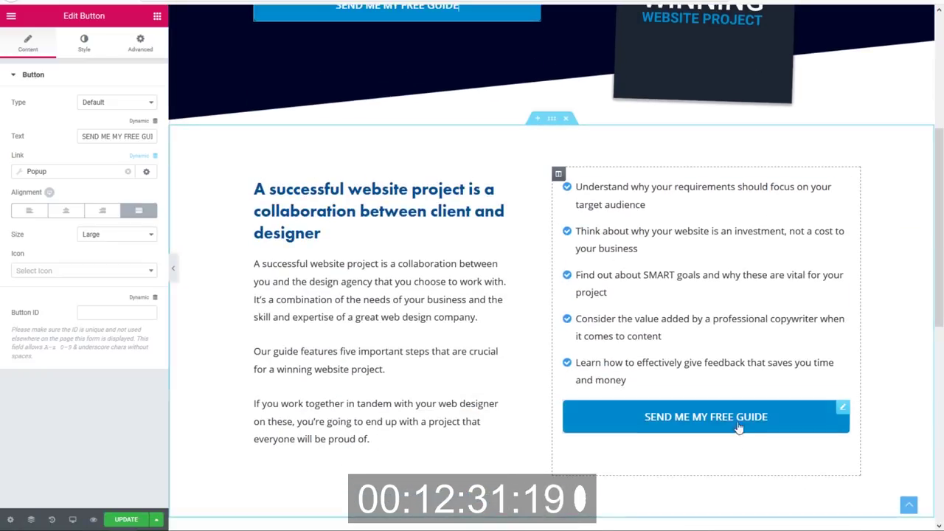
pyautogui.scroll(2, 516, 259)
pyautogui.rightClick(429, 120)
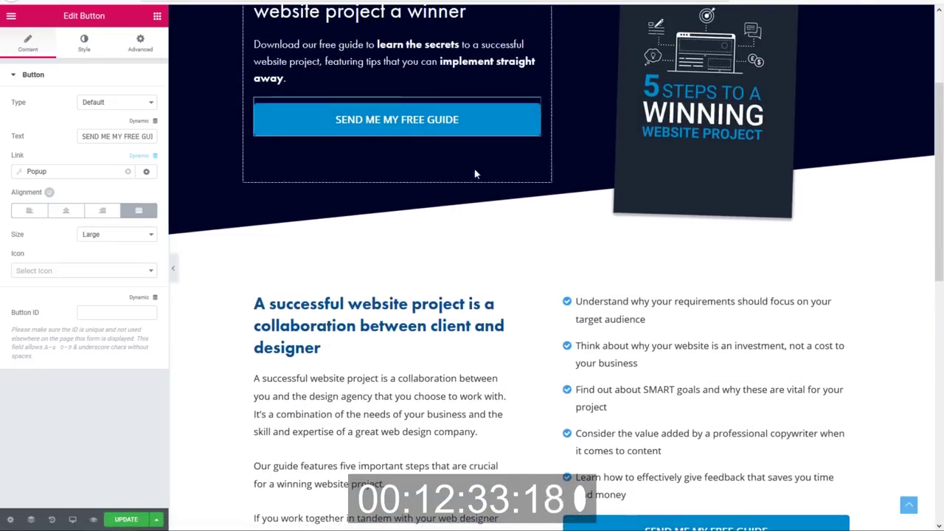
pyautogui.click(474, 172)
pyautogui.scroll(-3, 698, 295)
pyautogui.rightClick(683, 302)
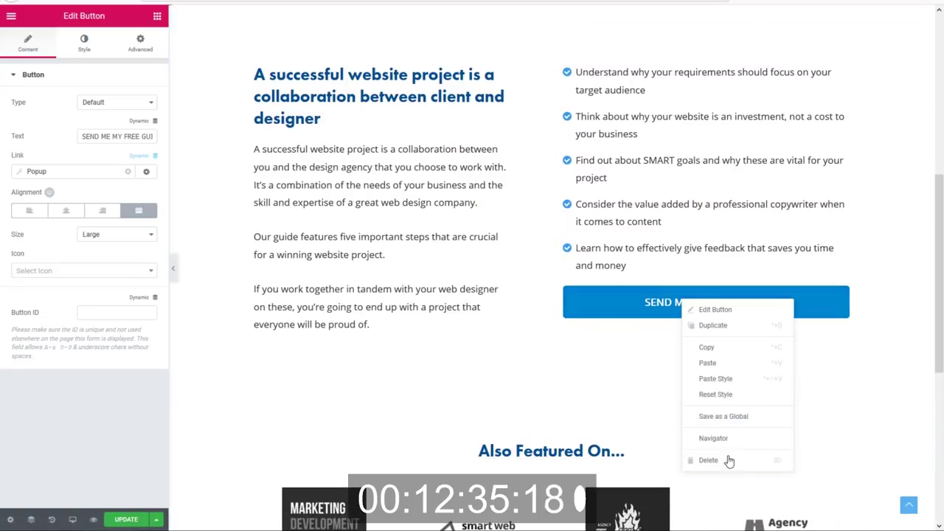
pyautogui.click(729, 458)
# Paste the copied button beneath the icon list, then update and preview the landing page.
pyautogui.rightClick(660, 299)
pyautogui.click(694, 348)
pyautogui.rightClick(617, 274)
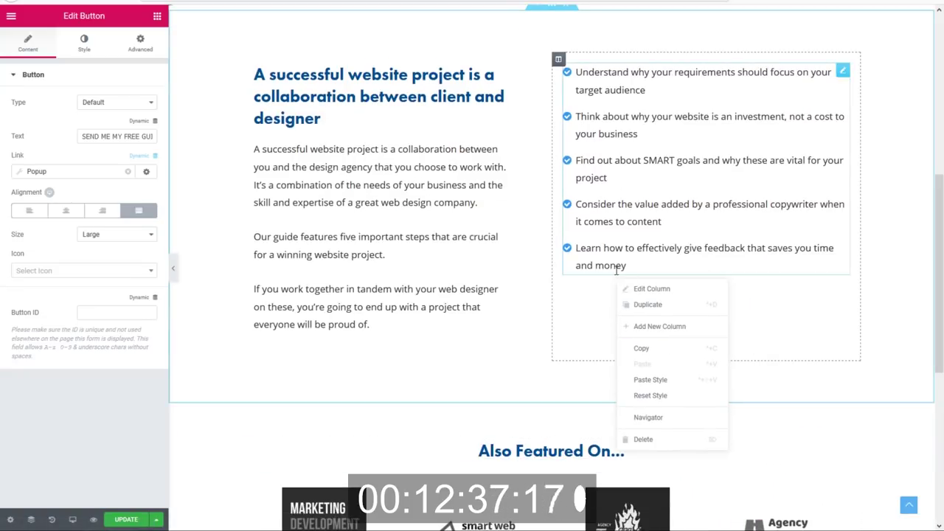
pyautogui.rightClick(611, 252)
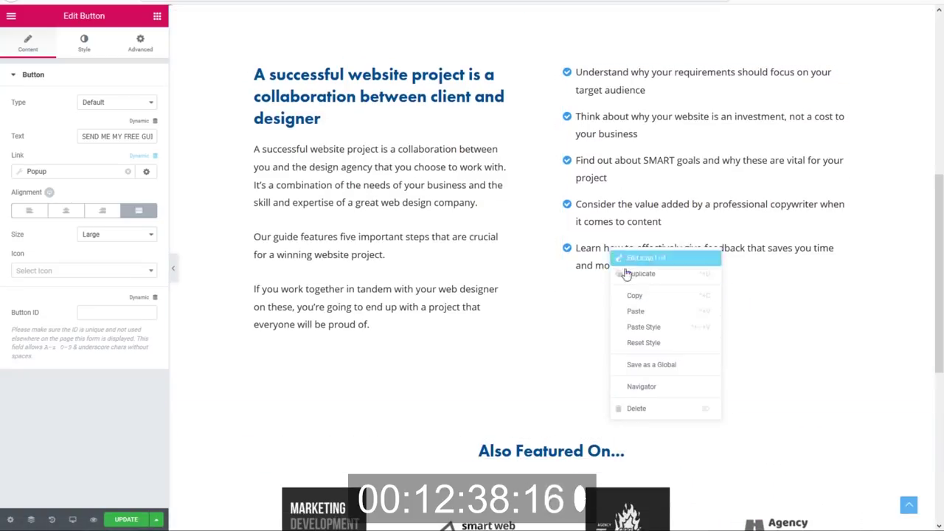
pyautogui.click(664, 314)
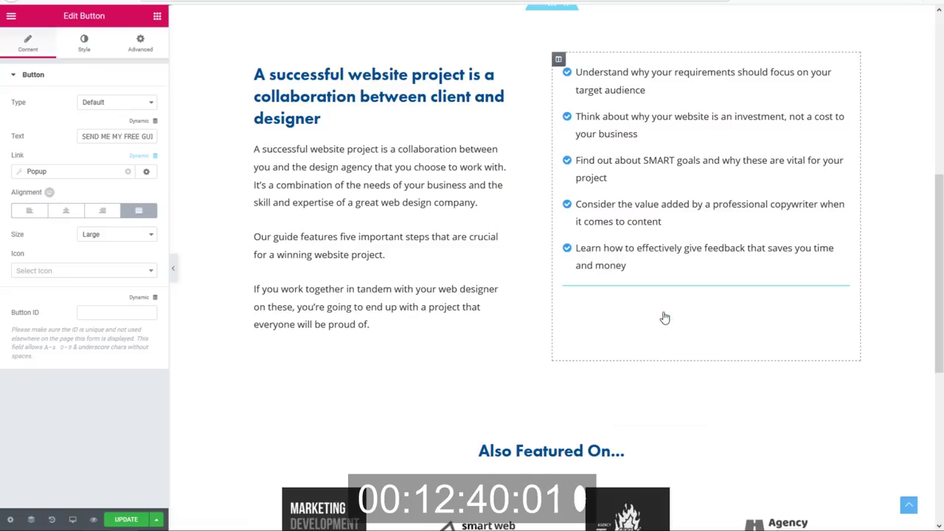
pyautogui.click(128, 520)
pyautogui.click(94, 520)
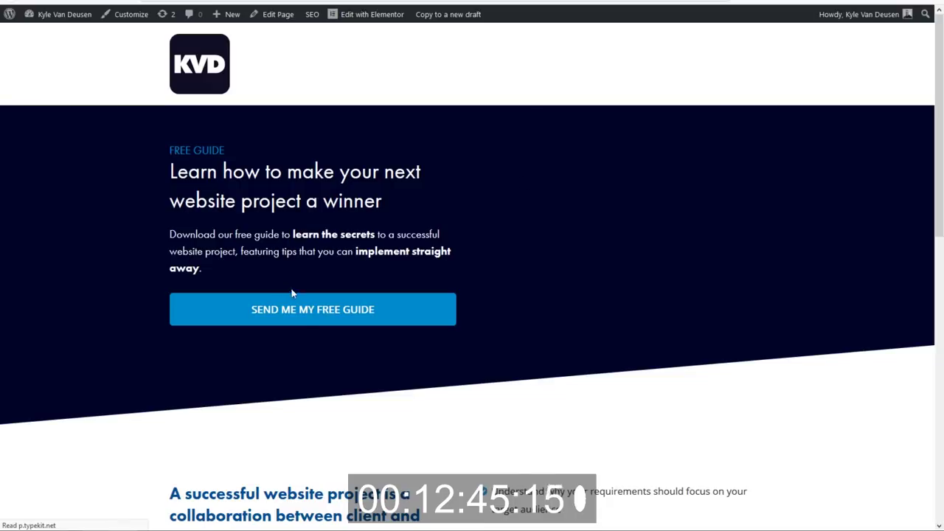
# Confirm SEND ME MY FREE GUIDE opens the Get Your Free Guide popup, then close it.
pyautogui.click(307, 314)
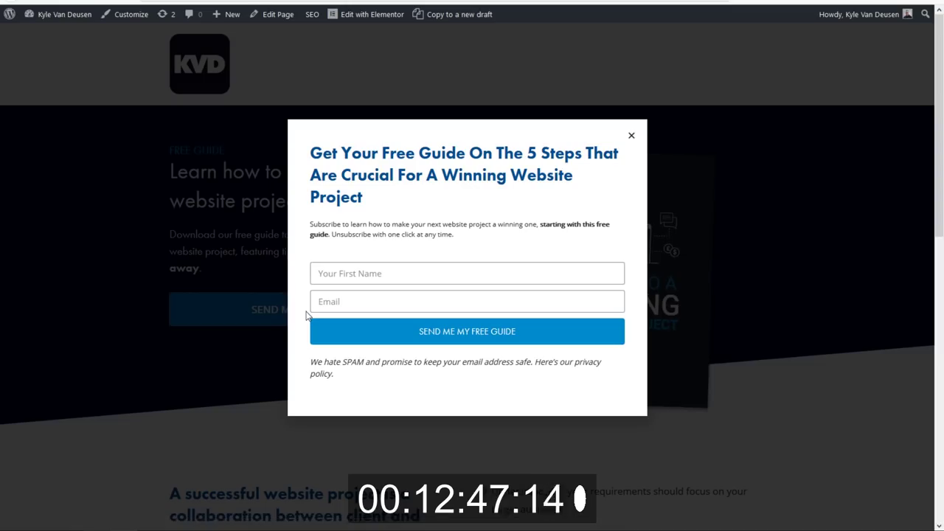
pyautogui.click(633, 138)
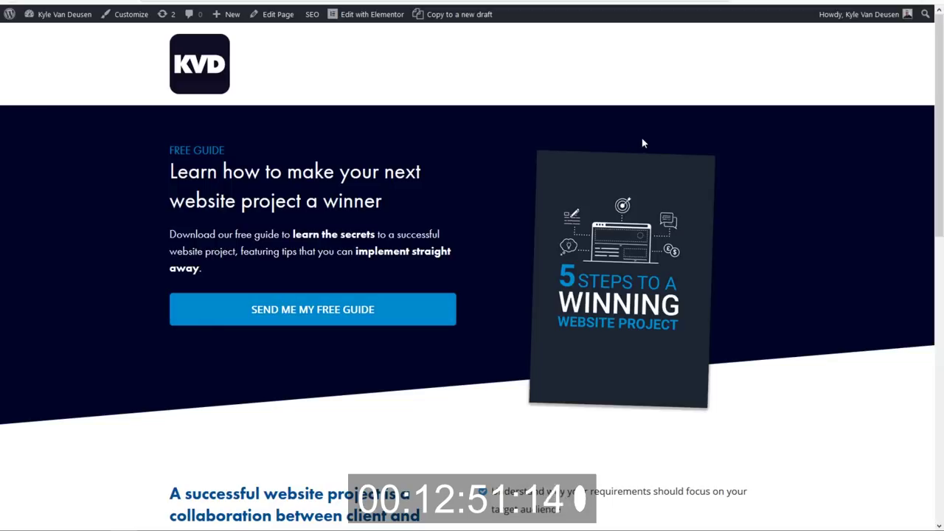
pyautogui.scroll(-3, 613, 145)
pyautogui.scroll(3, 575, 163)
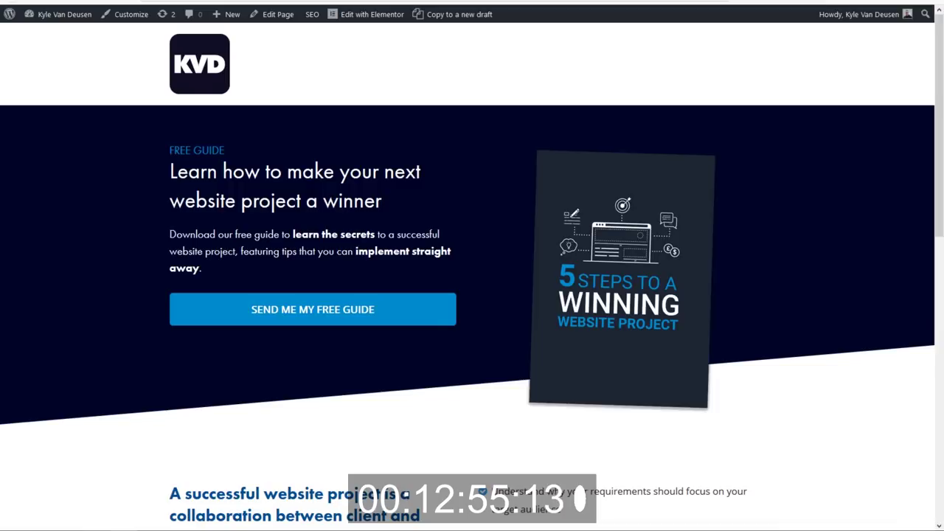
pyautogui.hotkey('ctrl', 'Tab')
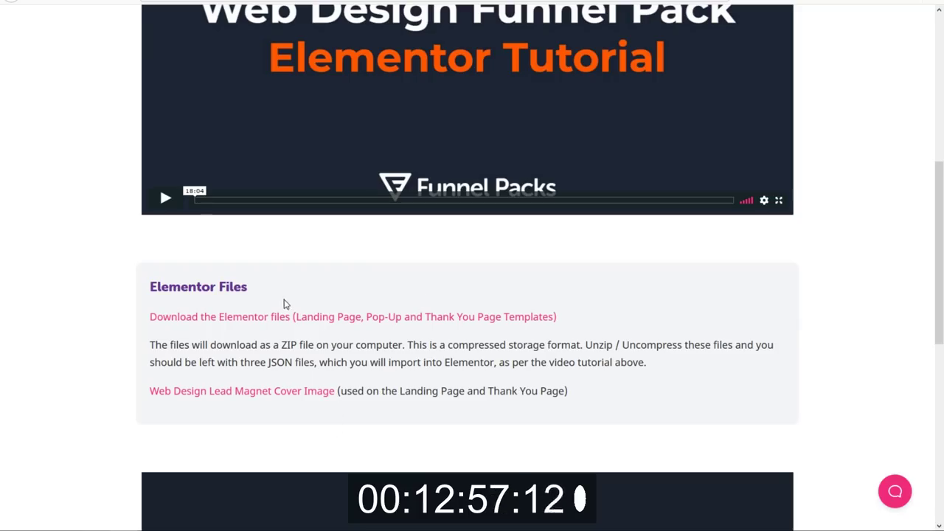
# Go to the pack's Emails page and open the 'Web Design Funnel Pack - Email Series' Google Doc.
pyautogui.scroll(-3, 312, 318)
pyautogui.scroll(7, 325, 310)
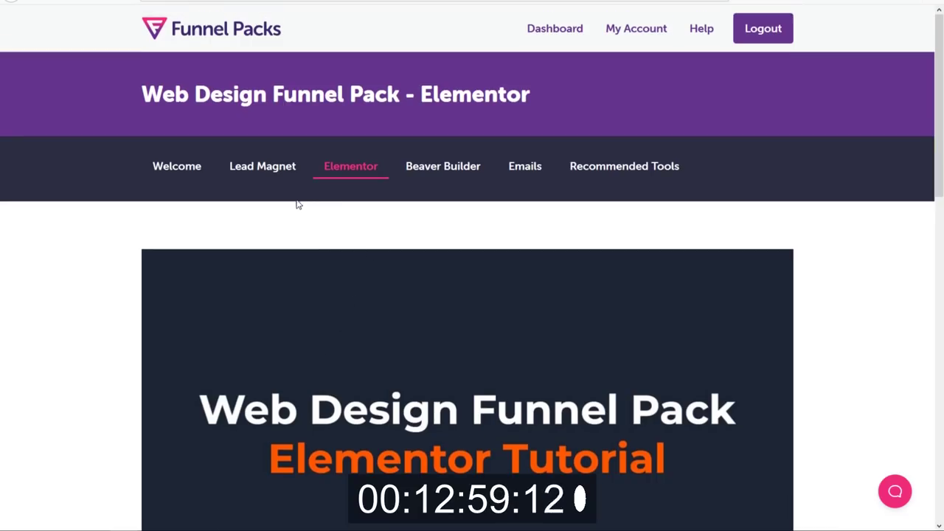
pyautogui.click(520, 172)
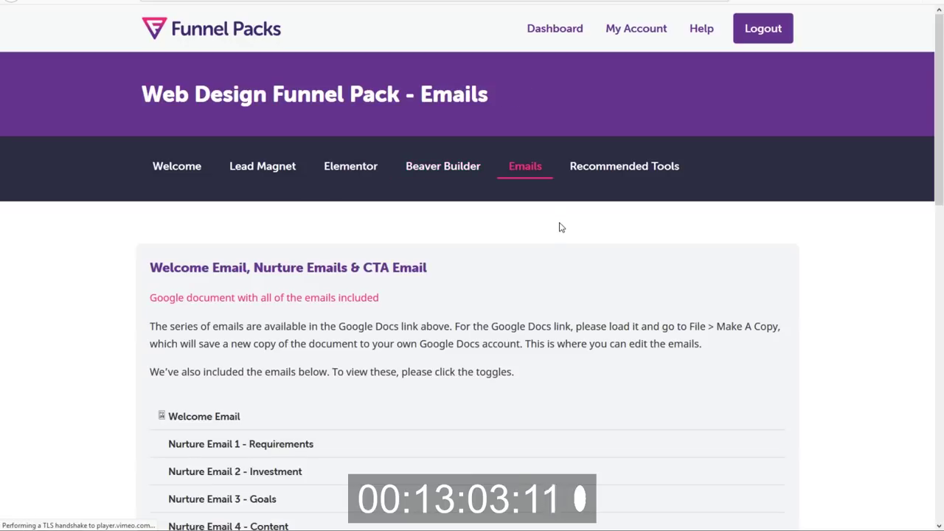
pyautogui.scroll(-2, 539, 261)
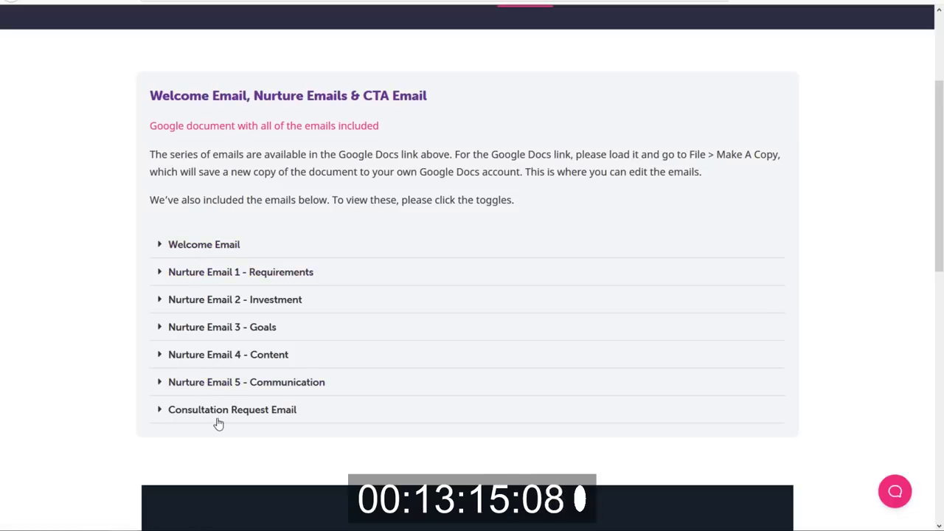
pyautogui.scroll(-2, 295, 382)
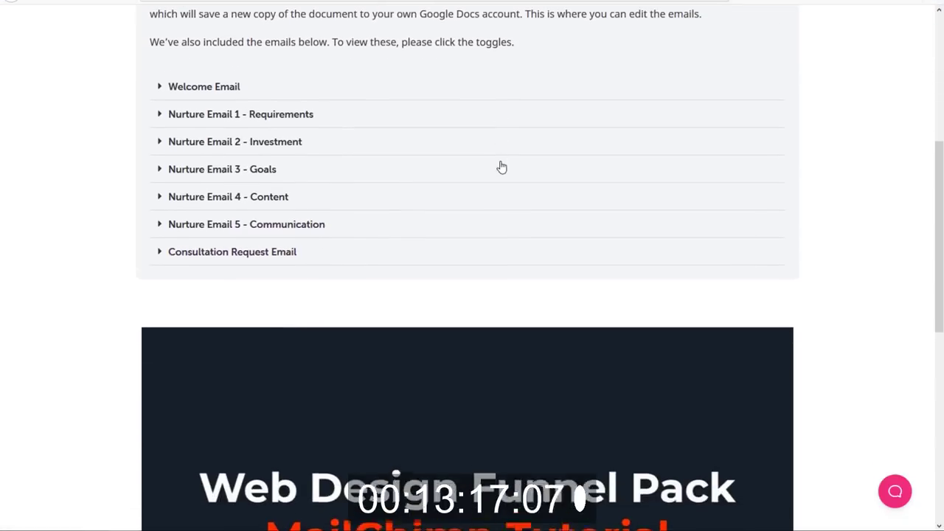
pyautogui.scroll(4, 491, 170)
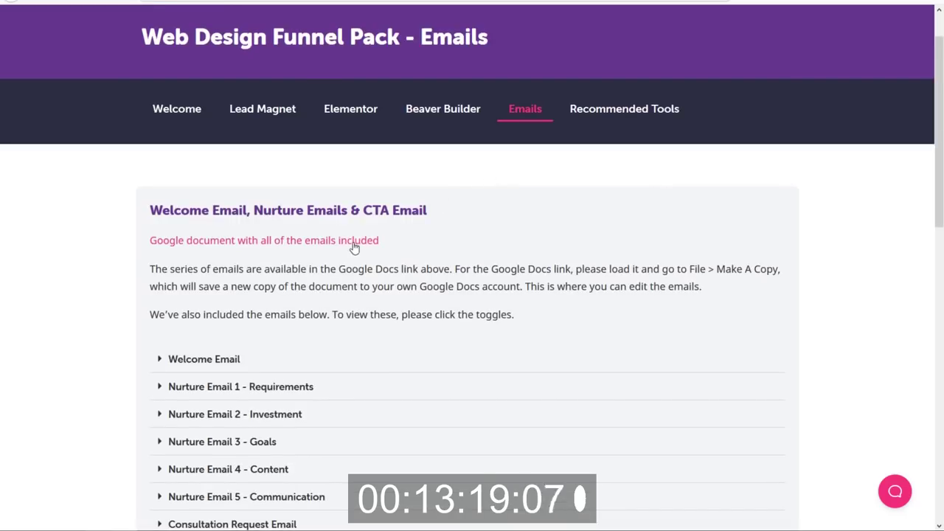
pyautogui.rightClick(271, 247)
pyautogui.click(299, 251)
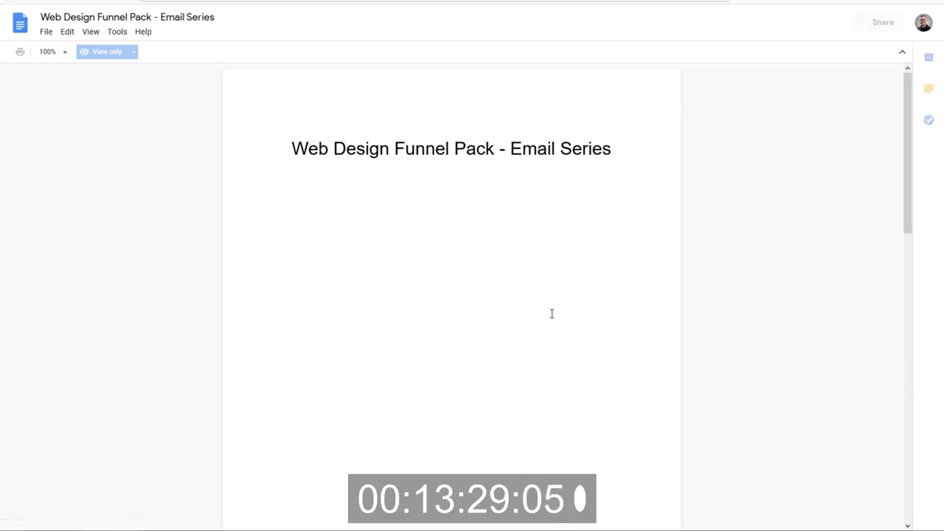
# Scroll to the Welcome Email and highlight the First Name placeholder in its subject.
pyautogui.scroll(-5, 553, 312)
pyautogui.scroll(-3, 552, 314)
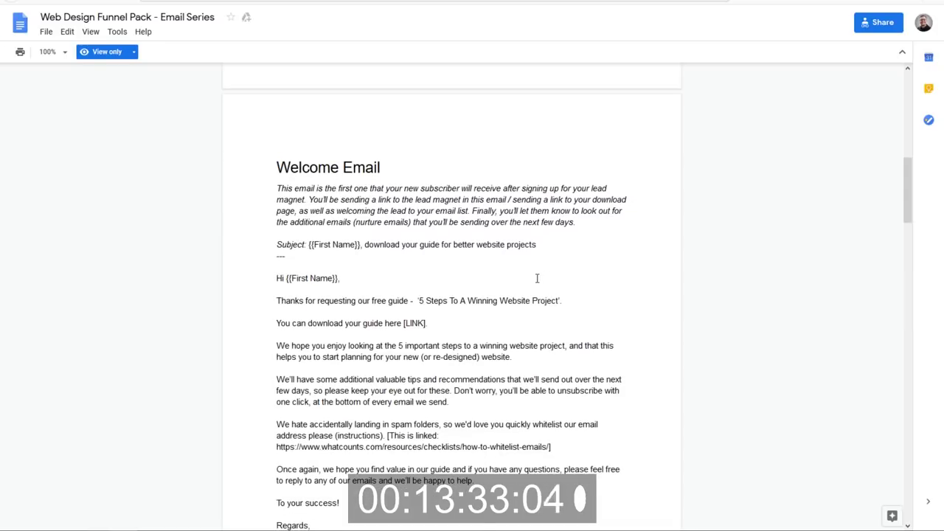
pyautogui.scroll(-1, 540, 276)
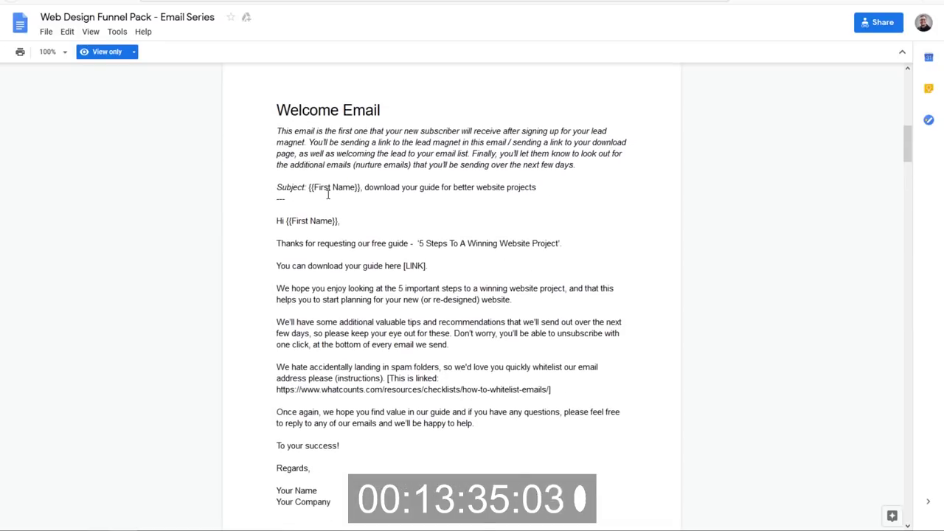
pyautogui.moveTo(335, 220); pyautogui.dragTo(303, 221)
pyautogui.click(305, 221)
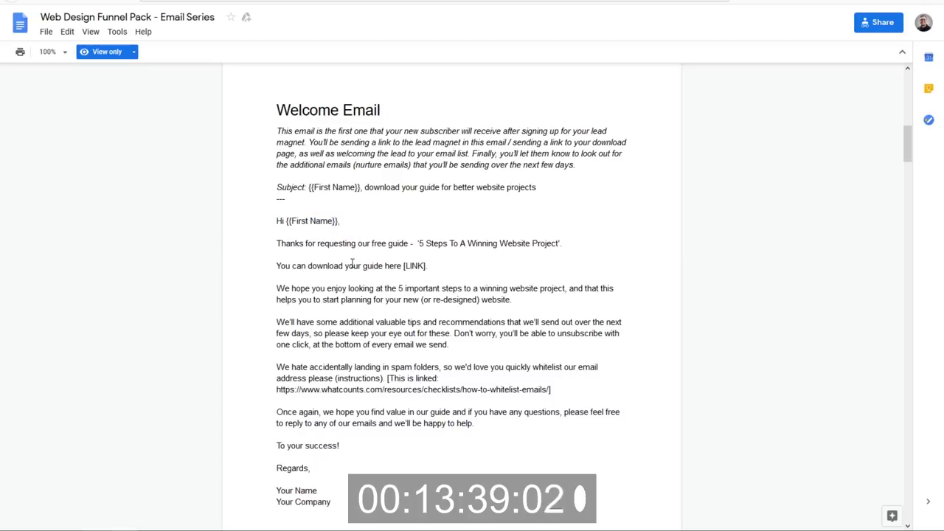
# Review the email's [LINK] placeholder and the whitelist link note further down.
pyautogui.moveTo(404, 265); pyautogui.dragTo(428, 267)
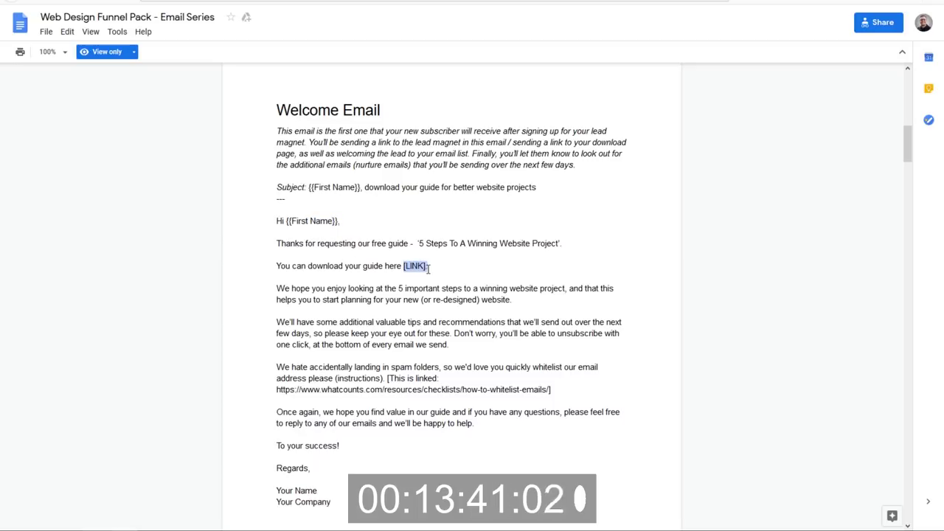
pyautogui.click(422, 288)
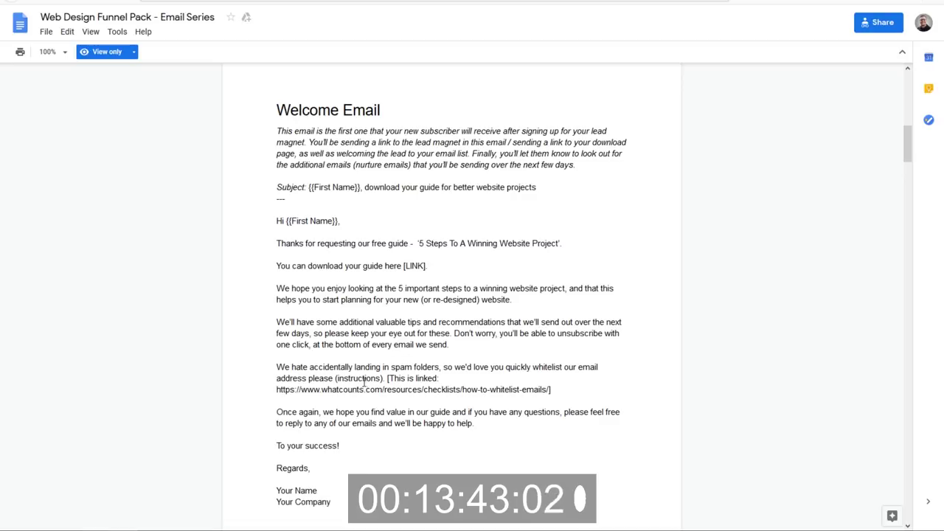
pyautogui.moveTo(389, 378); pyautogui.dragTo(405, 389)
pyautogui.click(406, 389)
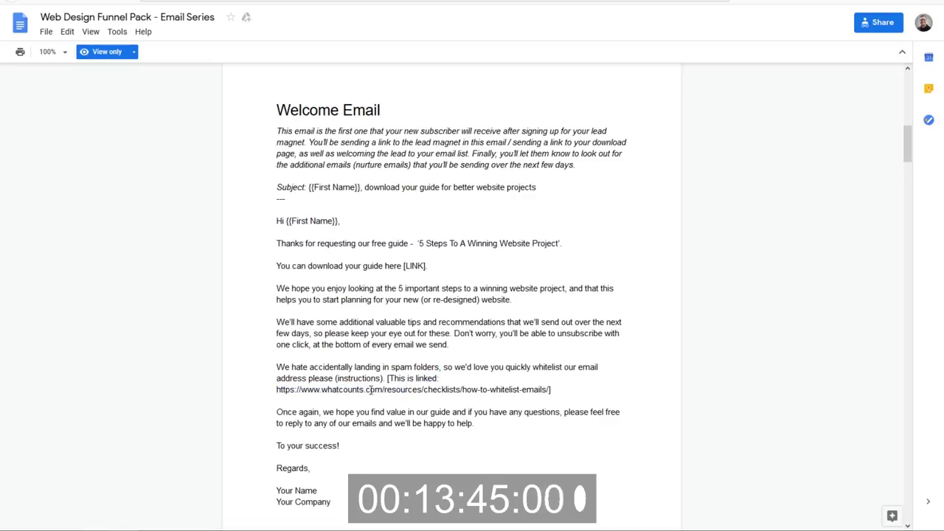
pyautogui.scroll(-3, 373, 340)
pyautogui.scroll(-3, 372, 340)
pyautogui.scroll(8, 373, 340)
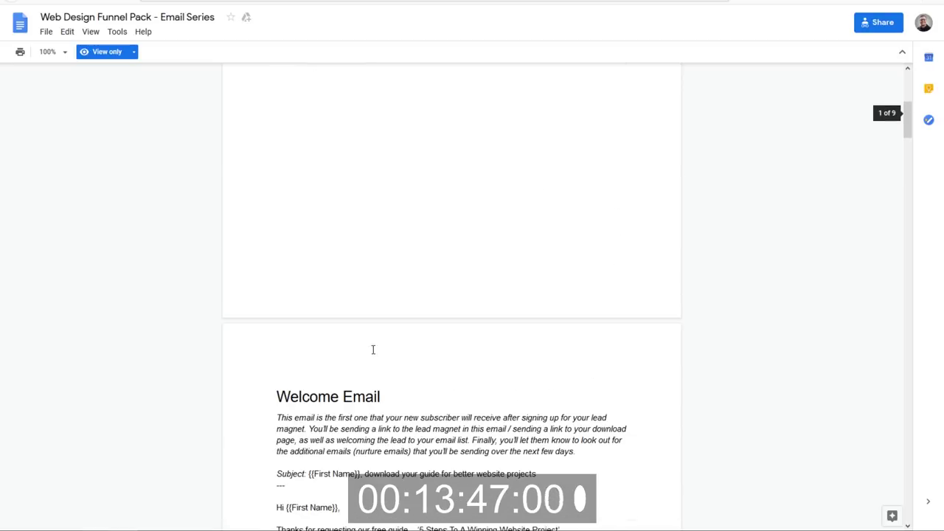
pyautogui.hotkey('ctrl', 'Tab')
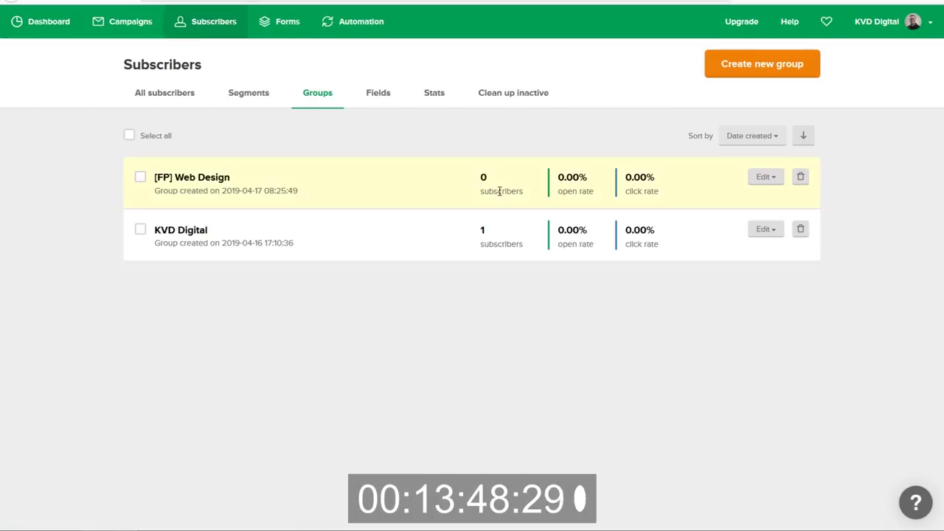
# Delete the unfinished Workflow 1 from Automation and start a brand-new workflow.
pyautogui.click(351, 30)
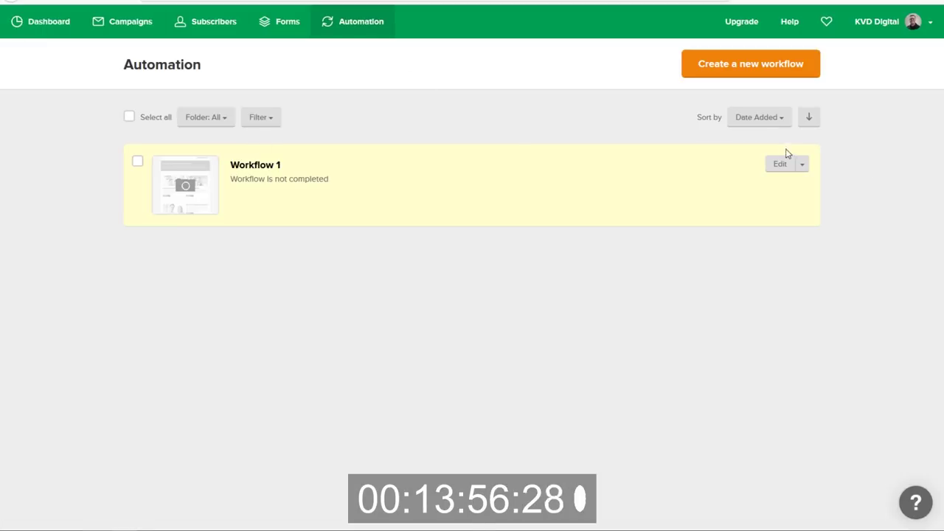
pyautogui.click(804, 171)
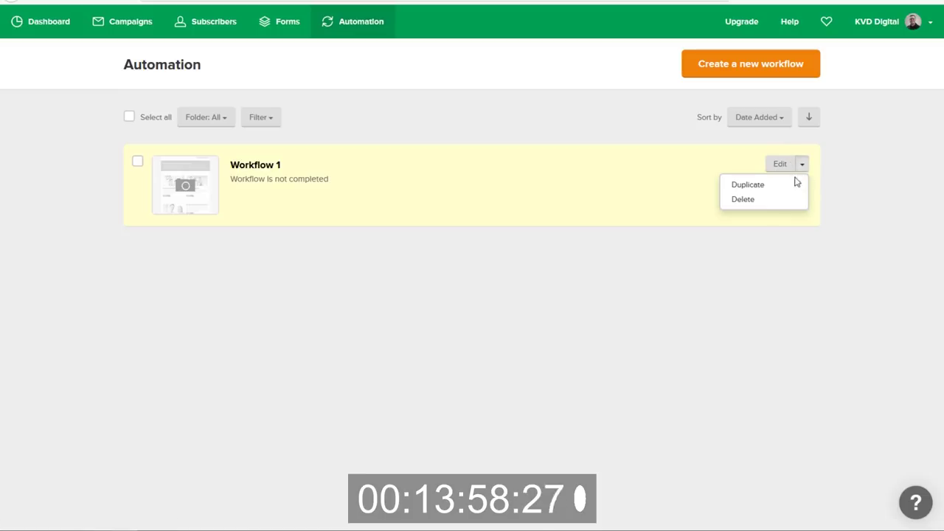
pyautogui.click(765, 206)
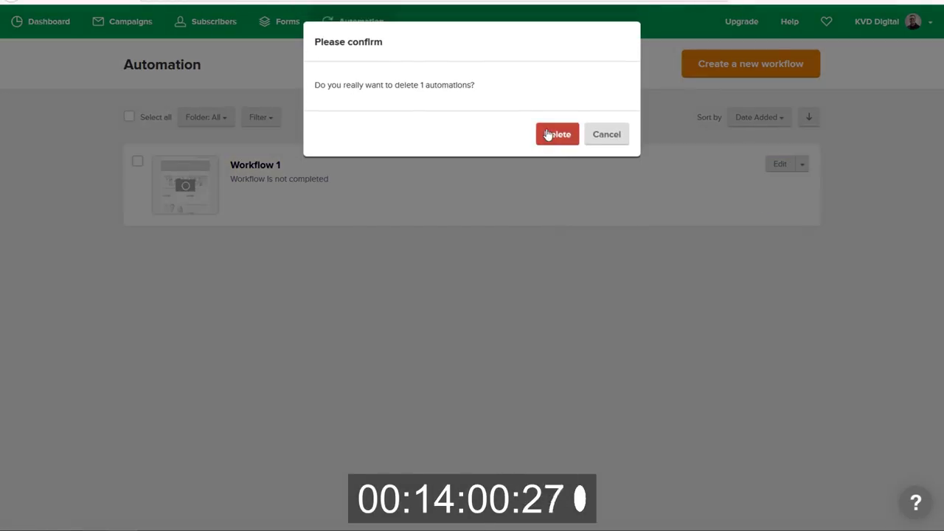
pyautogui.click(555, 133)
pyautogui.click(477, 216)
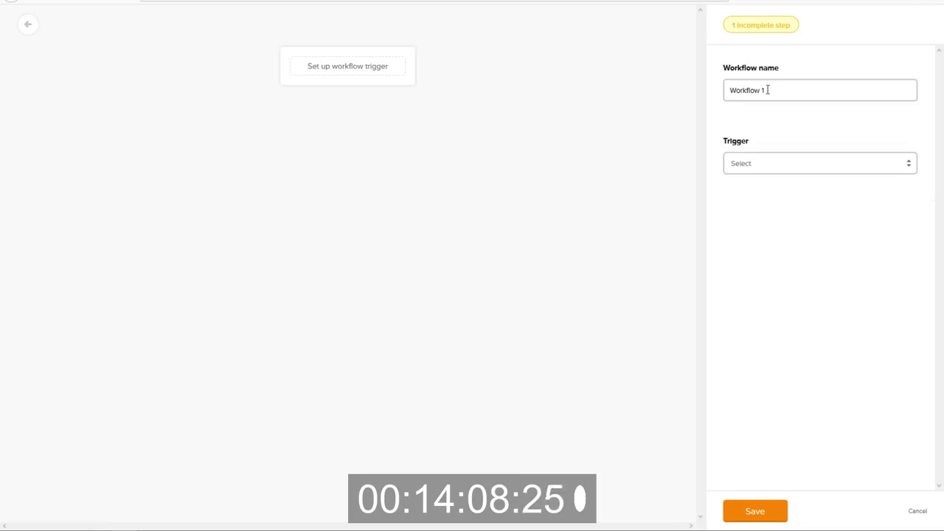
# Name the new workflow '[FP] Web Design'.
pyautogui.tripleClick(767, 90)
pyautogui.write('t')
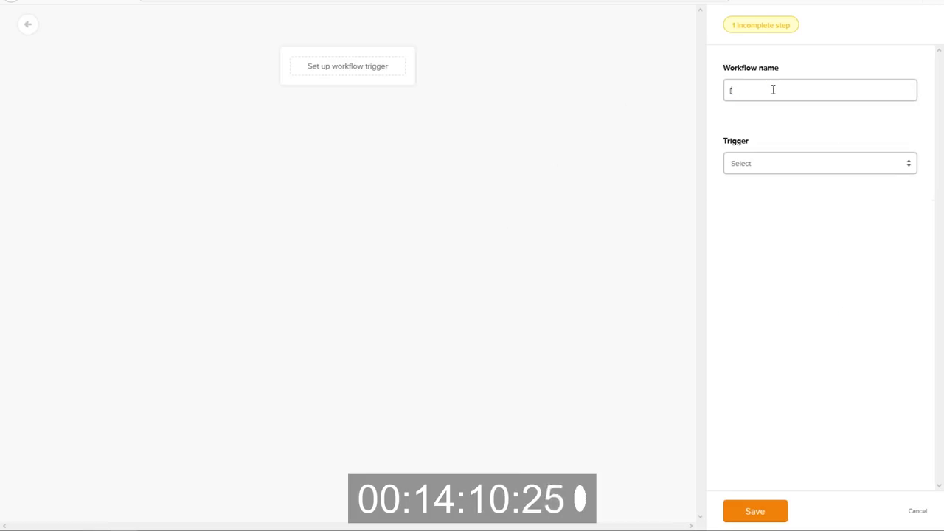
pyautogui.press('BackSpace')
pyautogui.write('F')
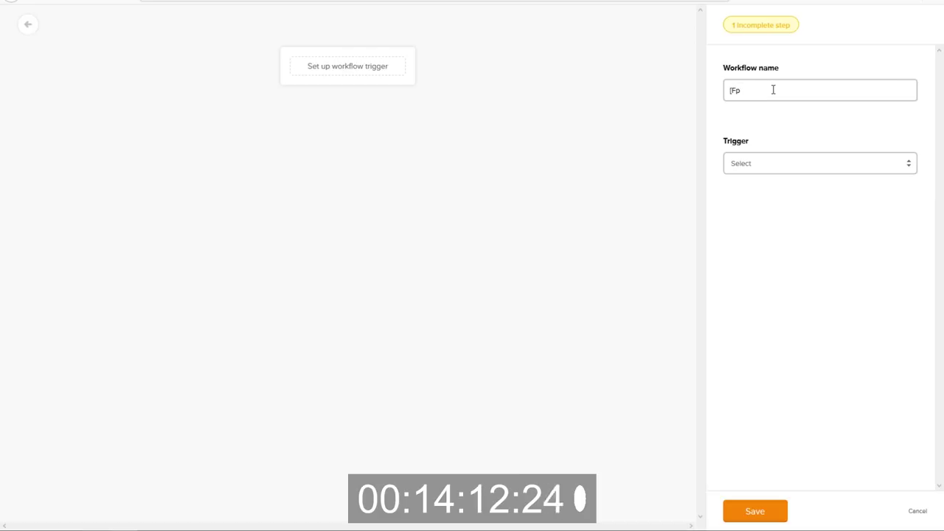
pyautogui.write('P] We')
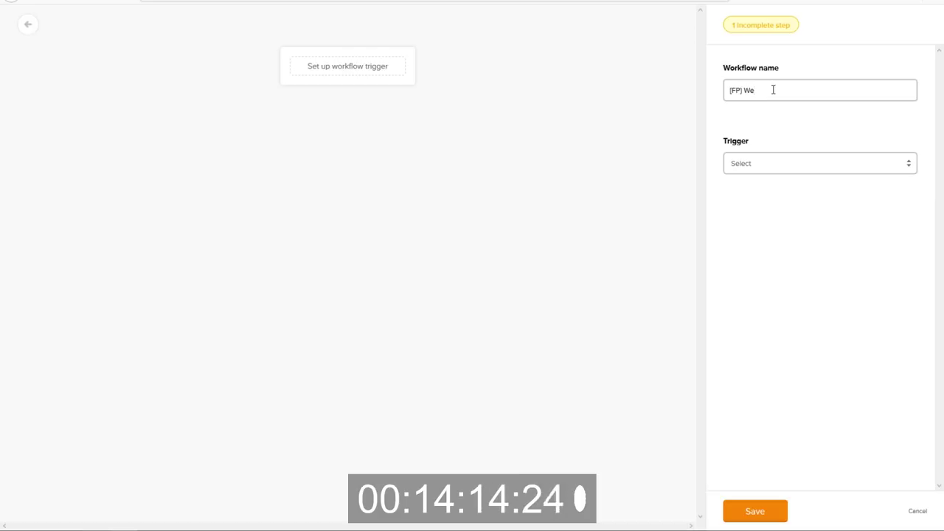
pyautogui.write('b Design')
# Trigger it when a subscriber joins the [FP] Web Design group, save, and add an Email step.
pyautogui.click(749, 158)
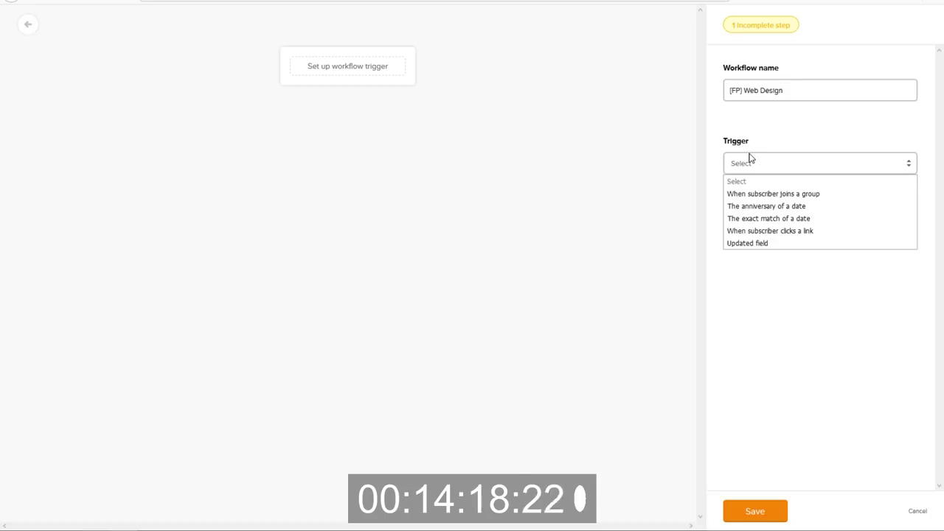
pyautogui.click(771, 193)
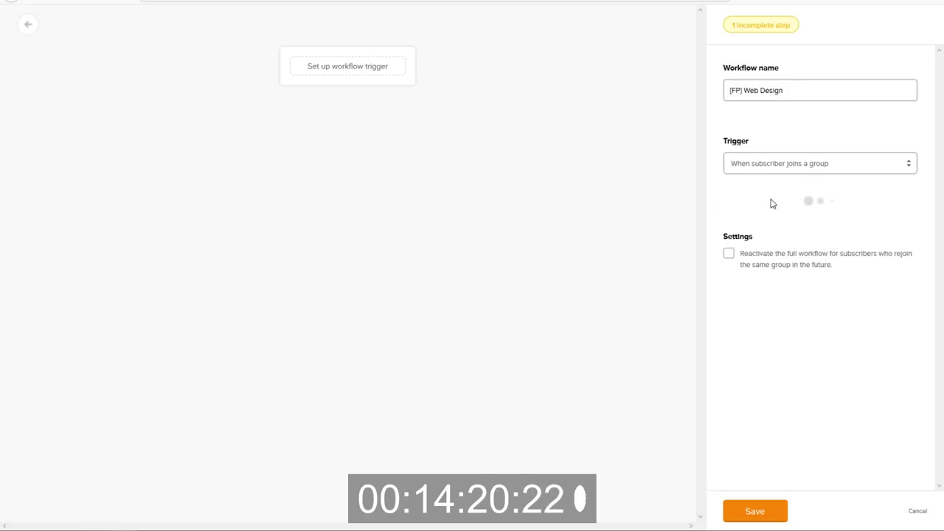
pyautogui.click(770, 221)
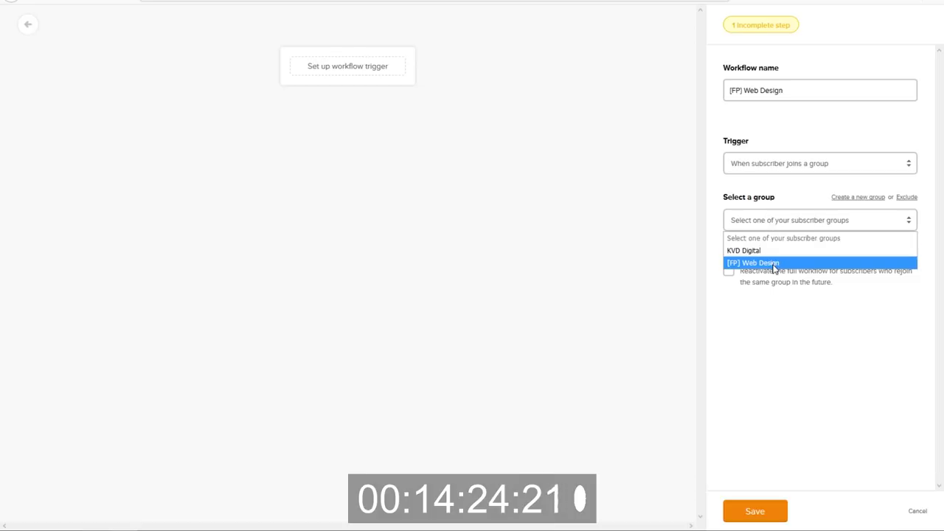
pyautogui.click(775, 264)
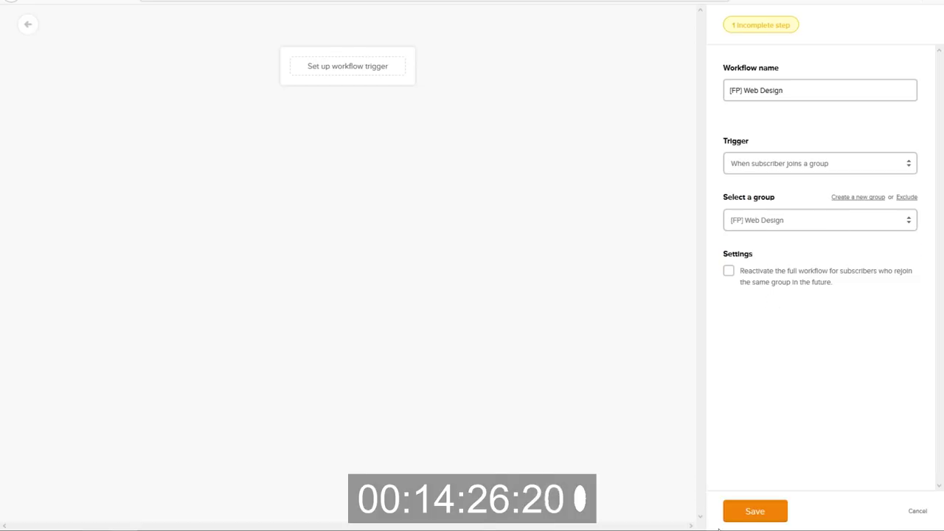
pyautogui.click(752, 516)
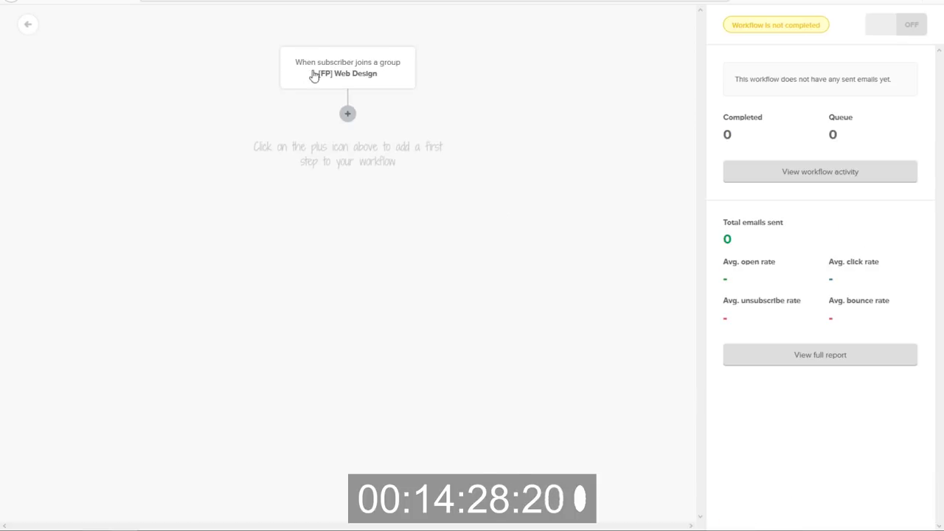
pyautogui.click(347, 114)
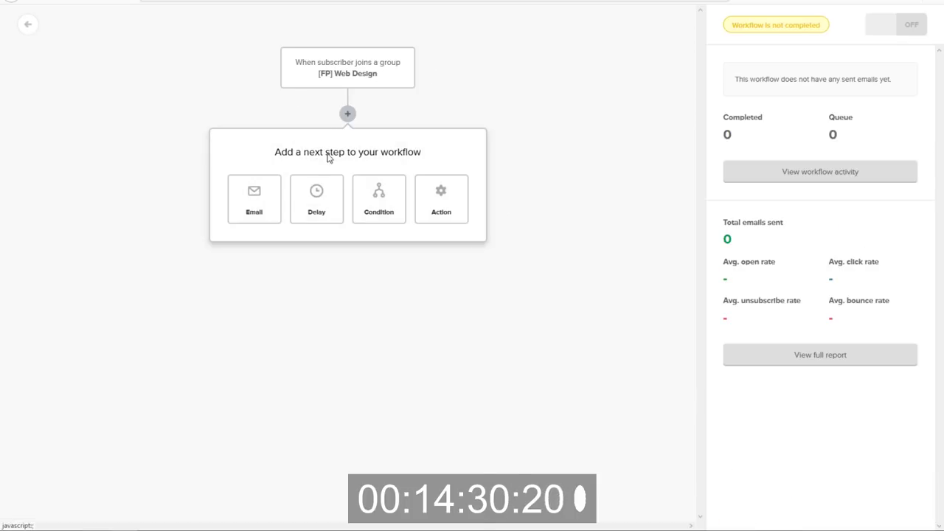
pyautogui.click(270, 211)
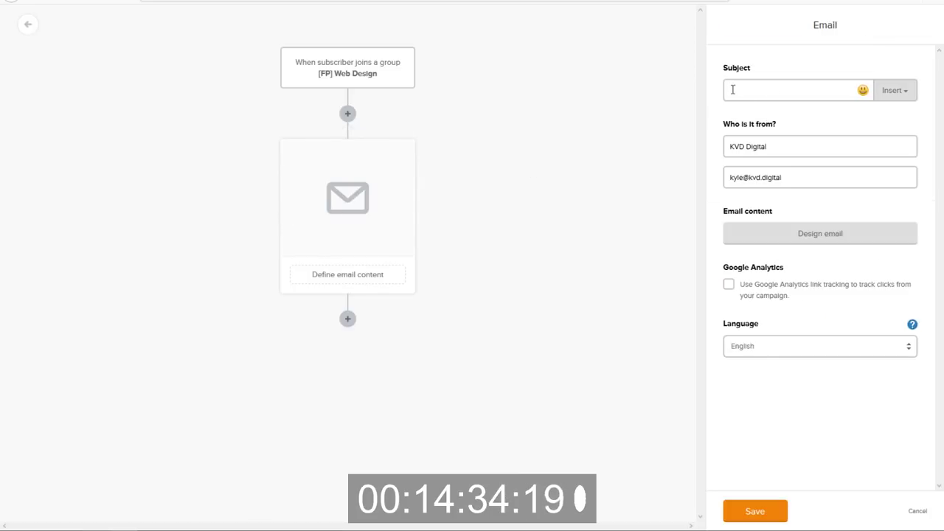
# Copy the Welcome Email subject from the doc into the MailerLite email's Subject field.
pyautogui.hotkey('alt', 'Tab')
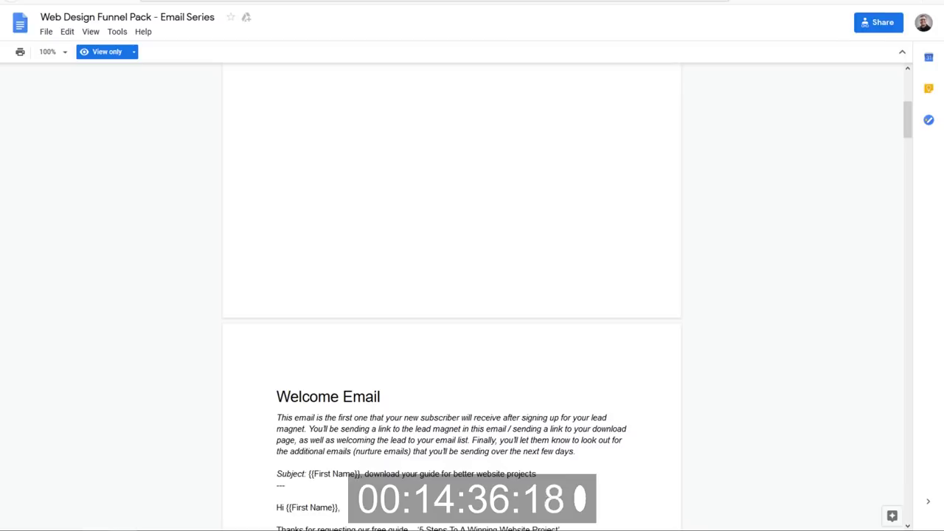
pyautogui.scroll(-3, 445, 384)
pyautogui.moveTo(537, 244); pyautogui.dragTo(308, 245)
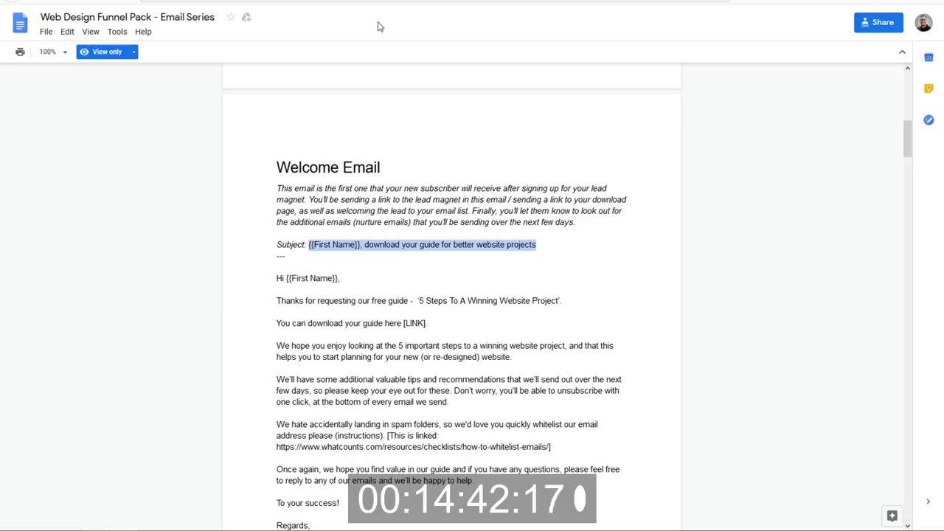
pyautogui.click(576, 4)
pyautogui.click(764, 93)
pyautogui.write('{{First Name}}, download your guide for better website projects')
pyautogui.moveTo(767, 92); pyautogui.dragTo(667, 101)
# Open Design email and copy the Welcome Email body, from 'Hi' through the signature, from the doc.
pyautogui.click(756, 88)
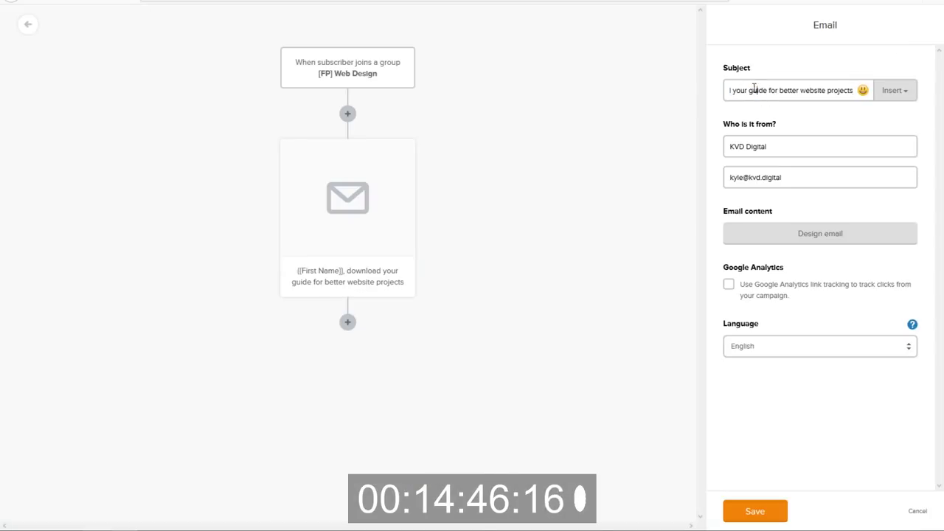
pyautogui.press('Left')
pyautogui.press('Left')
pyautogui.press('Left')
pyautogui.press('Left')
pyautogui.press('Left')
pyautogui.press('Left')
pyautogui.press('Left')
pyautogui.press('Left')
pyautogui.press('Left')
pyautogui.press('Left')
pyautogui.press('Left')
pyautogui.press('Left')
pyautogui.press('Left')
pyautogui.press('Left')
pyautogui.press('Left')
pyautogui.press('Left')
pyautogui.press('Left')
pyautogui.press('Left')
pyautogui.press('Left')
pyautogui.press('Left')
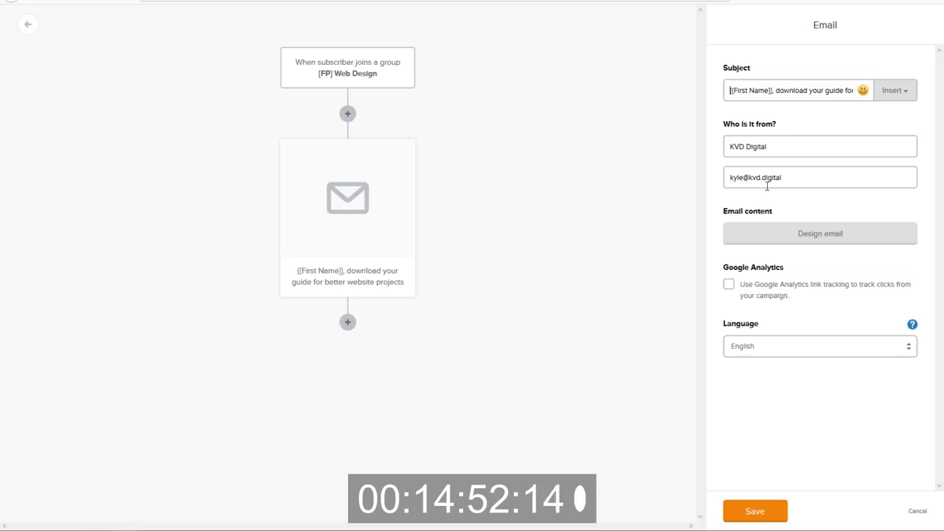
pyautogui.click(796, 241)
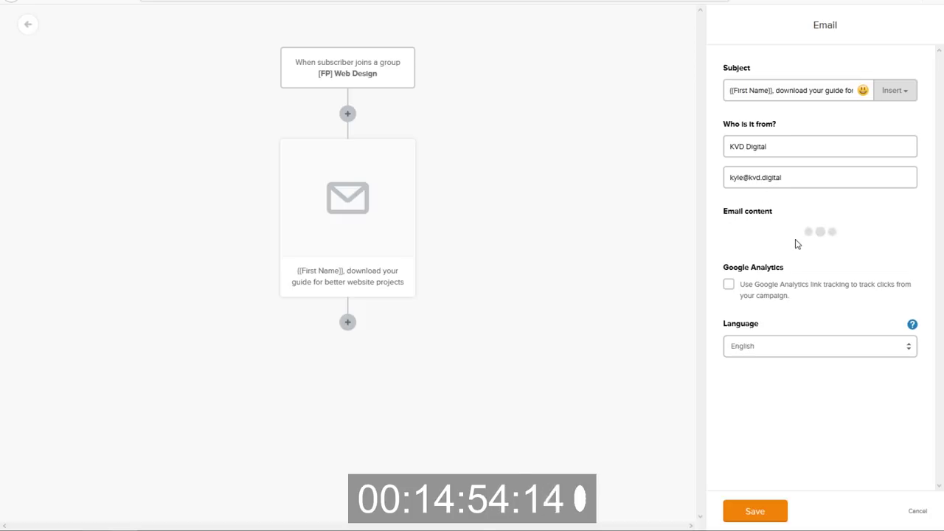
pyautogui.hotkey('alt', 'Tab')
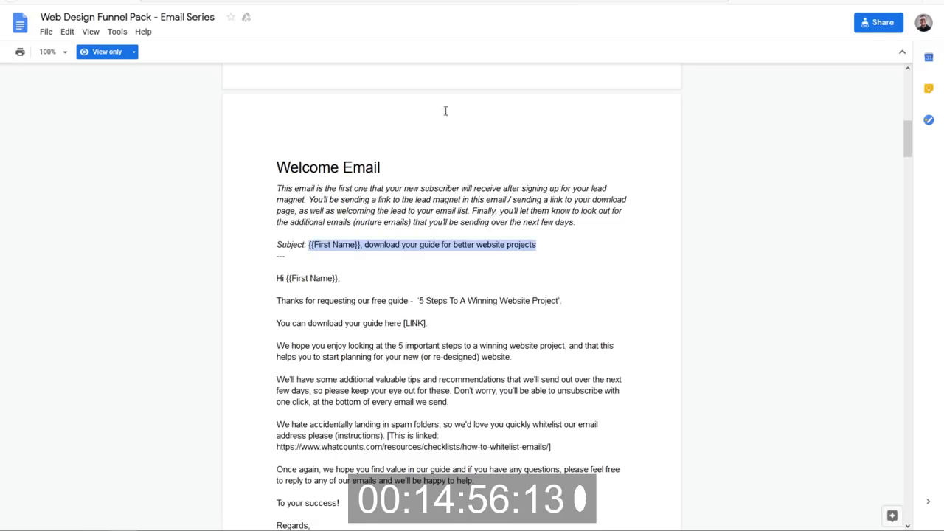
pyautogui.moveTo(279, 274); pyautogui.dragTo(341, 441)
pyautogui.hotkey('ctrl', 'c')
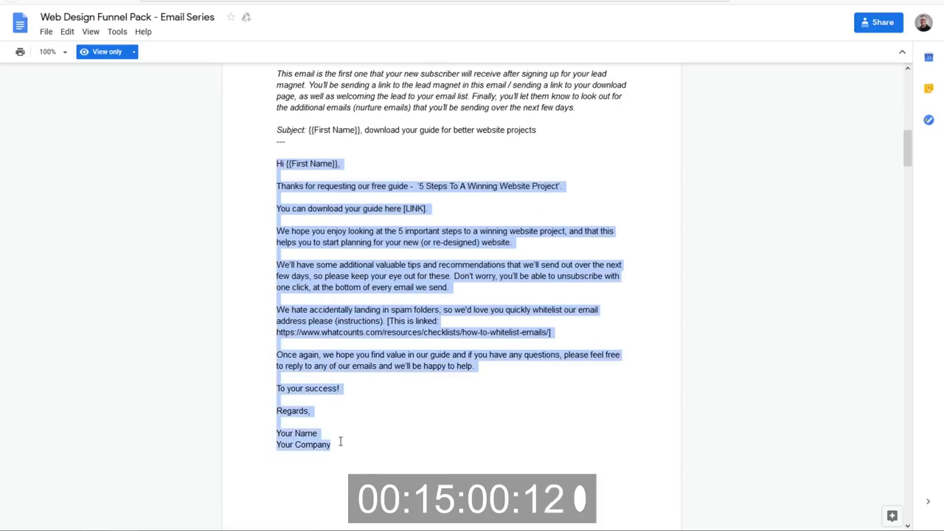
pyautogui.hotkey('alt', 'Tab')
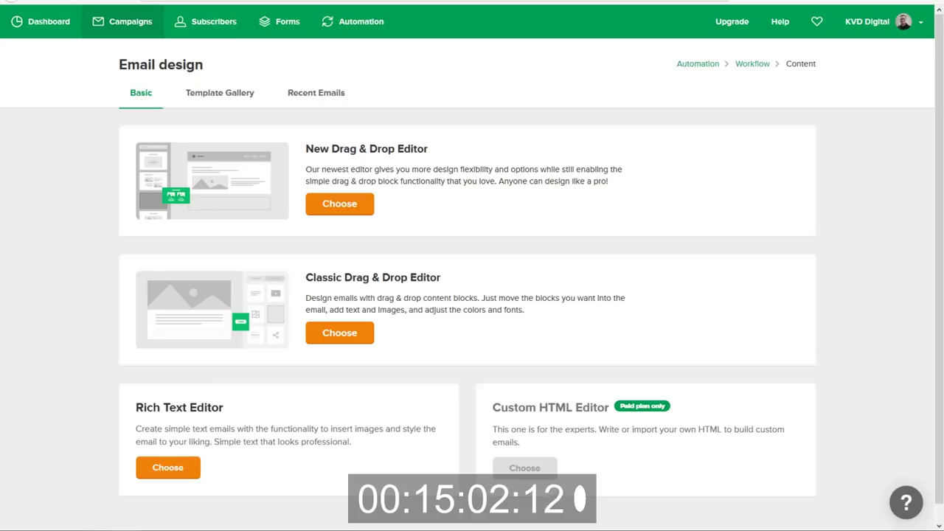
# Choose the rich text editor and paste the Welcome Email body over the placeholder text.
pyautogui.scroll(-1, 249, 257)
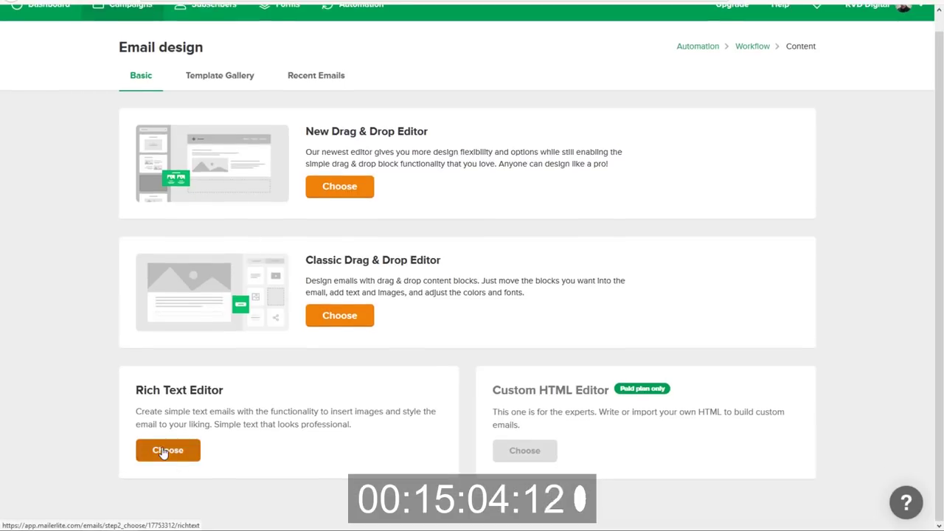
pyautogui.click(168, 450)
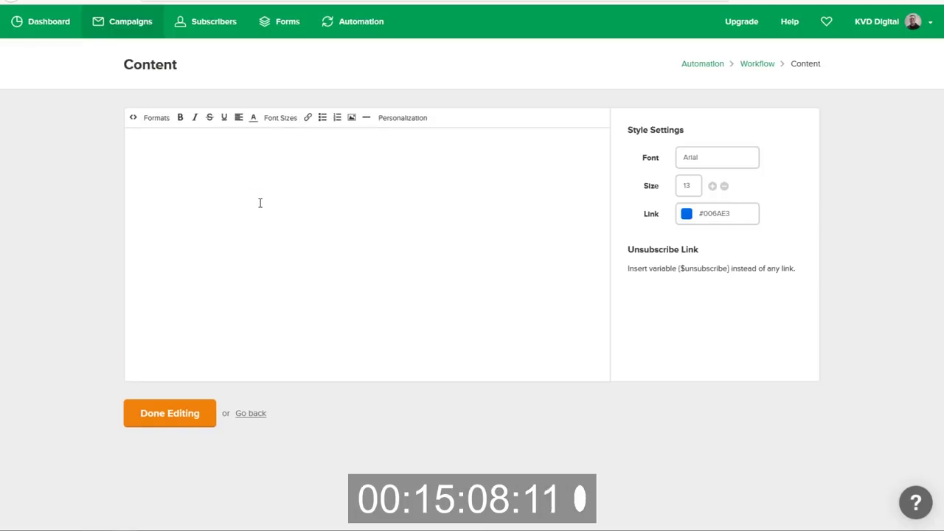
pyautogui.click(218, 141)
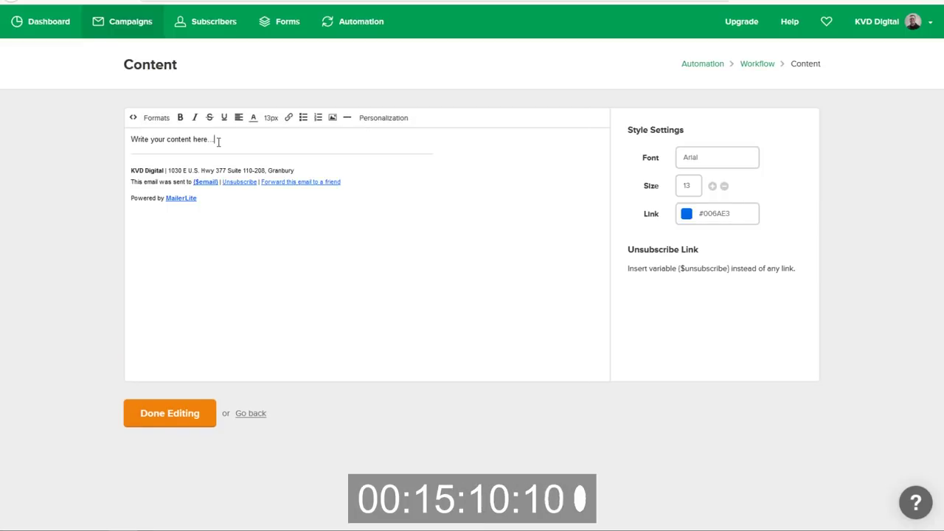
pyautogui.hotkey('ctrl', 'a')
pyautogui.hotkey('ctrl', 'v')
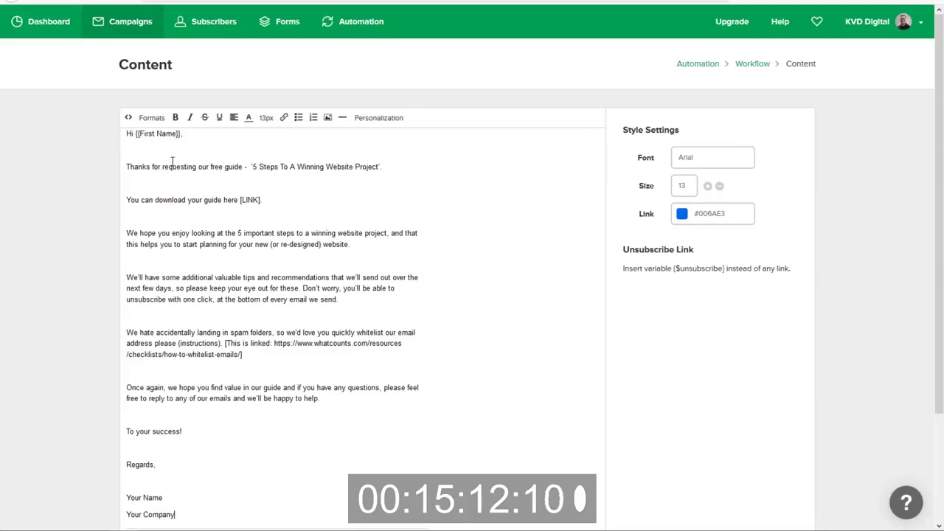
# Delete the blank lines between paragraphs and before 'Regards,' and 'Your Name' in the sign-off.
pyautogui.click(128, 200)
pyautogui.press('BackSpace')
pyautogui.click(127, 173)
pyautogui.press('BackSpace')
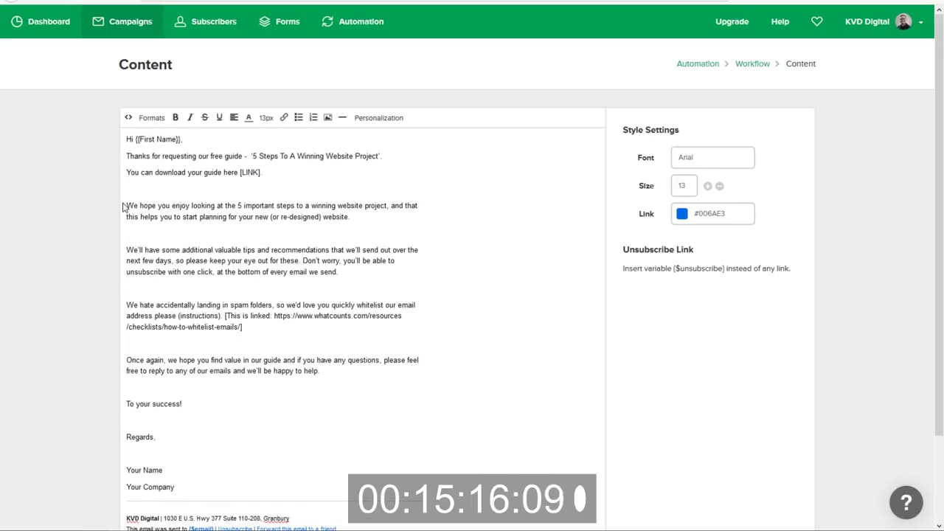
pyautogui.click(126, 206)
pyautogui.press('BackSpace')
pyautogui.click(127, 235)
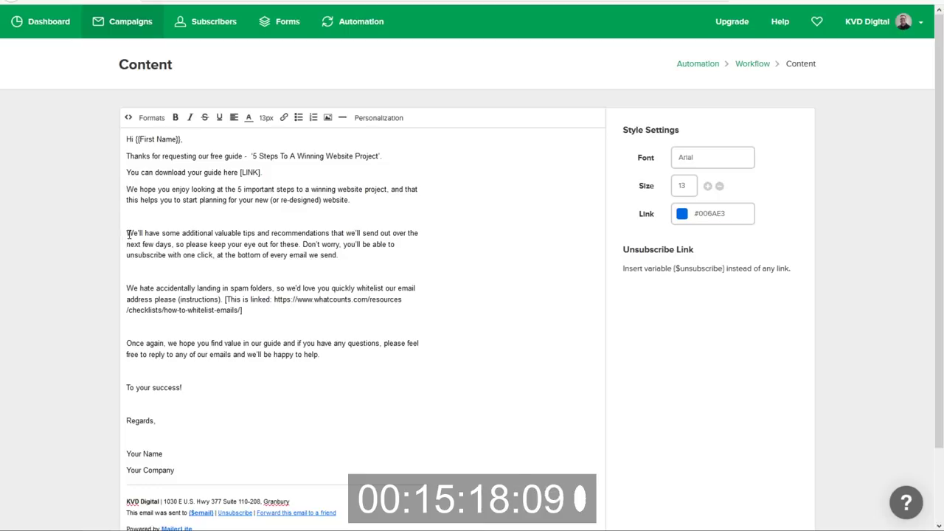
pyautogui.press('BackSpace')
pyautogui.click(129, 273)
pyautogui.press('BackSpace')
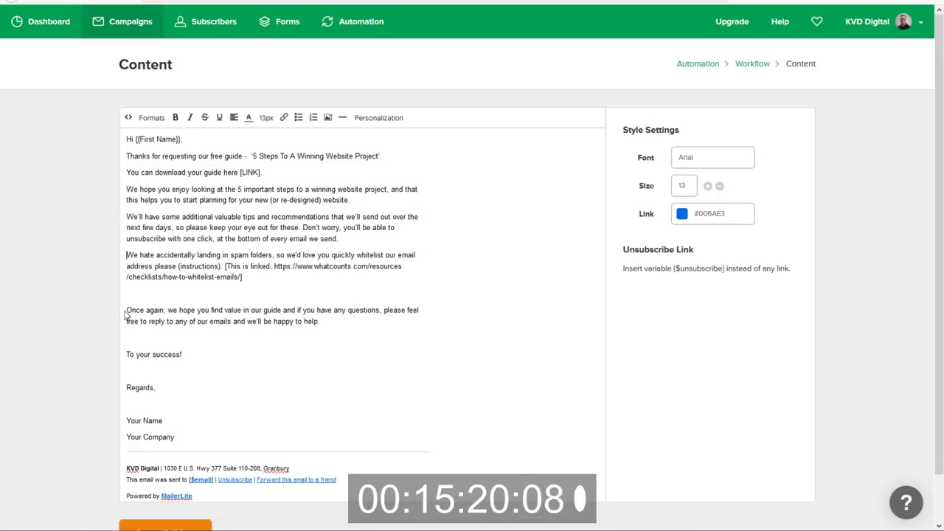
pyautogui.click(126, 310)
pyautogui.press('BackSpace')
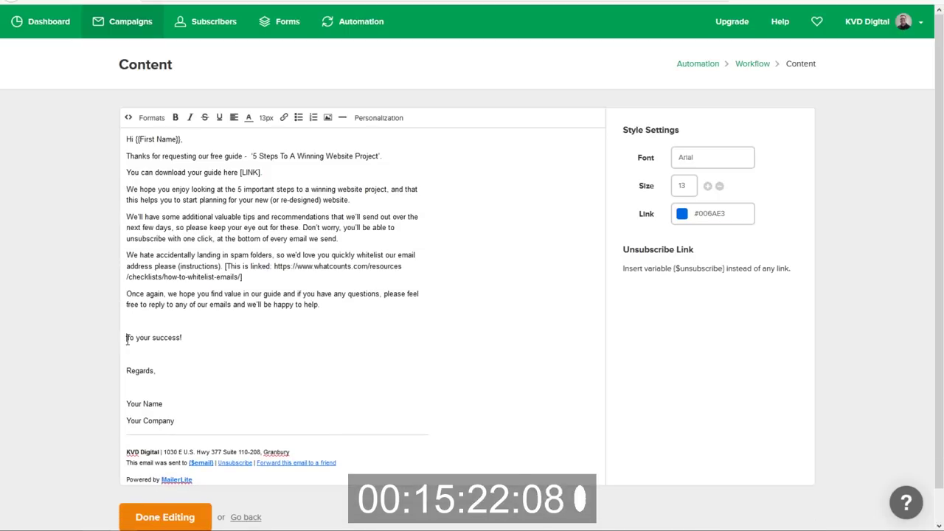
pyautogui.click(127, 340)
pyautogui.press('BackSpace')
pyautogui.press('BackSpace')
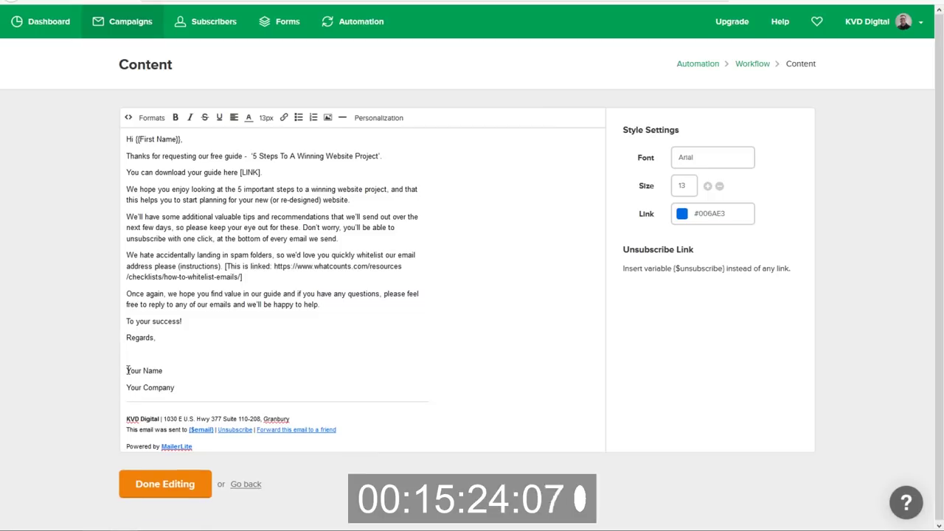
pyautogui.click(127, 371)
pyautogui.press('BackSpace')
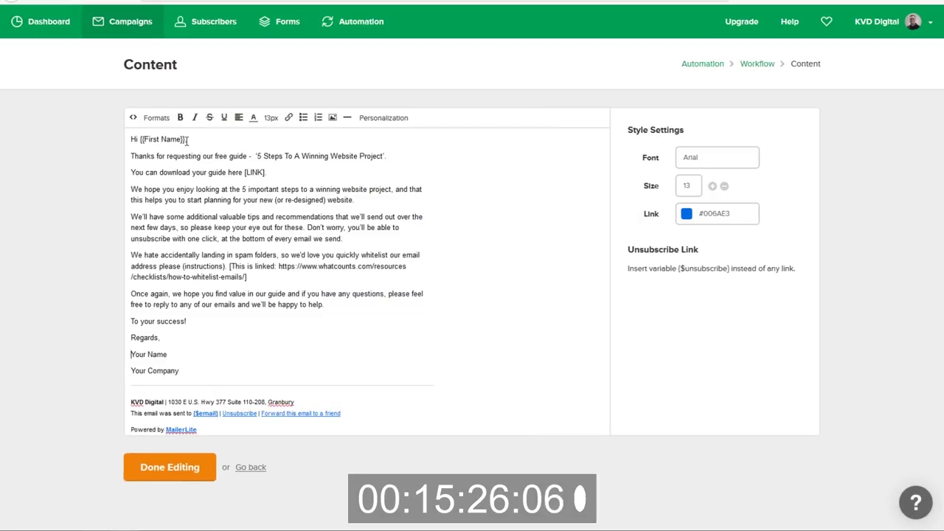
pyautogui.moveTo(185, 137); pyautogui.dragTo(138, 139)
# Replace {{First Name}} in the greeting with the Personalization Name tag, giving 'Hi {$name},'.
pyautogui.press('BackSpace')
pyautogui.write(',')
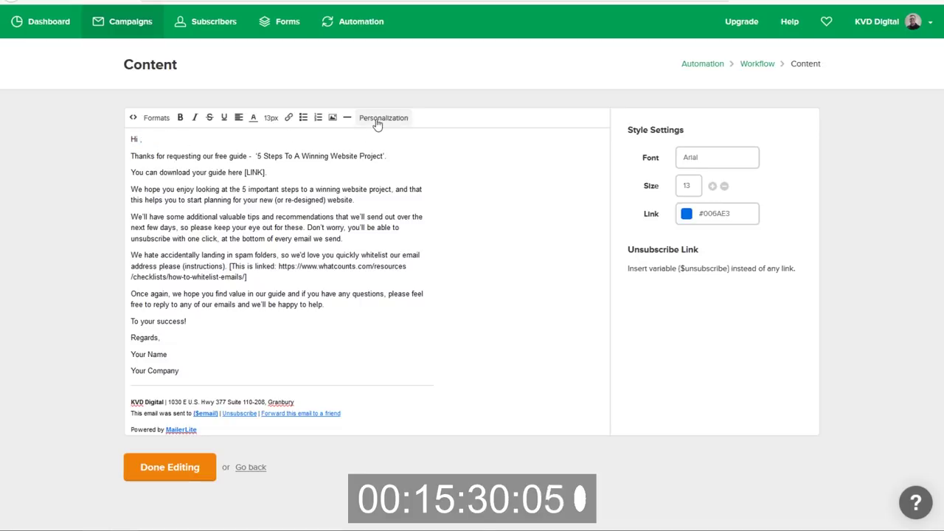
pyautogui.click(383, 118)
pyautogui.click(375, 154)
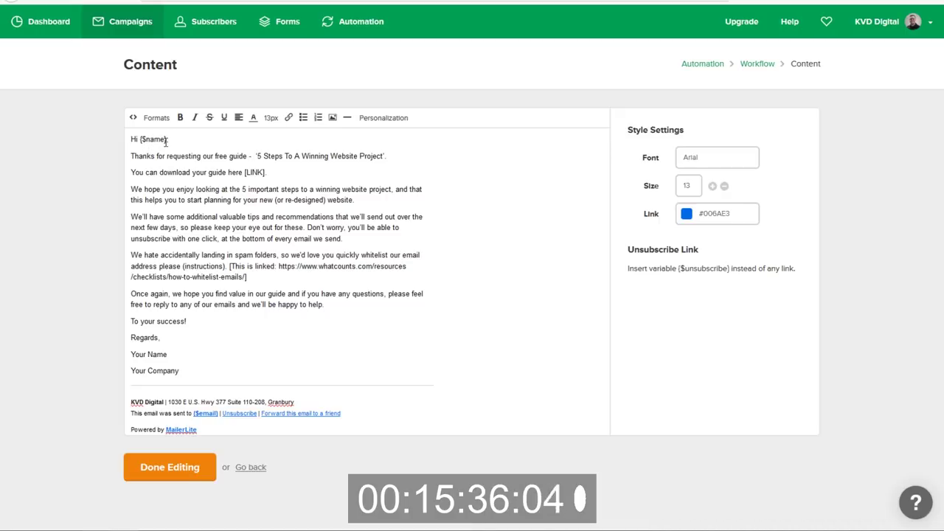
pyautogui.moveTo(166, 140); pyautogui.dragTo(151, 139)
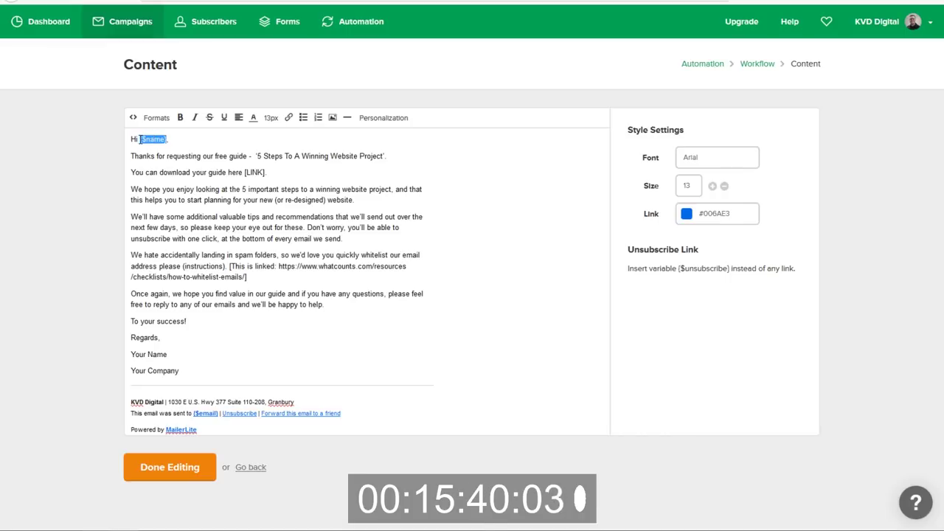
# Copy the {$name} tag, comparing it with the {{First Name}} placeholder in the doc's subject.
pyautogui.hotkey('ctrl', 'Tab')
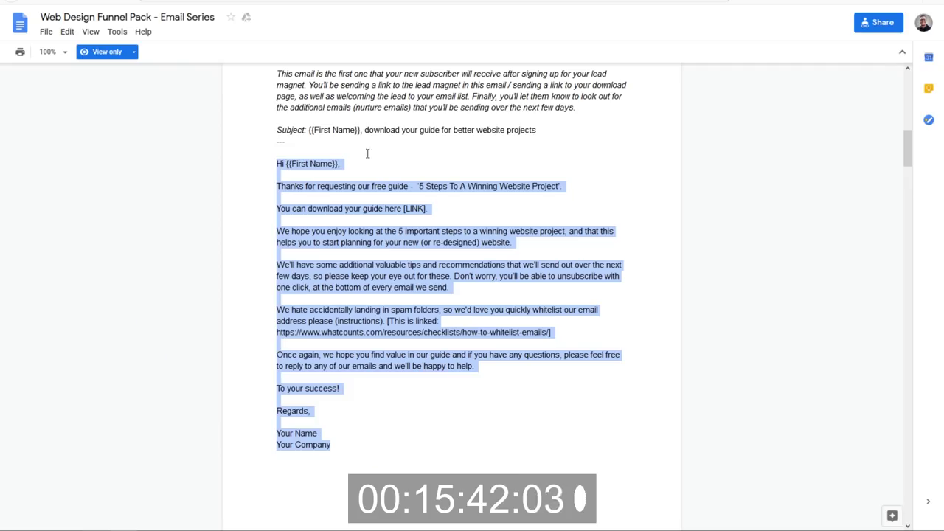
pyautogui.moveTo(361, 131); pyautogui.dragTo(310, 138)
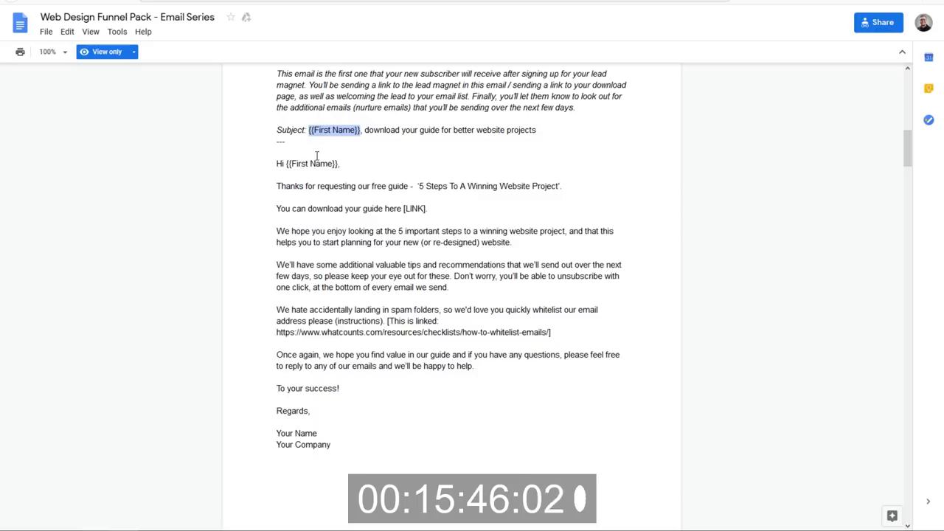
pyautogui.hotkey('alt', 'Tab')
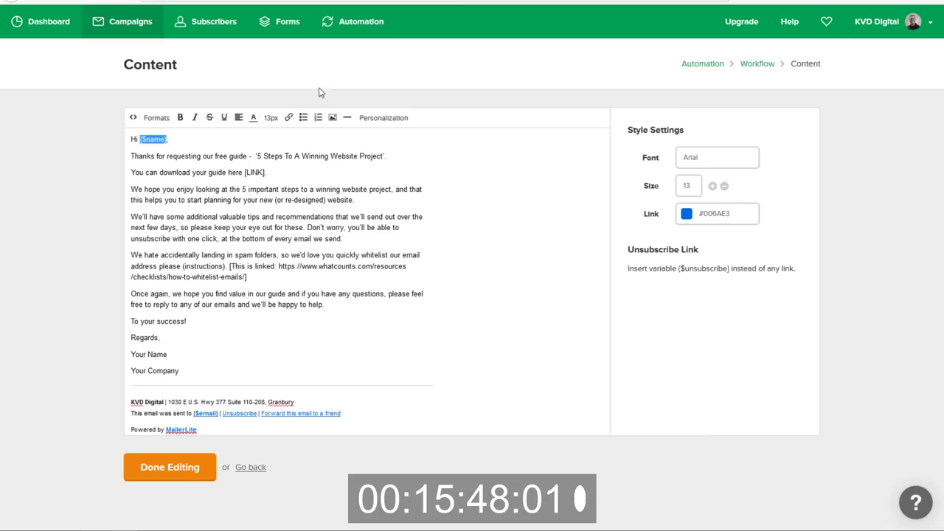
pyautogui.rightClick(158, 139)
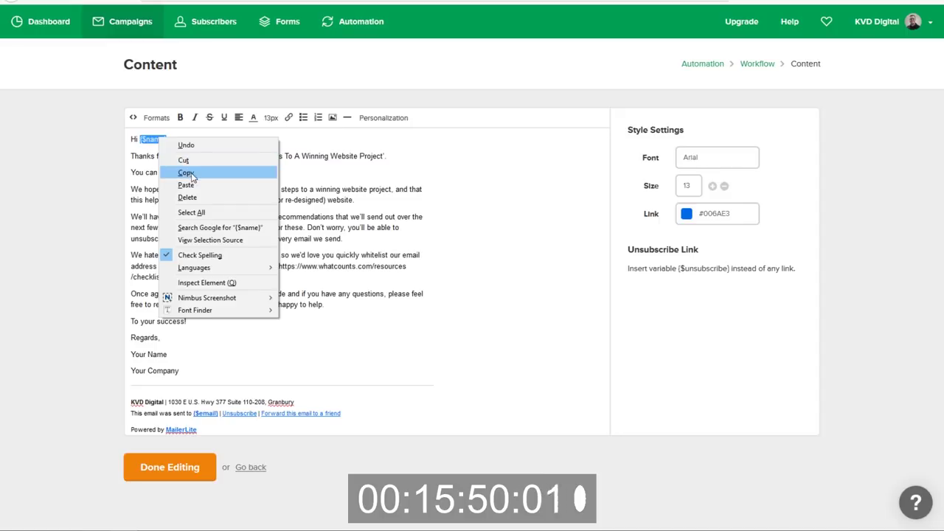
pyautogui.click(186, 173)
pyautogui.hotkey('alt', 'Tab')
pyautogui.click(347, 132)
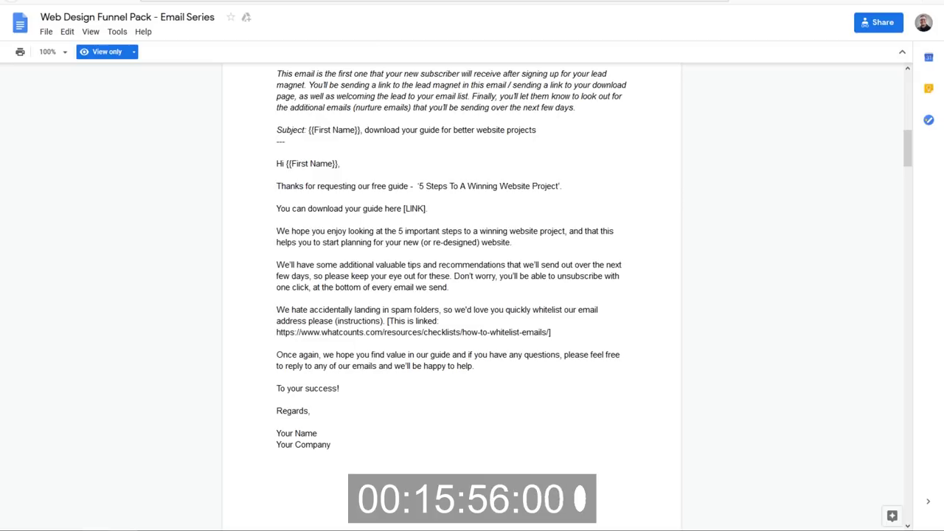
pyautogui.hotkey('alt', 'Tab')
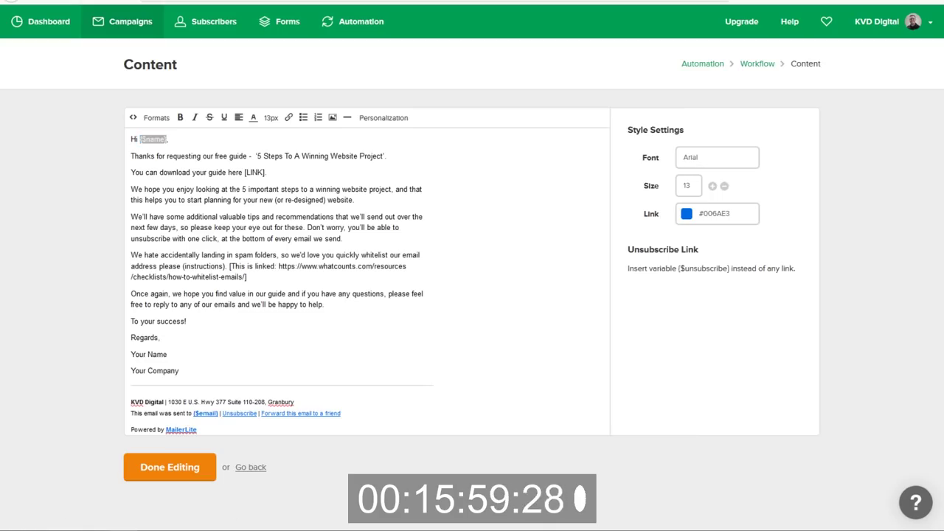
pyautogui.click(245, 509)
pyautogui.hotkey('alt', 'Tab')
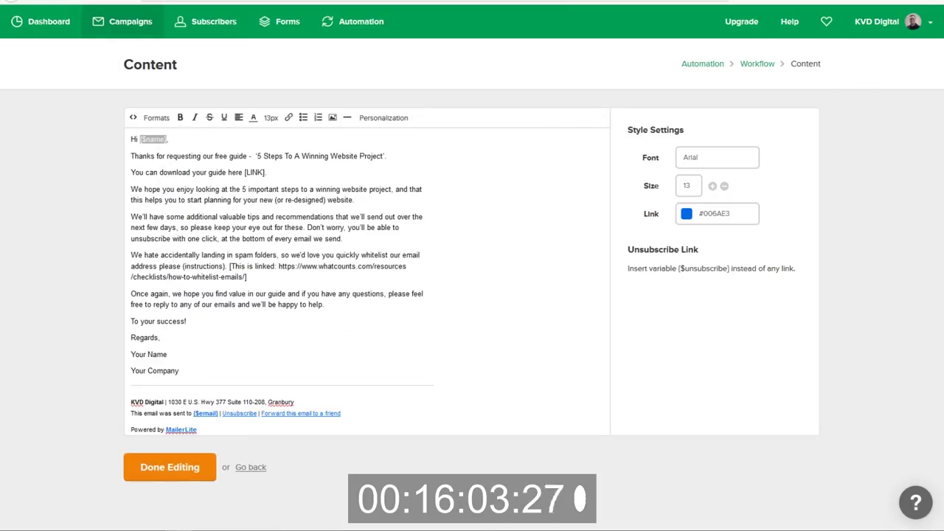
pyautogui.click(267, 155)
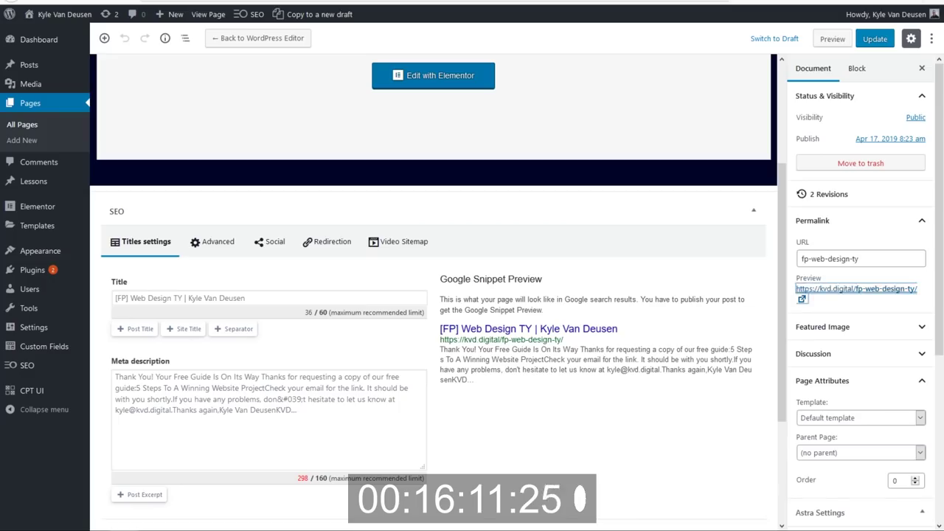
# Copy the 5 Steps to a Winning Website Project image's file URL from Media Library Attachment Details.
pyautogui.moveTo(35, 84)
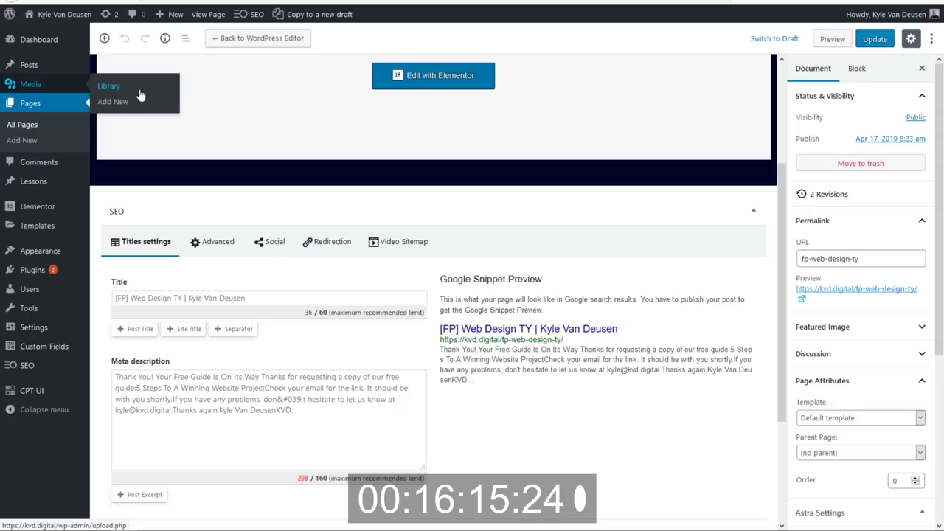
pyautogui.click(154, 94)
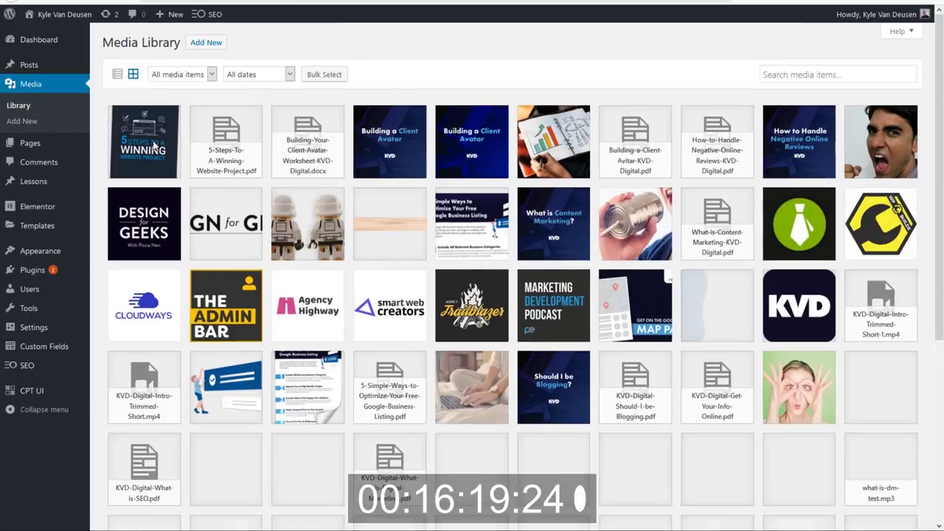
pyautogui.click(154, 147)
pyautogui.click(788, 139)
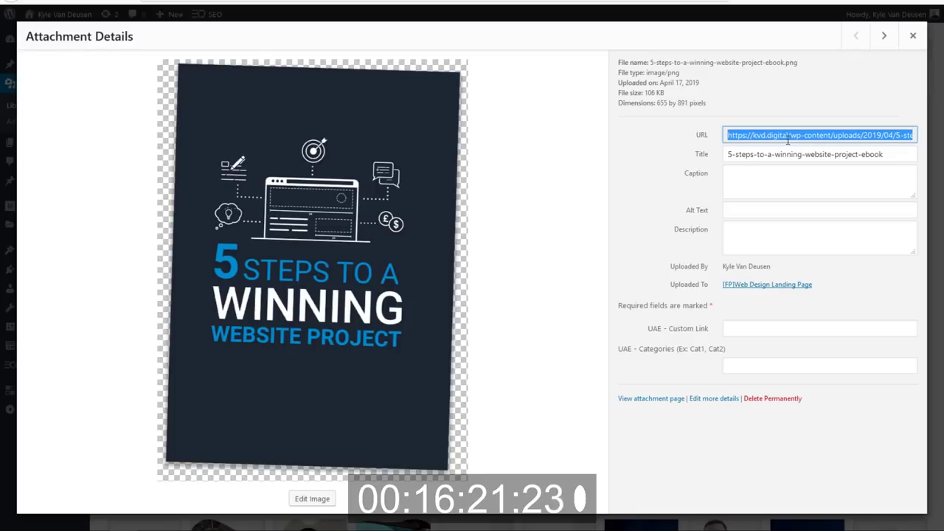
pyautogui.hotkey('ctrl', 'Tab')
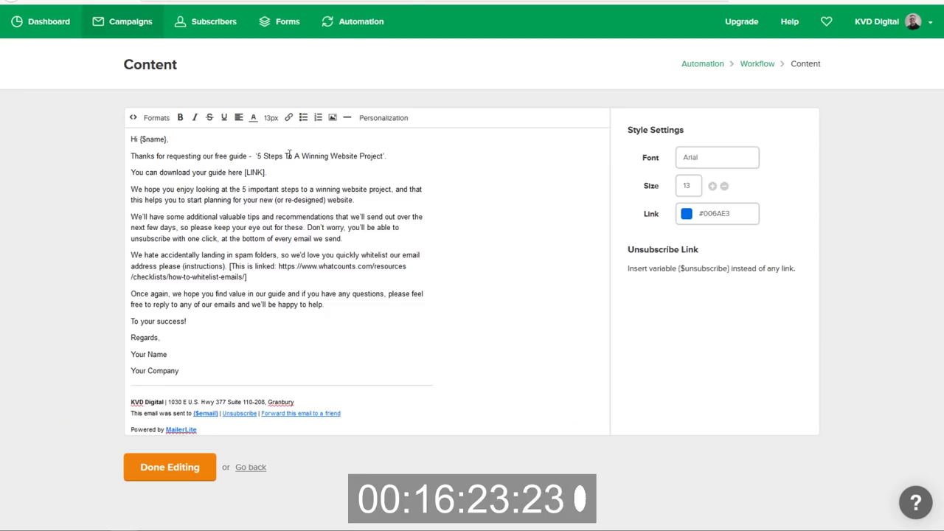
# Remove the [LINK] placeholder and link the word 'here' to the guide image URL.
pyautogui.moveTo(267, 172); pyautogui.dragTo(244, 172)
pyautogui.press('BackSpace')
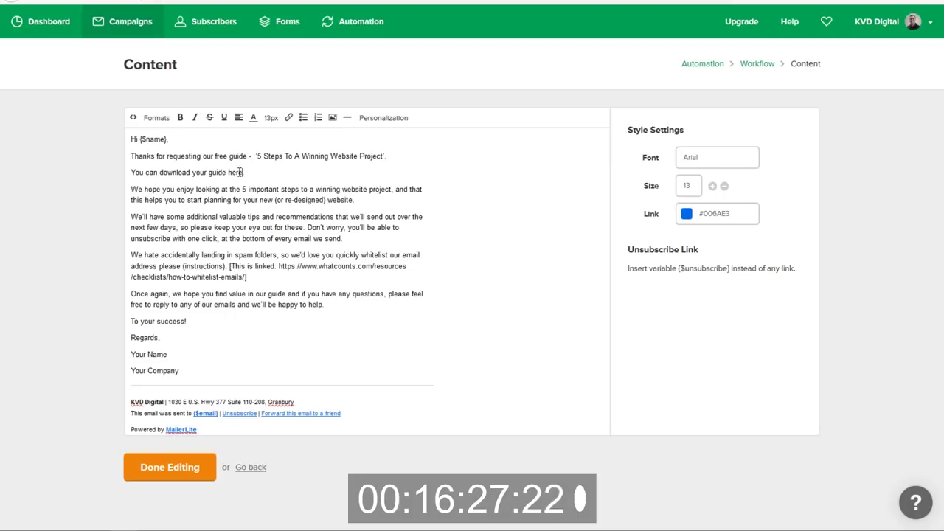
pyautogui.moveTo(243, 171); pyautogui.dragTo(228, 173)
pyautogui.click(288, 119)
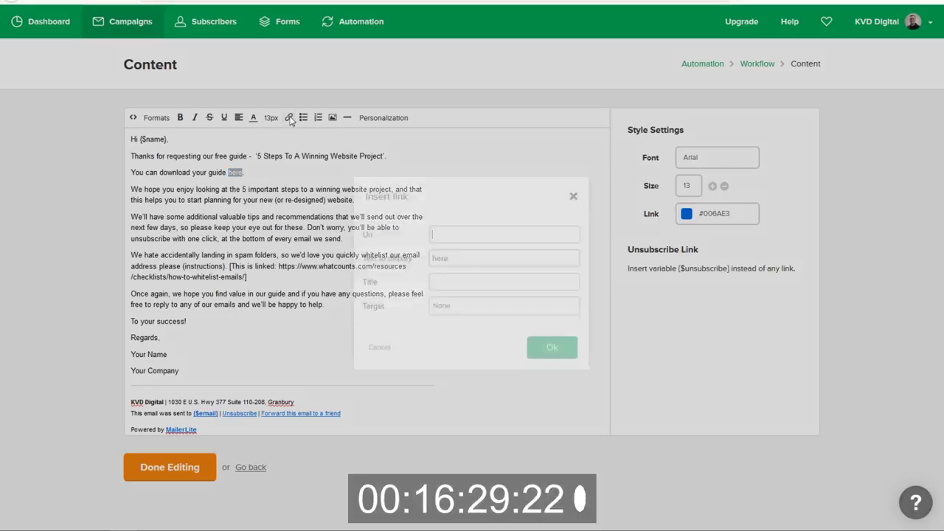
pyautogui.hotkey('ctrl', 'v')
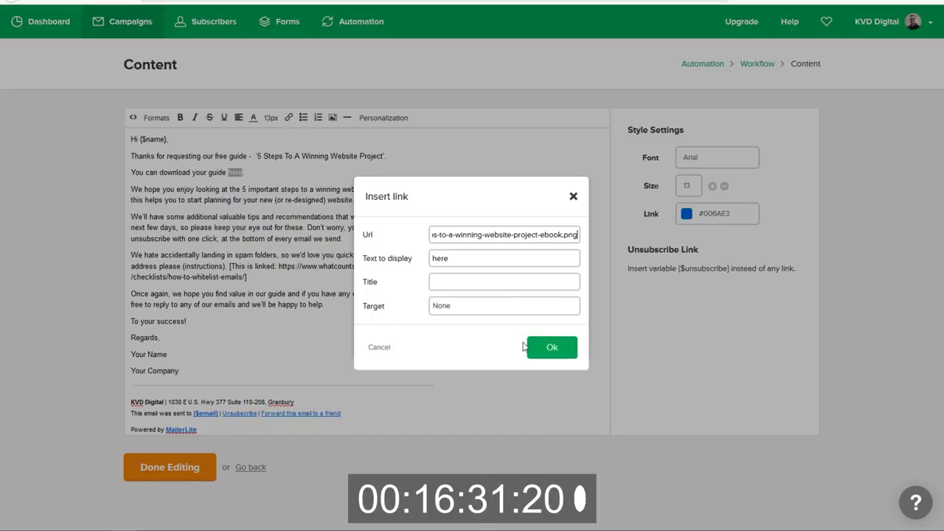
pyautogui.click(546, 348)
# Link 'instructions' to the whitelist URL and delete the bracketed link note.
pyautogui.click(382, 280)
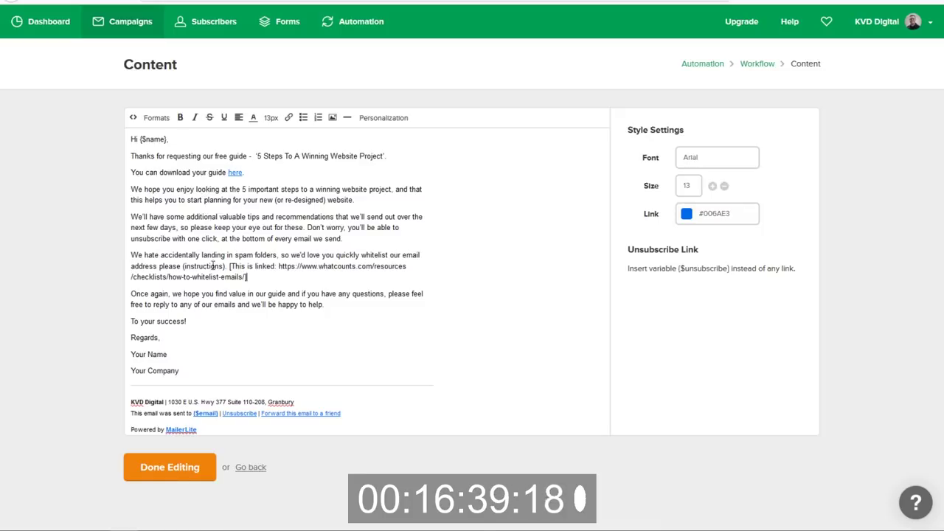
pyautogui.write(']')
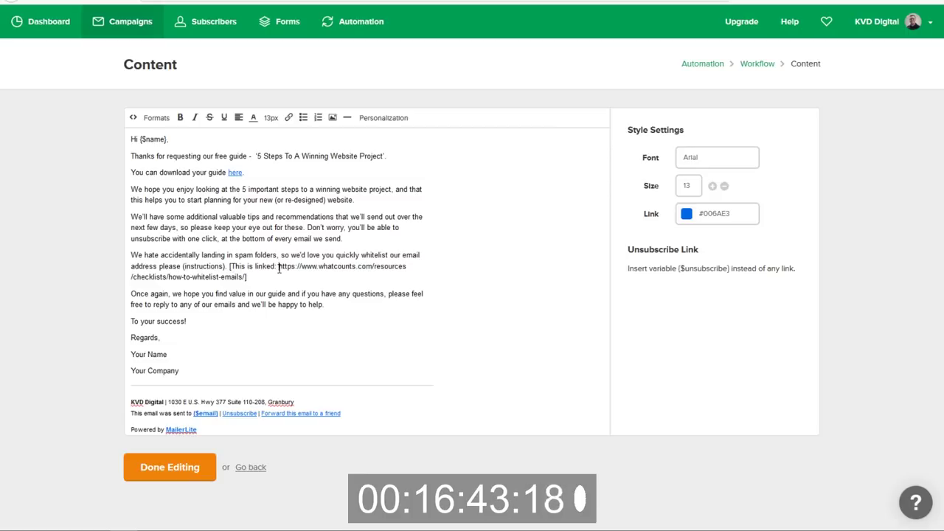
pyautogui.moveTo(279, 269); pyautogui.dragTo(253, 279)
pyautogui.hotkey('ctrl', 'c')
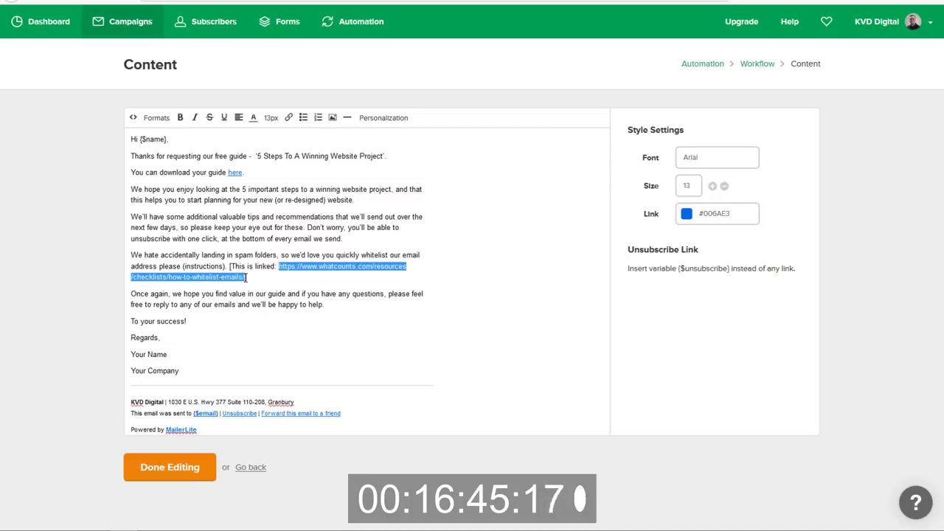
pyautogui.moveTo(225, 266); pyautogui.dragTo(184, 266)
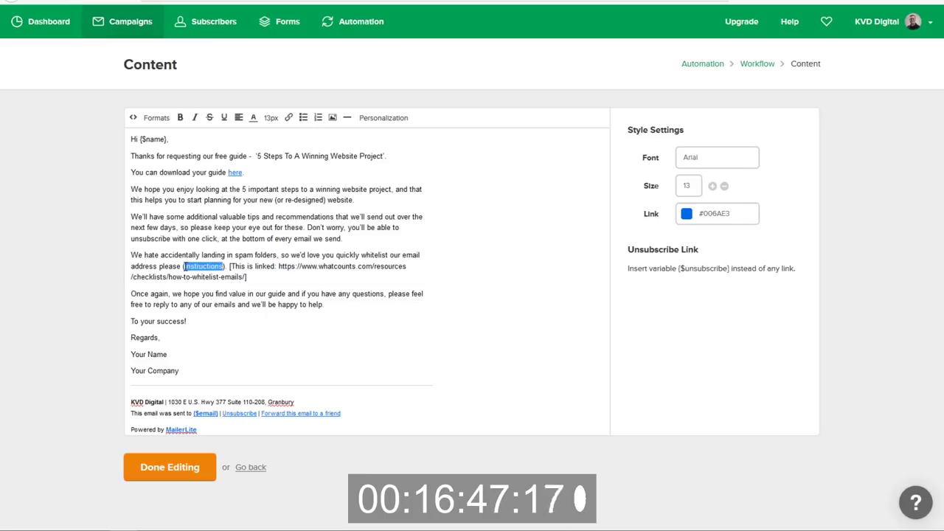
pyautogui.click(288, 117)
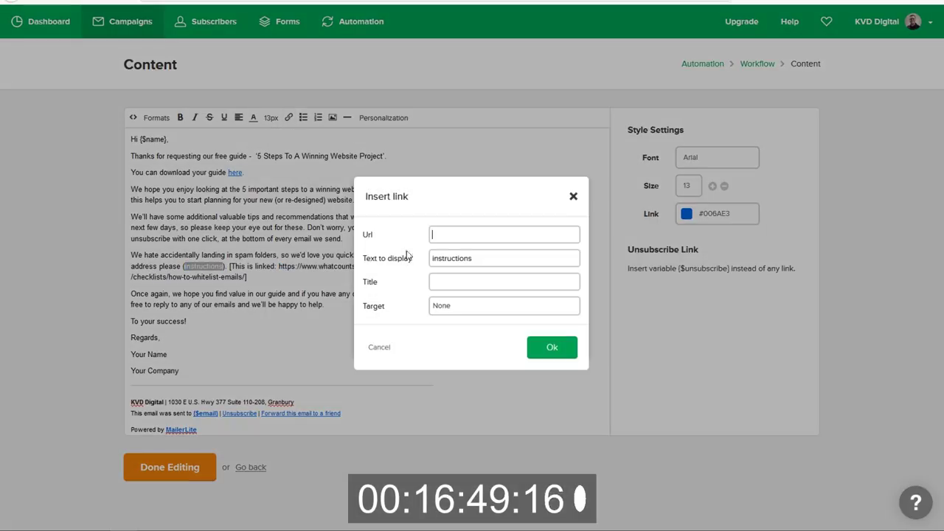
pyautogui.hotkey('ctrl', 'v')
pyautogui.click(552, 348)
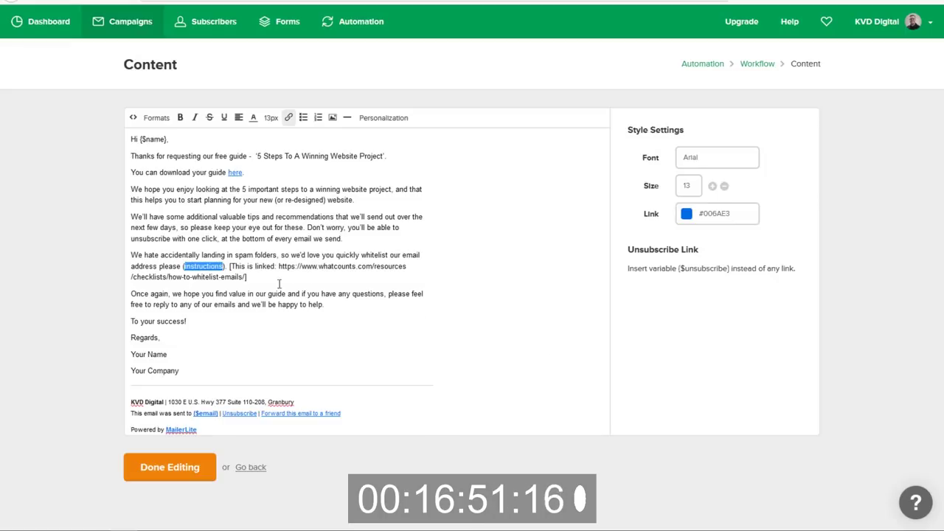
pyautogui.moveTo(284, 282); pyautogui.dragTo(224, 266)
pyautogui.press('BackSpace')
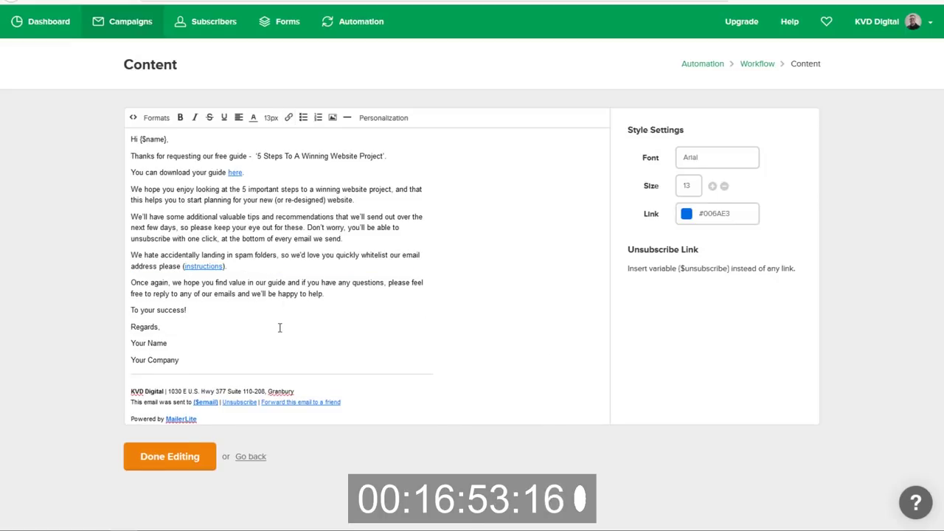
# Replace the signature placeholders with the sender's name and 'KVD Digital', then finish editing.
pyautogui.moveTo(167, 344); pyautogui.dragTo(118, 348)
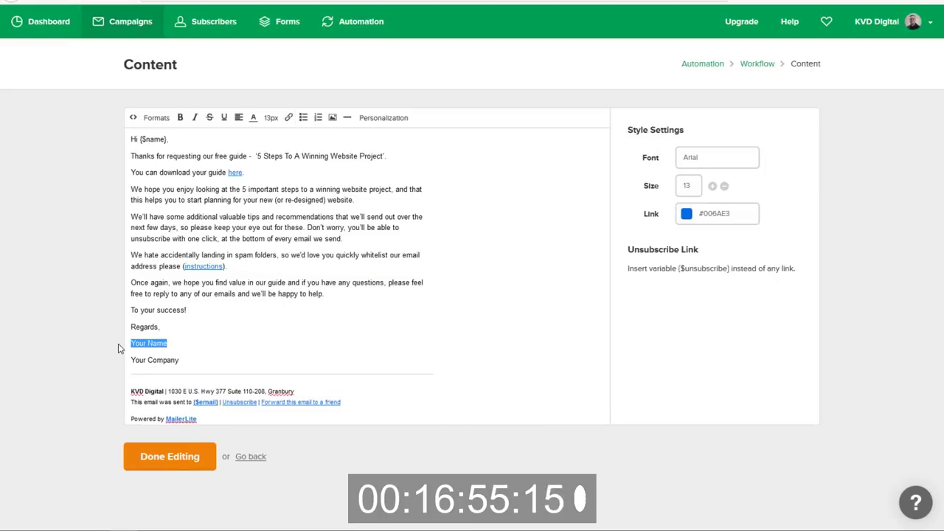
pyautogui.write('Kyle Van Deusen')
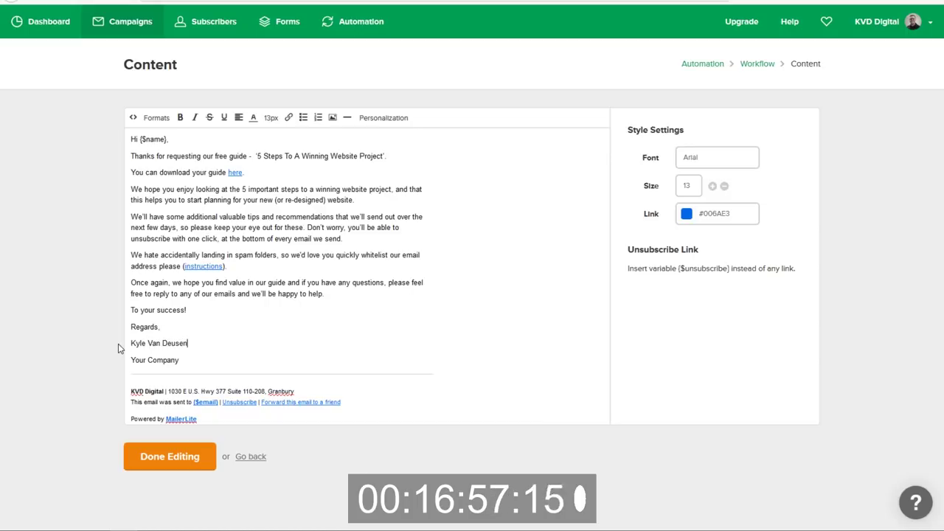
pyautogui.moveTo(231, 362); pyautogui.dragTo(98, 363)
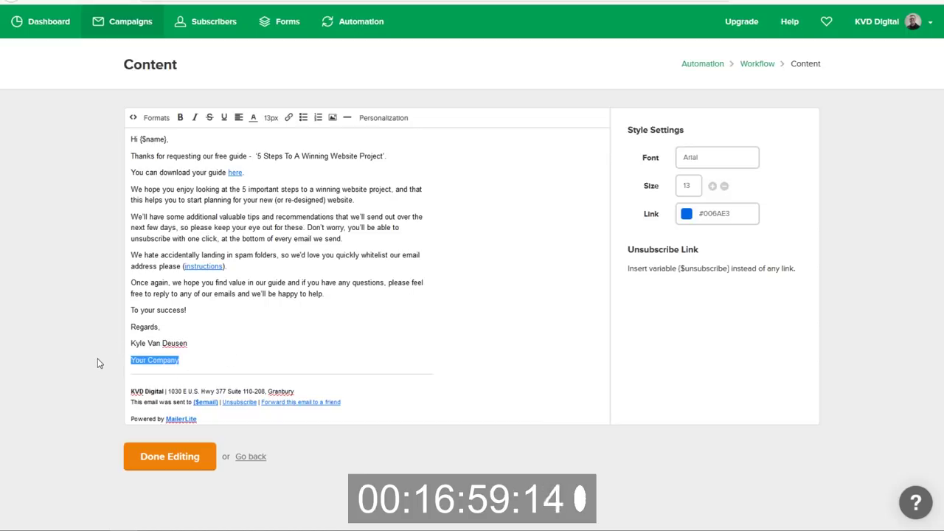
pyautogui.write('KVD Digital')
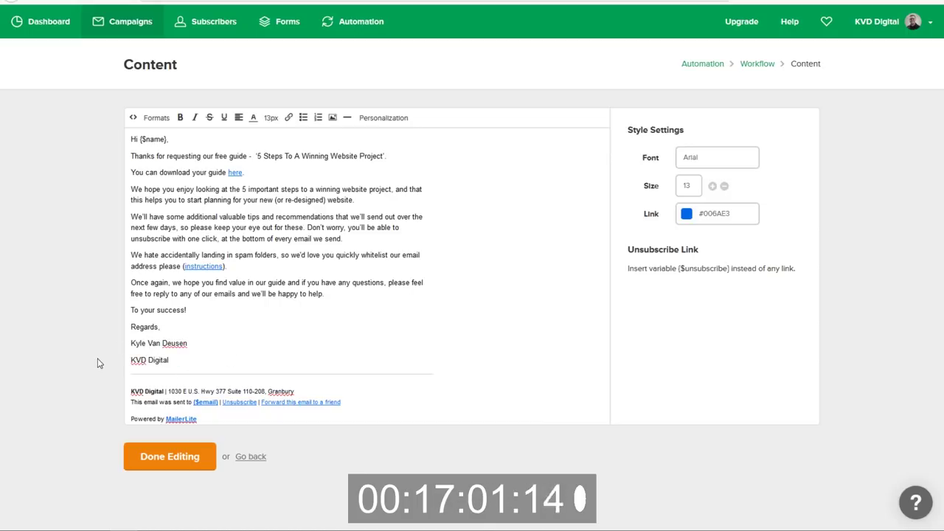
pyautogui.click(185, 463)
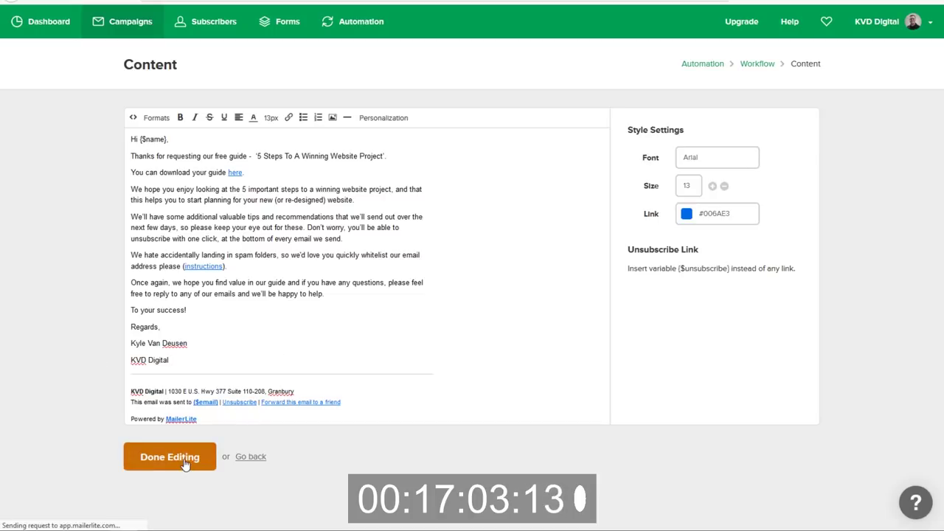
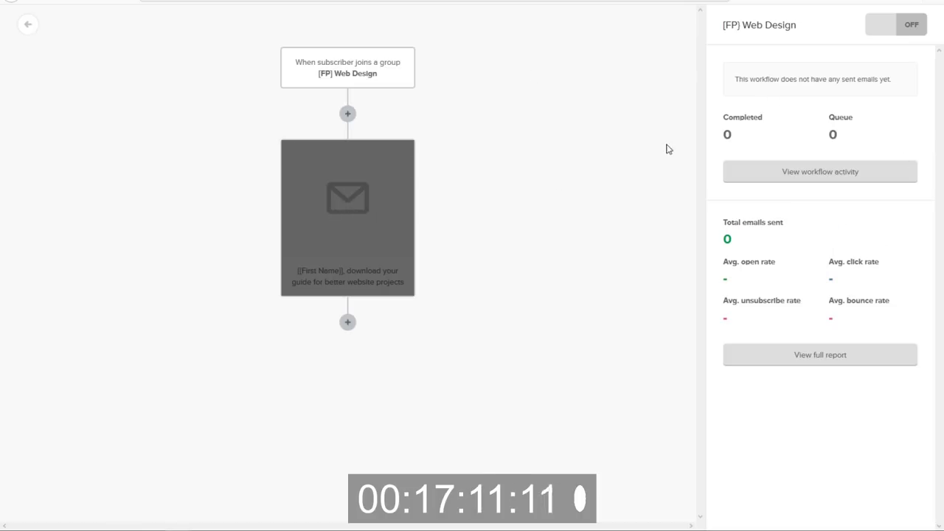
# Change the welcome email subject to start with {$name} in place of {{First Name}}.
pyautogui.click(364, 186)
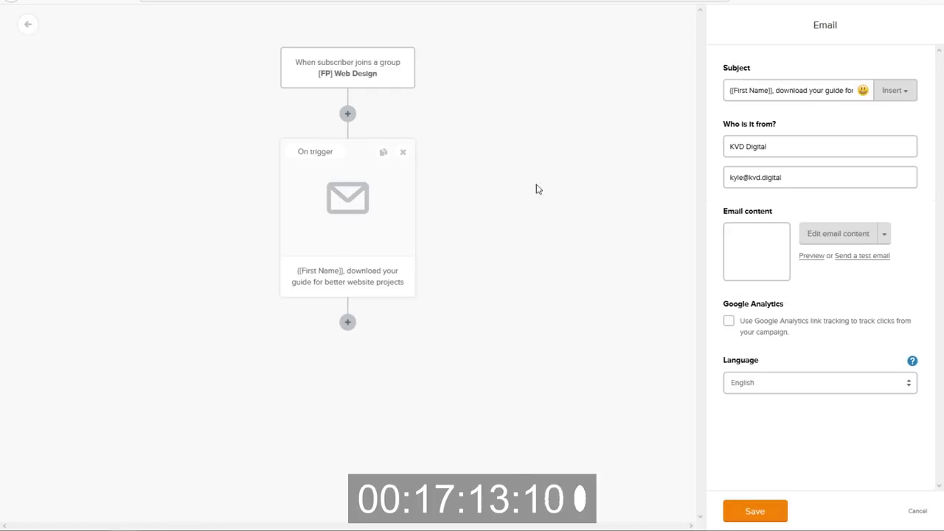
pyautogui.moveTo(773, 90); pyautogui.dragTo(630, 90)
pyautogui.write('{$name}')
pyautogui.press('BackSpace')
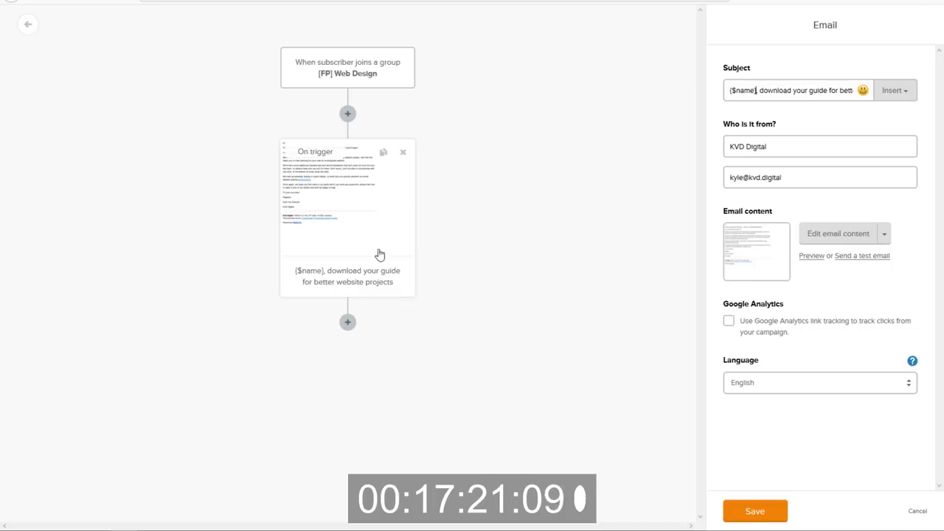
# Add a 1-day wait after the welcome email, followed by a new email step.
pyautogui.click(348, 322)
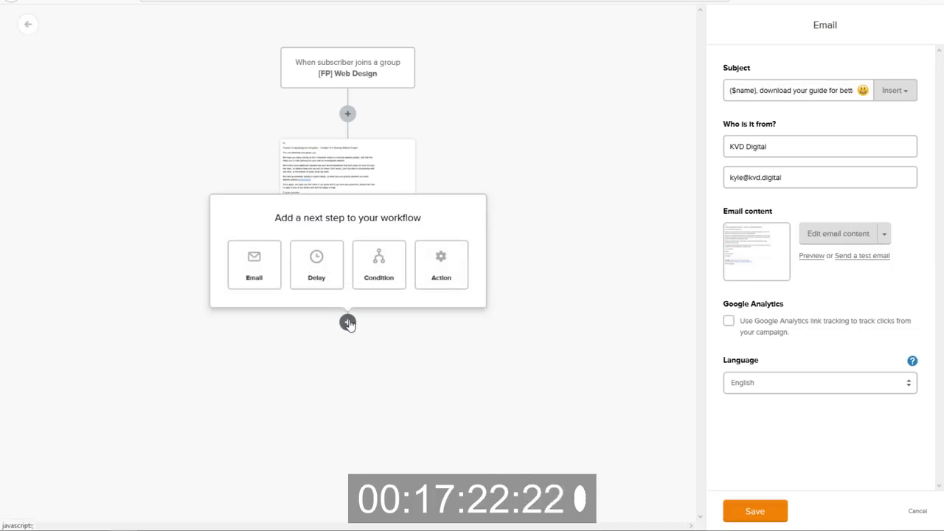
pyautogui.click(325, 281)
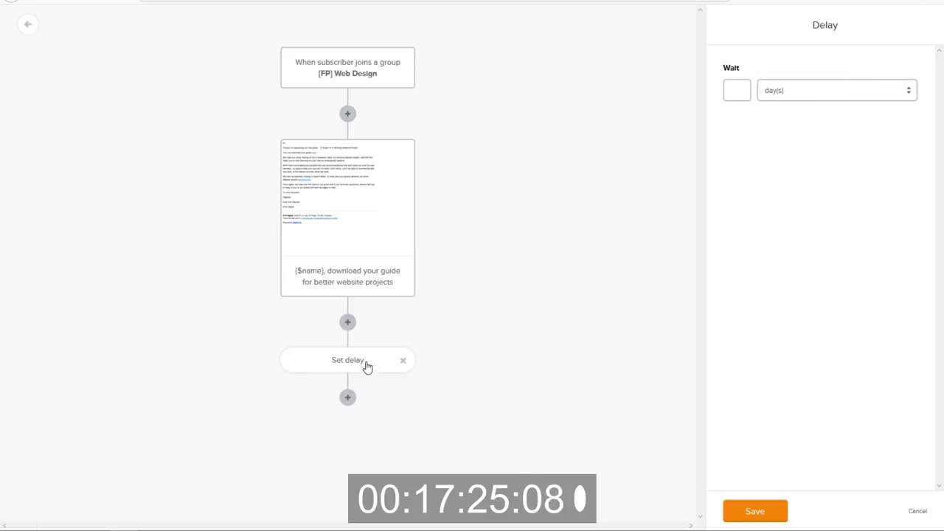
pyautogui.click(742, 88)
pyautogui.write('1')
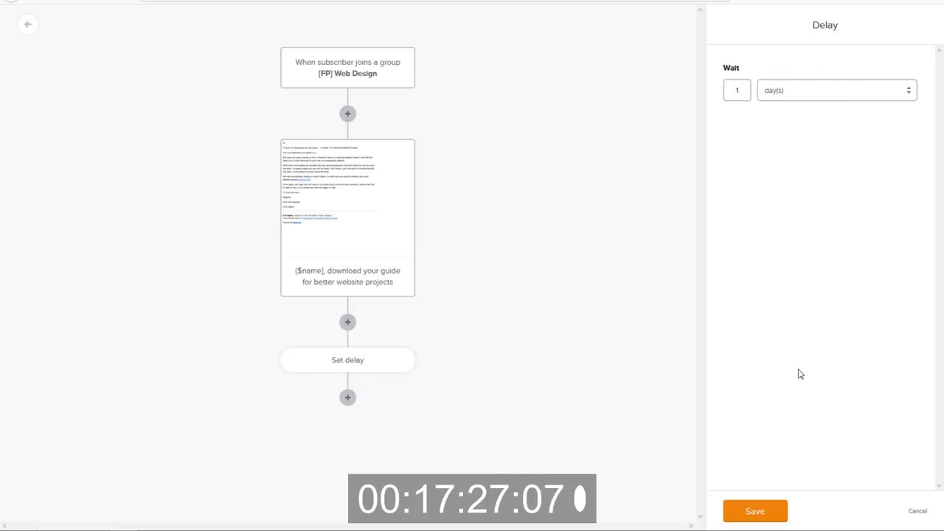
pyautogui.click(750, 516)
pyautogui.click(348, 398)
pyautogui.click(261, 355)
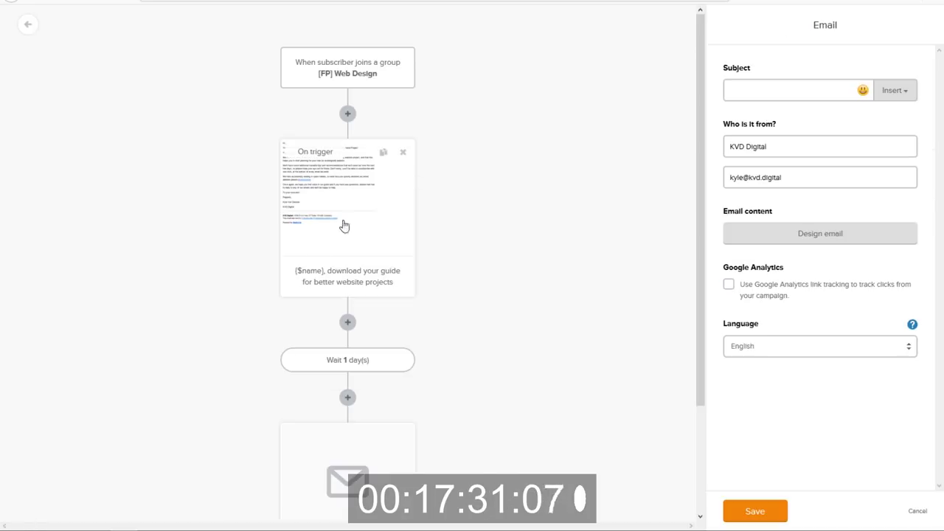
# Copy the Nurture Email 1 subject from Google Docs into the new email's subject.
pyautogui.hotkey('alt', 'Tab')
pyautogui.scroll(-6, 490, 249)
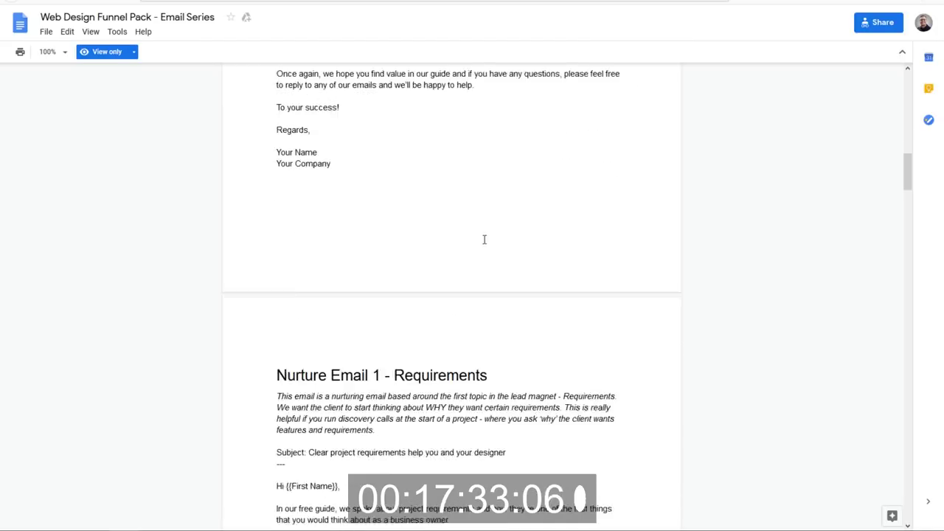
pyautogui.moveTo(515, 275); pyautogui.dragTo(315, 273)
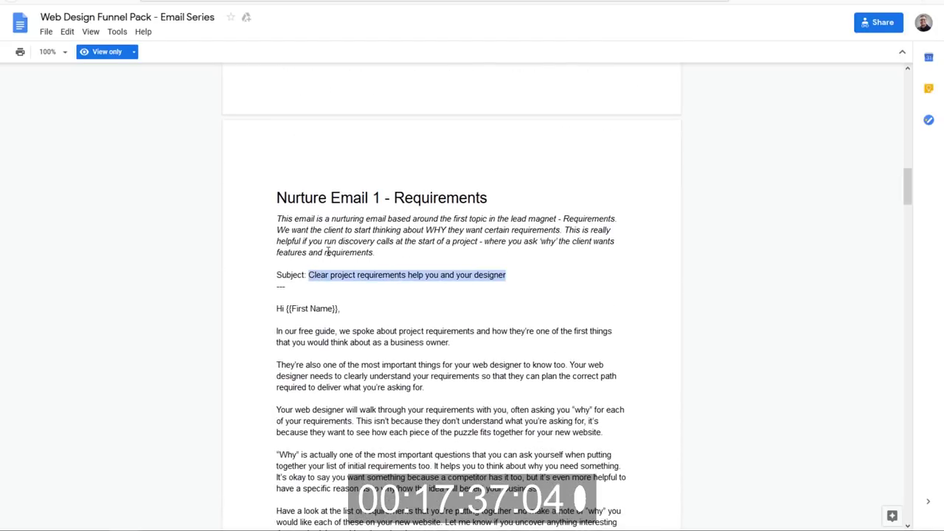
pyautogui.hotkey('alt', 'Tab')
pyautogui.click(776, 90)
pyautogui.hotkey('ctrl', 'v')
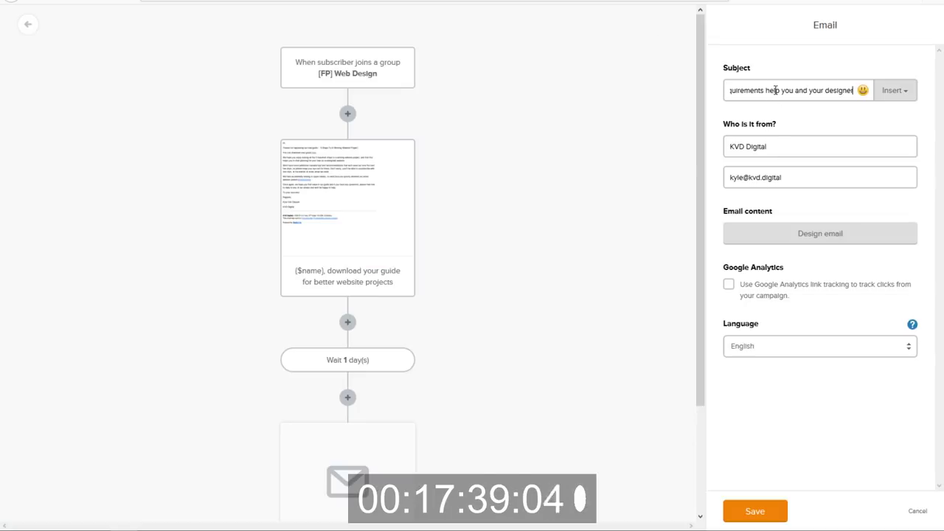
# Open the email's design page and copy the Nurture Email 1 body from Google Docs.
pyautogui.click(800, 245)
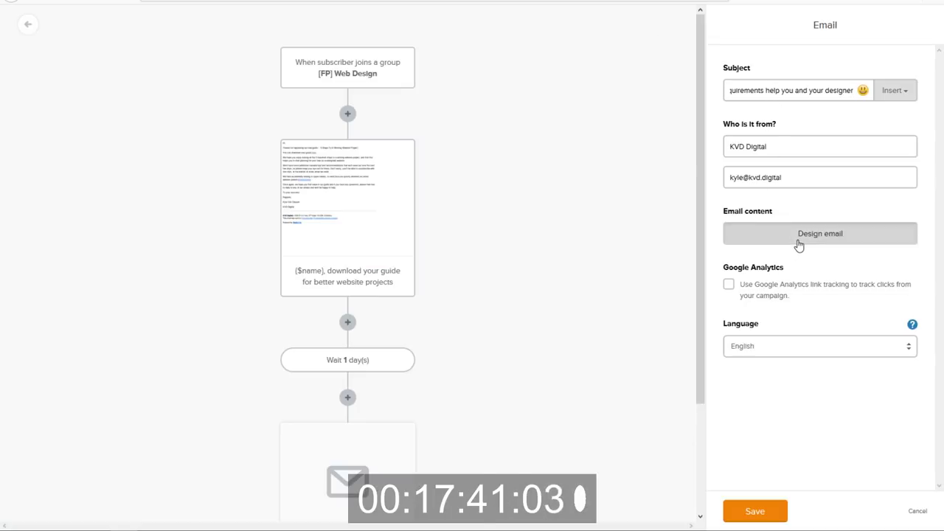
pyautogui.hotkey('alt', 'Tab')
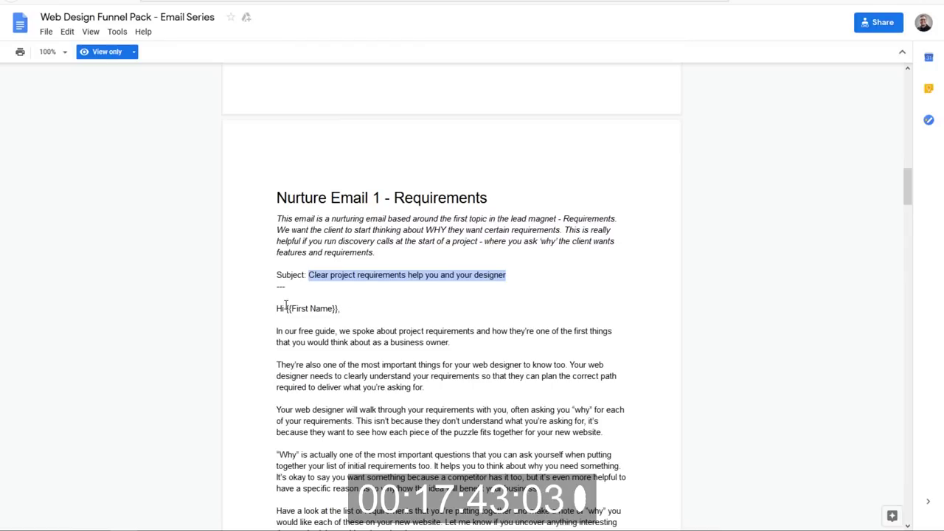
pyautogui.moveTo(278, 308); pyautogui.dragTo(349, 419)
pyautogui.hotkey('ctrl', 'c')
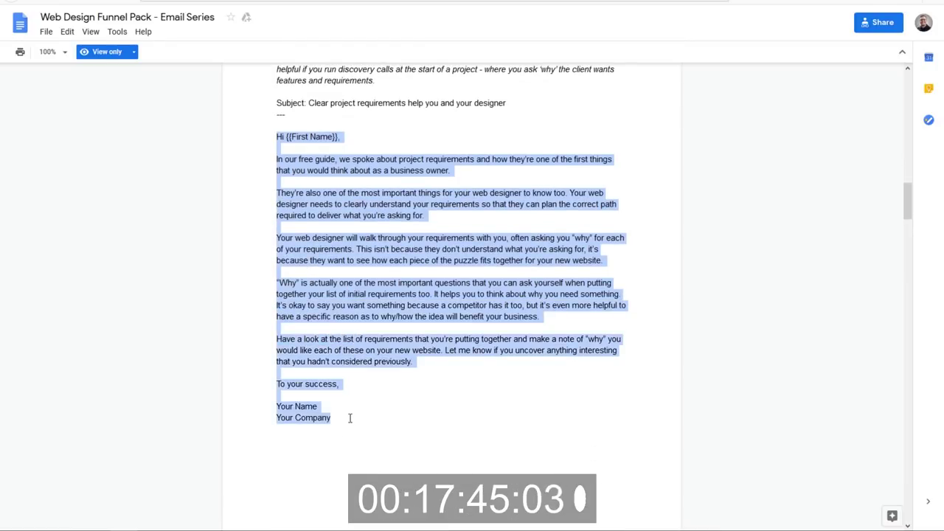
pyautogui.hotkey('alt', 'Tab')
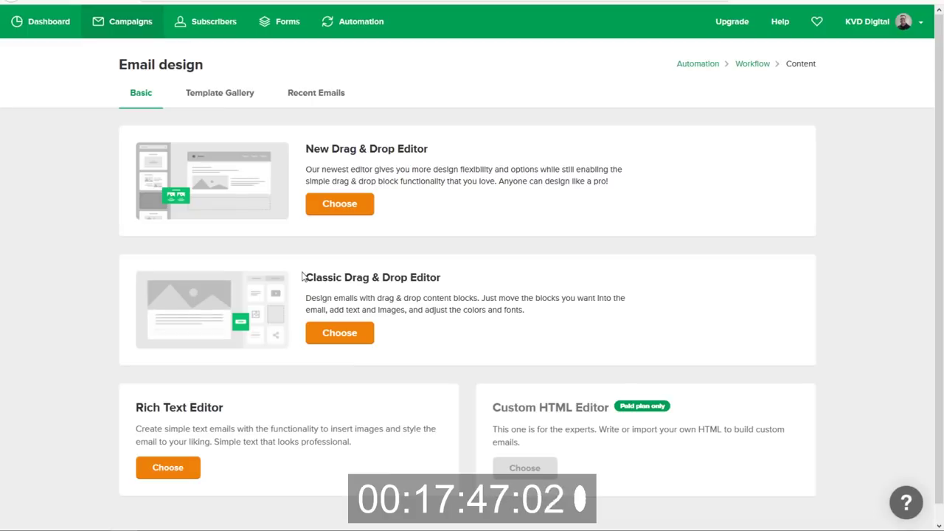
# Paste the Requirements body into a Rich Text Editor email, greeting 'Hi {$name}'.
pyautogui.click(167, 467)
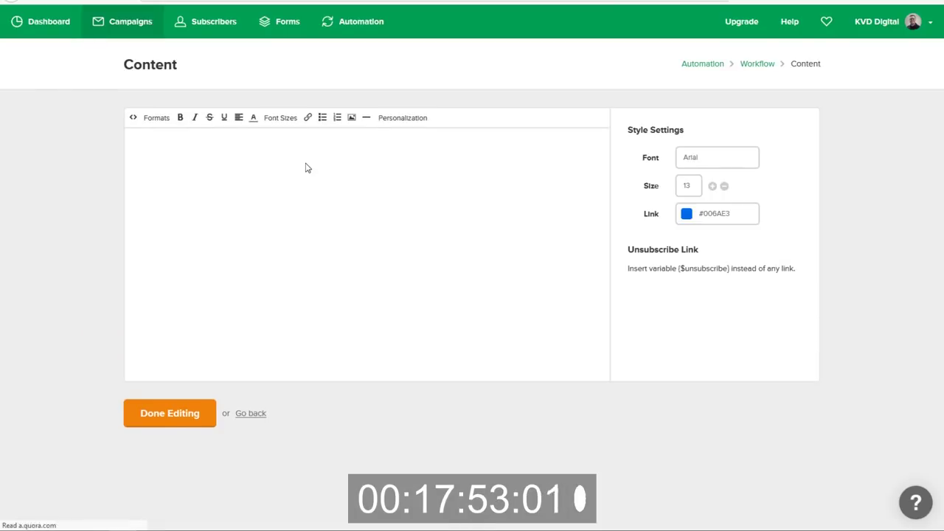
pyautogui.moveTo(225, 141); pyautogui.dragTo(2, 140)
pyautogui.hotkey('ctrl', 'v')
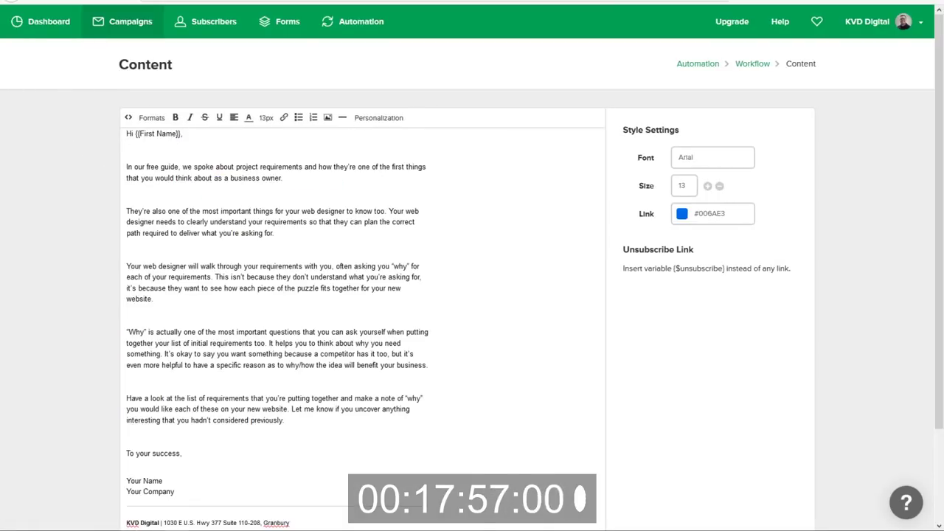
pyautogui.moveTo(182, 134); pyautogui.dragTo(138, 134)
pyautogui.write('{$name}')
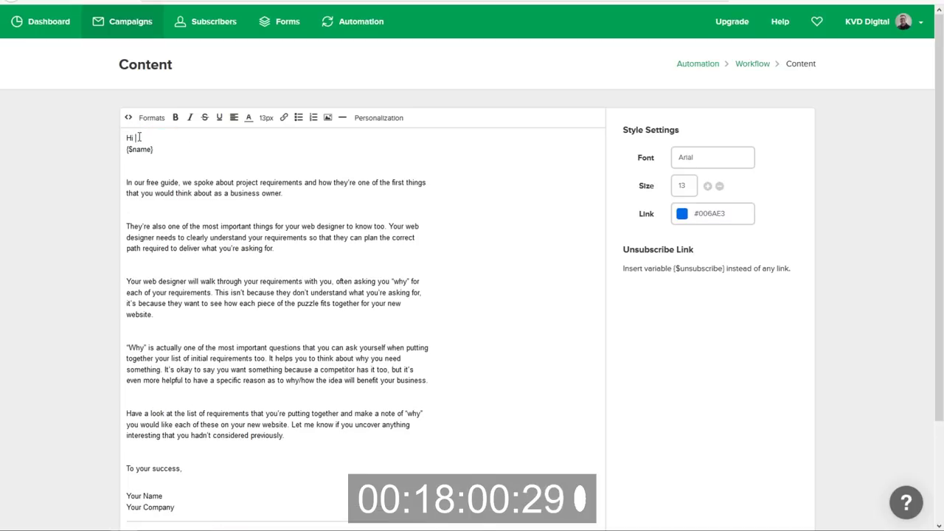
pyautogui.press('Delete')
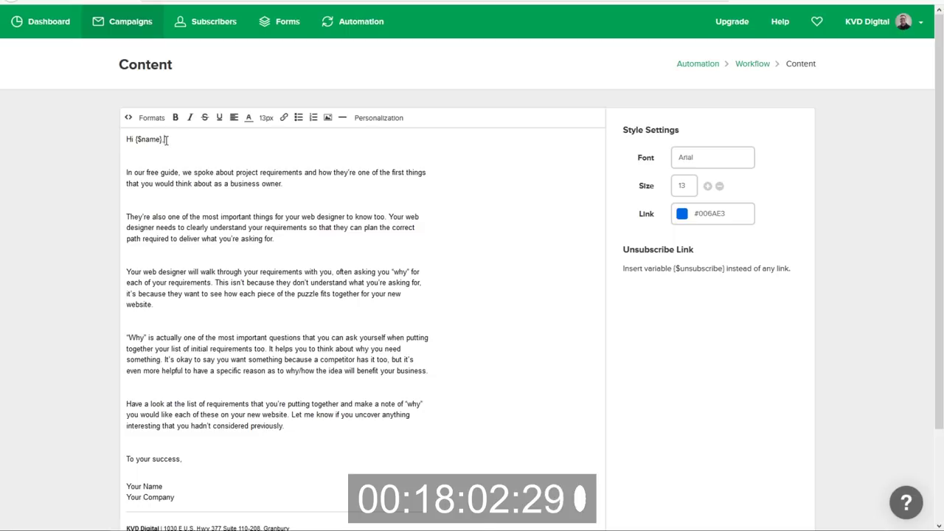
# Remove the blank lines between the email's paragraphs, keeping Your Name on its own line.
pyautogui.click(137, 155)
pyautogui.press('BackSpace')
pyautogui.click(140, 184)
pyautogui.press('BackSpace')
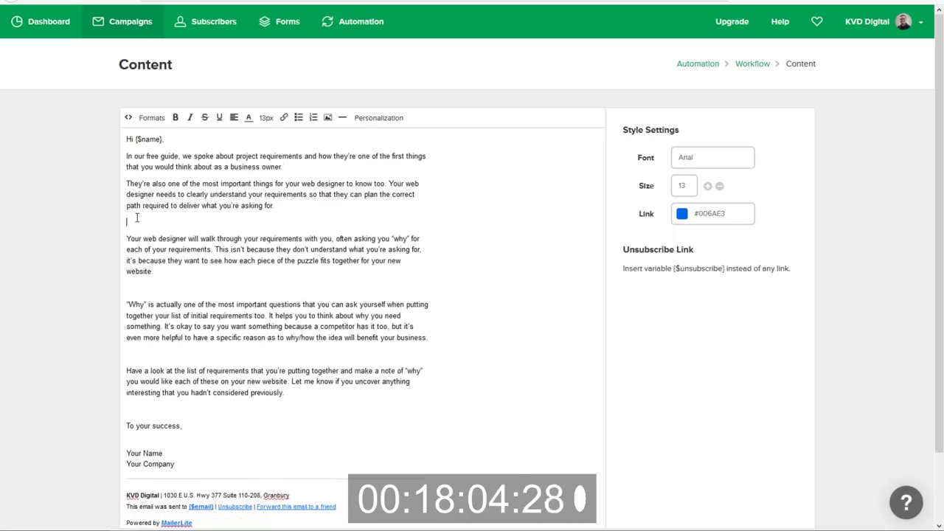
pyautogui.press('BackSpace')
pyautogui.click(133, 271)
pyautogui.press('BackSpace')
pyautogui.click(133, 317)
pyautogui.press('BackSpace')
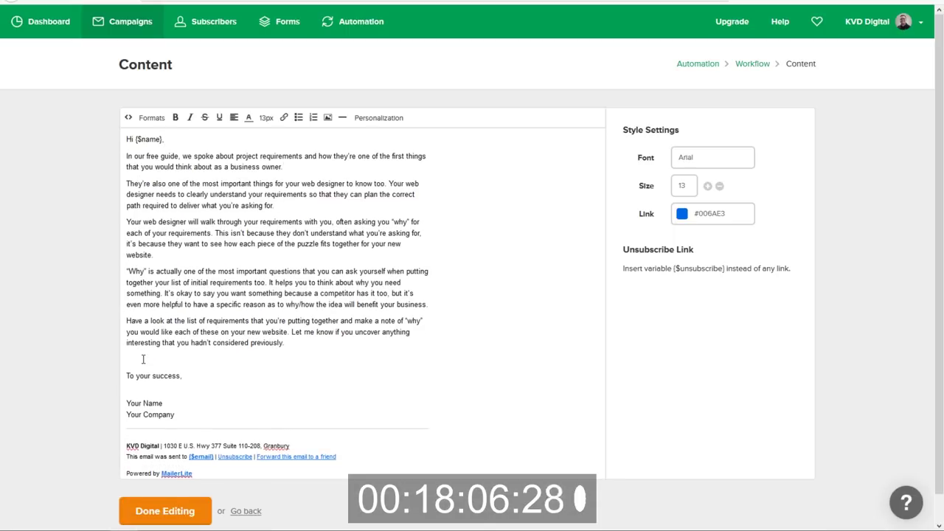
pyautogui.click(144, 360)
pyautogui.press('BackSpace')
pyautogui.click(131, 386)
pyautogui.press('BackSpace')
pyautogui.press('BackSpace')
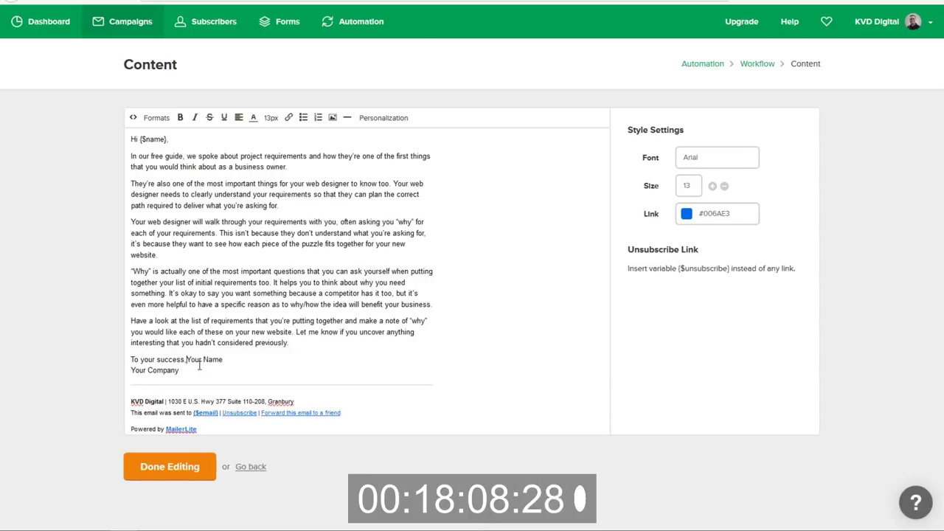
pyautogui.press('Return')
# Replace Your Name/Your Company with the sender's name and finish editing the email.
pyautogui.moveTo(165, 377); pyautogui.dragTo(118, 379)
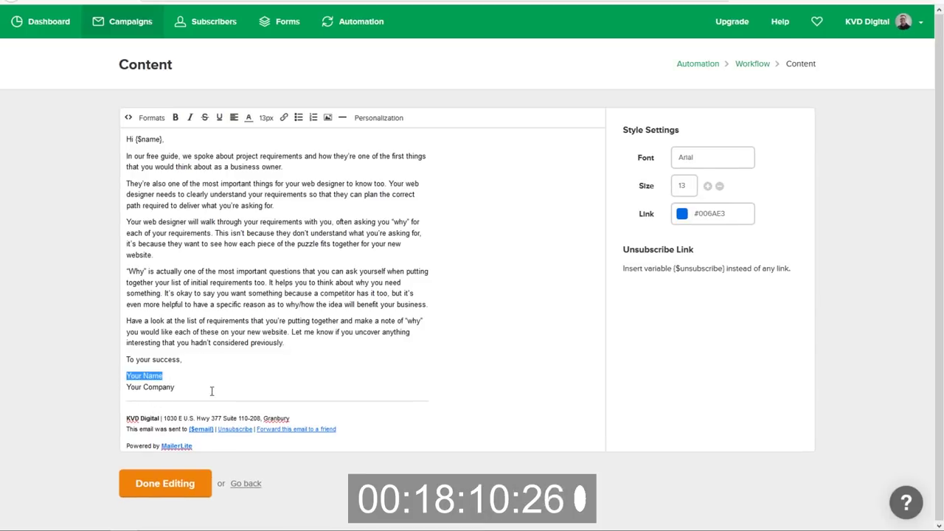
pyautogui.moveTo(212, 391); pyautogui.dragTo(128, 377)
pyautogui.write('Kyle Van Deusen')
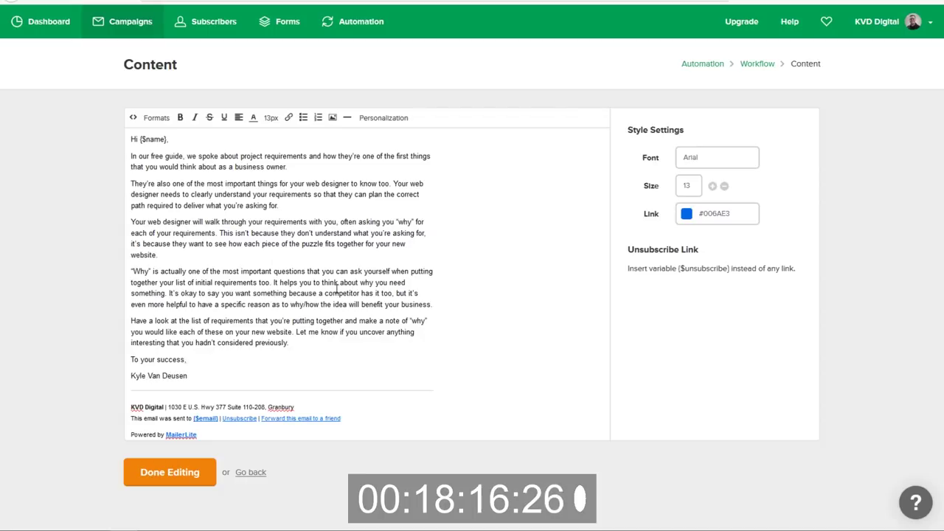
pyautogui.click(181, 478)
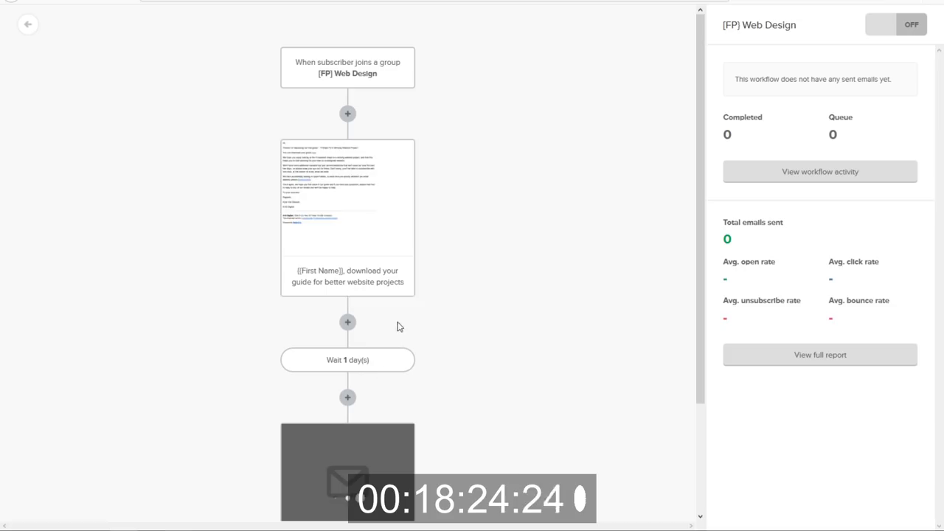
# Add a 1-day wait after the 'Clear project requirements' email and a third email step below it.
pyautogui.scroll(-2, 396, 325)
pyautogui.click(348, 469)
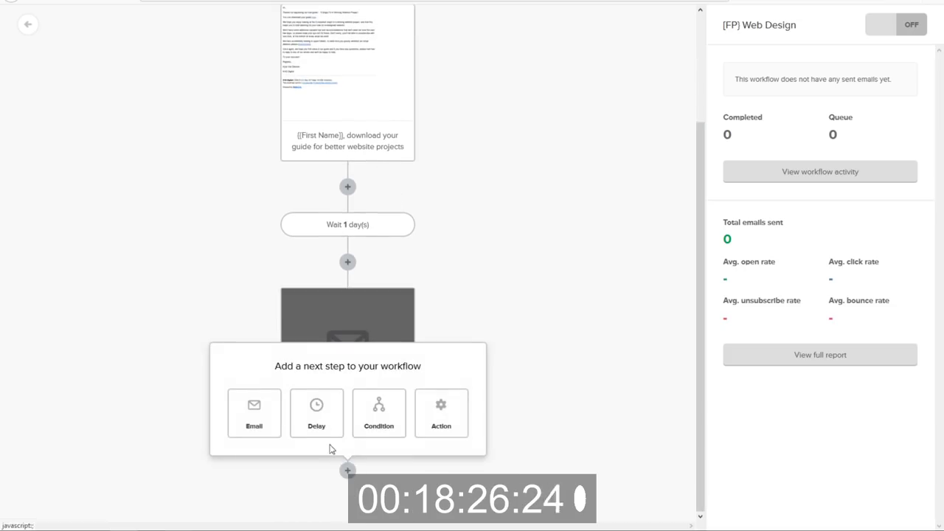
pyautogui.click(316, 418)
pyautogui.scroll(-1, 324, 424)
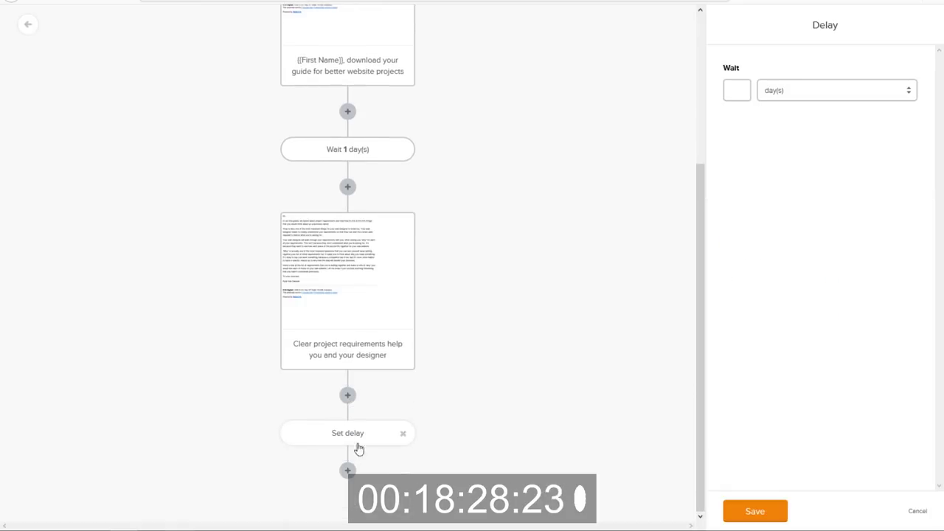
pyautogui.click(740, 93)
pyautogui.write('1')
pyautogui.click(737, 511)
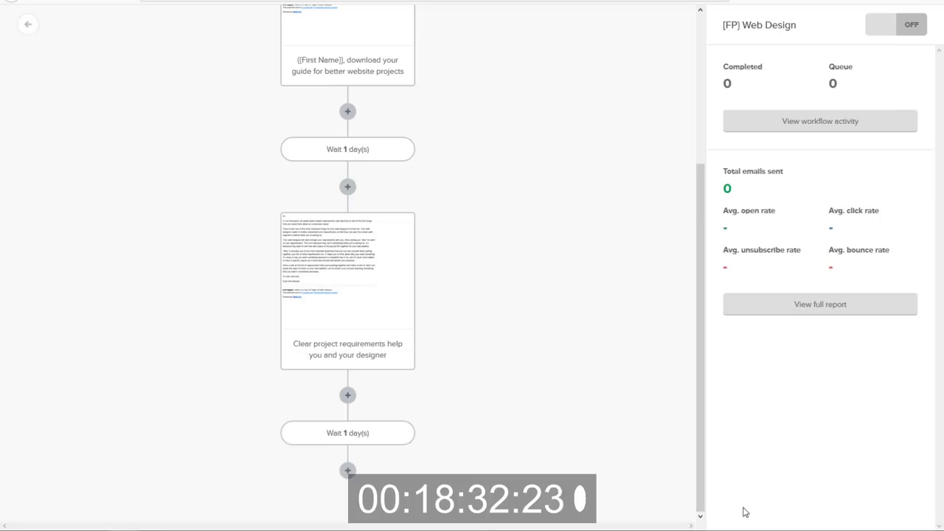
pyautogui.click(348, 471)
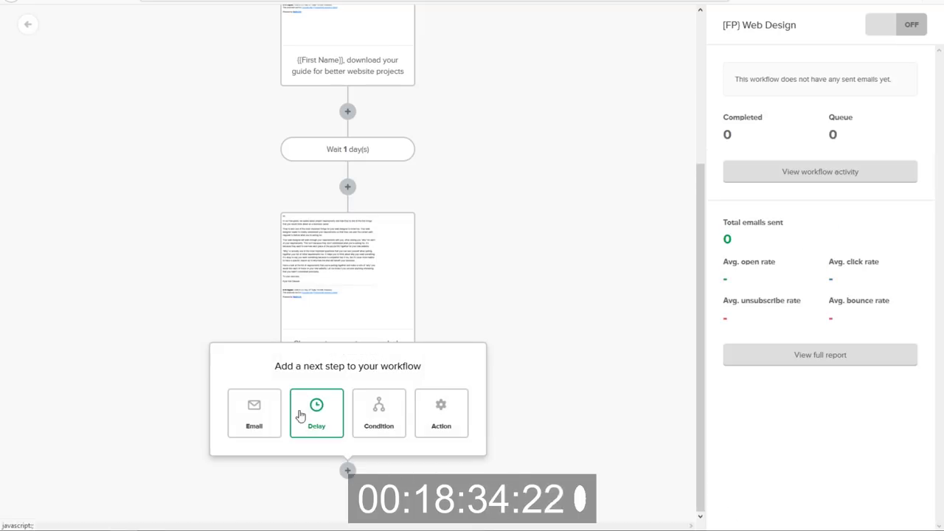
pyautogui.click(263, 417)
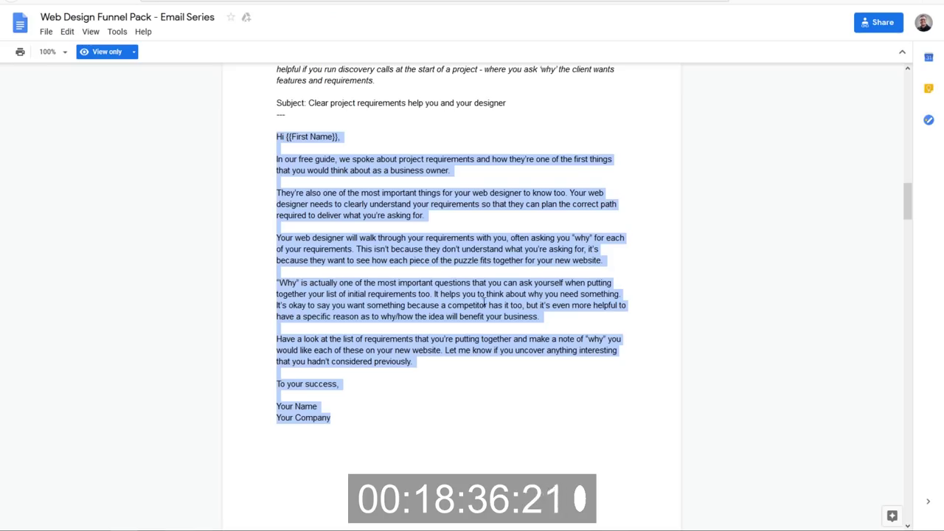
# Set the third email's subject to the Nurture Email 2 subject, with {{First Name}} replaced by {$name}.
pyautogui.scroll(-10, 431, 186)
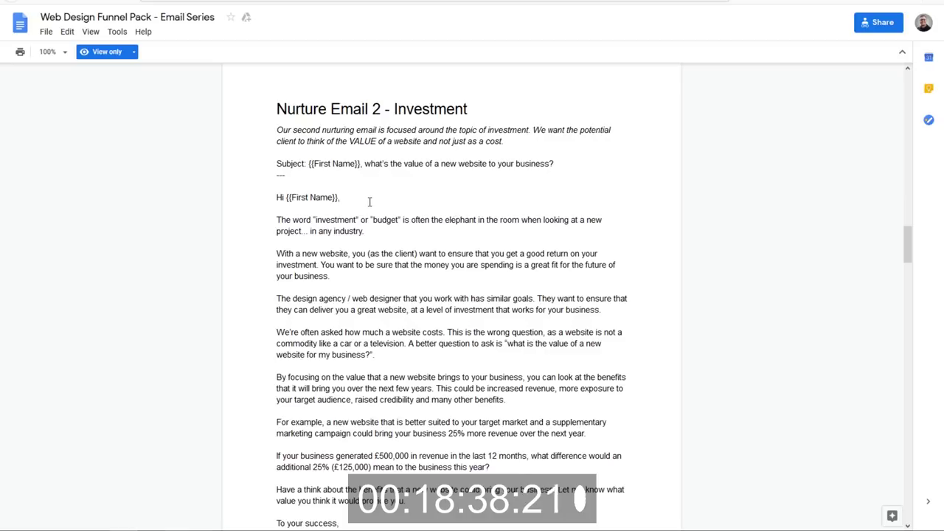
pyautogui.moveTo(553, 164); pyautogui.dragTo(308, 163)
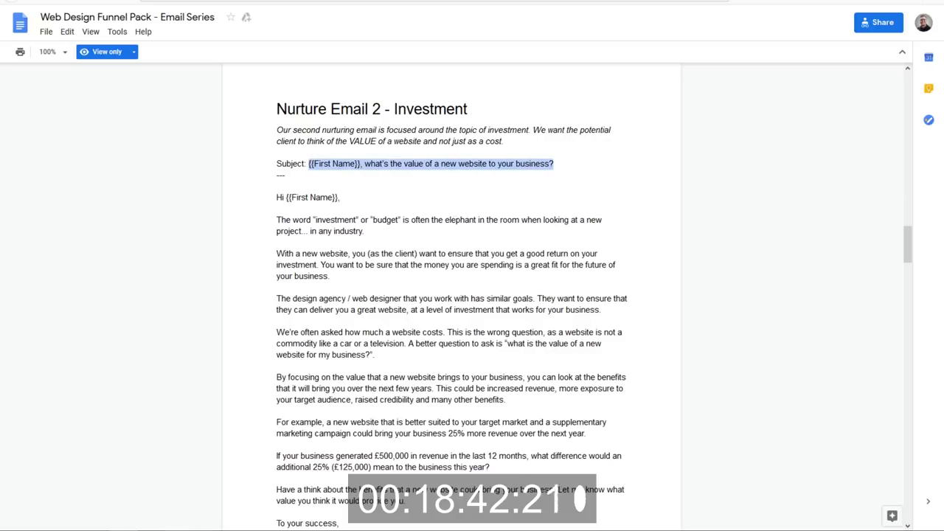
pyautogui.hotkey('alt', 'Tab')
pyautogui.click(760, 93)
pyautogui.hotkey('ctrl', 'v')
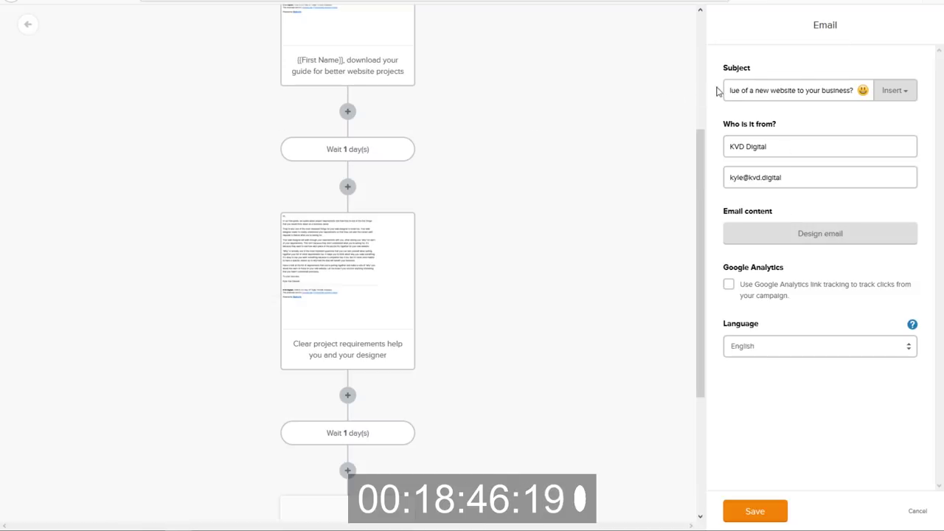
pyautogui.moveTo(748, 90); pyautogui.dragTo(575, 86)
pyautogui.press('Home')
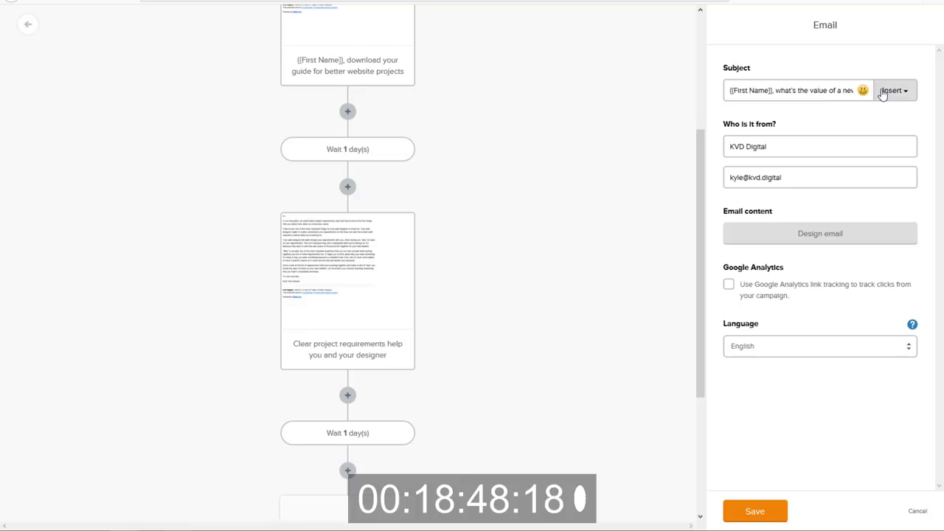
pyautogui.moveTo(773, 90); pyautogui.dragTo(715, 93)
pyautogui.write('{$name}')
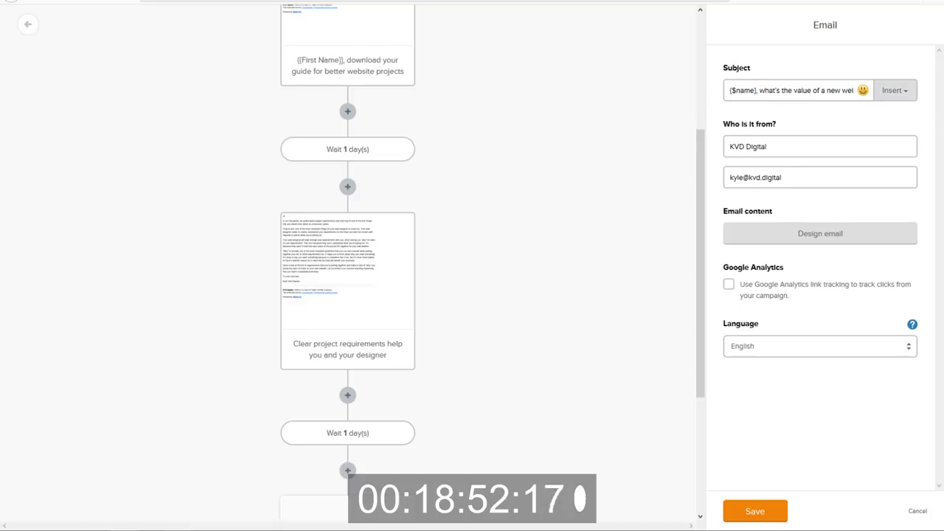
# Open the third email's design page and copy the Nurture Email 2 Investment body.
pyautogui.click(819, 233)
pyautogui.hotkey('alt', 'Tab')
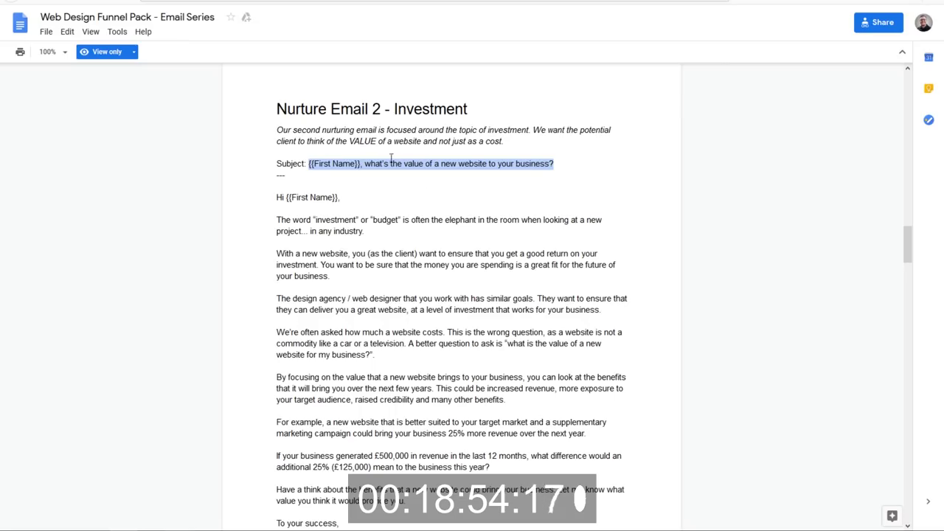
pyautogui.moveTo(278, 198); pyautogui.dragTo(346, 389)
pyautogui.hotkey('ctrl', 'c')
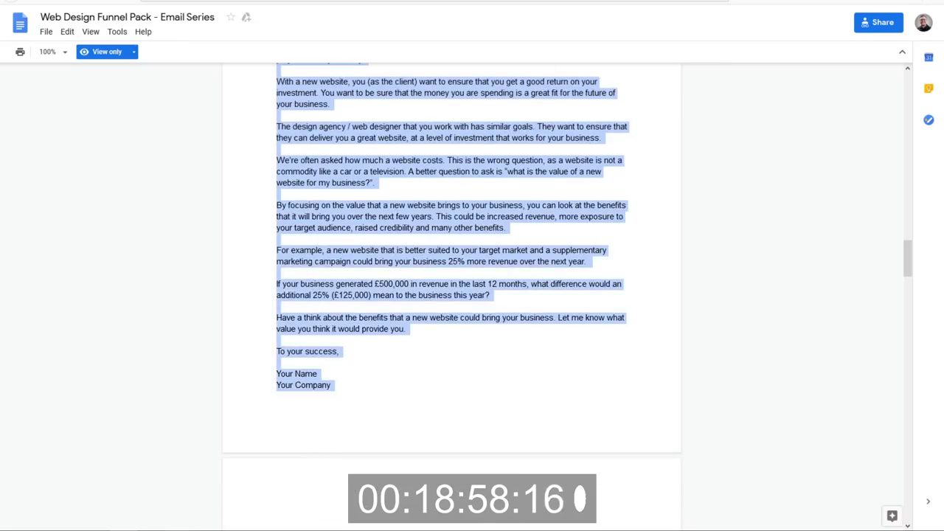
pyautogui.hotkey('alt', 'Tab')
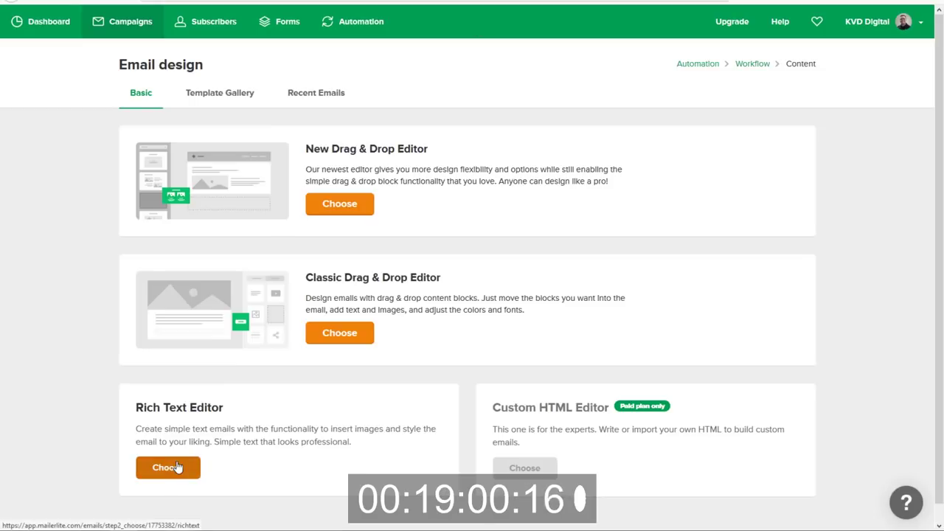
# Paste the Investment body into a Rich Text Editor email, greeting 'Hi {$name}'.
pyautogui.click(177, 467)
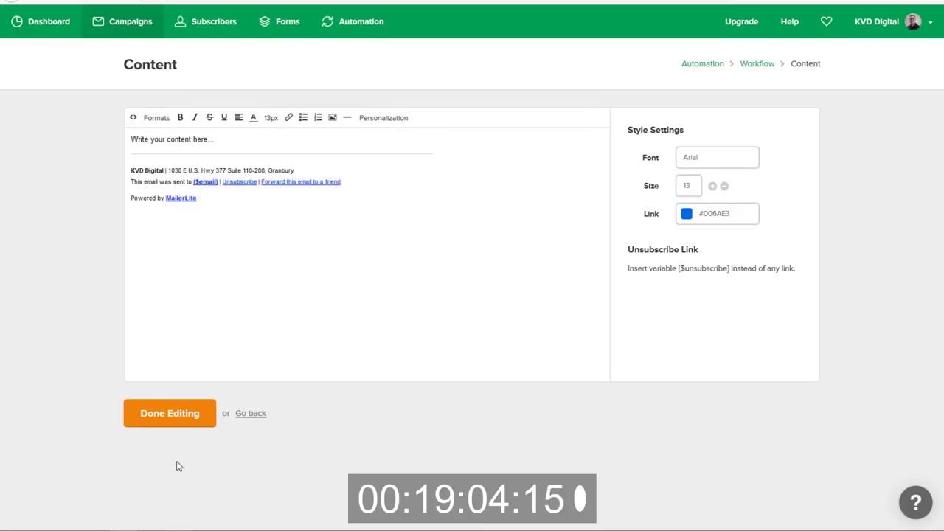
pyautogui.moveTo(253, 138); pyautogui.dragTo(76, 146)
pyautogui.hotkey('ctrl', 'v')
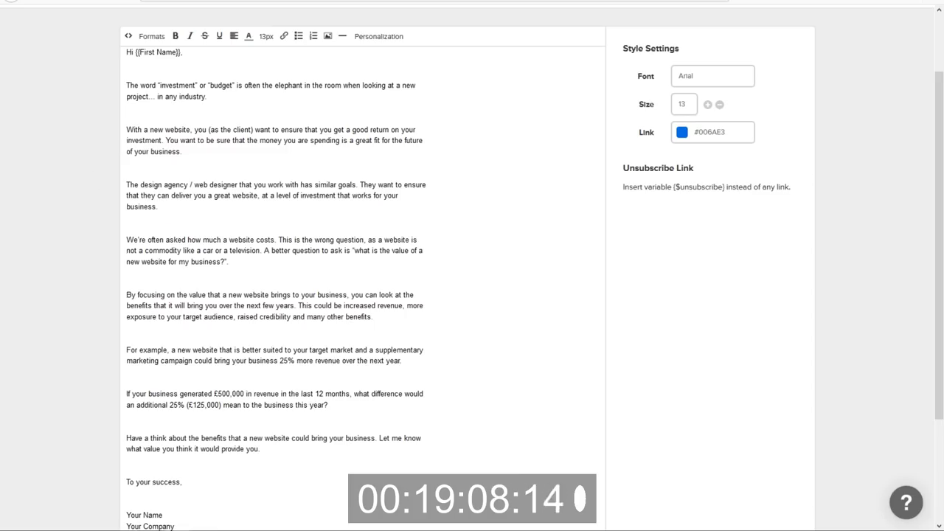
pyautogui.moveTo(184, 56); pyautogui.dragTo(135, 53)
pyautogui.write('{$name}')
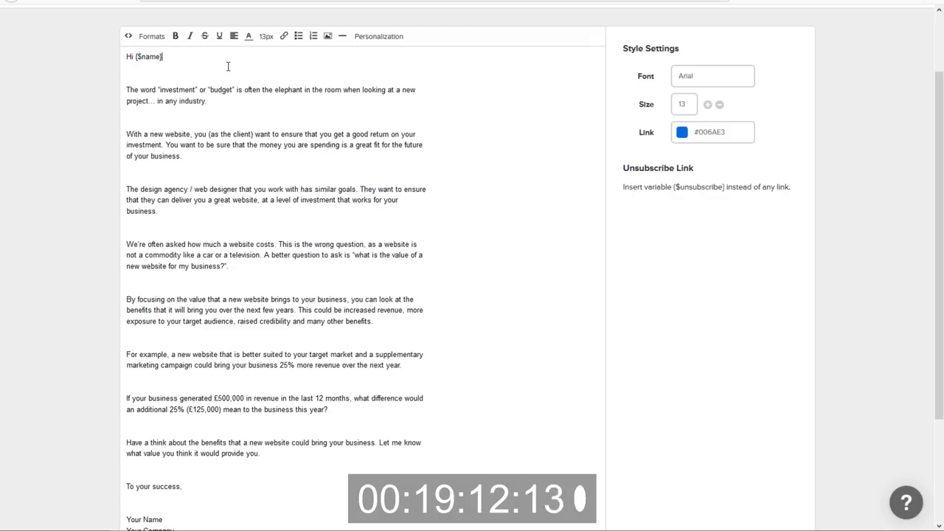
# Remove the blank lines in the opening paragraphs, restoring the period after 'business'.
pyautogui.click(219, 68)
pyautogui.press('BackSpace')
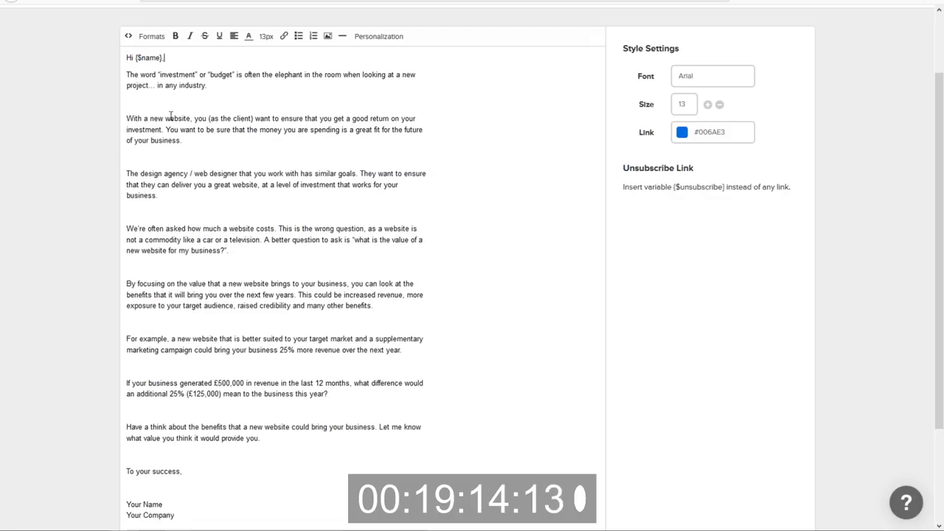
pyautogui.click(171, 107)
pyautogui.press('BackSpace')
pyautogui.click(157, 138)
pyautogui.press('BackSpace')
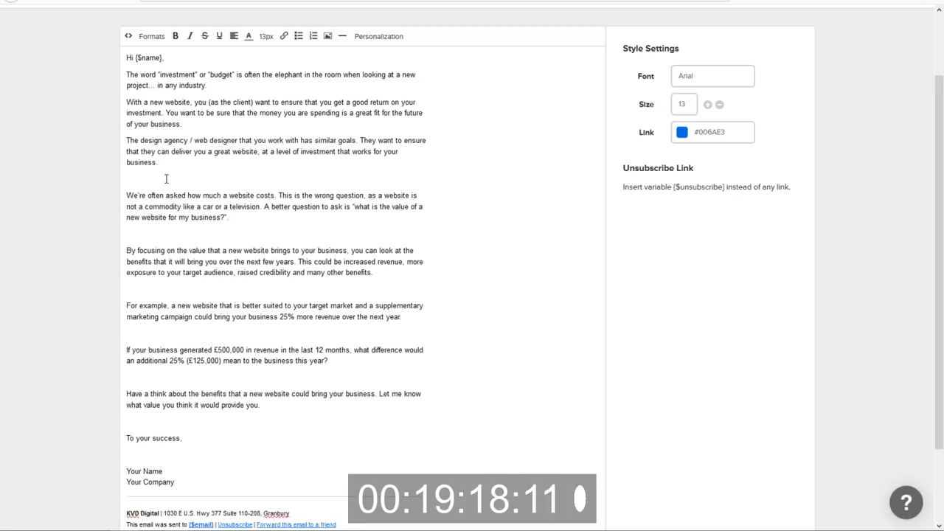
pyautogui.click(166, 179)
pyautogui.press('BackSpace')
pyautogui.write('.')
# Remove the remaining blank lines down to the signature and sign off with the sender's name.
pyautogui.click(148, 220)
pyautogui.press('BackSpace')
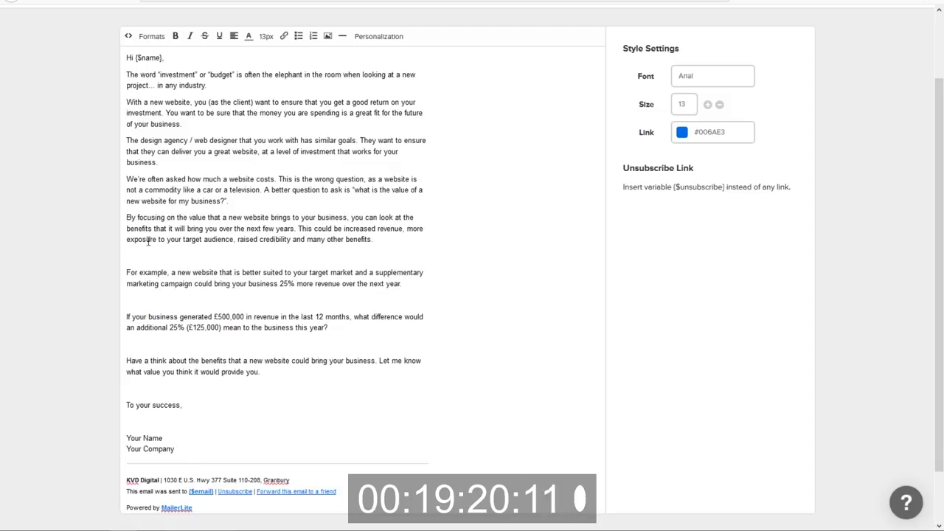
pyautogui.click(148, 261)
pyautogui.press('BackSpace')
pyautogui.click(150, 282)
pyautogui.press('BackSpace')
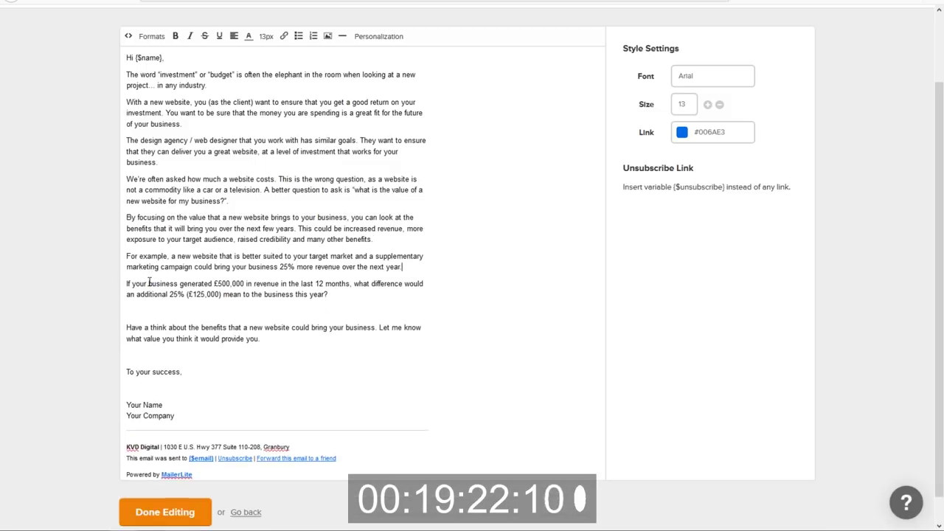
pyautogui.click(156, 317)
pyautogui.press('BackSpace')
pyautogui.click(157, 343)
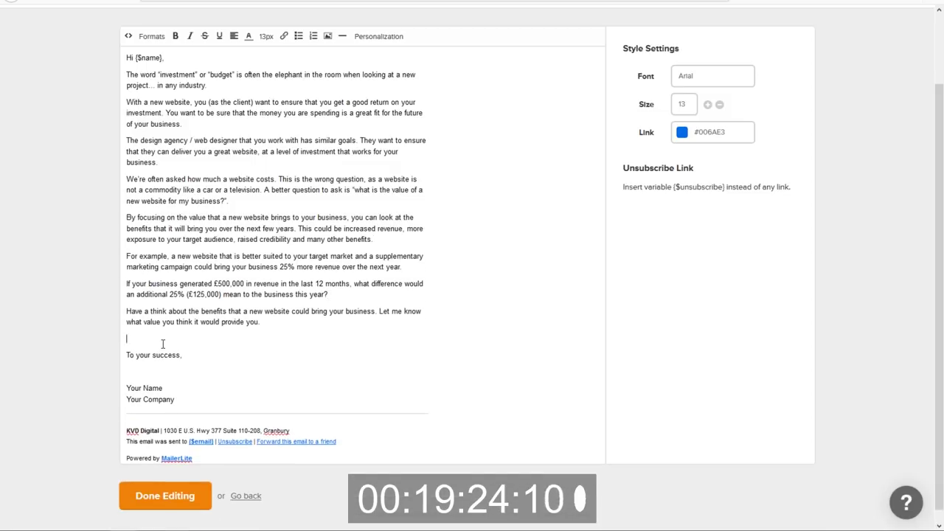
pyautogui.press('BackSpace')
pyautogui.click(157, 362)
pyautogui.press('BackSpace')
pyautogui.moveTo(186, 384); pyautogui.dragTo(115, 376)
pyautogui.write('Kyle Van Deusen')
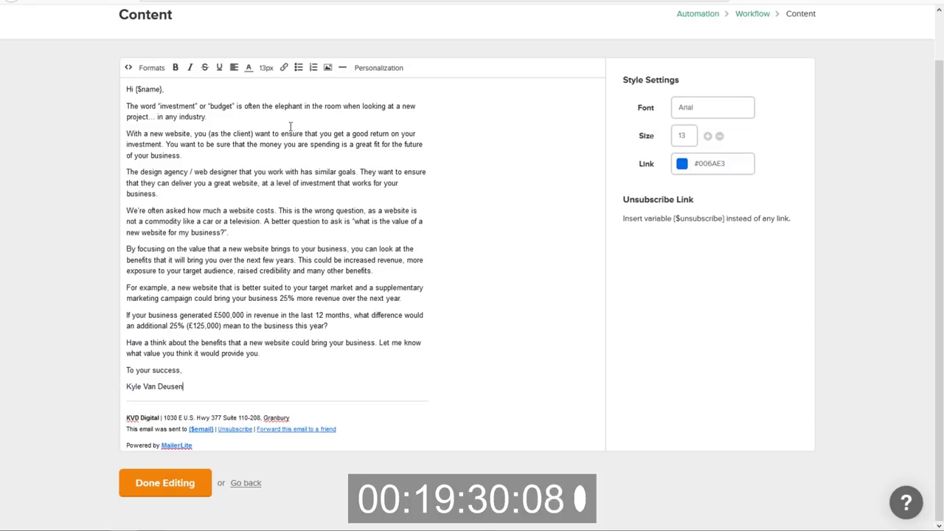
# Finish the investment email, then add a 1-day wait and a fourth email step beneath it.
pyautogui.click(169, 484)
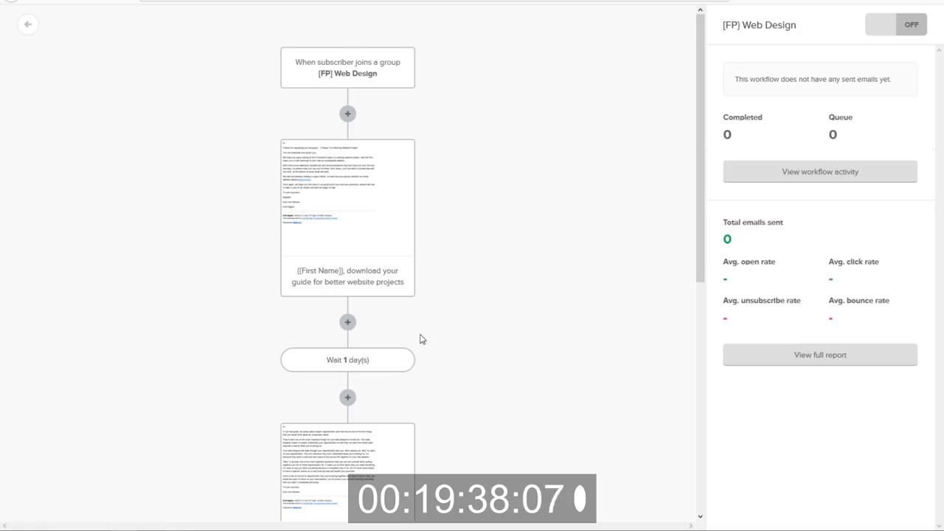
pyautogui.scroll(-5, 417, 332)
pyautogui.click(347, 470)
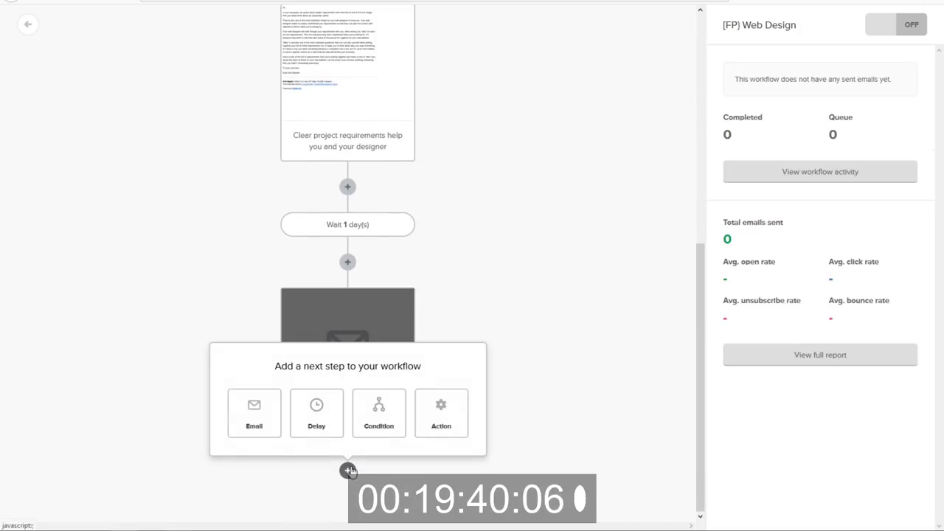
pyautogui.click(317, 363)
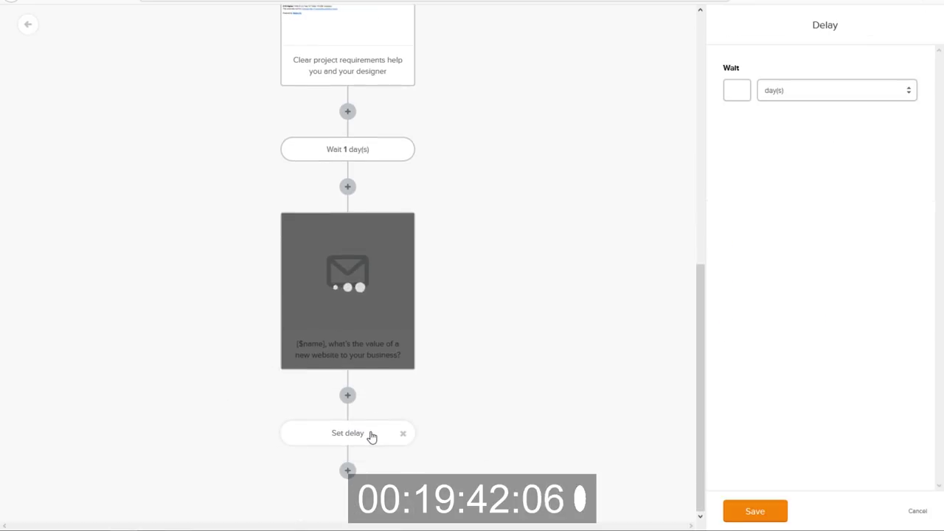
pyautogui.write('1')
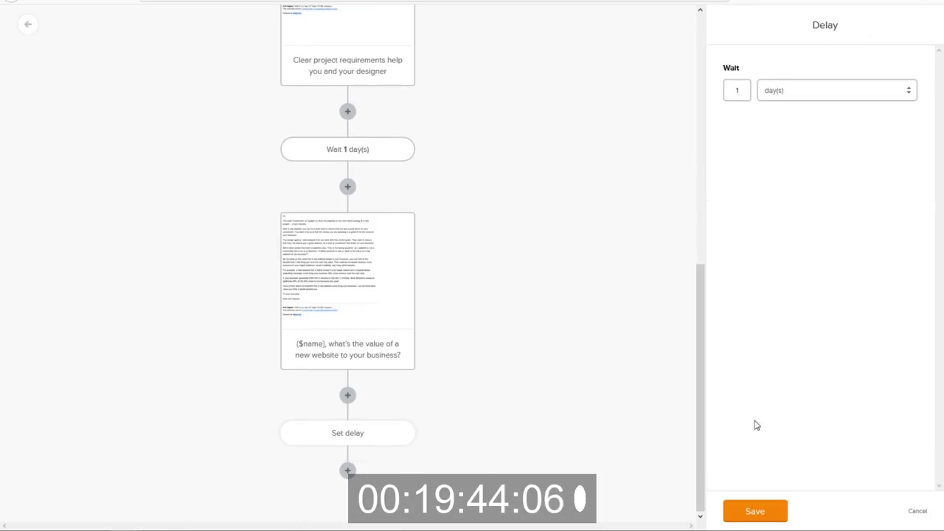
pyautogui.click(754, 509)
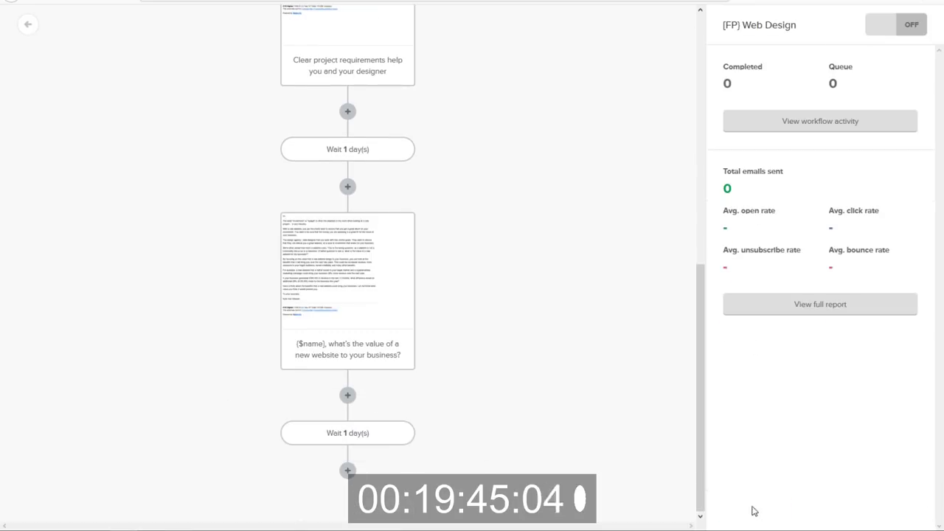
pyautogui.click(347, 470)
pyautogui.click(253, 424)
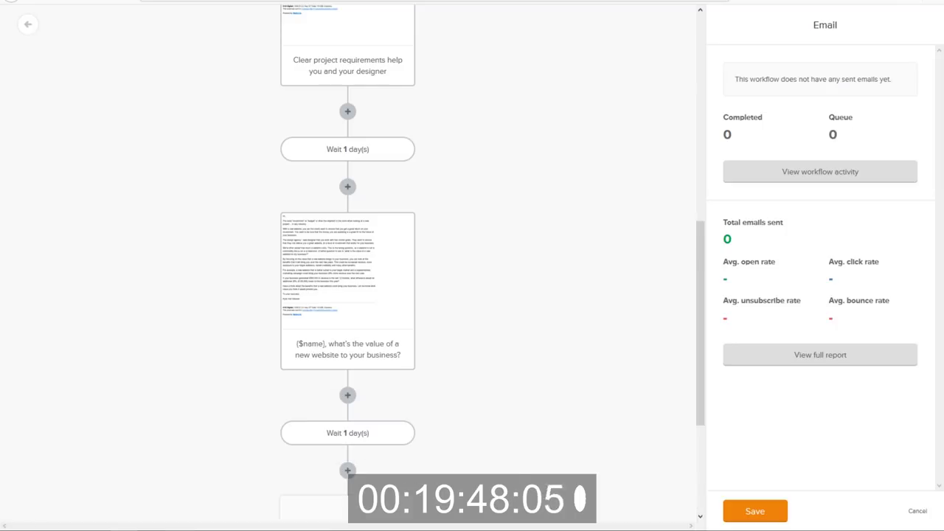
# Set the fourth email's subject to 'Have you written down any SMART goals, {$name}?'.
pyautogui.hotkey('alt', 'Tab')
pyautogui.scroll(-5, 374, 362)
pyautogui.moveTo(519, 223); pyautogui.dragTo(308, 222)
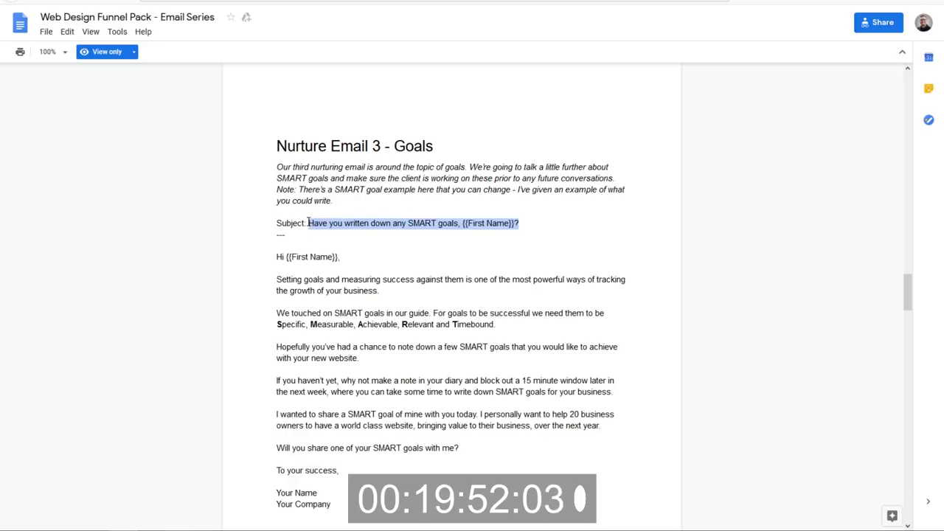
pyautogui.hotkey('ctrl', 'c')
pyautogui.hotkey('alt', 'Tab')
pyautogui.click(782, 93)
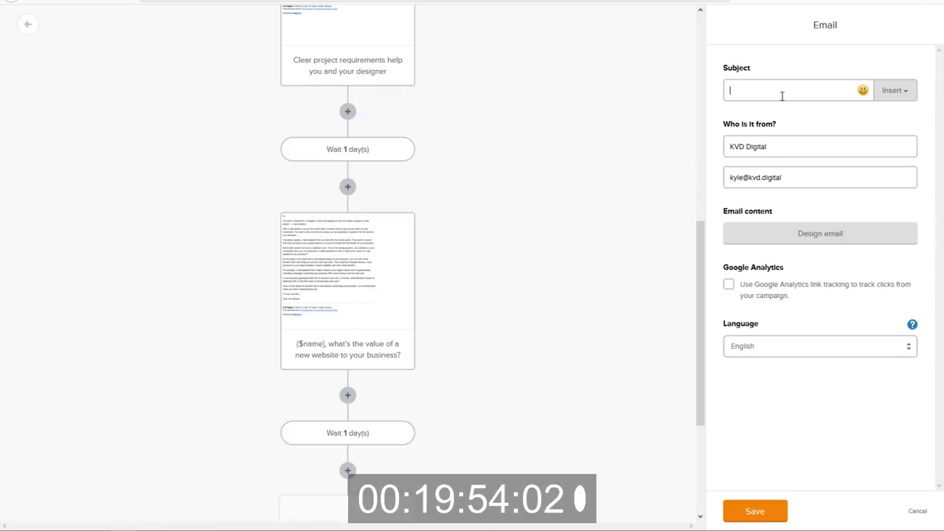
pyautogui.hotkey('ctrl', 'v')
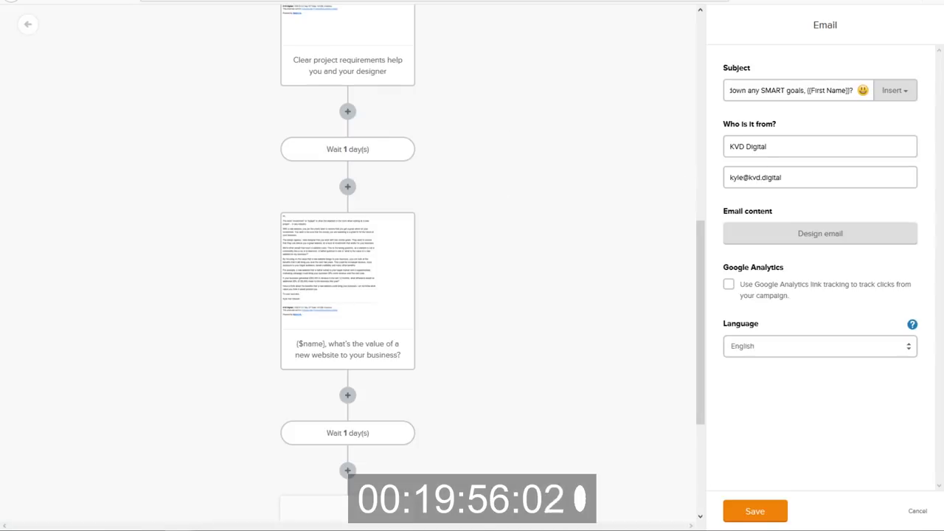
pyautogui.moveTo(806, 90); pyautogui.dragTo(849, 90)
pyautogui.click(894, 91)
pyautogui.write('?')
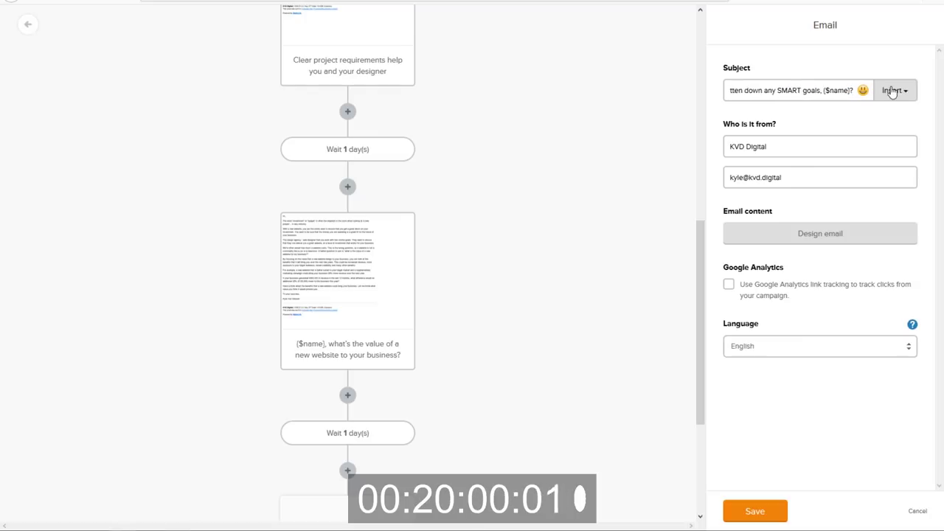
# Open the fourth email's design page and select the Nurture Email 3 body in Google Docs.
pyautogui.click(801, 235)
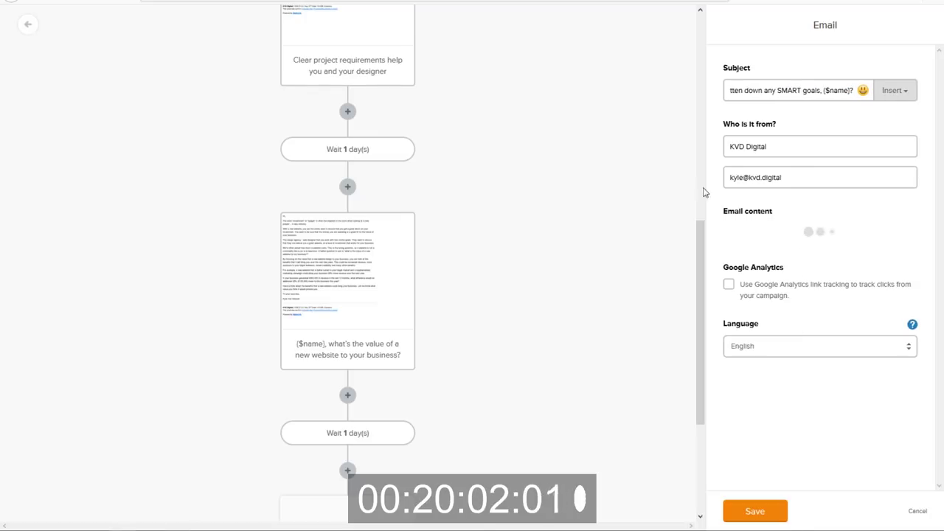
pyautogui.hotkey('alt', 'Tab')
pyautogui.moveTo(279, 258); pyautogui.dragTo(364, 390)
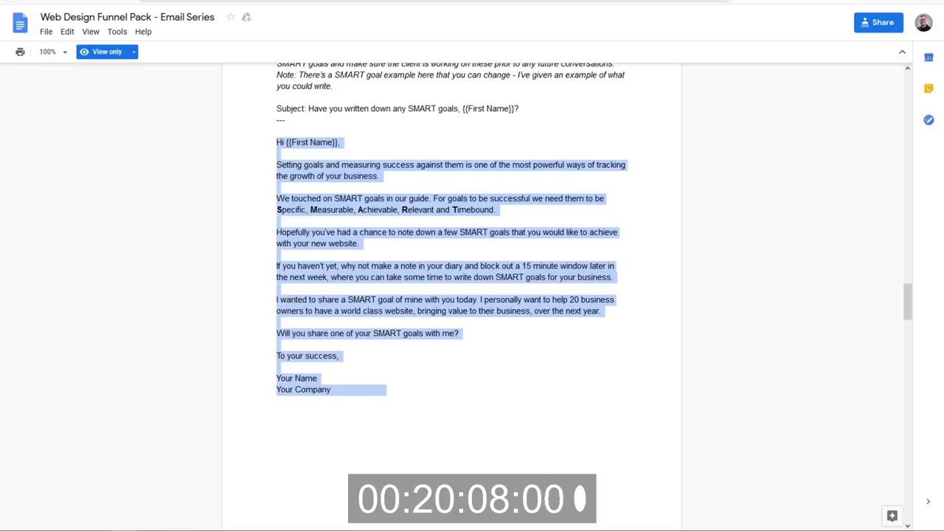
# Paste the SMART goals body into a Rich Text Editor email.
pyautogui.hotkey('alt', 'Tab')
pyautogui.click(169, 468)
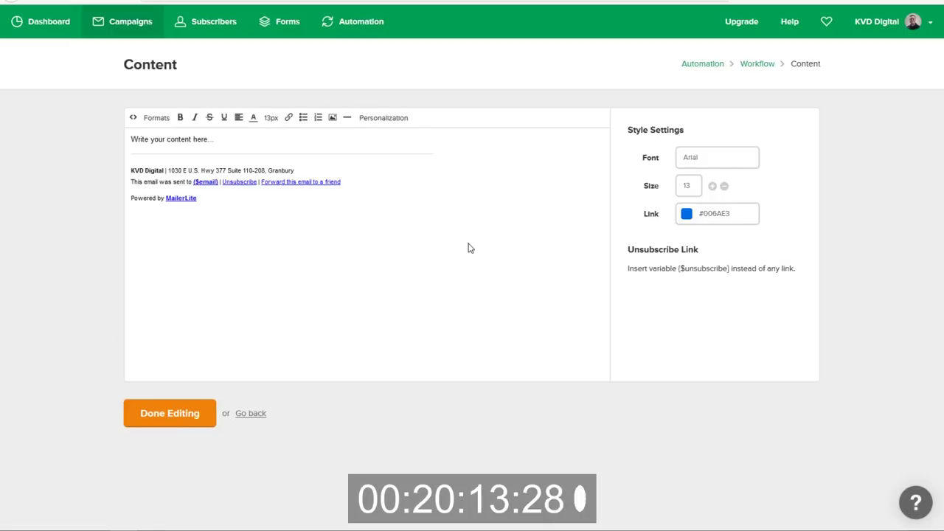
pyautogui.tripleClick(219, 146)
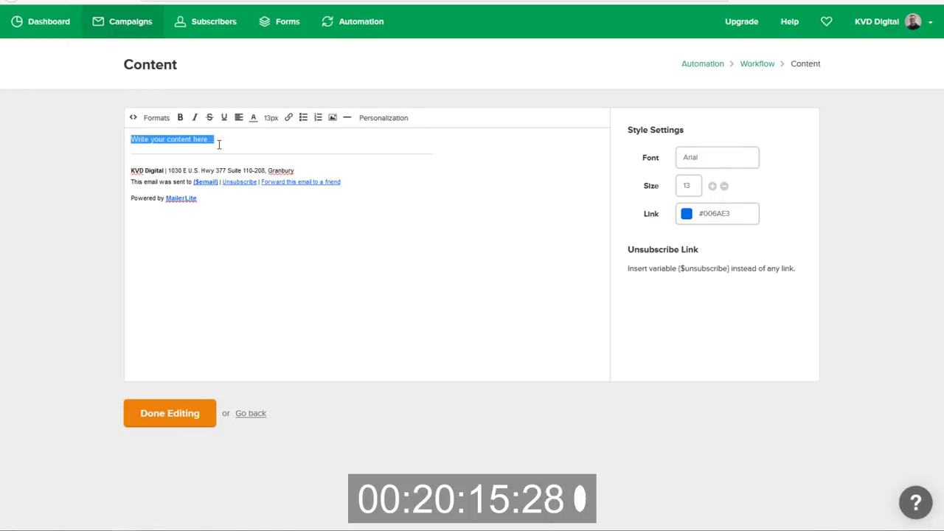
pyautogui.hotkey('ctrl', 'v')
# Remove the blank lines between the paragraphs, from the greeting down to the signature.
pyautogui.click(186, 145)
pyautogui.press('BackSpace')
pyautogui.click(166, 177)
pyautogui.press('BackSpace')
pyautogui.click(165, 215)
pyautogui.press('BackSpace')
pyautogui.click(161, 239)
pyautogui.press('BackSpace')
pyautogui.click(166, 278)
pyautogui.press('BackSpace')
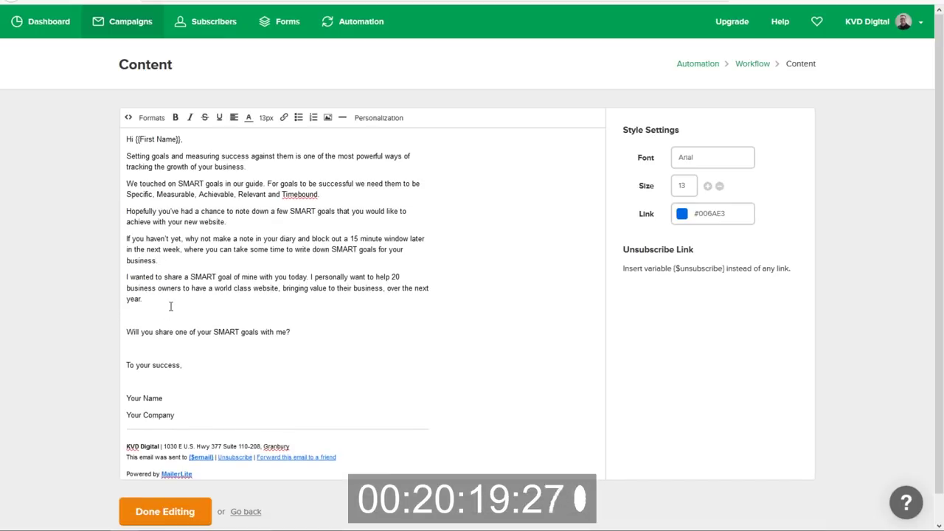
pyautogui.click(169, 314)
pyautogui.press('BackSpace')
pyautogui.click(164, 336)
pyautogui.press('BackSpace')
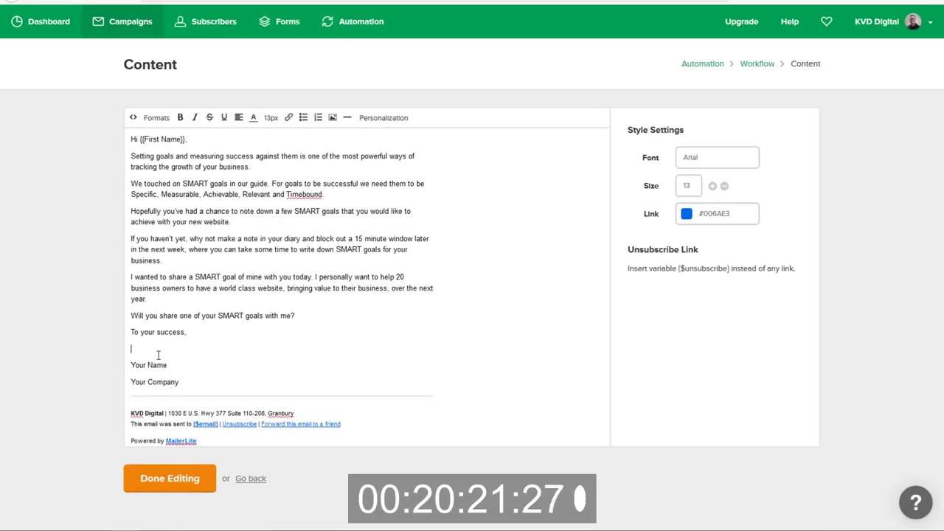
pyautogui.press('BackSpace')
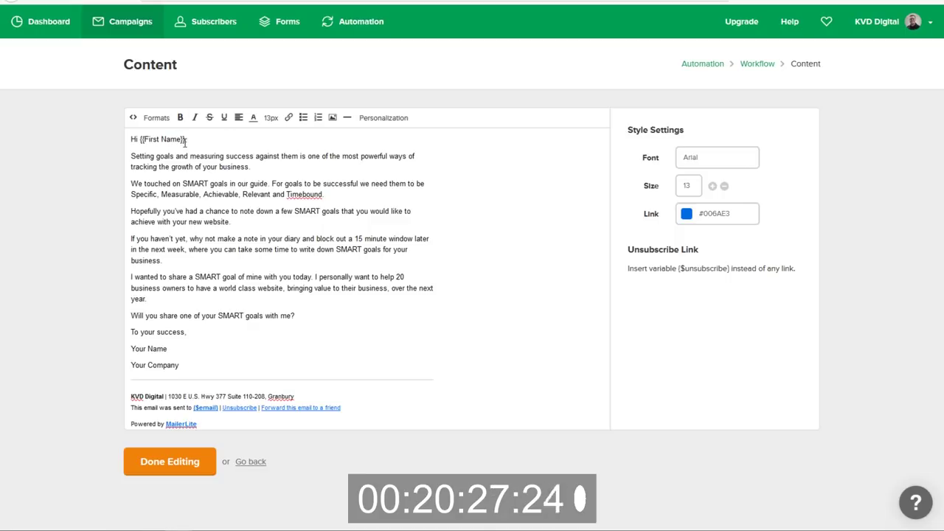
# Change the greeting to 'Hi {$name}' and replace Your Name/Your Company with the sender's name.
pyautogui.moveTo(185, 140); pyautogui.dragTo(150, 140)
pyautogui.hotkey('ctrl', 'v')
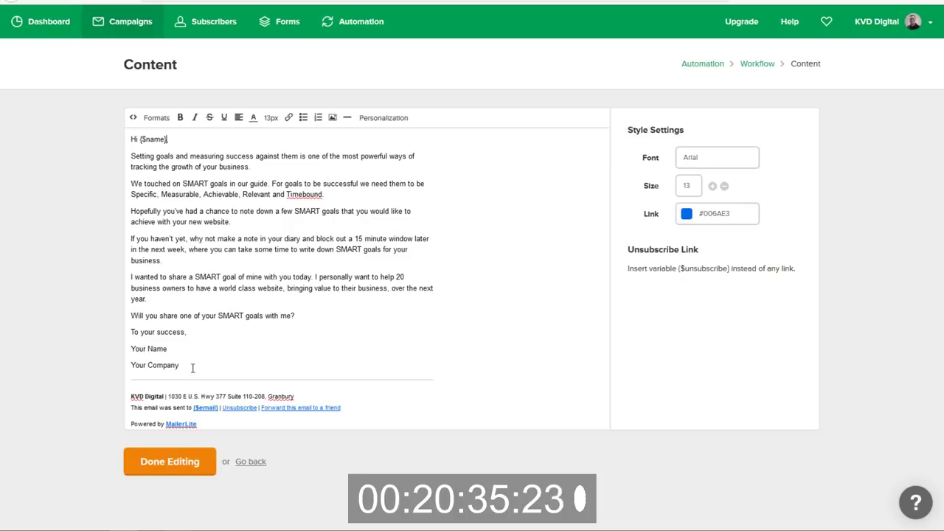
pyautogui.moveTo(192, 367); pyautogui.dragTo(76, 346)
pyautogui.write('Kyle Van Deusen')
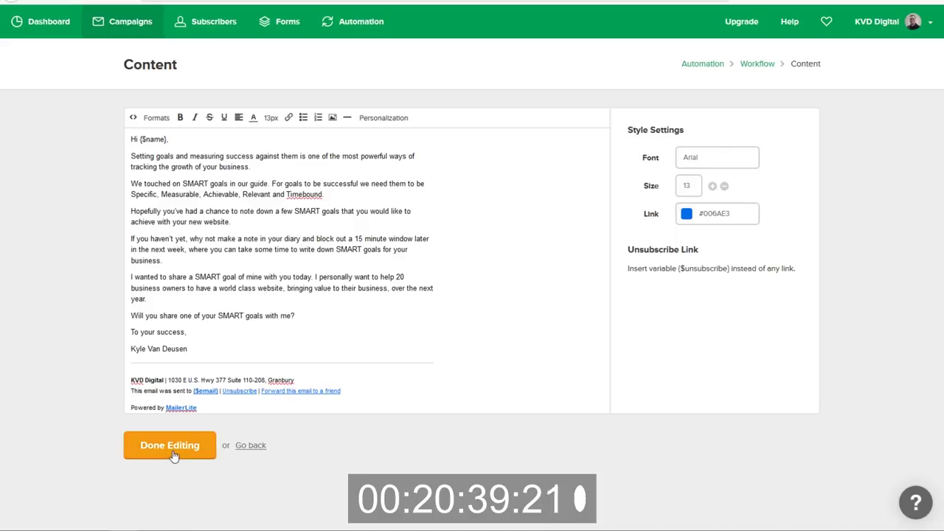
# Save the SMART goals email, then follow it with a 1-day wait and a new email step.
pyautogui.click(172, 453)
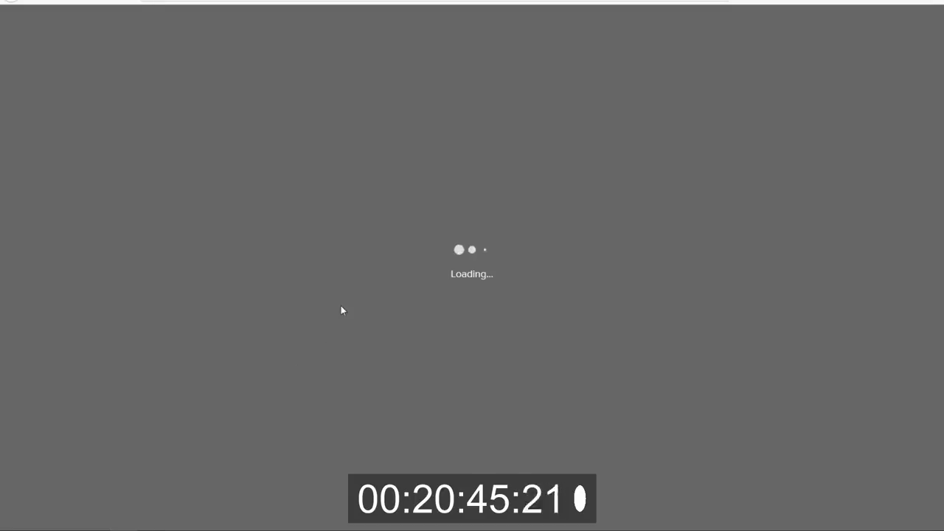
pyautogui.scroll(-10, 396, 316)
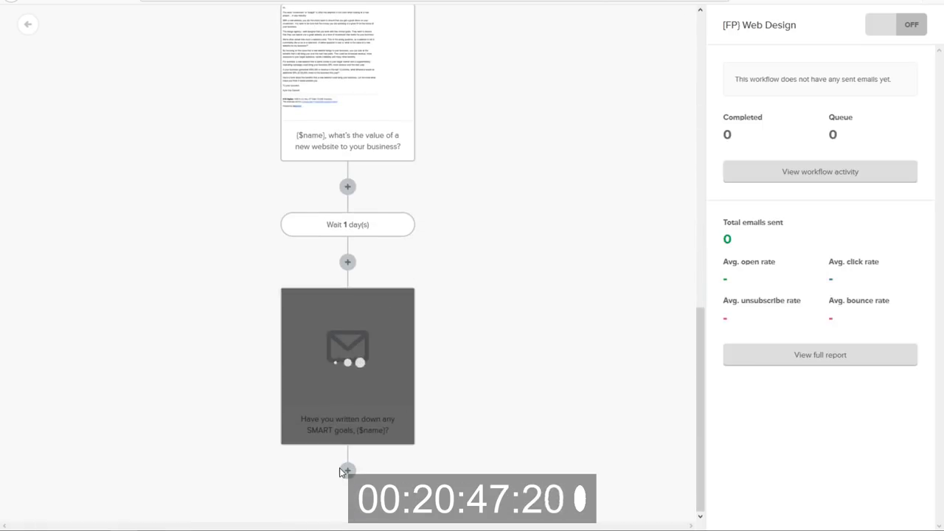
pyautogui.click(342, 472)
pyautogui.click(303, 419)
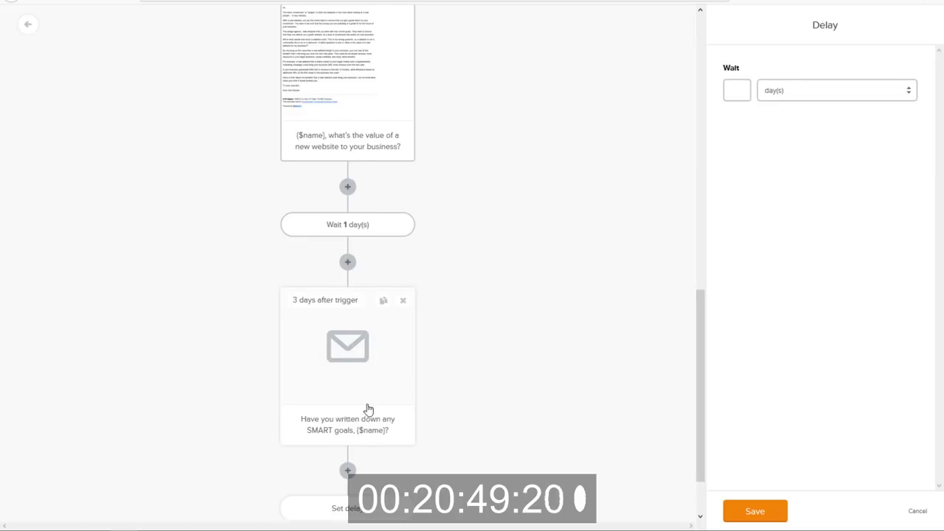
pyautogui.scroll(-1, 371, 404)
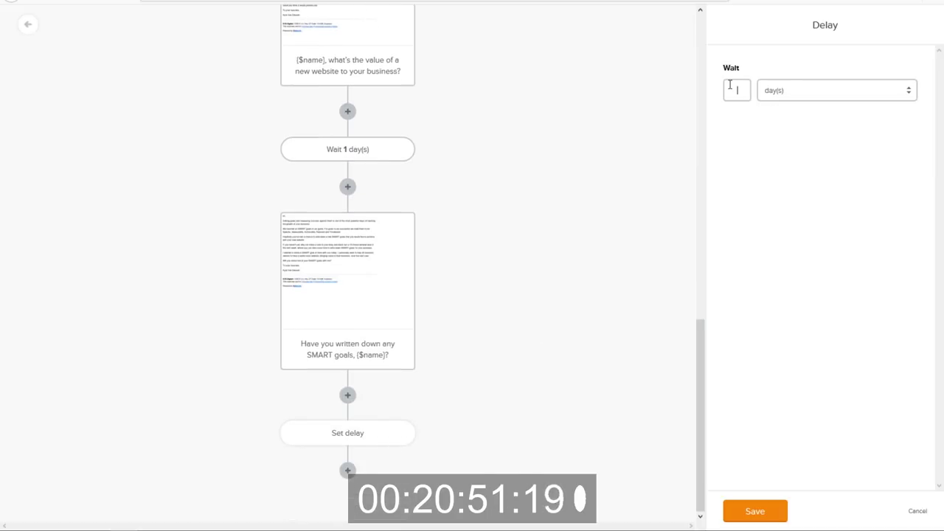
pyautogui.click(756, 513)
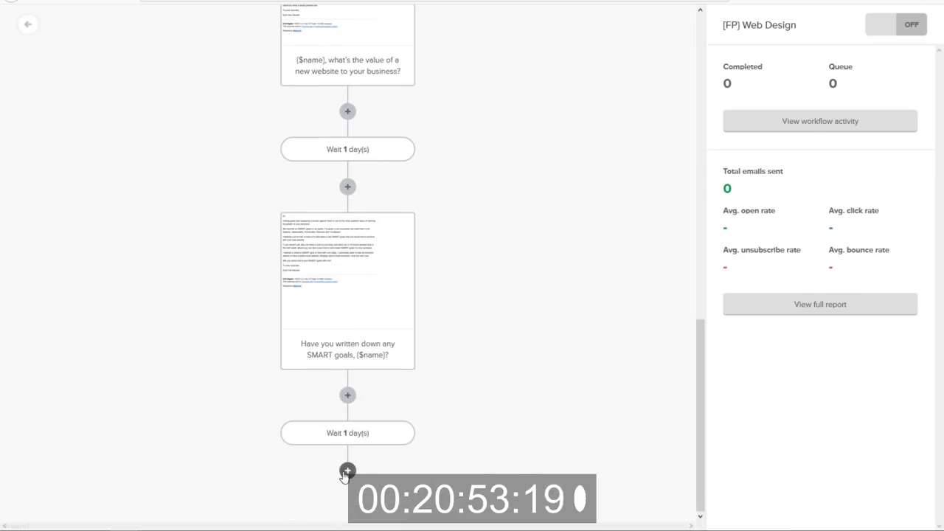
pyautogui.click(348, 470)
pyautogui.click(258, 417)
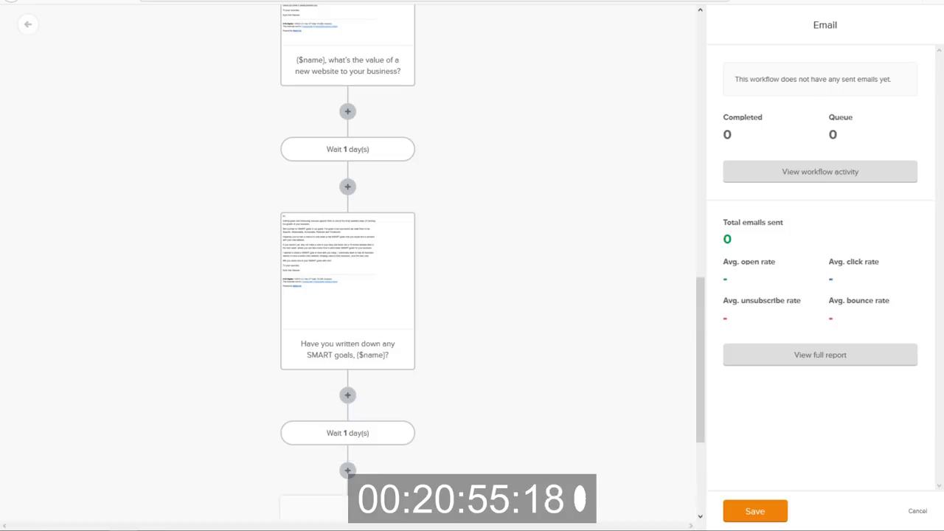
# Paste Nurture Email 4's subject 'How will your business tell its story?' into the new email.
pyautogui.hotkey('alt', 'Tab')
pyautogui.scroll(-5, 465, 256)
pyautogui.scroll(-2, 465, 257)
pyautogui.moveTo(451, 170); pyautogui.dragTo(310, 170)
pyautogui.hotkey('ctrl', 'c')
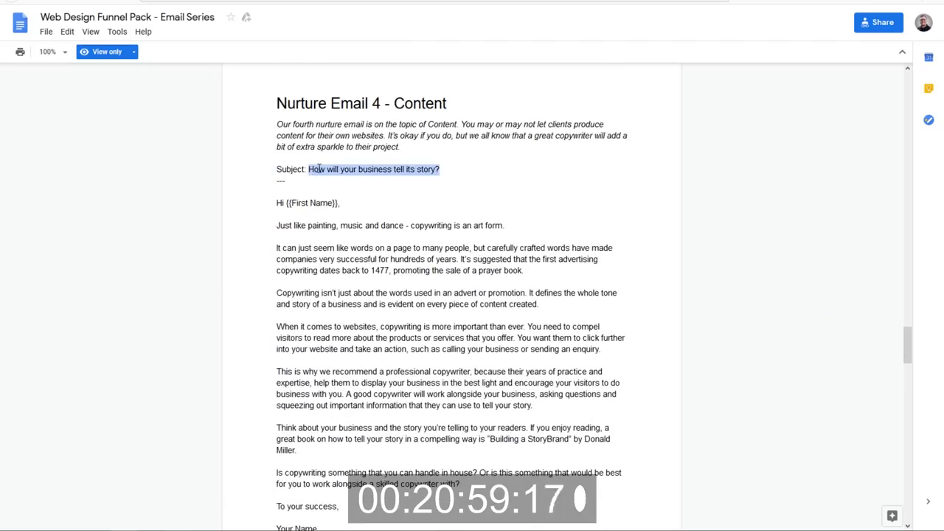
pyautogui.hotkey('alt', 'Tab')
pyautogui.scroll(-3, 398, 399)
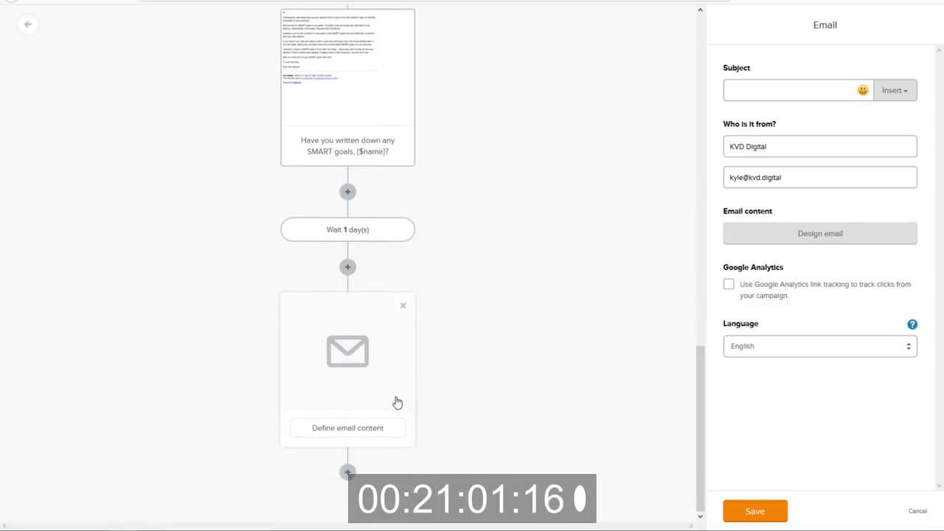
pyautogui.click(765, 91)
pyautogui.hotkey('ctrl', 'v')
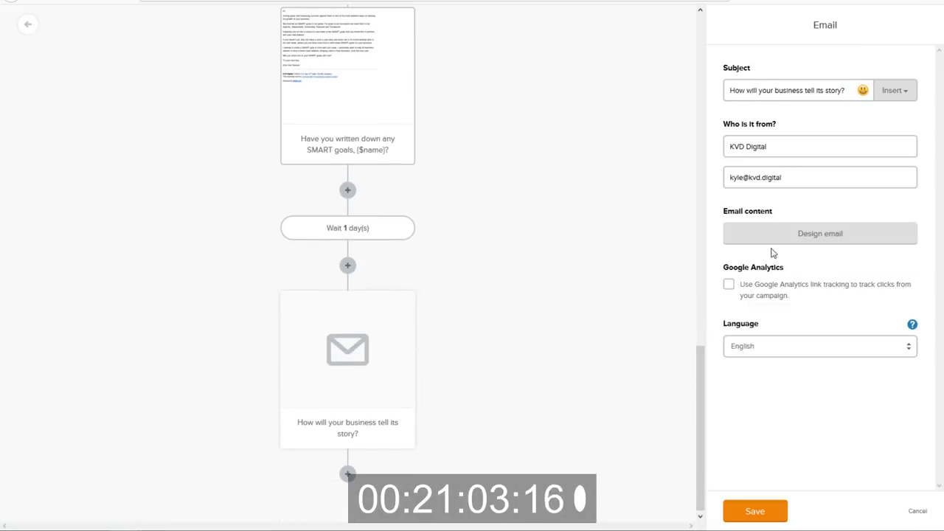
# Start designing the email and copy Nurture Email 4's body from the Google Doc.
pyautogui.click(775, 238)
pyautogui.hotkey('alt', 'Tab')
pyautogui.moveTo(273, 203); pyautogui.dragTo(355, 424)
pyautogui.hotkey('ctrl', 'c')
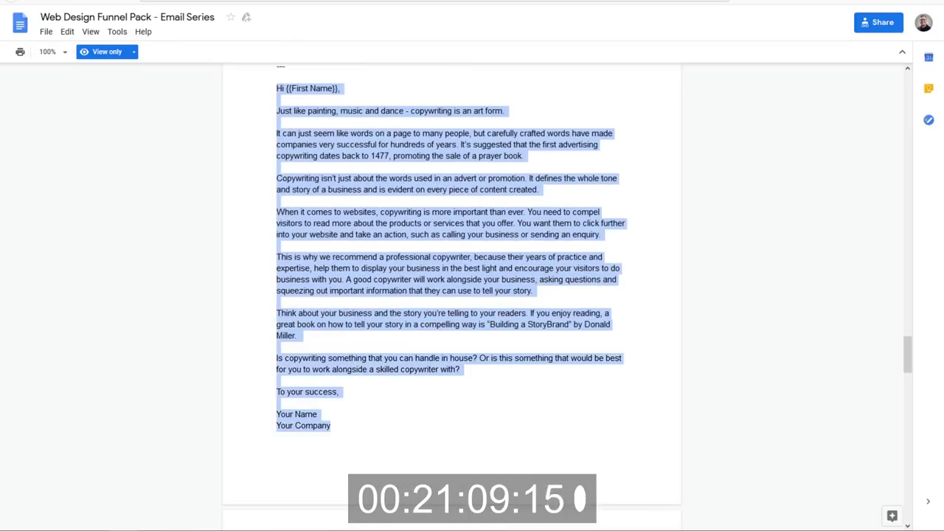
pyautogui.hotkey('alt', 'Tab')
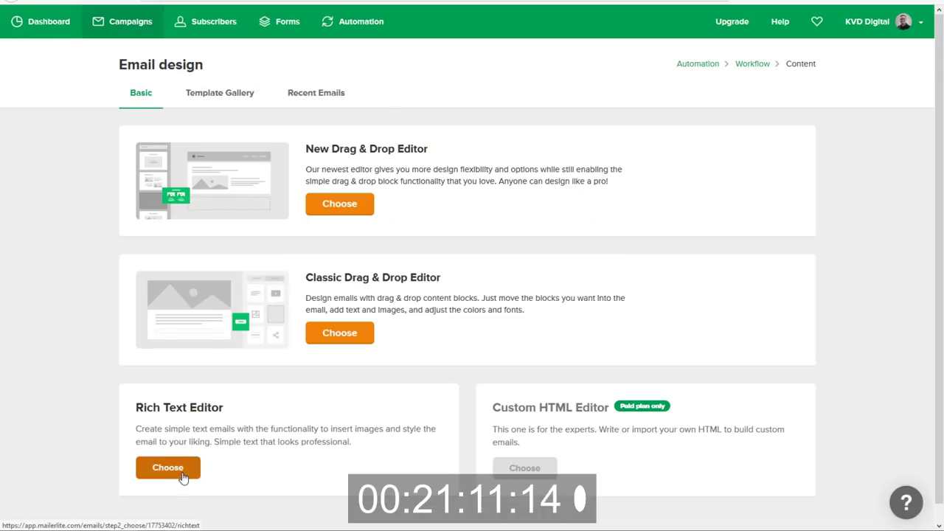
# Choose the Rich Text Editor and paste the storytelling letter over the placeholder line.
pyautogui.click(177, 469)
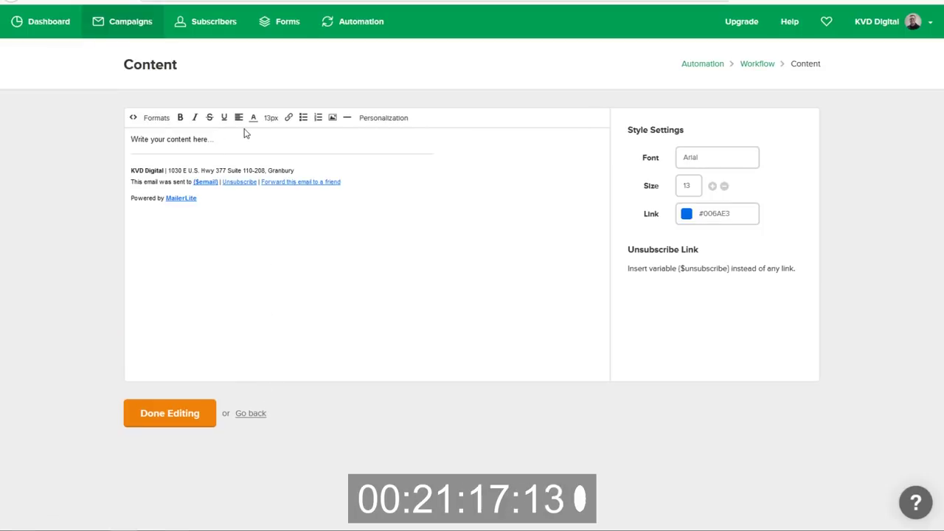
pyautogui.moveTo(247, 137); pyautogui.dragTo(101, 126)
pyautogui.hotkey('ctrl', 'v')
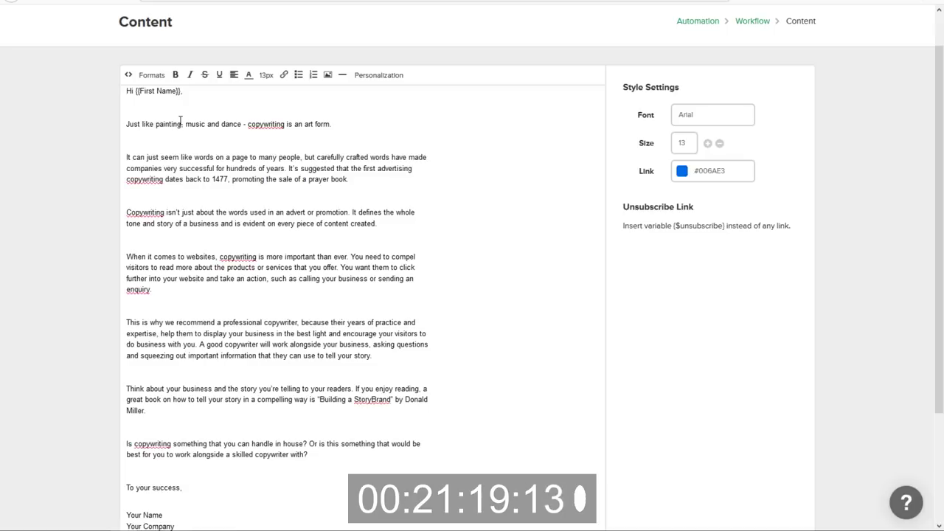
# Delete the extra blank lines between the letter's paragraphs, sign-off and signature.
pyautogui.click(171, 109)
pyautogui.press('BackSpace')
pyautogui.click(163, 133)
pyautogui.press('BackSpace')
pyautogui.click(159, 170)
pyautogui.press('BackSpace')
pyautogui.click(152, 196)
pyautogui.press('BackSpace')
pyautogui.click(146, 246)
pyautogui.press('BackSpace')
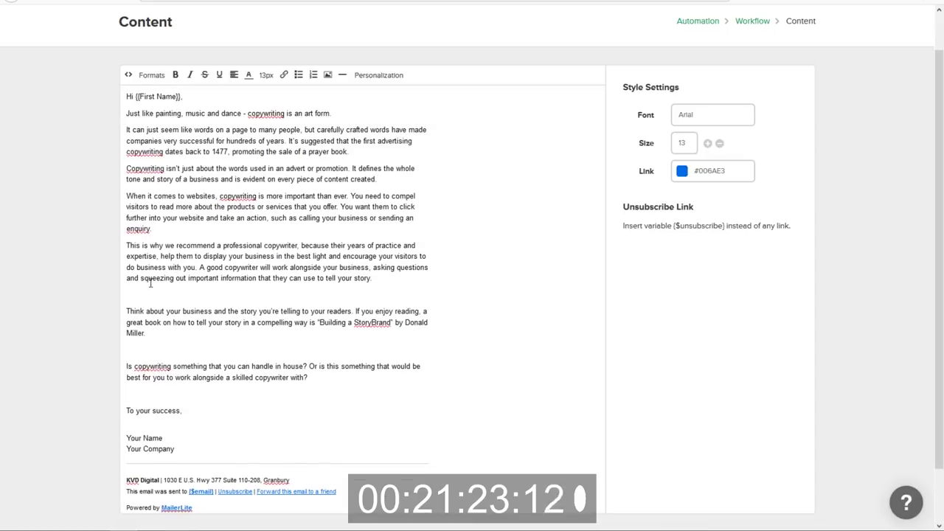
pyautogui.press('BackSpace')
pyautogui.click(147, 332)
pyautogui.press('BackSpace')
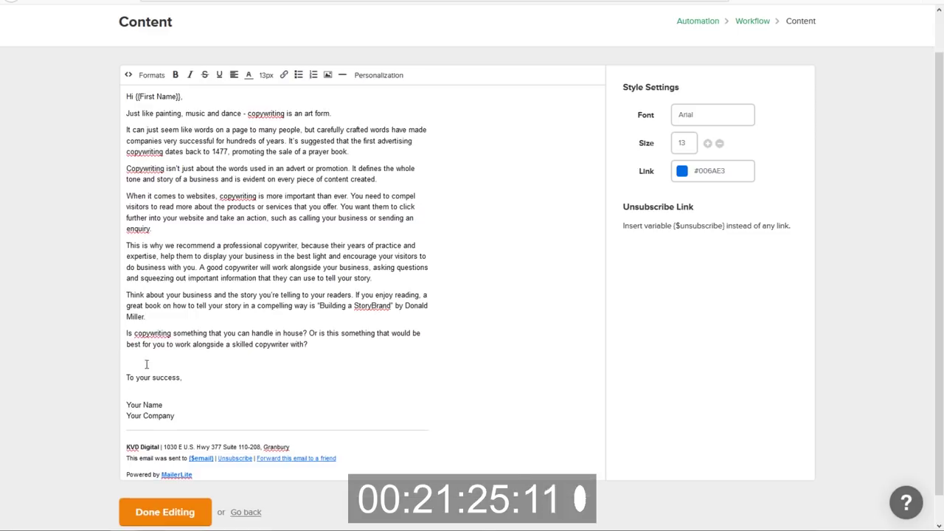
pyautogui.press('BackSpace')
pyautogui.click(160, 371)
pyautogui.press('BackSpace')
pyautogui.press('BackSpace')
pyautogui.scroll(1, 161, 371)
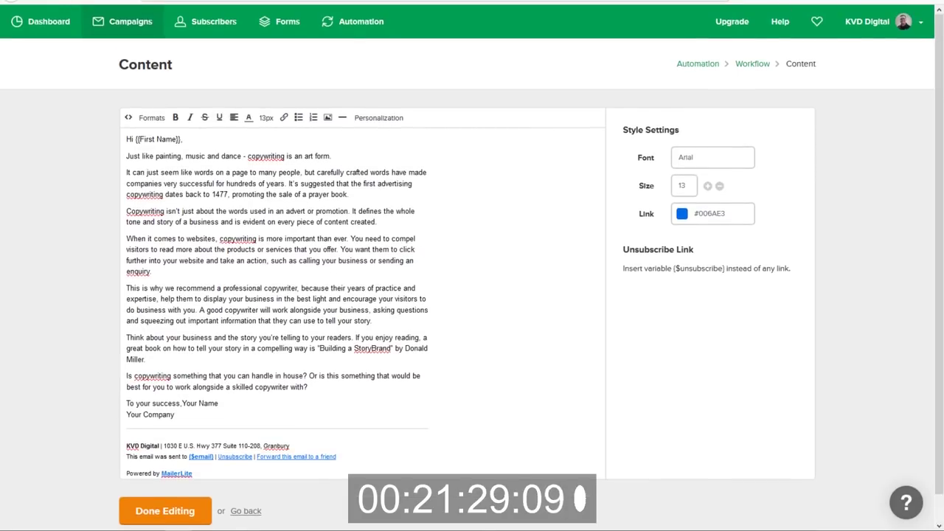
# Change the greeting to 'Hi {$name},', sign with the sender's name, and finish editing.
pyautogui.moveTo(182, 139); pyautogui.dragTo(131, 138)
pyautogui.write('{$name}')
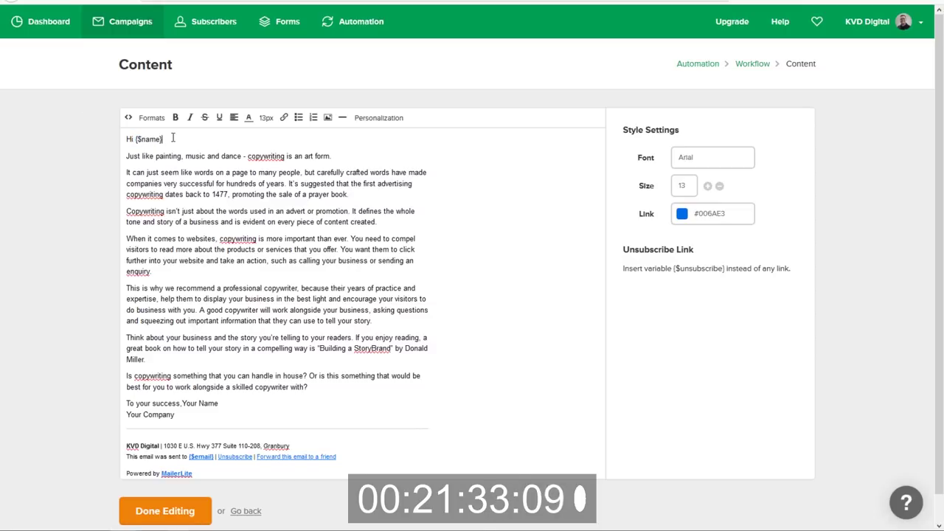
pyautogui.write(',')
pyautogui.scroll(-1, 210, 400)
pyautogui.moveTo(177, 390); pyautogui.dragTo(74, 392)
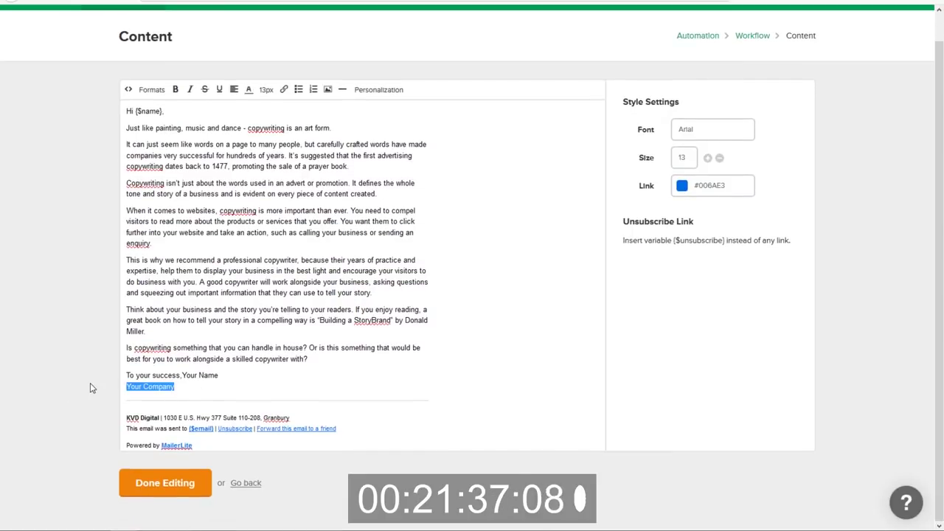
pyautogui.moveTo(198, 392); pyautogui.dragTo(181, 375)
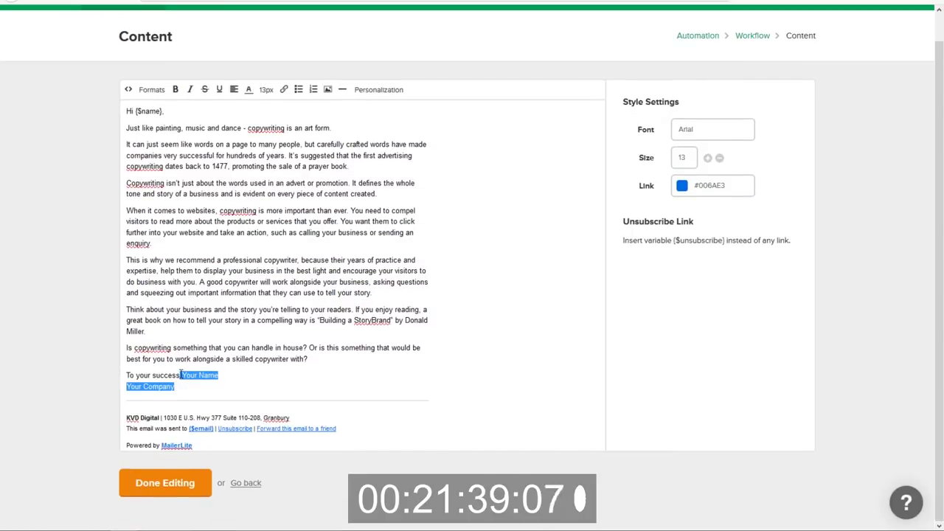
pyautogui.press('BackSpace')
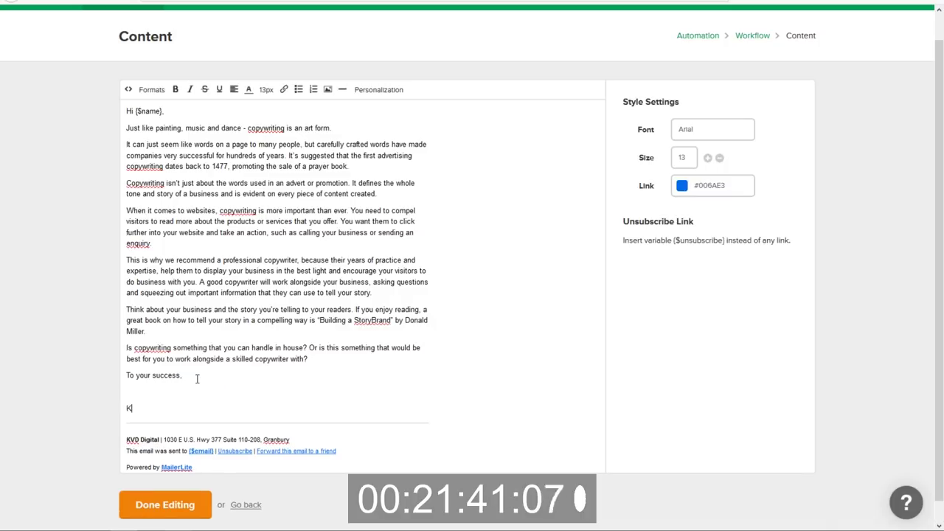
pyautogui.write('Kly')
pyautogui.write('yle Van Deusen')
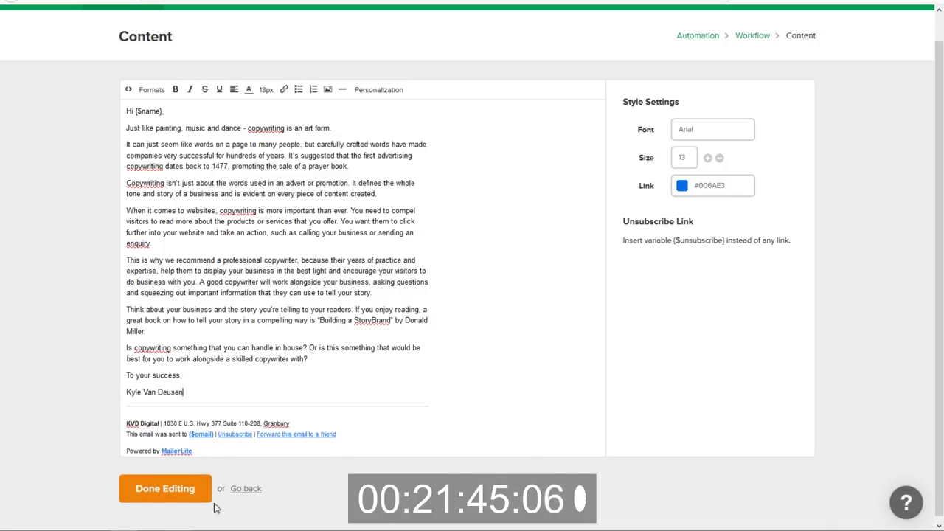
pyautogui.click(196, 493)
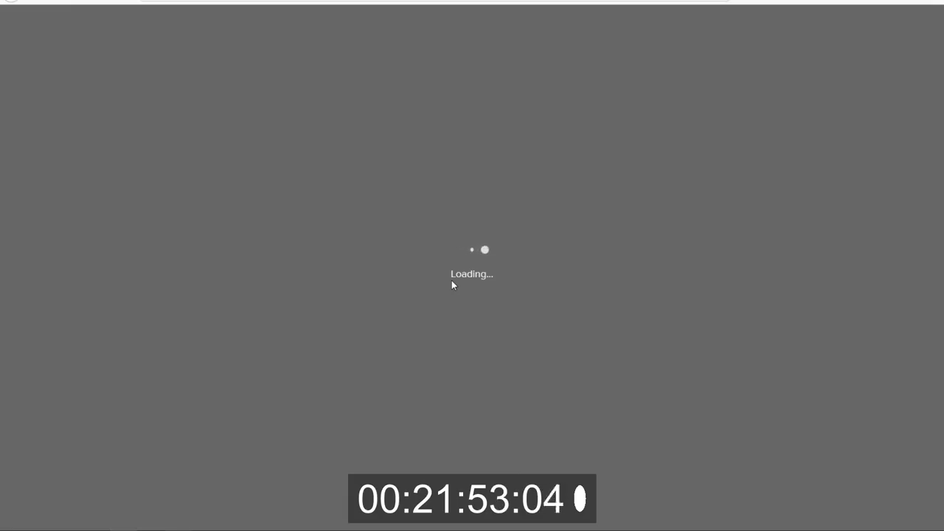
# Add a 1-day wait after the storytelling email.
pyautogui.scroll(-10, 451, 283)
pyautogui.scroll(-1, 413, 329)
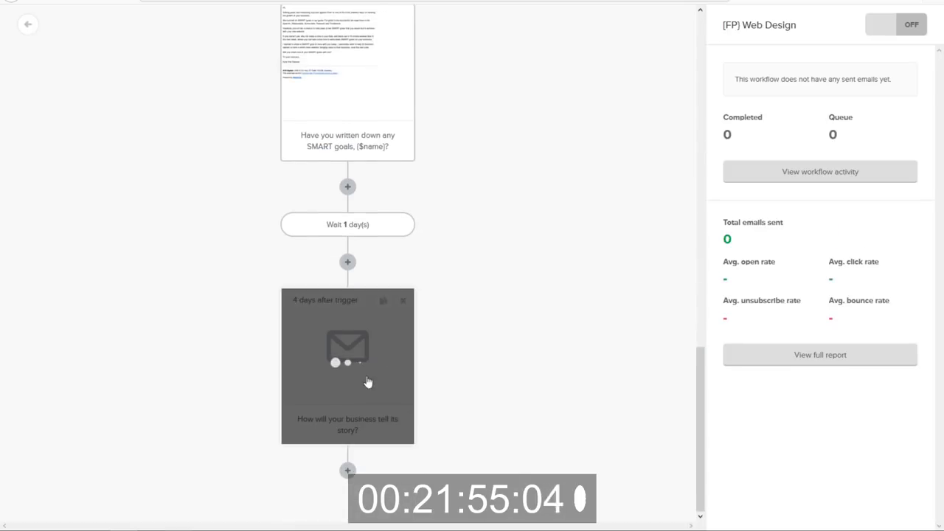
pyautogui.click(347, 471)
pyautogui.click(317, 414)
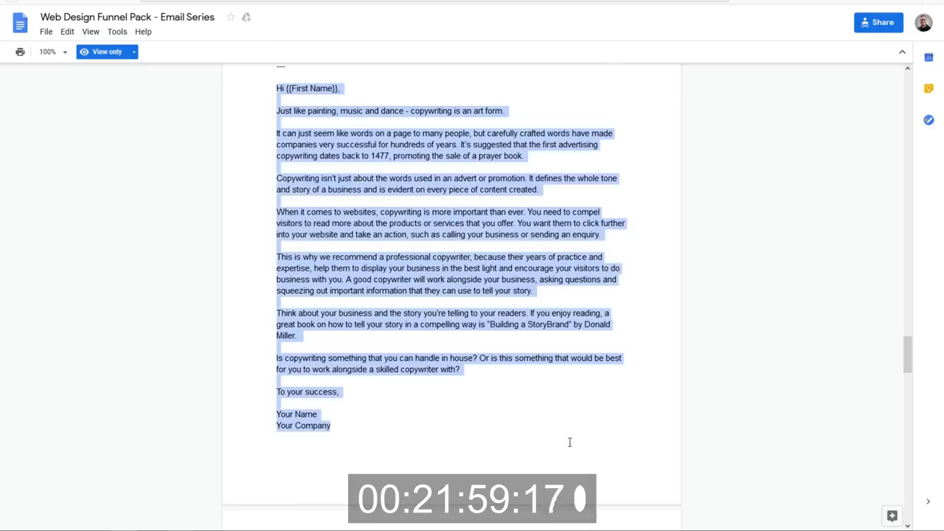
pyautogui.scroll(-5, 502, 171)
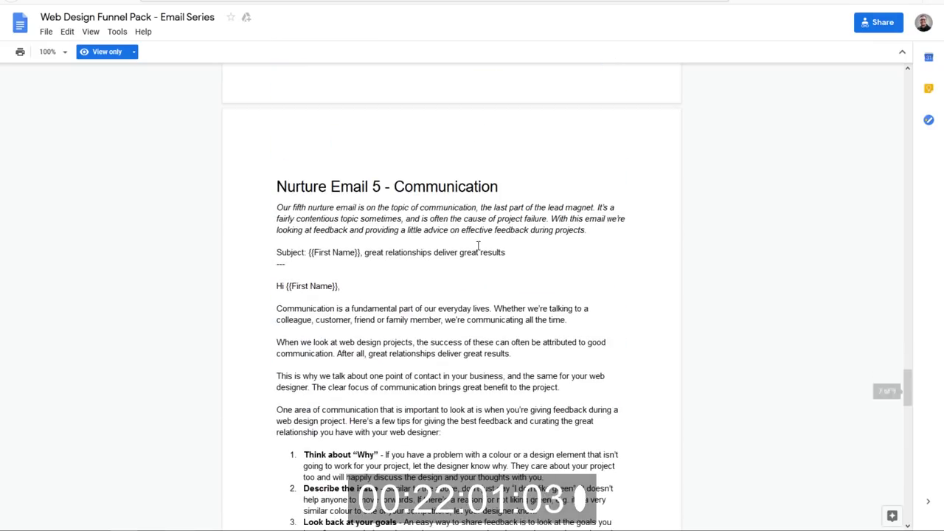
# Add an email step with subject '{$name}, great relationships deliver great results' from Nurture Email 5.
pyautogui.moveTo(514, 253); pyautogui.dragTo(311, 254)
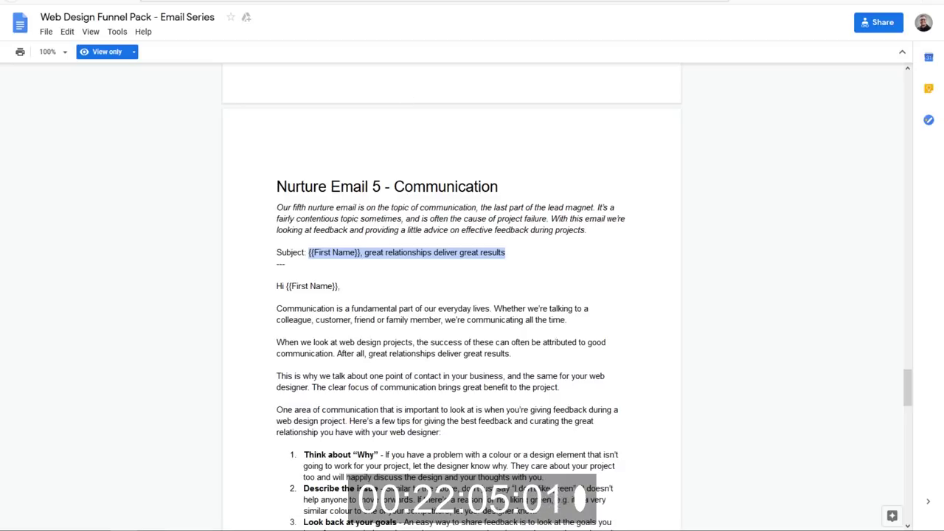
pyautogui.hotkey('alt', 'Tab')
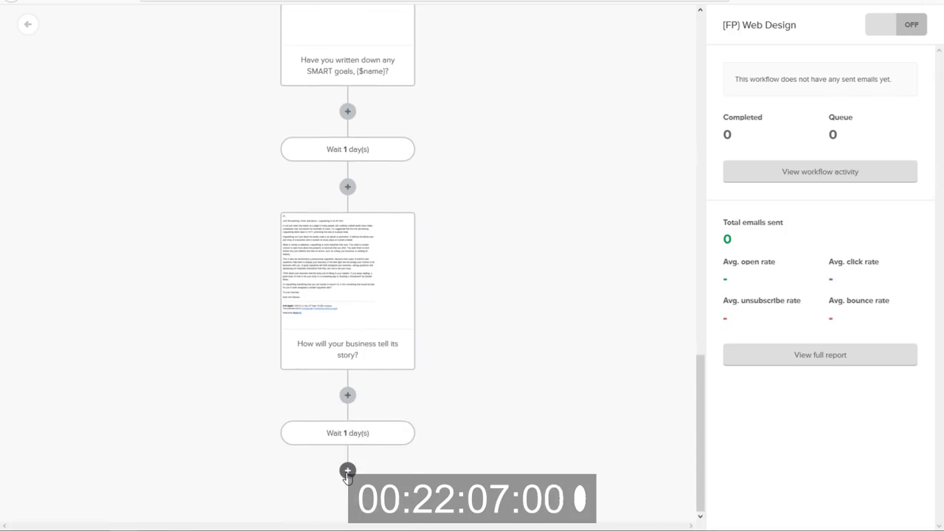
pyautogui.click(347, 471)
pyautogui.click(254, 413)
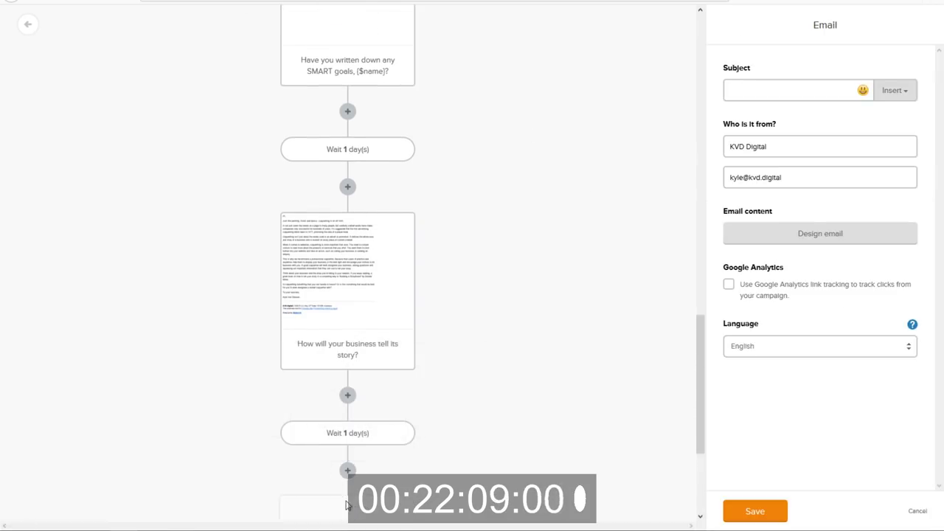
pyautogui.click(744, 88)
pyautogui.write('great relationships deliver great results')
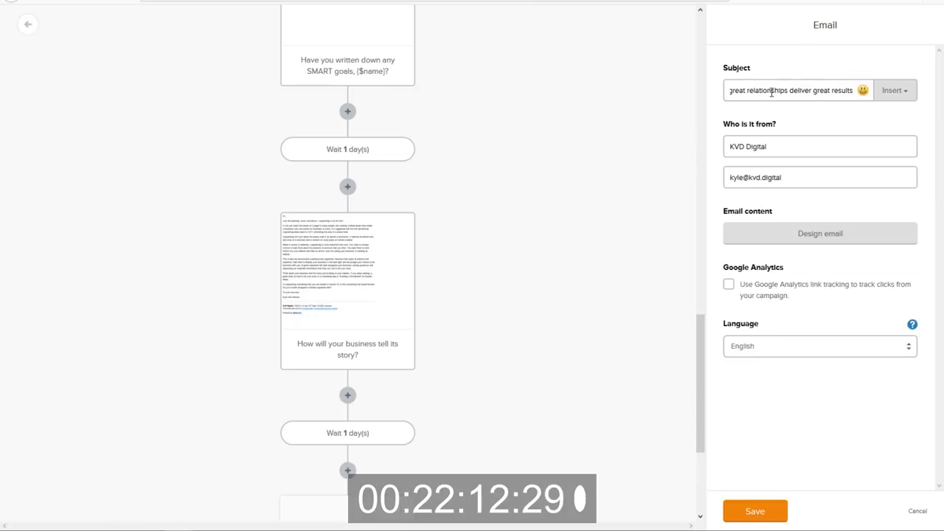
pyautogui.press('Left')
pyautogui.press('Left')
pyautogui.press('Left')
pyautogui.press('Left')
pyautogui.press('Left')
pyautogui.press('Left')
pyautogui.press('Left')
pyautogui.press('Left')
pyautogui.press('Left')
pyautogui.press('Left')
pyautogui.press('Left')
pyautogui.press('Left')
pyautogui.press('Left')
pyautogui.press('Left')
pyautogui.press('Left')
pyautogui.press('Left')
pyautogui.press('Left')
pyautogui.press('Left')
pyautogui.press('Left')
pyautogui.press('Left')
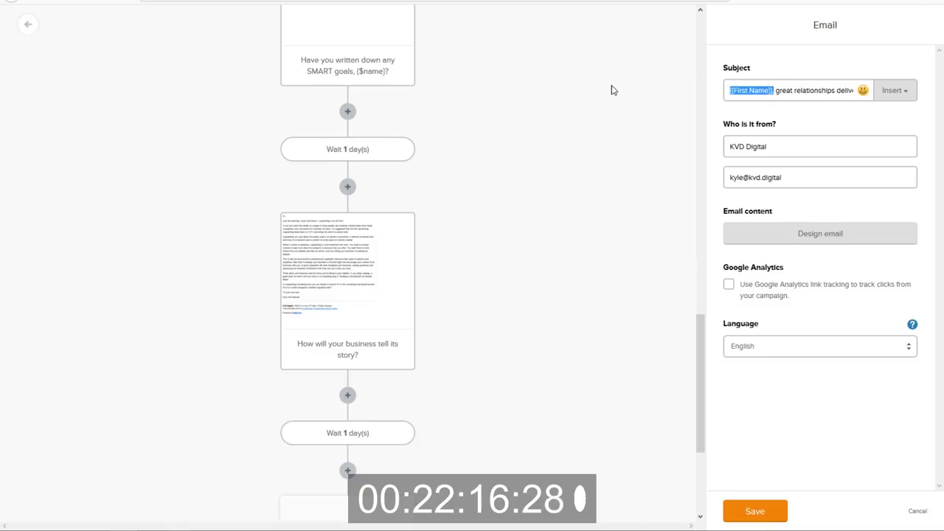
pyautogui.write('{$name}')
# Start designing the email and copy Nurture Email 5's body from the Google Doc.
pyautogui.click(825, 250)
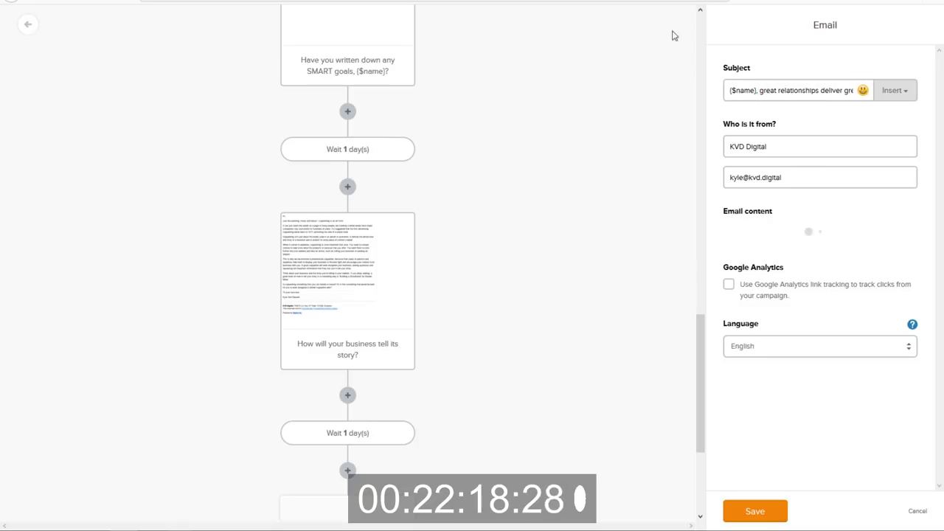
pyautogui.hotkey('alt', 'Tab')
pyautogui.moveTo(276, 286); pyautogui.dragTo(371, 411)
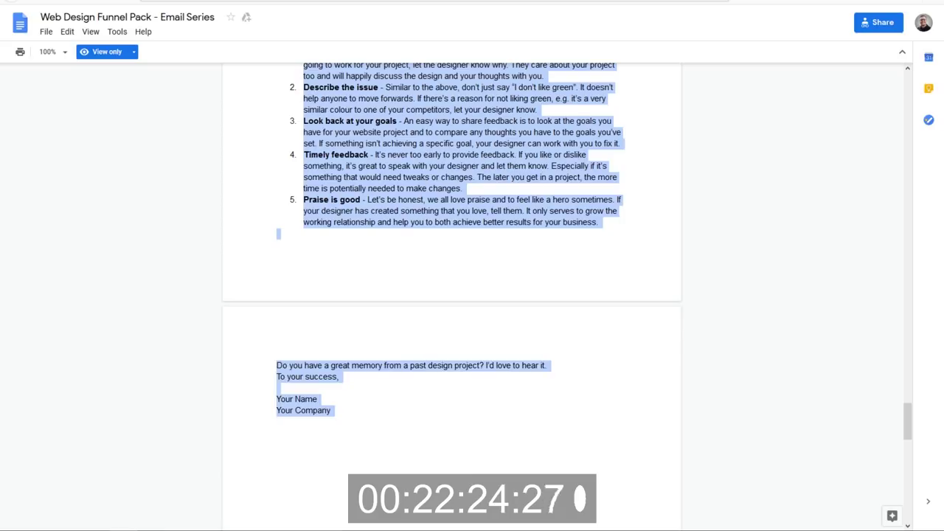
pyautogui.hotkey('alt', 'Tab')
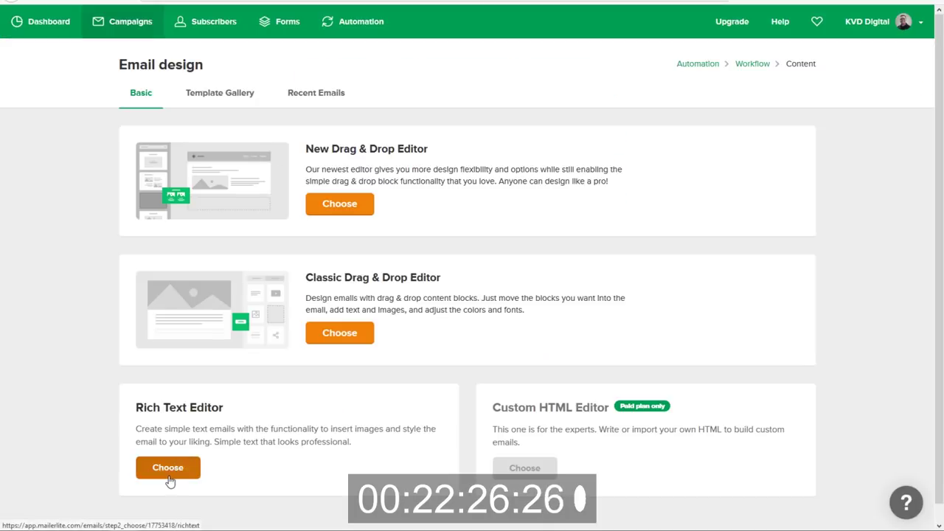
# Choose the Rich Text Editor and paste the communication article over the placeholder.
pyautogui.click(176, 478)
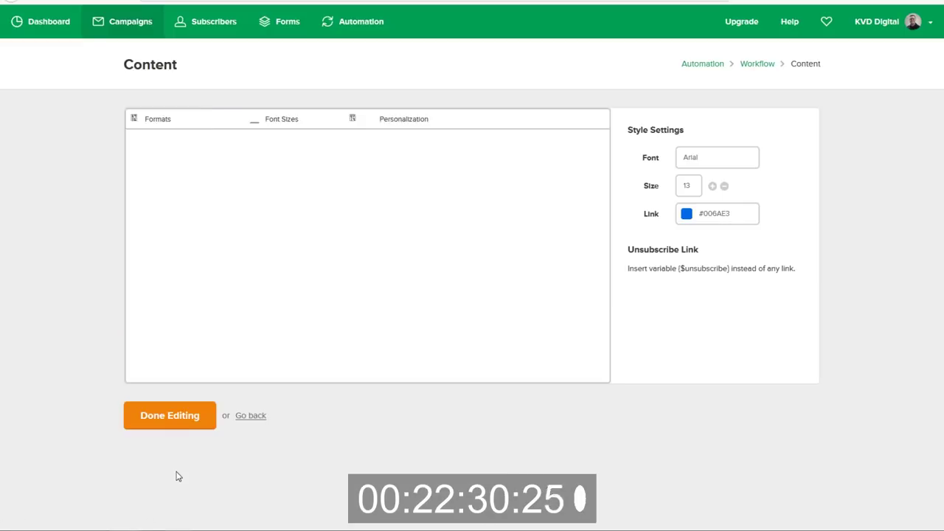
pyautogui.click(225, 141)
pyautogui.moveTo(108, 136); pyautogui.dragTo(38, 143)
pyautogui.click(227, 139)
pyautogui.hotkey('ctrl', 'v')
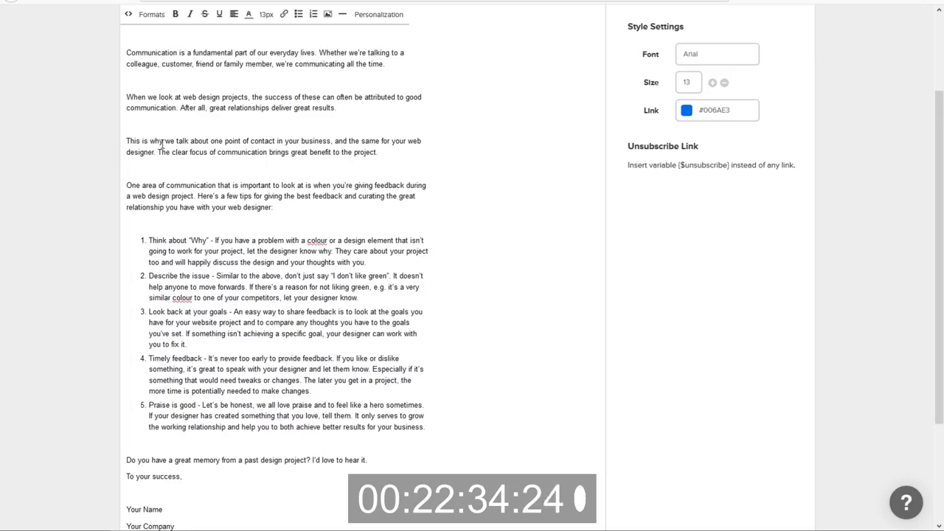
pyautogui.scroll(3, 163, 148)
# Replace the {{First Name}} tag in the greeting with {$name}.
pyautogui.moveTo(182, 135); pyautogui.dragTo(138, 135)
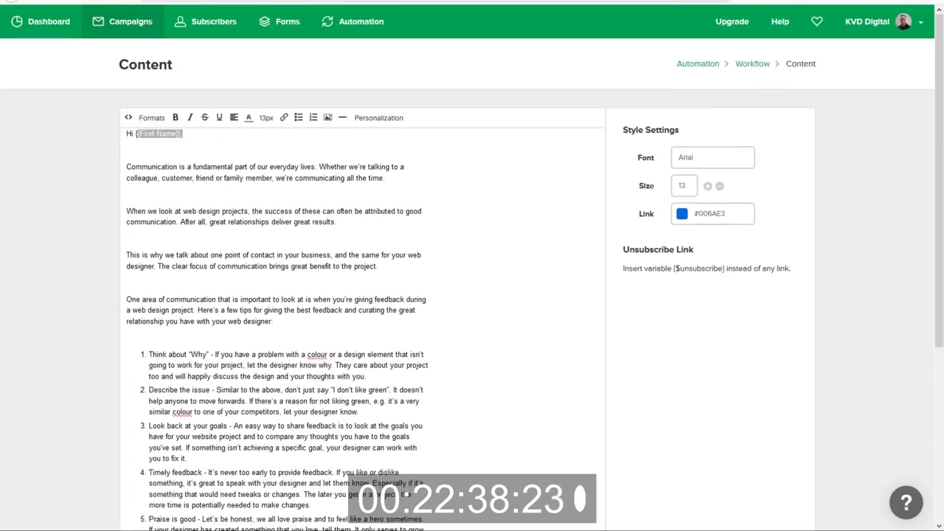
pyautogui.click(197, 147)
pyautogui.moveTo(183, 134); pyautogui.dragTo(135, 134)
pyautogui.write('{$name}')
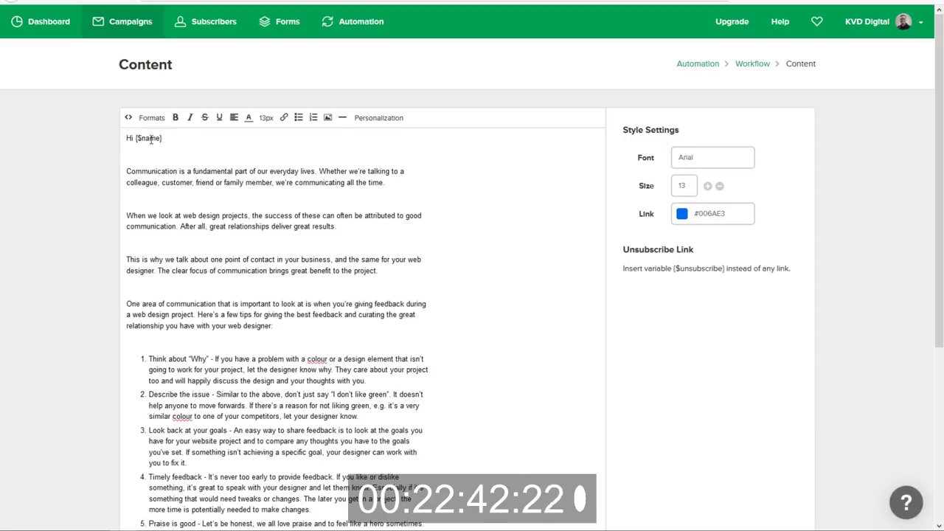
# Remove the blank lines between the greeting, paragraphs and tips list.
pyautogui.press('Delete')
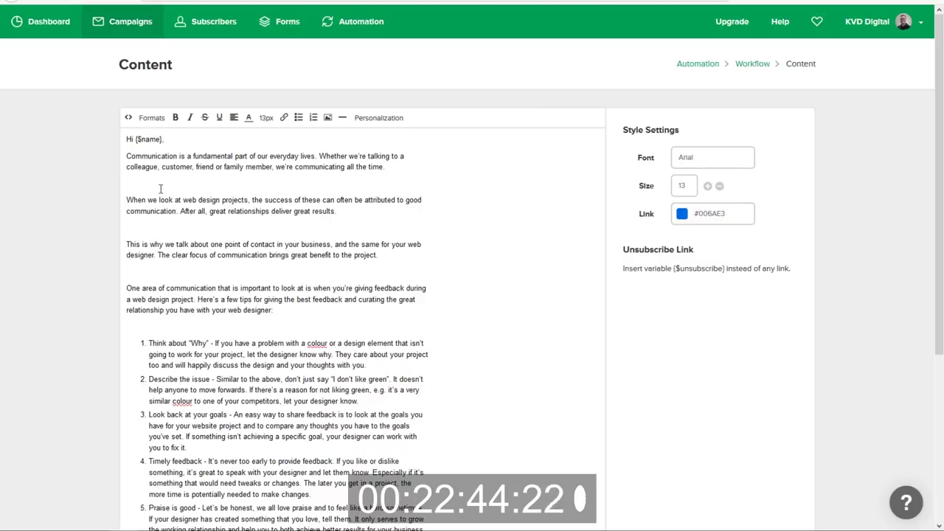
pyautogui.click(164, 181)
pyautogui.press('Delete')
pyautogui.click(152, 207)
pyautogui.press('Delete')
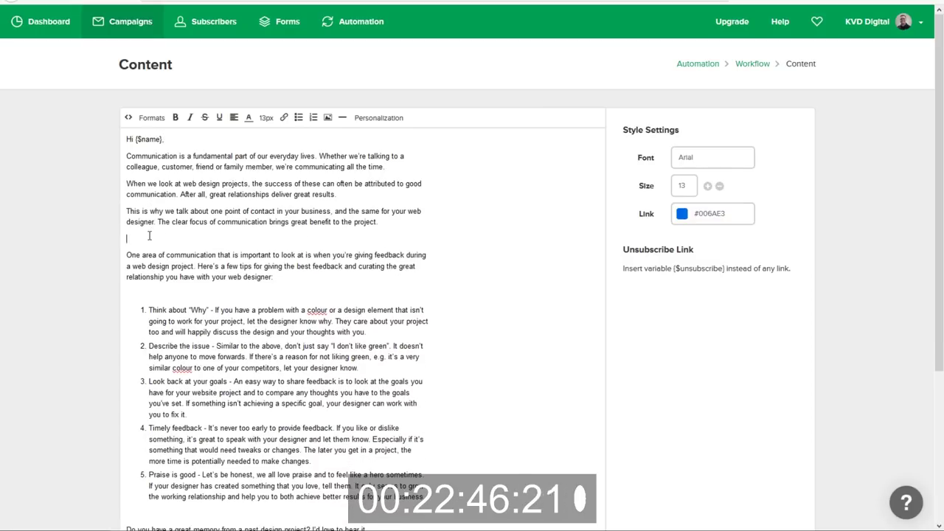
pyautogui.press('Delete')
pyautogui.scroll(-3, 135, 325)
pyautogui.click(137, 322)
pyautogui.press('BackSpace')
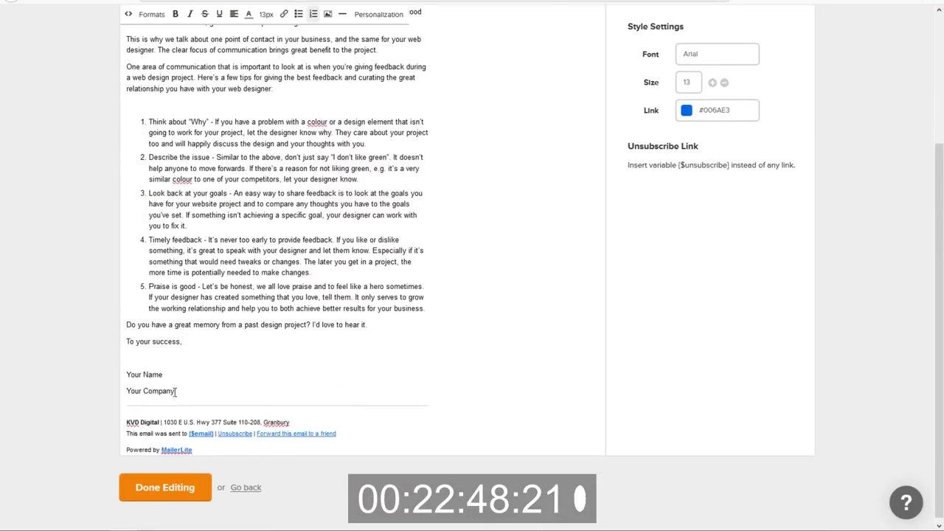
# Replace the placeholder signature with the sender's name and save the email content.
pyautogui.moveTo(175, 392); pyautogui.dragTo(118, 380)
pyautogui.write('Kyle V')
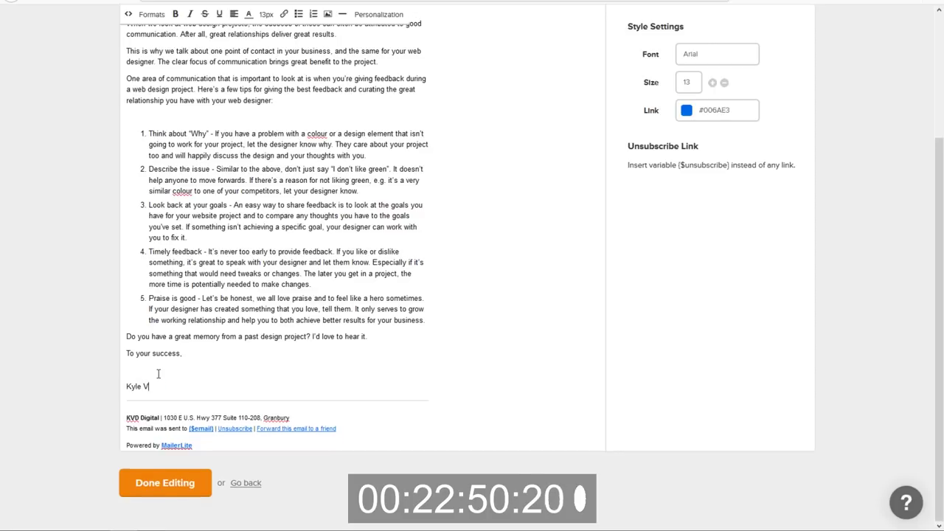
pyautogui.write('an Deusen')
pyautogui.click(184, 483)
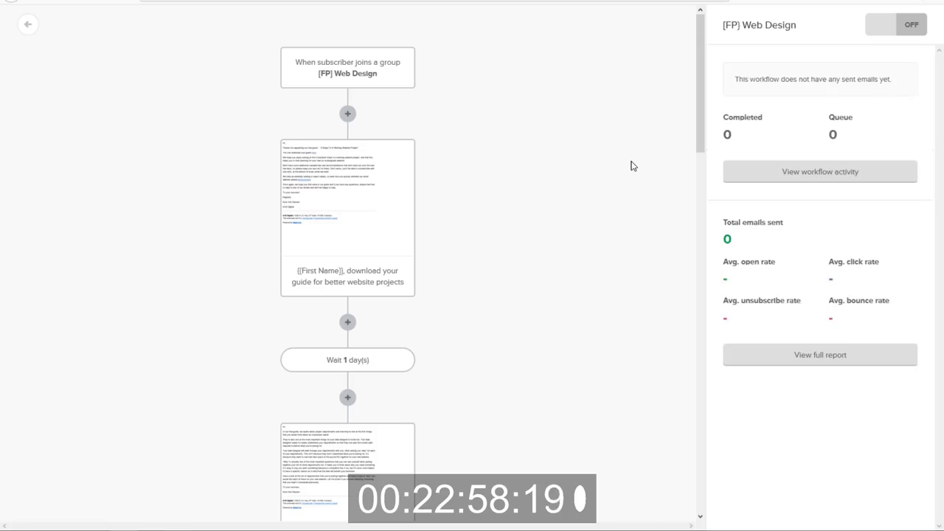
# Add a 1-day wait at the end of the workflow.
pyautogui.scroll(-15, 549, 205)
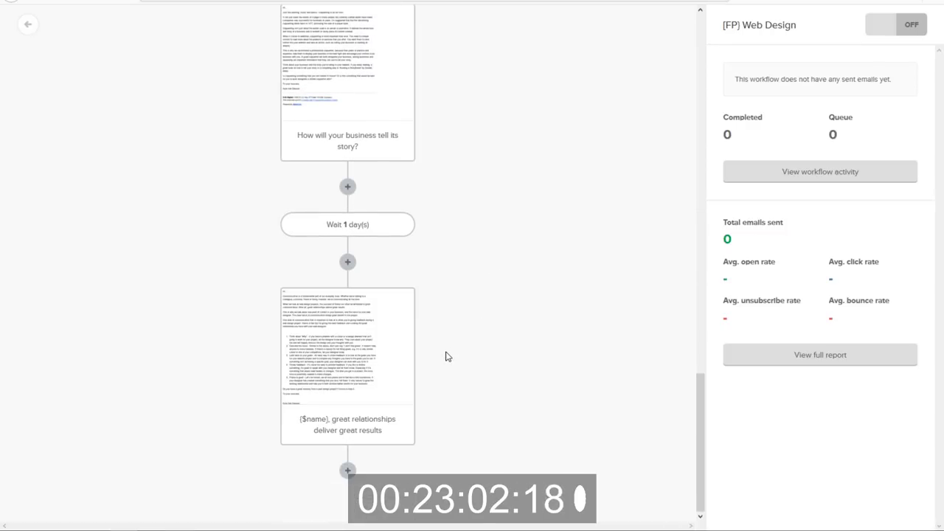
pyautogui.click(349, 472)
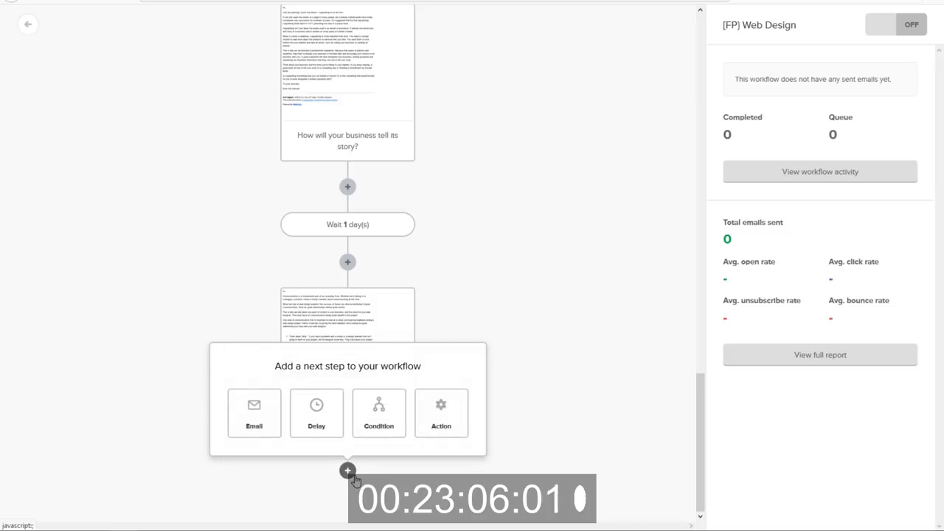
pyautogui.click(316, 413)
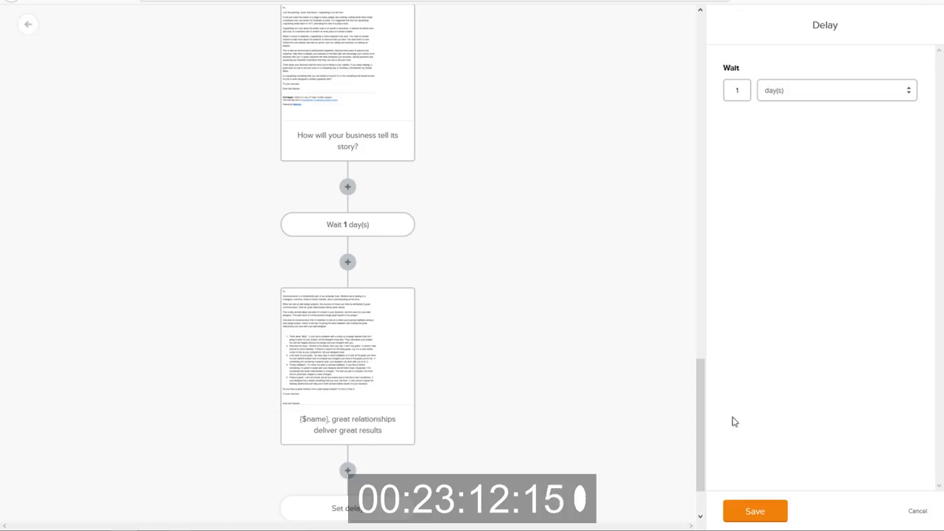
pyautogui.click(740, 516)
# Add an email step with the subject '{$name}, let's talk about your goals'.
pyautogui.click(608, 2)
pyautogui.scroll(-10, 487, 318)
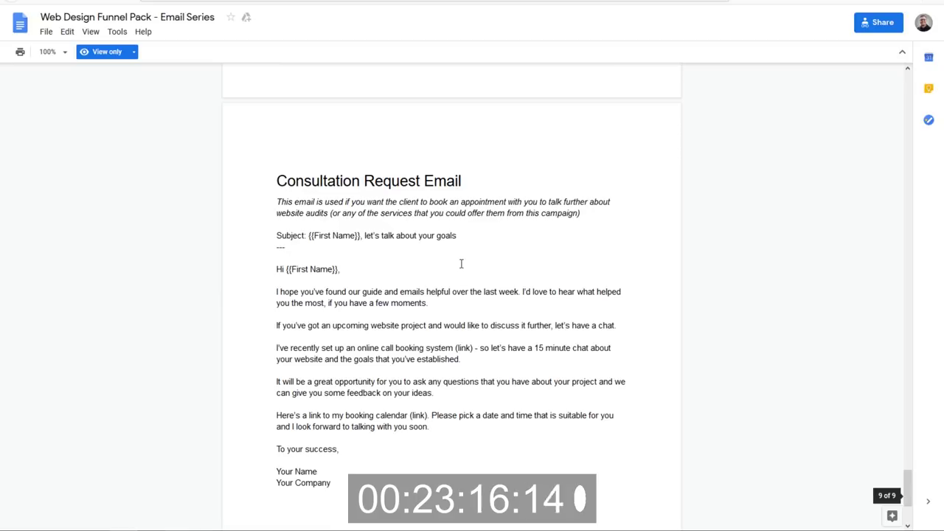
pyautogui.moveTo(468, 235); pyautogui.dragTo(310, 236)
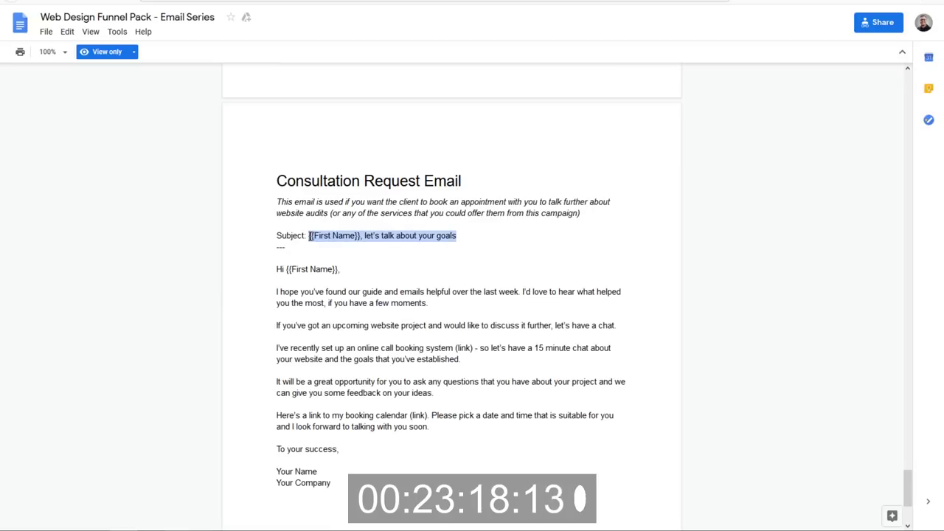
pyautogui.hotkey('alt', 'Tab')
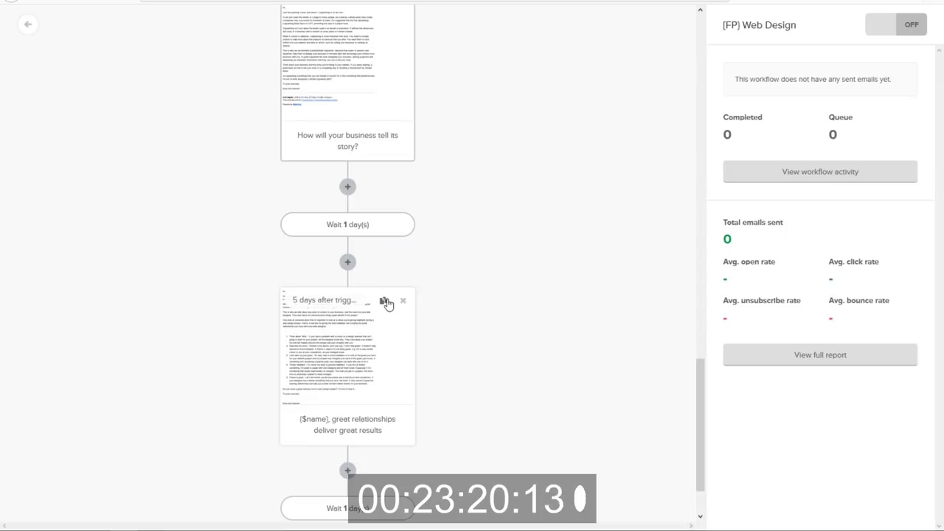
pyautogui.click(348, 469)
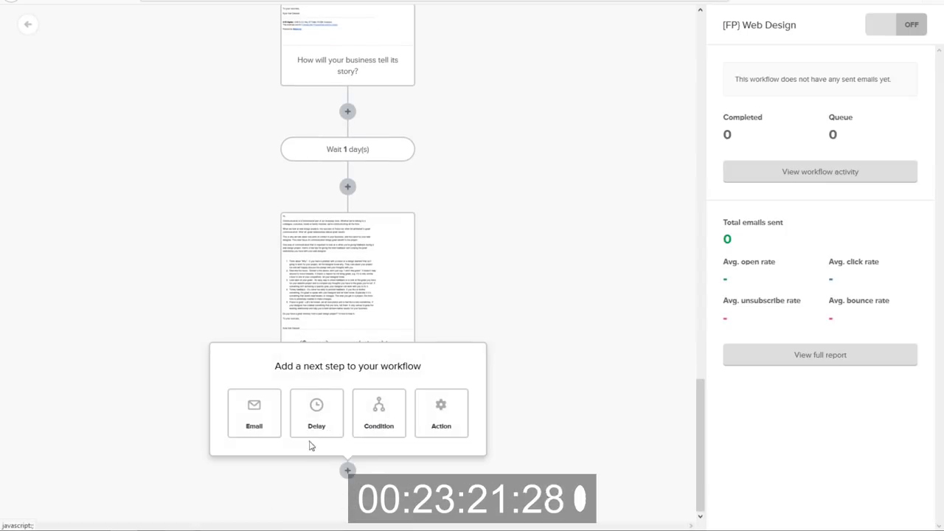
pyautogui.click(245, 421)
pyautogui.click(766, 92)
pyautogui.write("[[First Name]], let's talk about your goals")
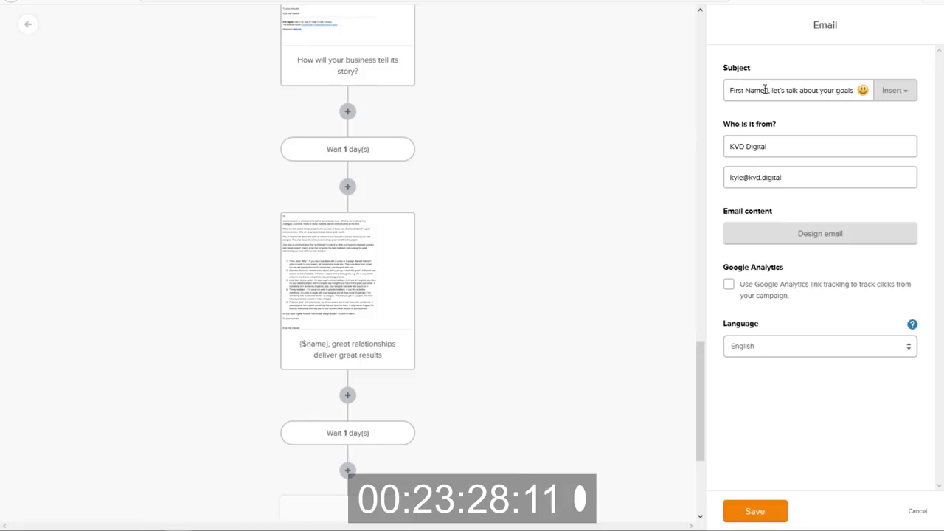
pyautogui.moveTo(768, 90); pyautogui.dragTo(686, 96)
pyautogui.press('BackSpace')
pyautogui.write('{$name}')
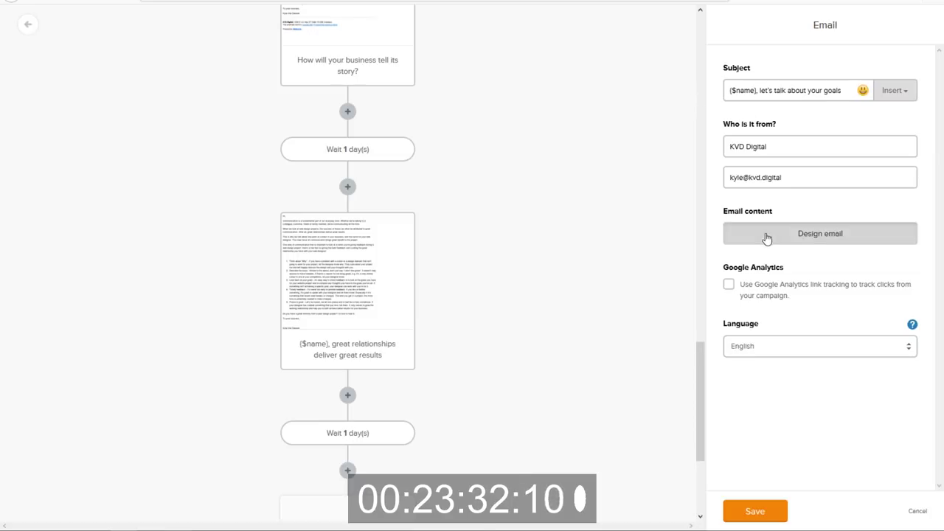
# Start designing the email and copy the consultation body from the Google Doc.
pyautogui.click(766, 238)
pyautogui.hotkey('alt', 'Tab')
pyautogui.click(270, 272)
pyautogui.moveTo(273, 270); pyautogui.dragTo(353, 483)
pyautogui.hotkey('ctrl', 'c')
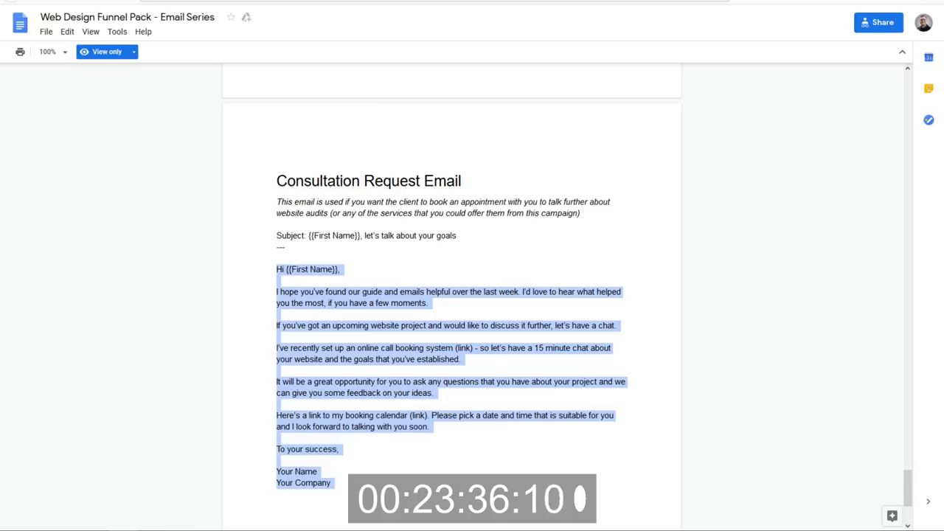
pyautogui.hotkey('alt', 'Tab')
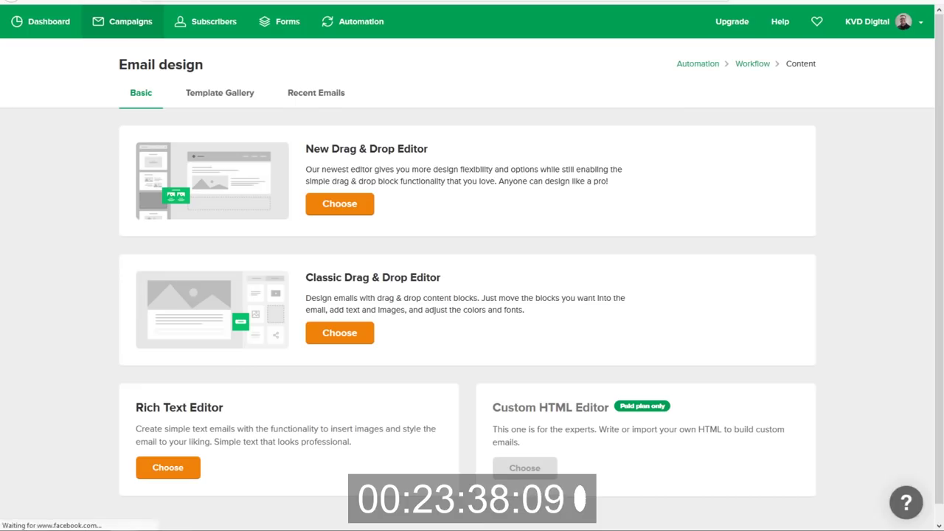
# Paste the consultation body in the Rich Text Editor and swap the greeting tag for {$name}.
pyautogui.click(154, 465)
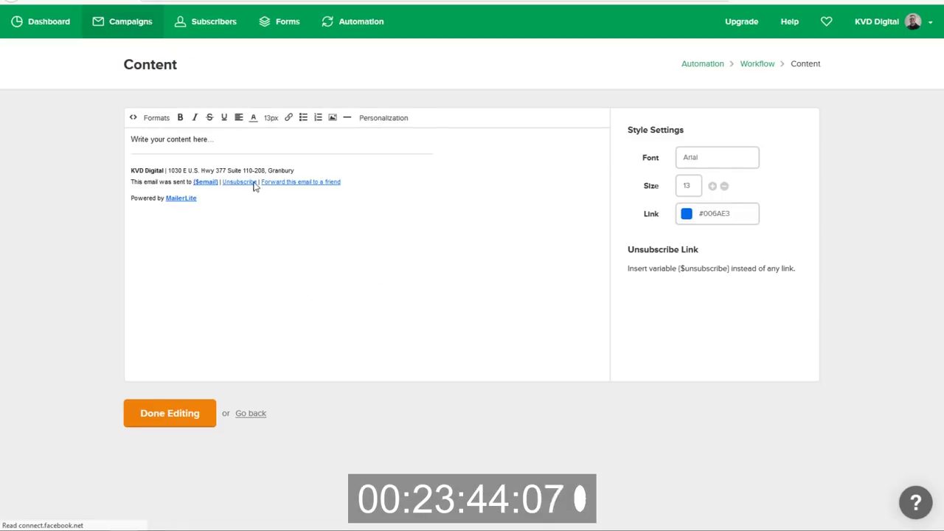
pyautogui.click(239, 140)
pyautogui.tripleClick(230, 137)
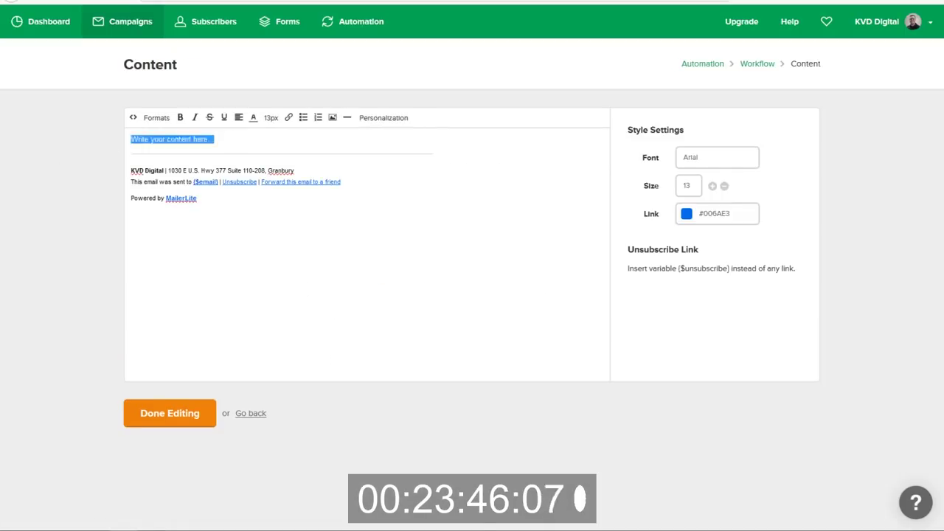
pyautogui.hotkey('ctrl', 'v')
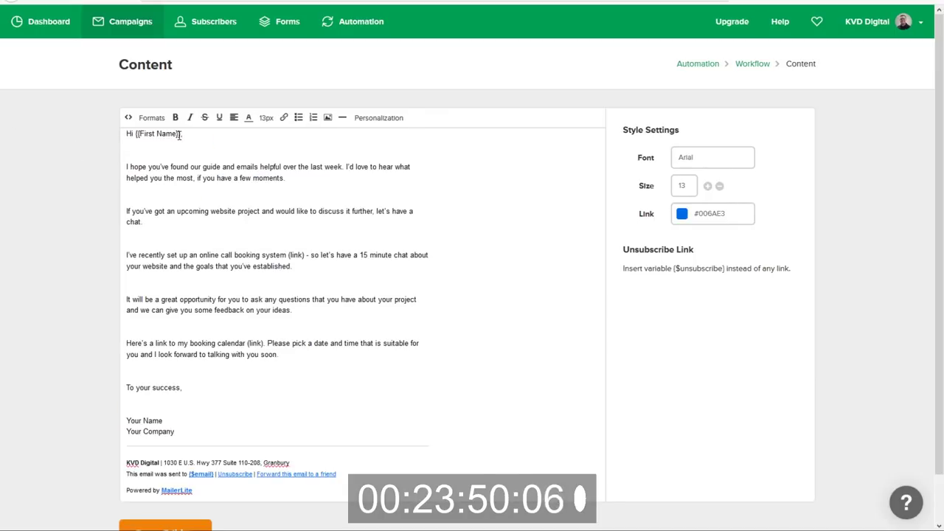
pyautogui.moveTo(164, 135); pyautogui.dragTo(139, 135)
pyautogui.write('{$name}')
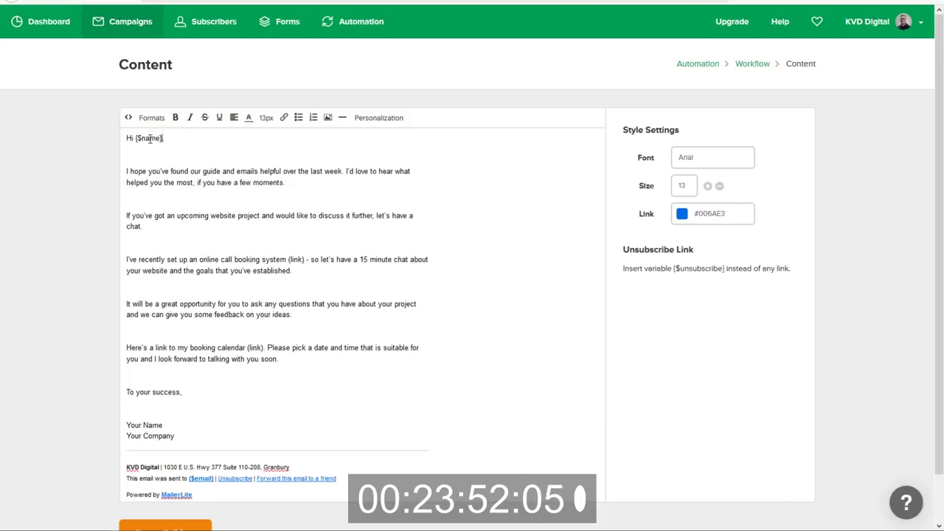
# Delete the empty lines between the greeting, paragraphs, sign-off and signature.
pyautogui.click(166, 149)
pyautogui.press('BackSpace')
pyautogui.click(152, 185)
pyautogui.press('BackSpace')
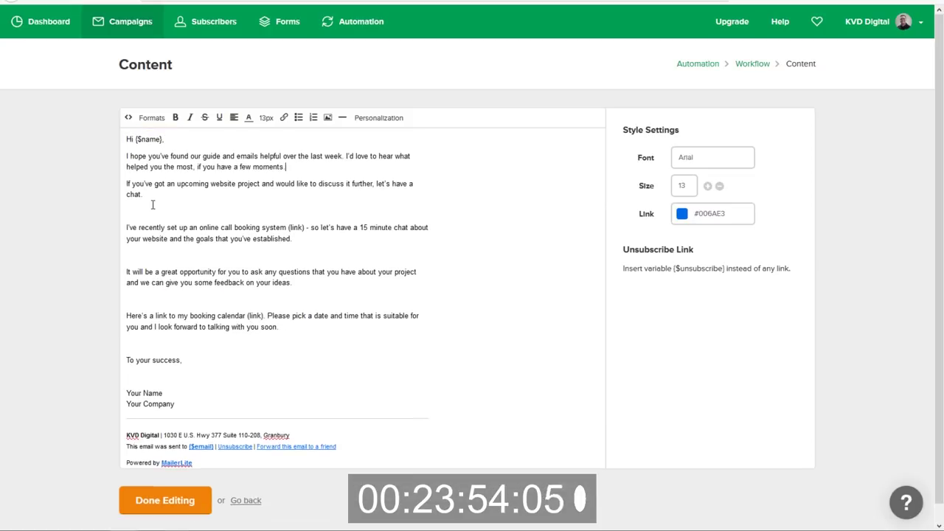
pyautogui.click(153, 211)
pyautogui.press('BackSpace')
pyautogui.click(152, 240)
pyautogui.press('BackSpace')
pyautogui.click(152, 265)
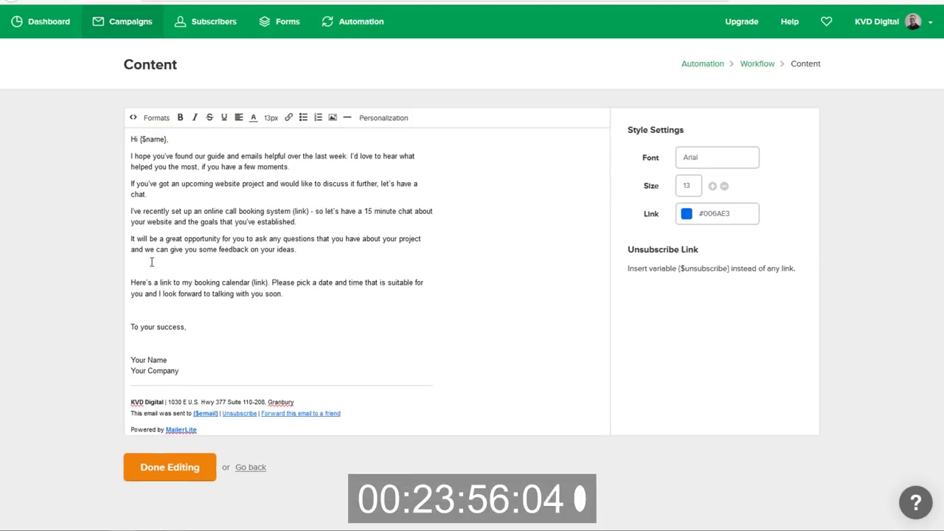
pyautogui.press('BackSpace')
pyautogui.click(157, 289)
pyautogui.press('BackSpace')
pyautogui.click(163, 317)
pyautogui.press('BackSpace')
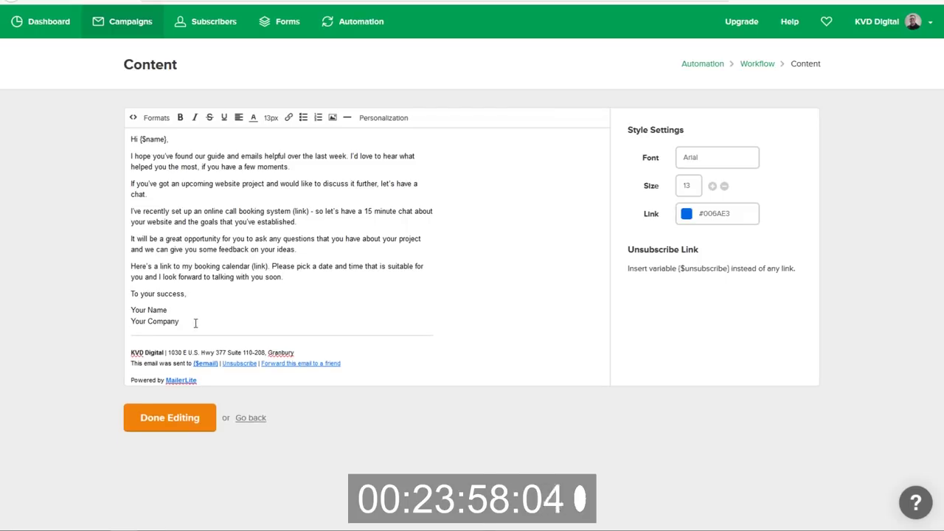
# Sign with the sender's name and delete the '(link)' placeholder after the call booking system.
pyautogui.moveTo(194, 321); pyautogui.dragTo(68, 311)
pyautogui.write('Kyle Van Deusen')
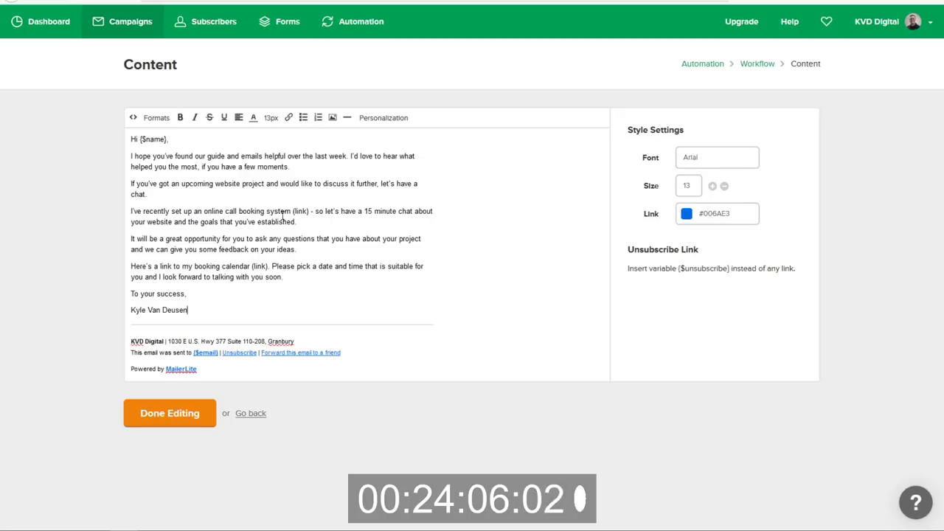
pyautogui.moveTo(309, 212); pyautogui.dragTo(293, 212)
pyautogui.press('BackSpace')
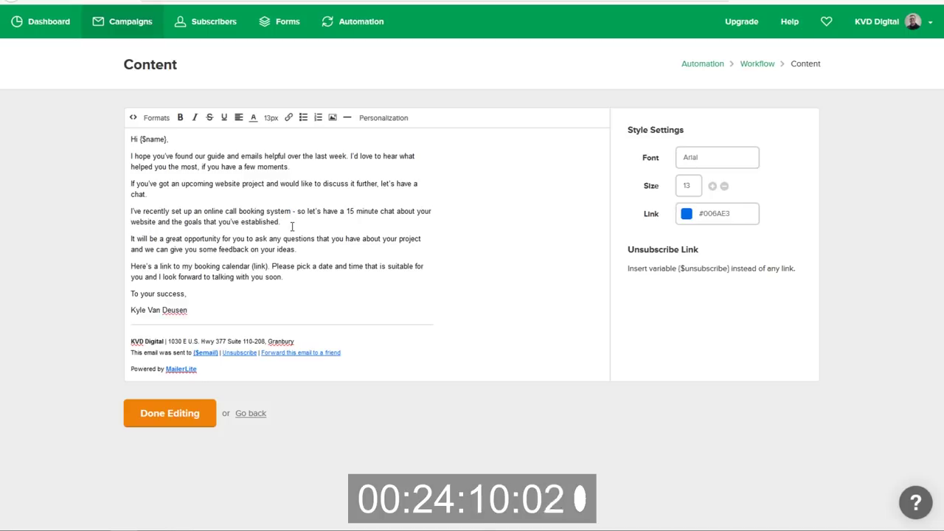
pyautogui.moveTo(291, 212); pyautogui.dragTo(226, 212)
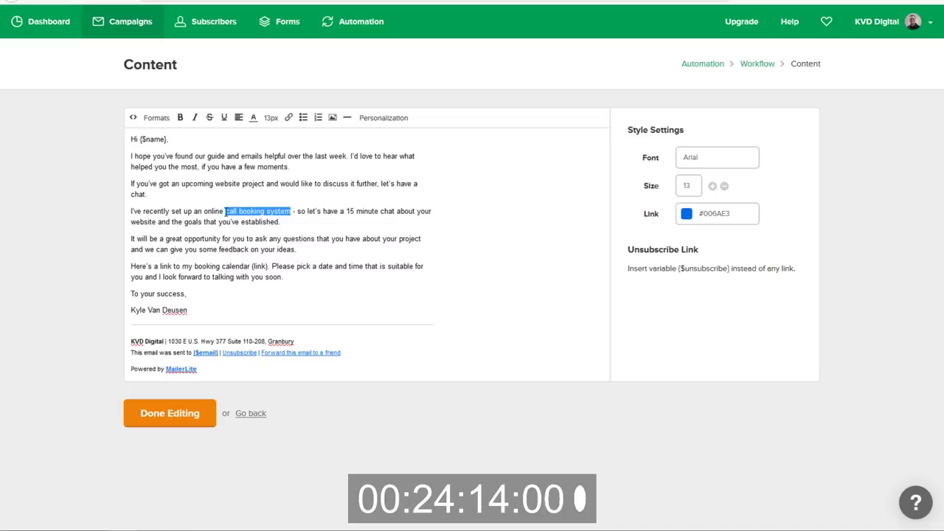
pyautogui.click(289, 118)
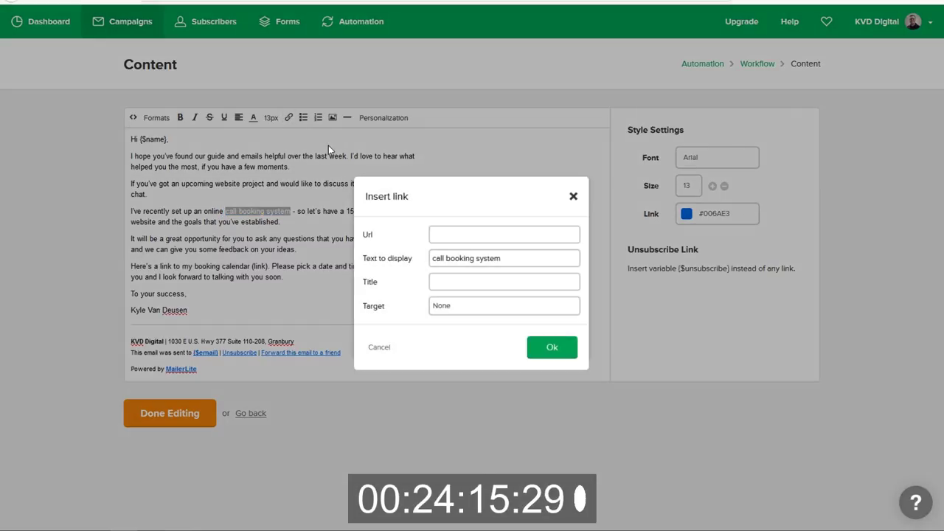
pyautogui.write('https://ogalweb')
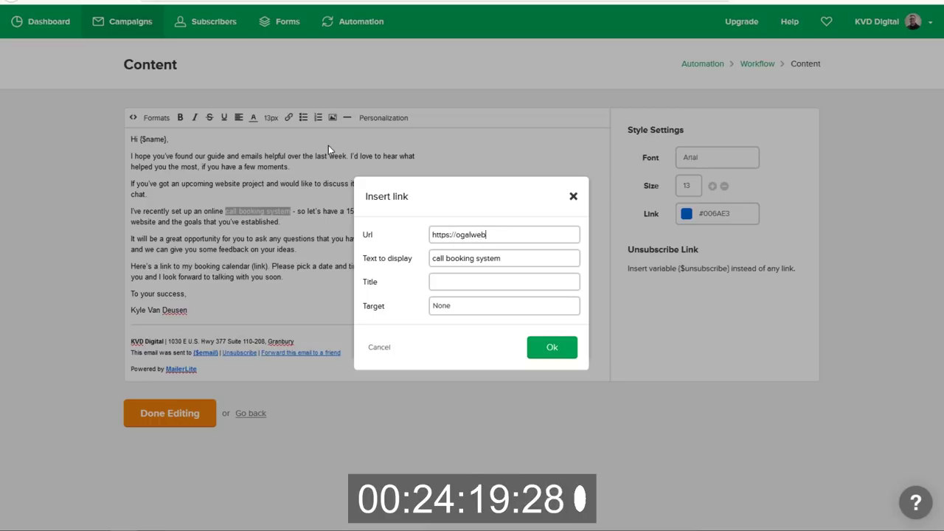
pyautogui.write('.com/video')
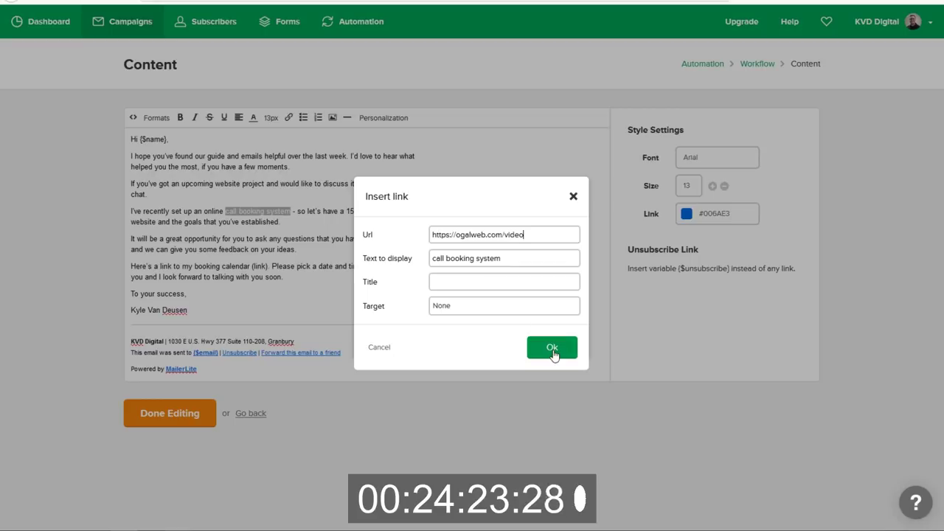
pyautogui.click(552, 354)
pyautogui.click(415, 289)
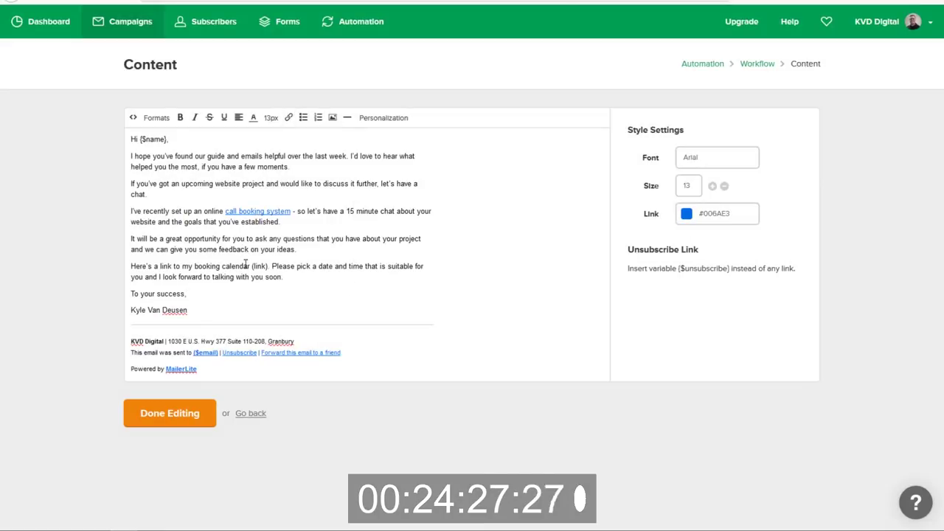
pyautogui.moveTo(266, 266); pyautogui.dragTo(251, 267)
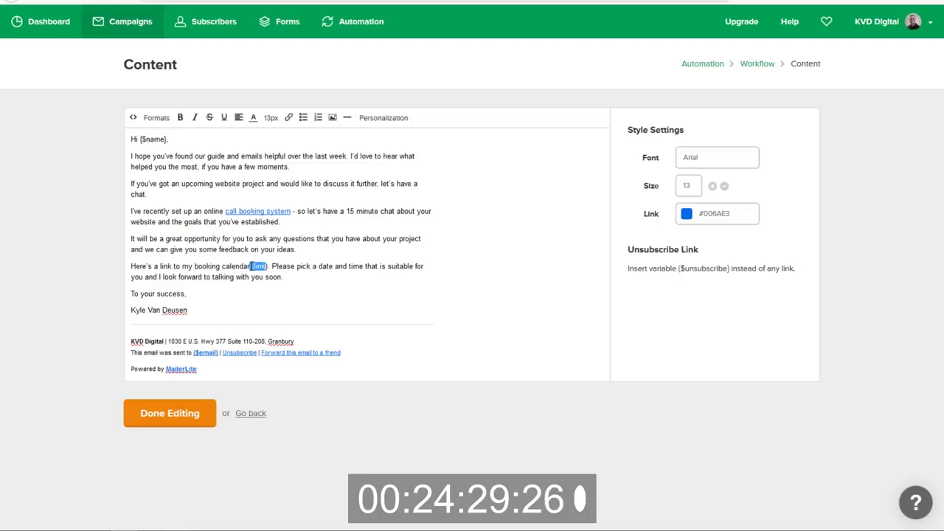
pyautogui.press('BackSpace')
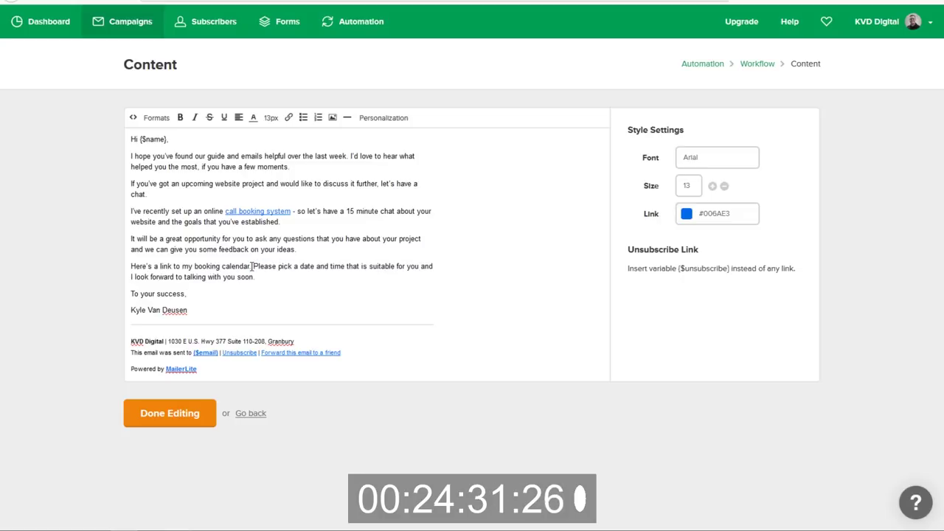
pyautogui.moveTo(250, 267); pyautogui.dragTo(181, 267)
pyautogui.click(289, 119)
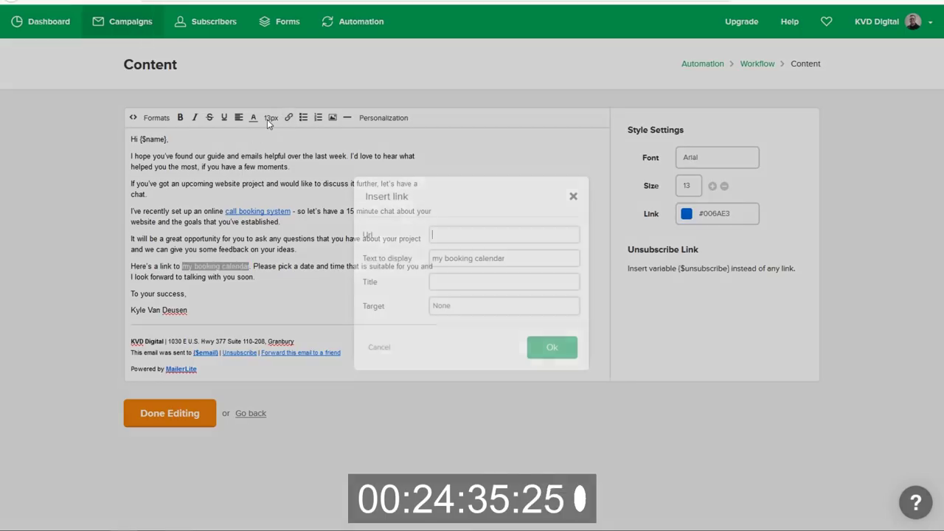
pyautogui.write('https://')
pyautogui.click(507, 255)
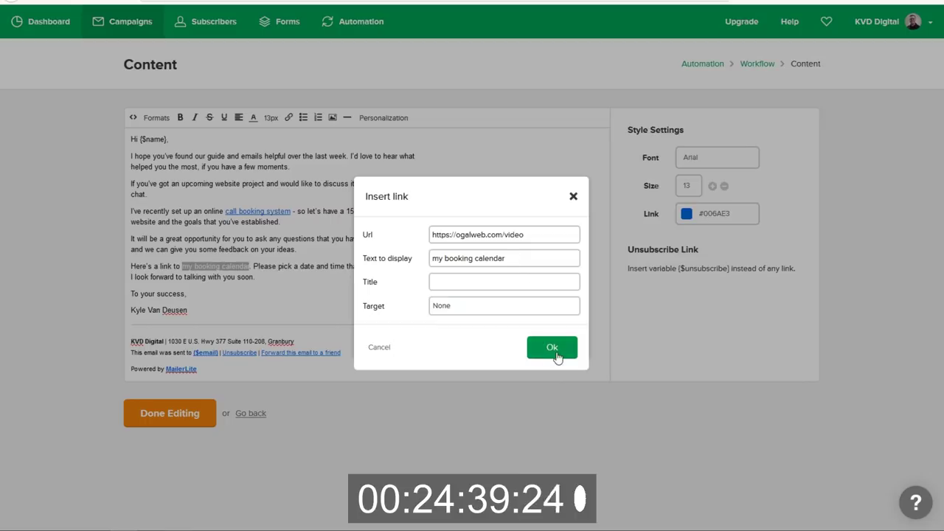
pyautogui.click(552, 348)
pyautogui.click(421, 317)
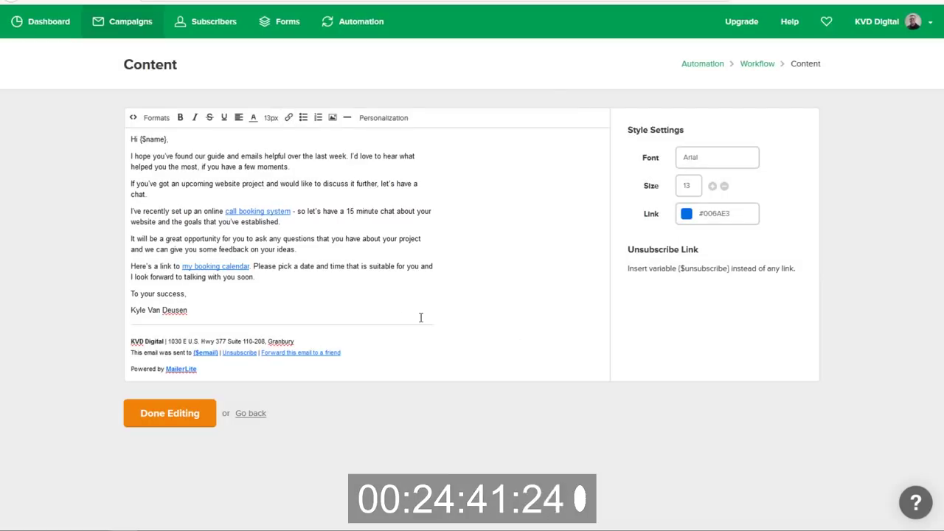
pyautogui.click(182, 419)
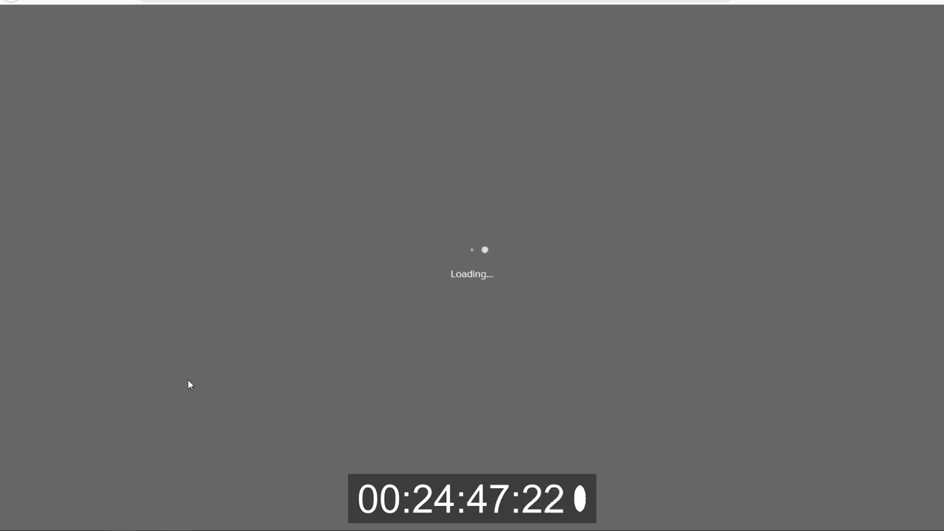
# Switch the [FP] Web Design workflow toggle from OFF to ON.
pyautogui.scroll(-10, 335, 332)
pyautogui.scroll(-10, 347, 331)
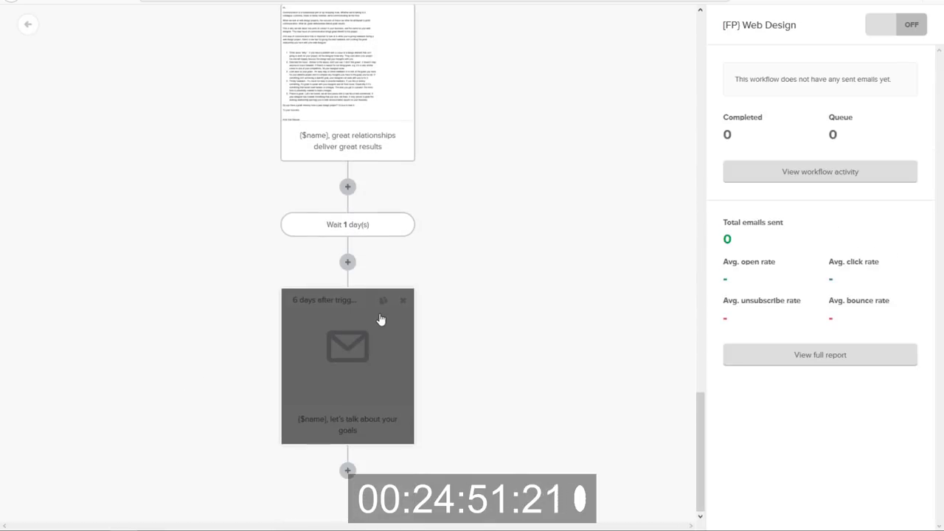
pyautogui.scroll(7, 382, 320)
pyautogui.click(899, 33)
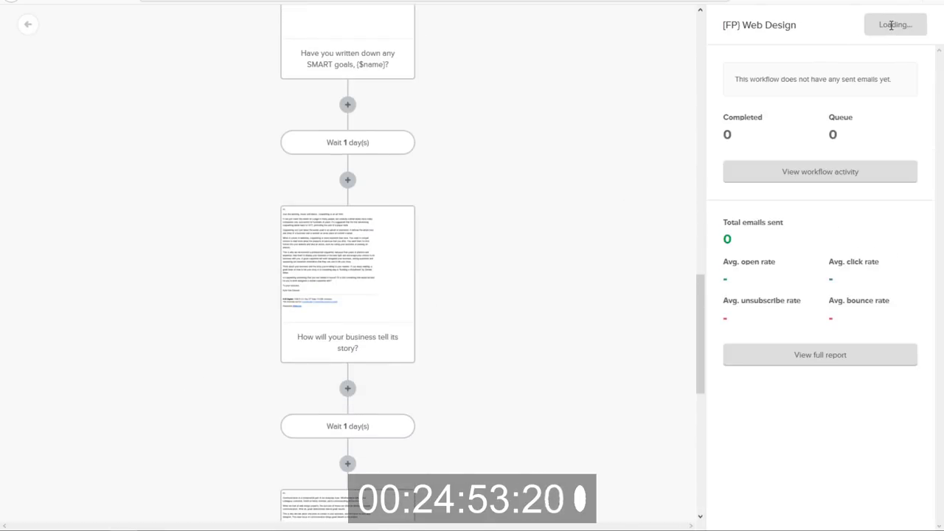
# Return to the Automation list, then open the landing page's free-guide signup form.
pyautogui.scroll(10, 586, 175)
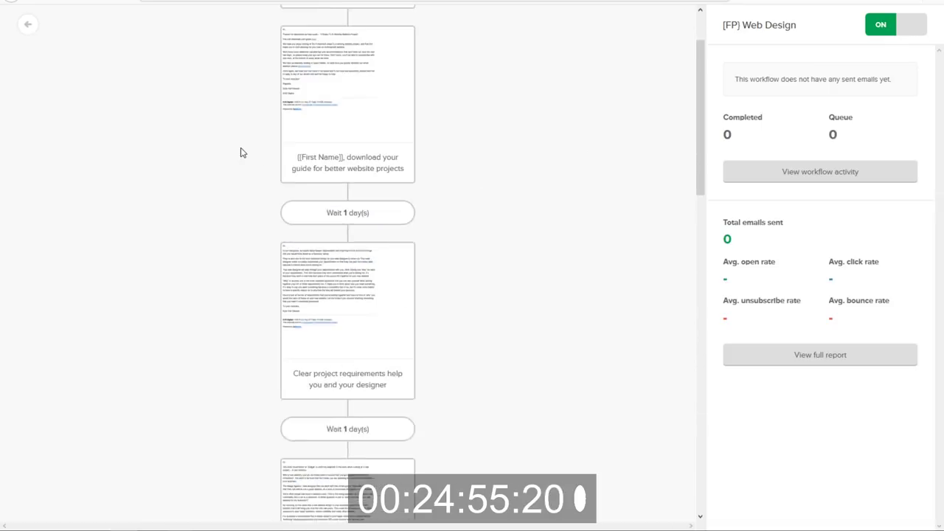
pyautogui.click(26, 27)
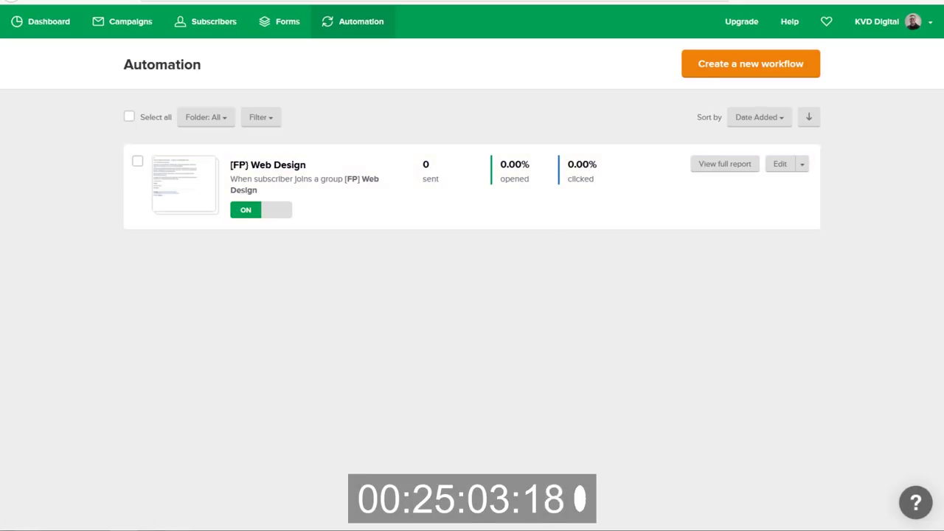
pyautogui.hotkey('alt', 'Tab')
pyautogui.click(298, 317)
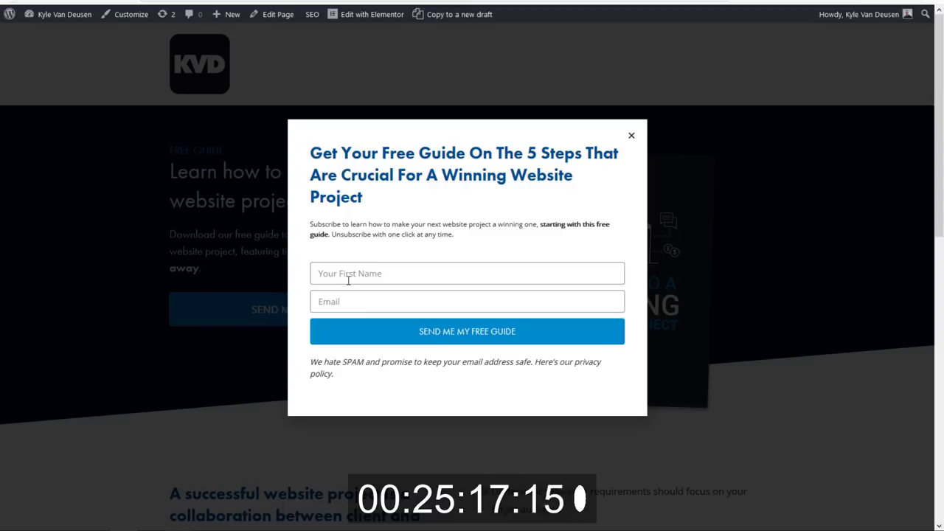
# Close the signup popup and load the pasted landing page URL in a new Firefox private window.
pyautogui.click(632, 136)
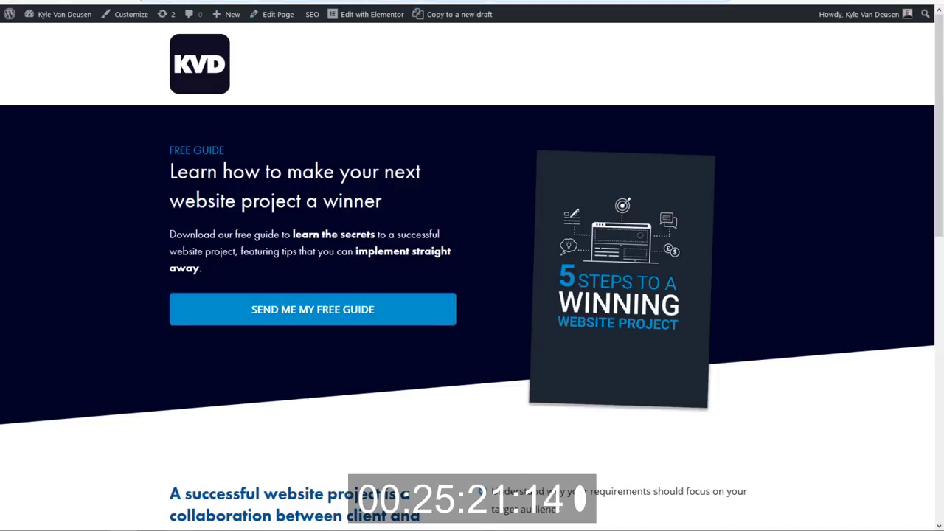
pyautogui.click(928, 1)
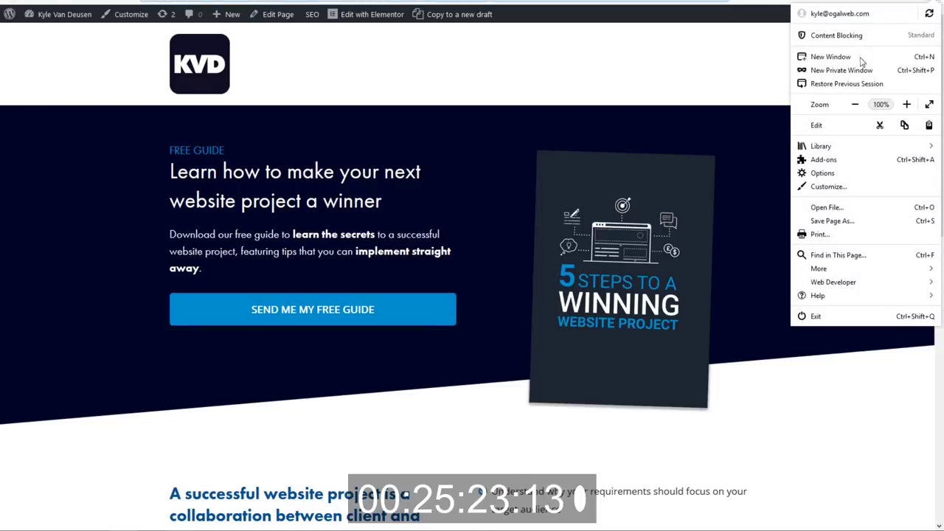
pyautogui.click(842, 70)
pyautogui.hotkey('ctrl', 'v')
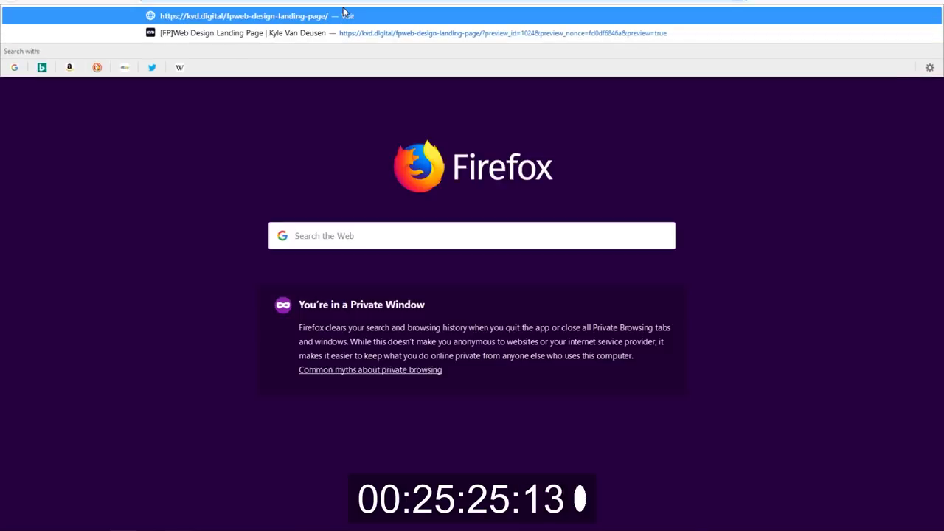
pyautogui.press('Return')
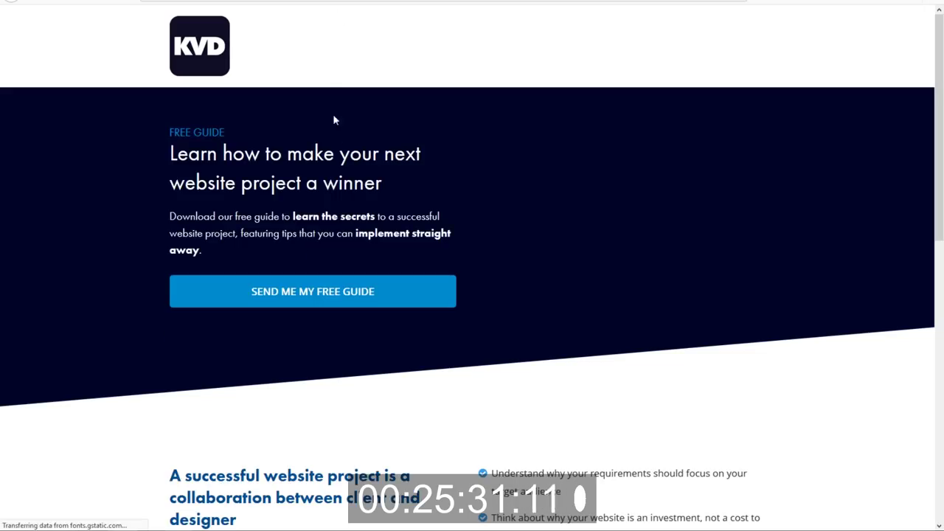
pyautogui.scroll(-9, 347, 221)
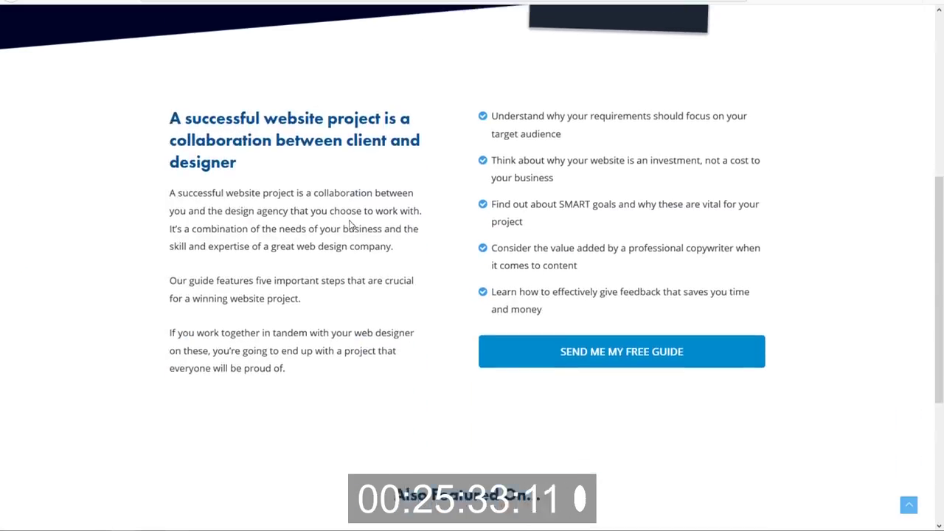
pyautogui.scroll(4, 354, 235)
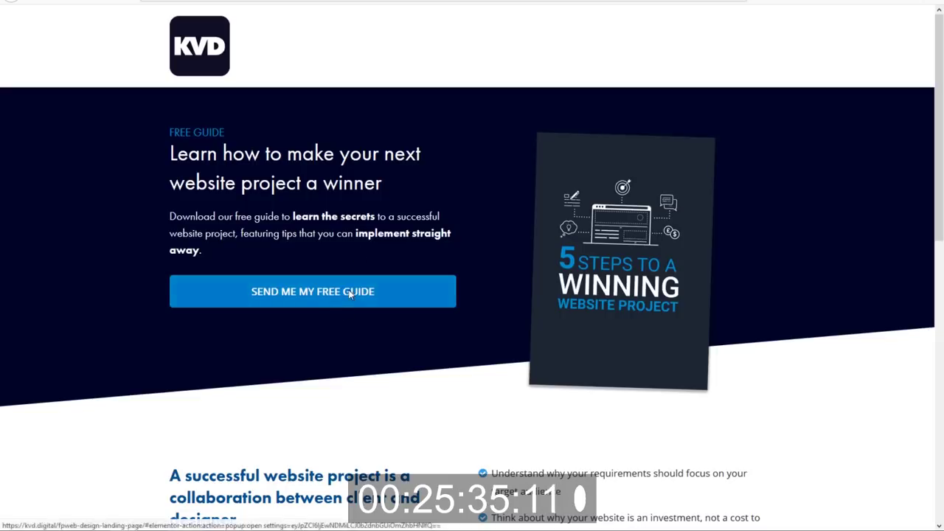
# Submit a test signup via SEND ME MY FREE GUIDE with a first name and the autofilled email.
pyautogui.click(348, 294)
pyautogui.click(448, 283)
pyautogui.write('Kyle')
pyautogui.press('Tab')
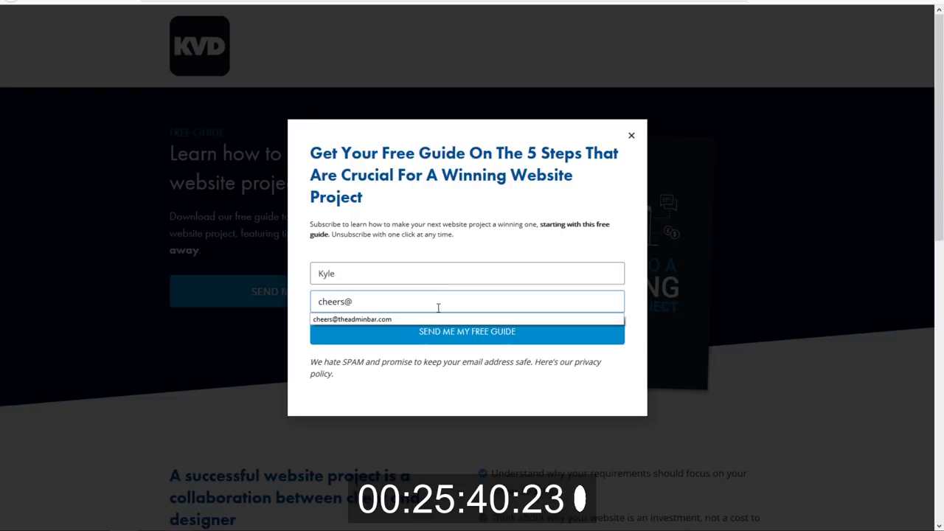
pyautogui.click(439, 319)
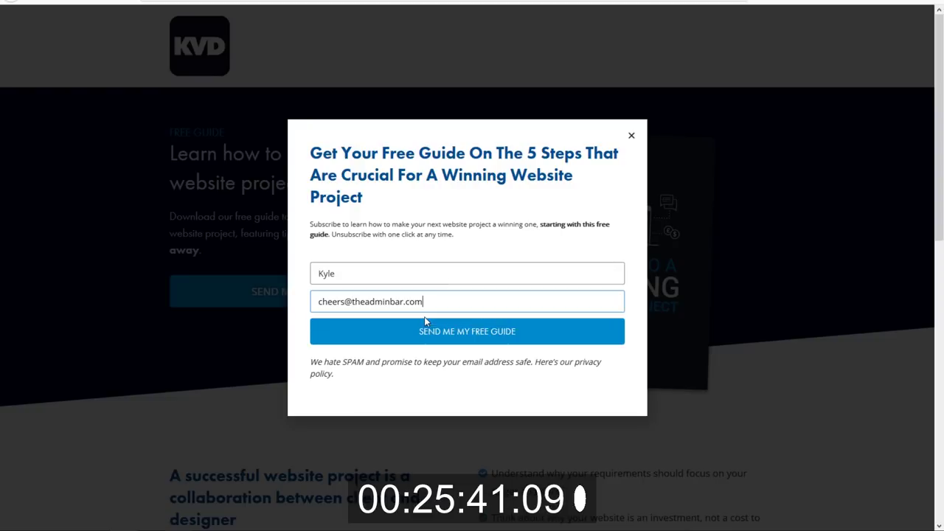
pyautogui.click(459, 332)
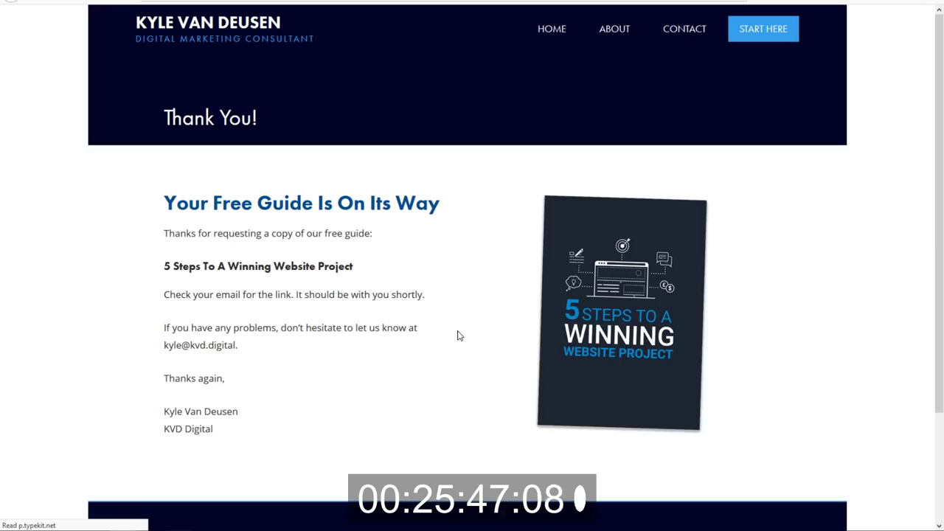
pyautogui.scroll(-2, 430, 329)
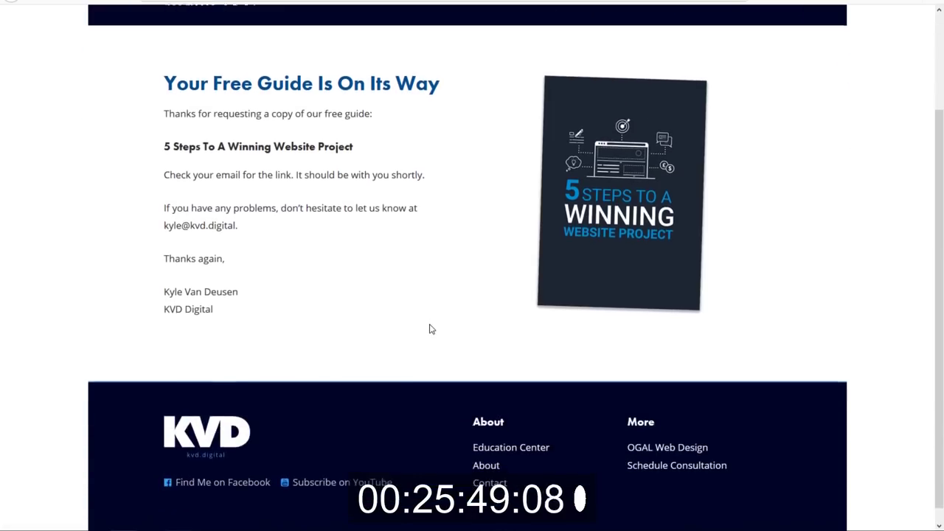
pyautogui.scroll(2, 420, 340)
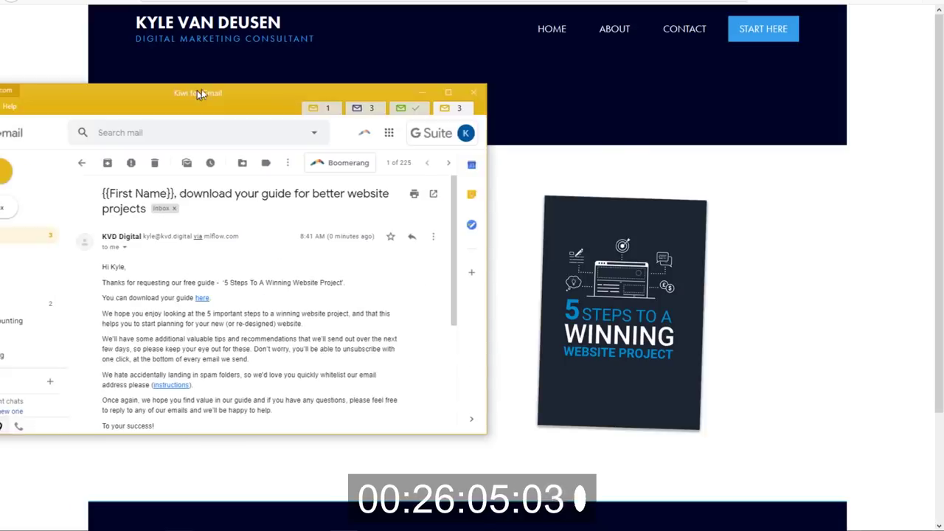
# Maximize Kiwi for Gmail, note the unfilled {{First Name}} in the subject, and follow the 'here' download link.
pyautogui.doubleClick(337, 87)
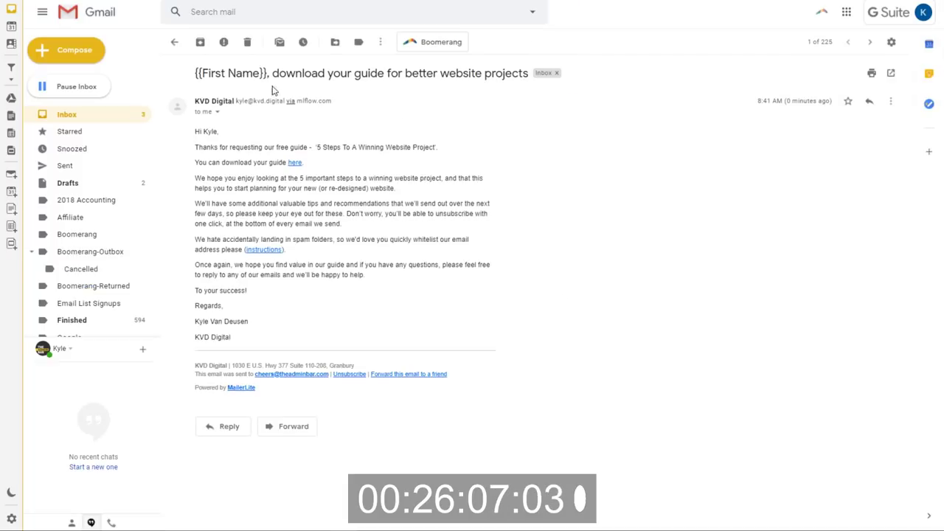
pyautogui.moveTo(266, 73); pyautogui.dragTo(195, 75)
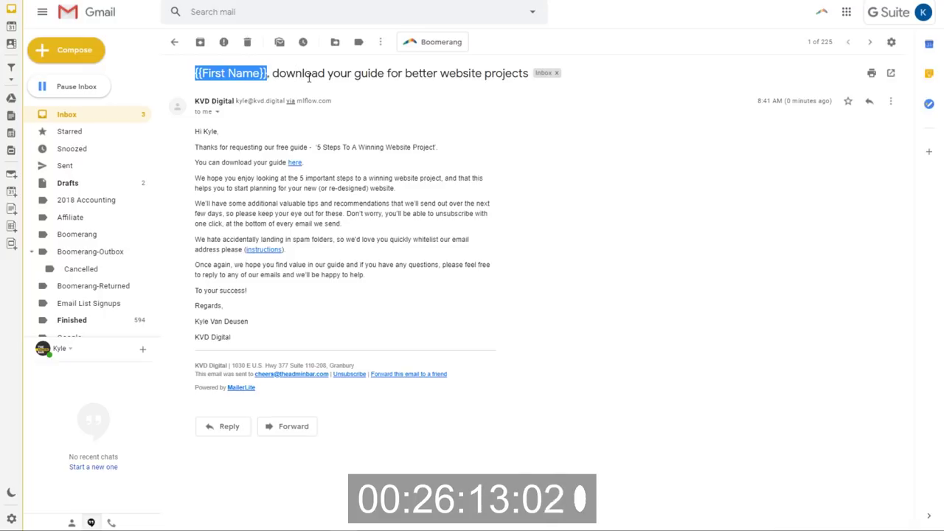
pyautogui.click(231, 150)
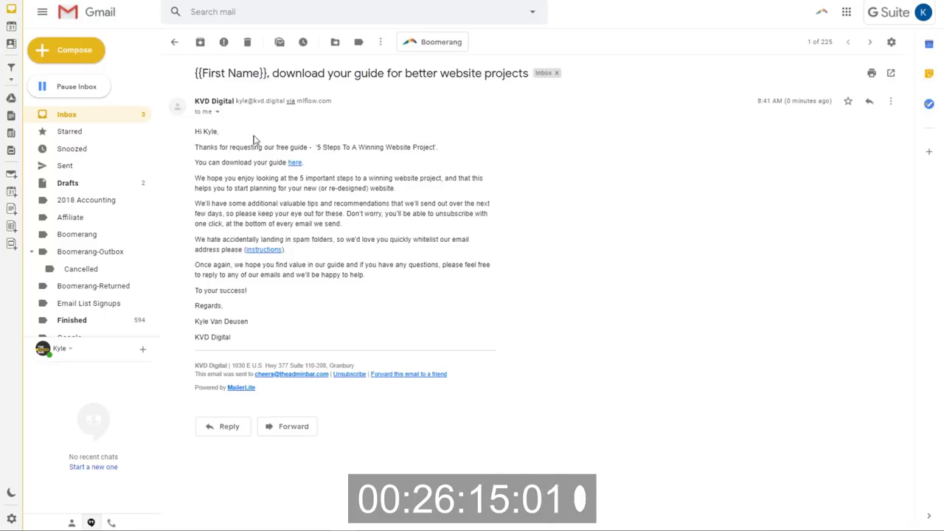
pyautogui.click(294, 164)
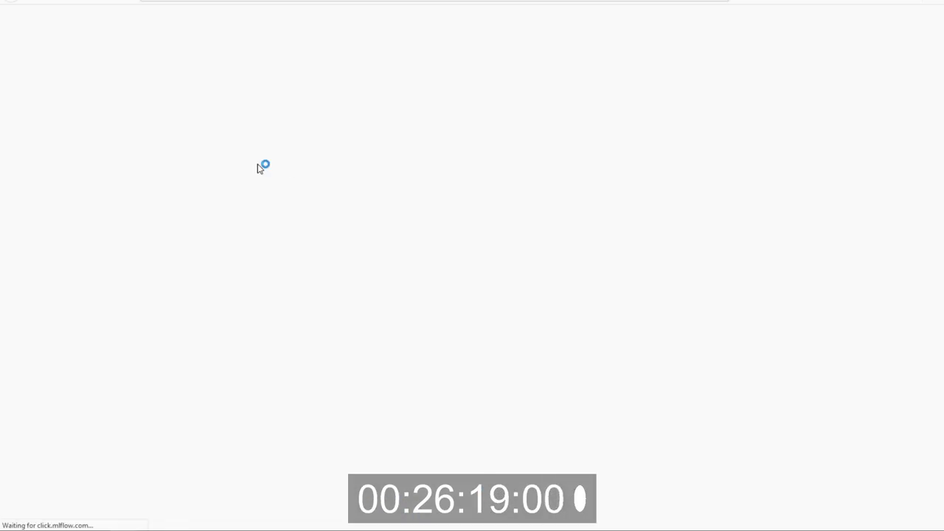